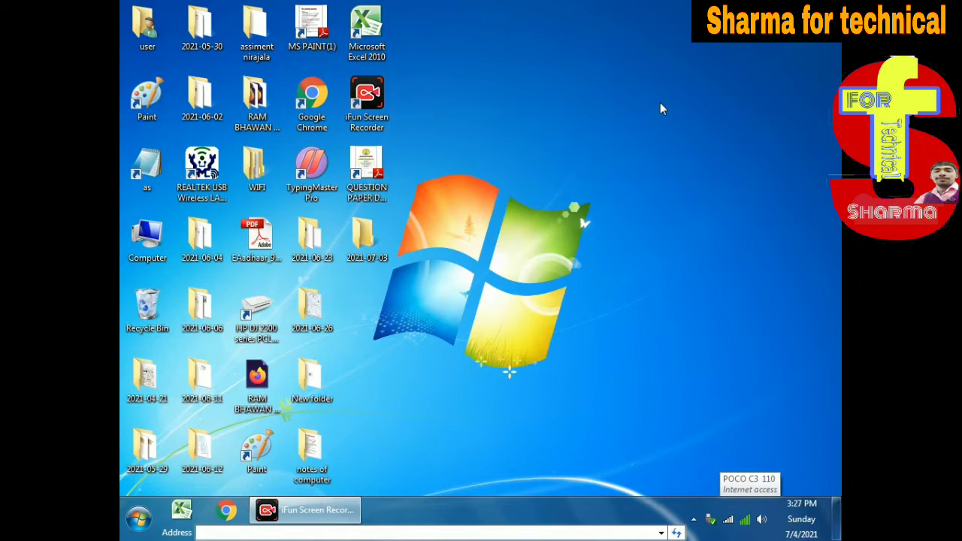
Refresh the Windows 7 desktop twice
right_click(585, 3)
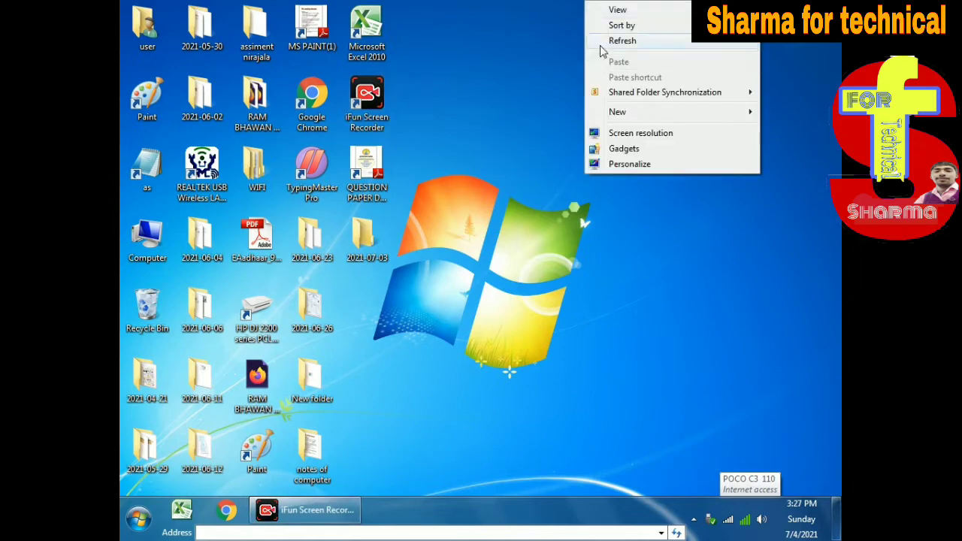
left_click(621, 43)
right_click(599, 42)
left_click(612, 79)
Launch Microsoft Word 2010 from the Start menu and close it again
left_click(126, 518)
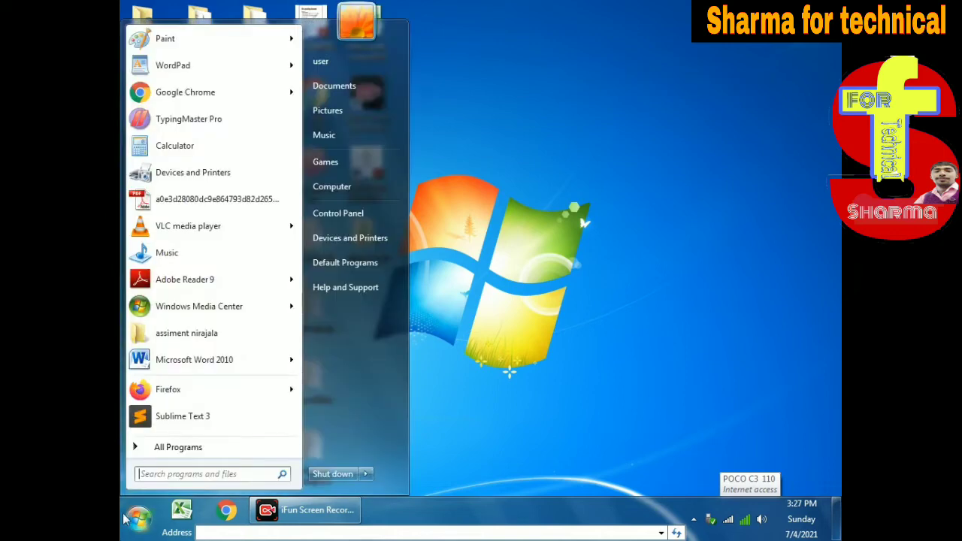
left_click(183, 368)
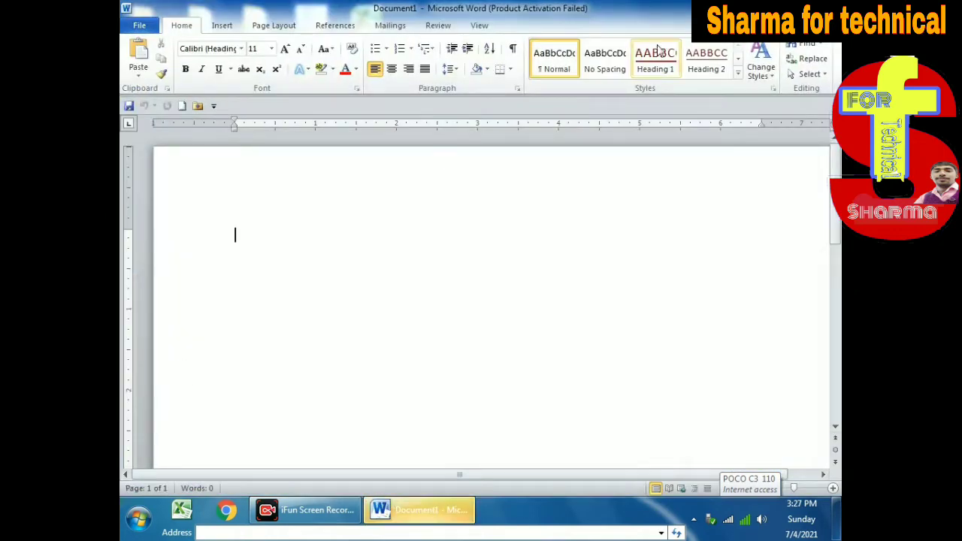
key("alt+F4")
Place a Word 2010 shortcut on the desktop and refresh the desktop twice
left_click(139, 519)
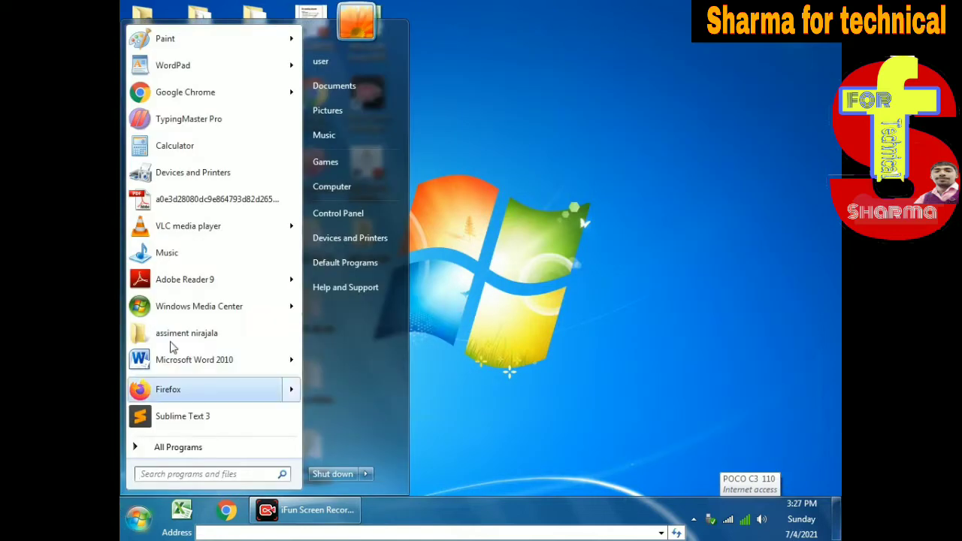
left_click_drag(182, 361, 482, 129)
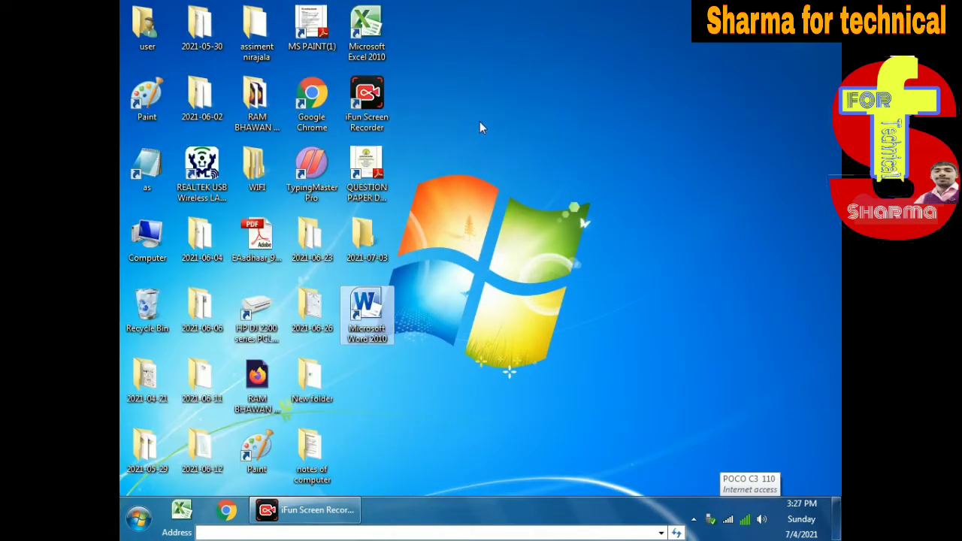
right_click(468, 81)
left_click(478, 123)
right_click(460, 69)
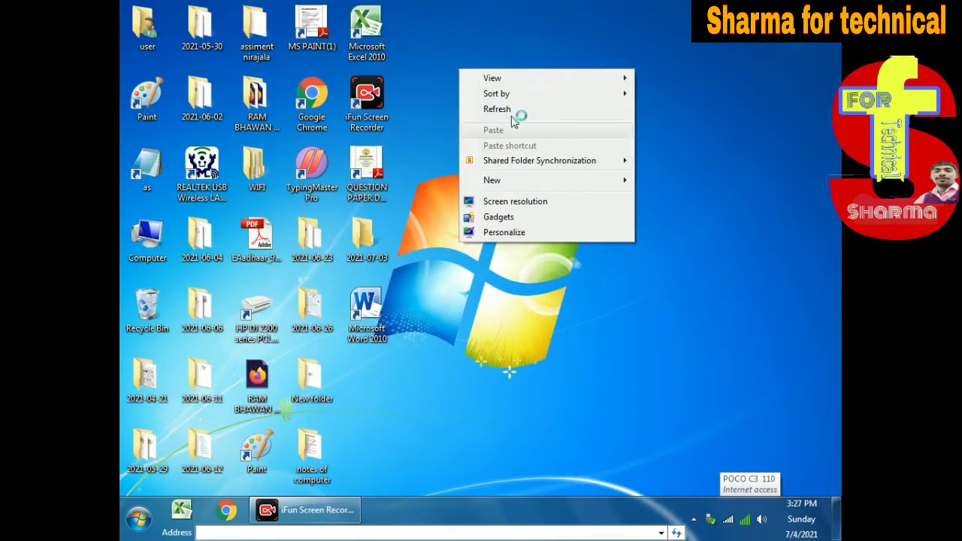
left_click(514, 110)
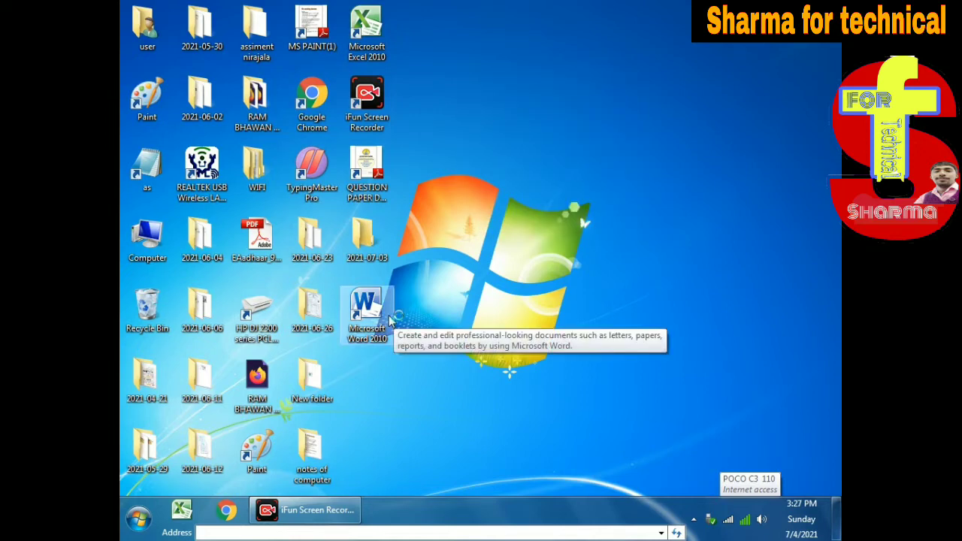
Start Word from the new desktop shortcut, dismiss the activation warning, and close it
double_click(366, 310)
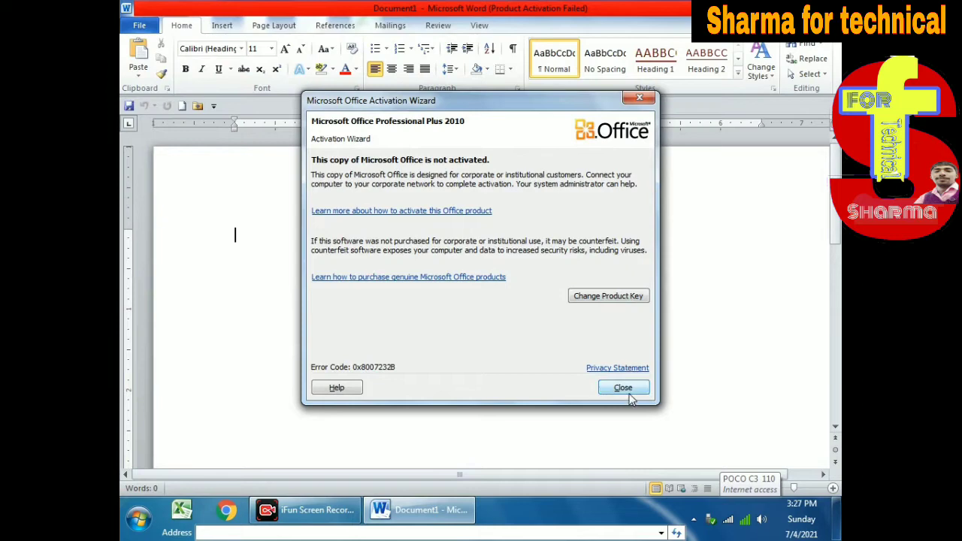
left_click(623, 388)
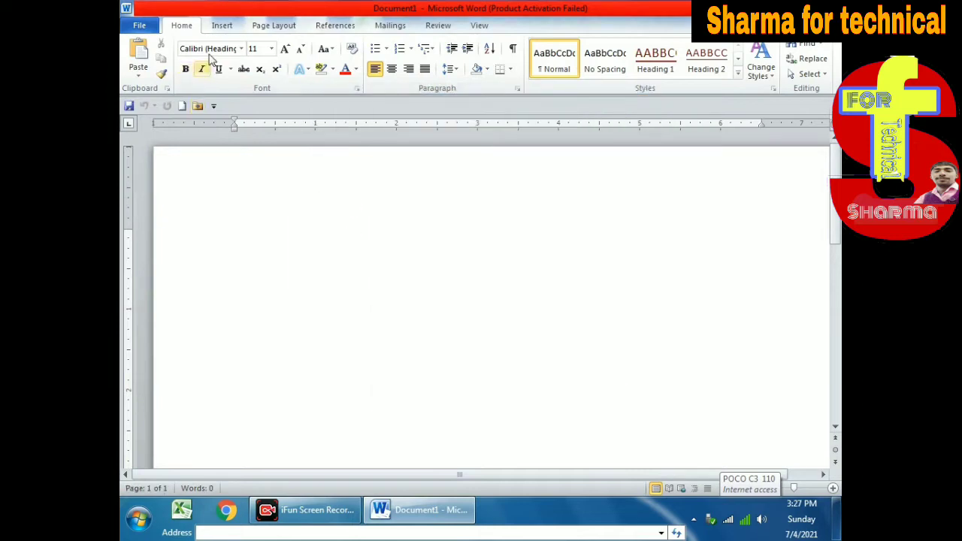
key("alt+F4")
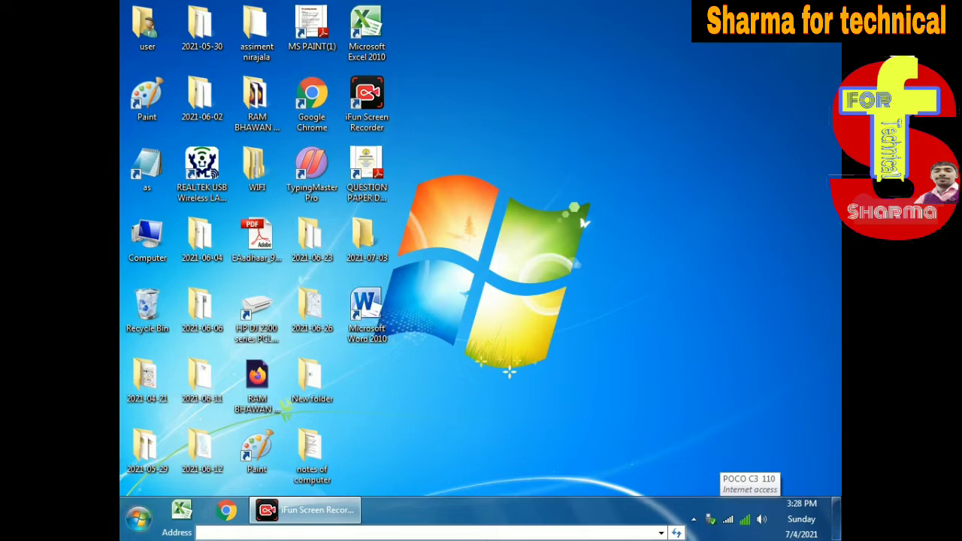
left_click(138, 517)
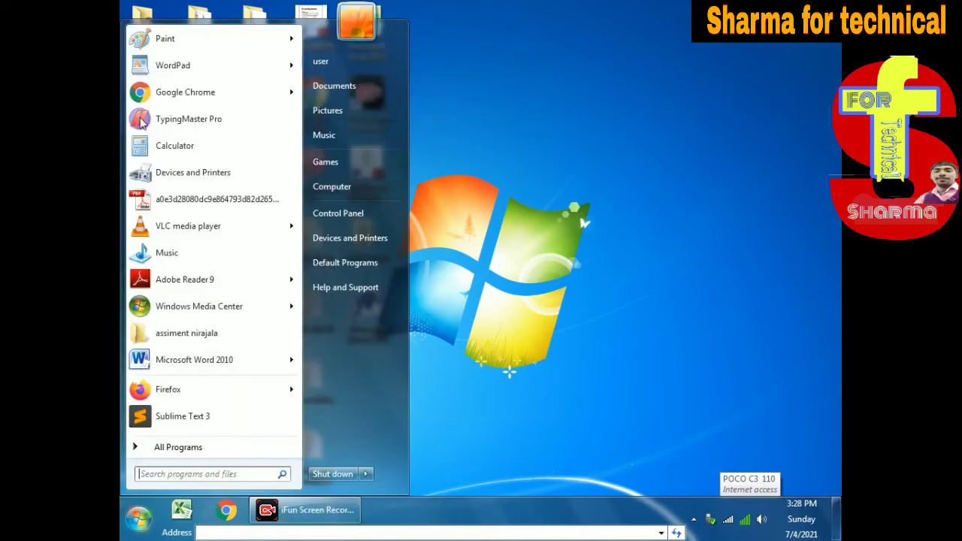
left_click(176, 447)
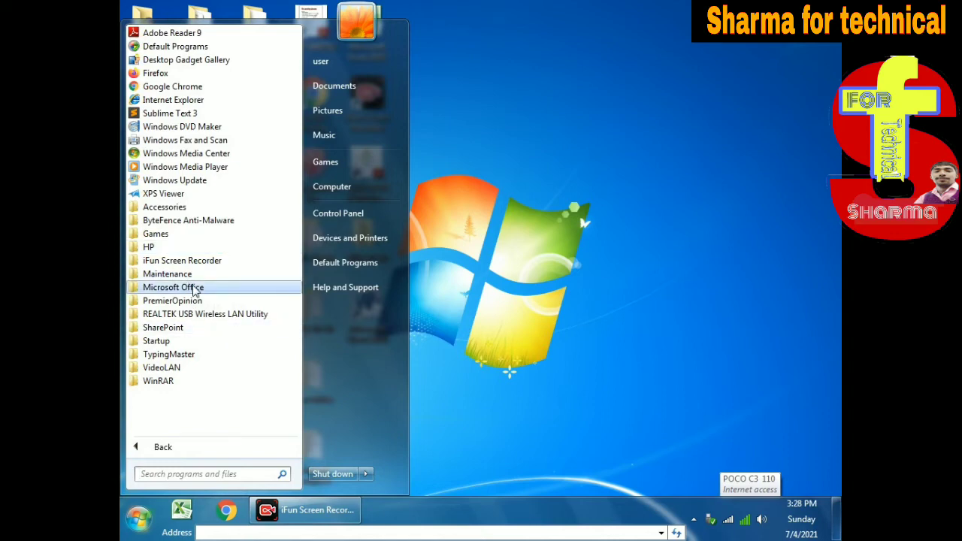
left_click(216, 290)
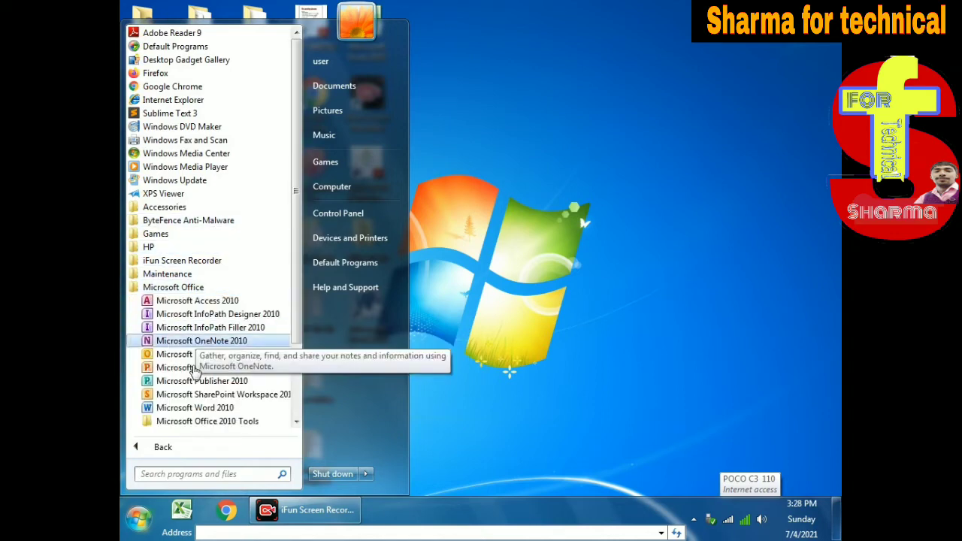
left_click(195, 410)
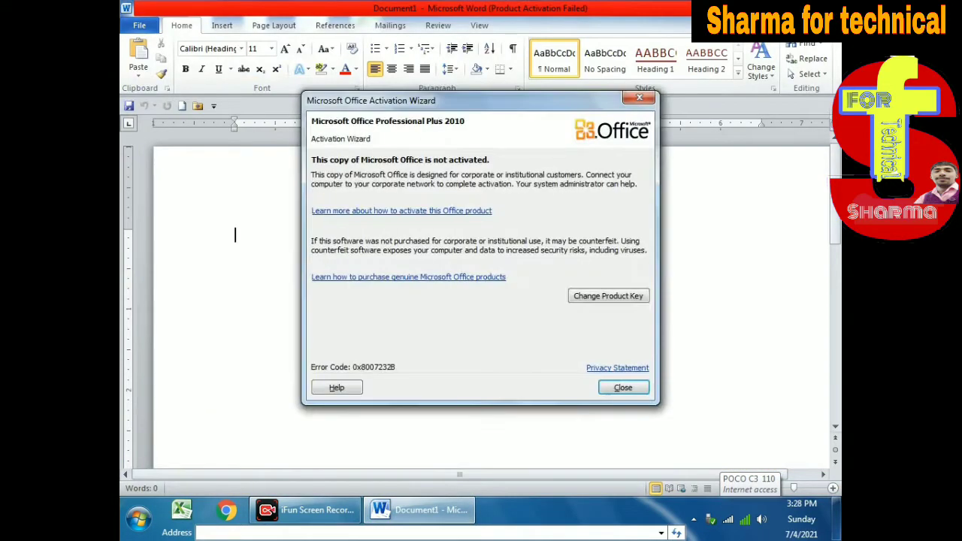
left_click(639, 99)
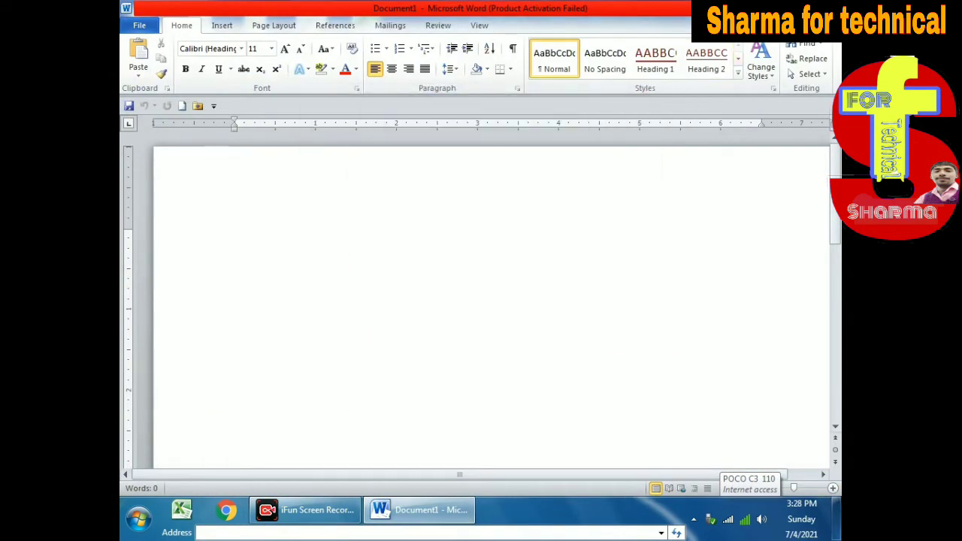
key("alt+F4")
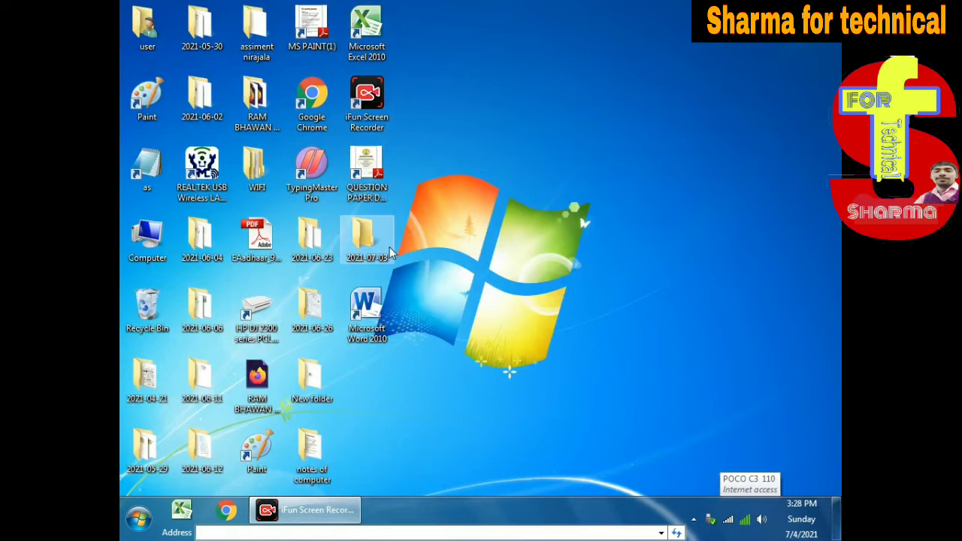
Start Word via winword in the Run prompt and dismiss the activation warning
key("super+r")
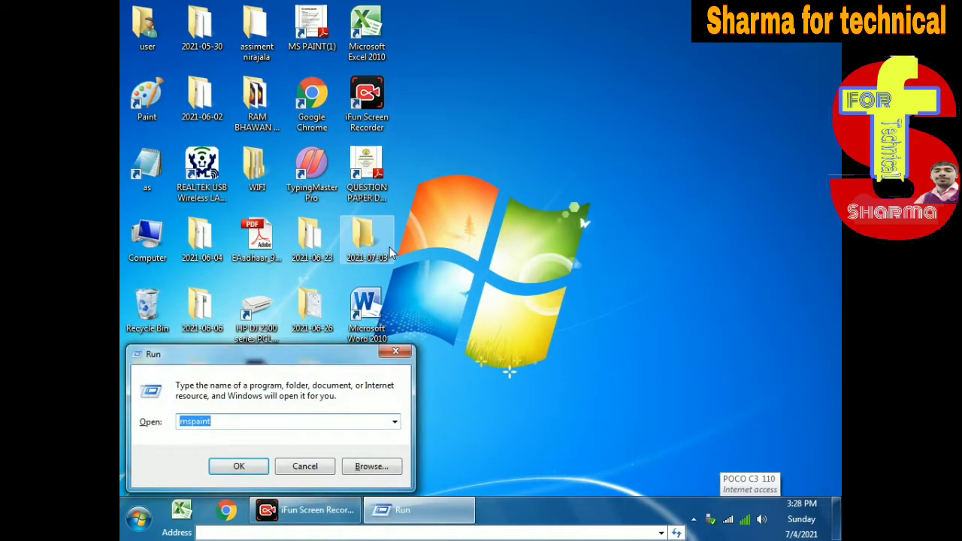
key("BackSpace")
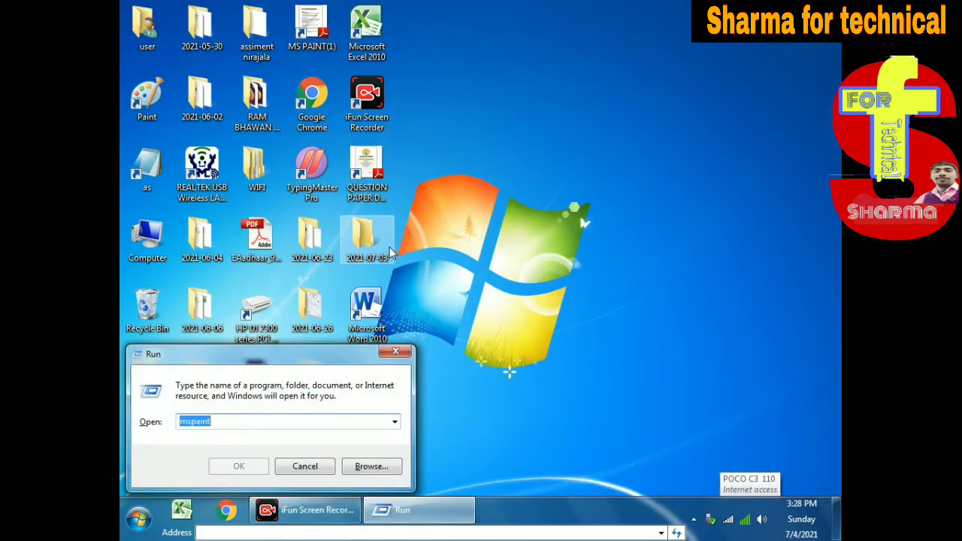
key("BackSpace")
type("w")
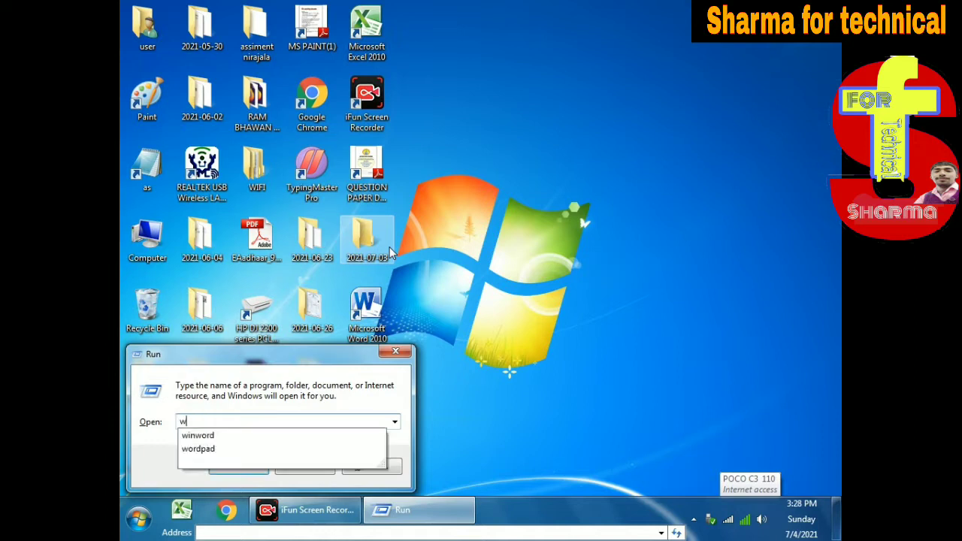
key("Down")
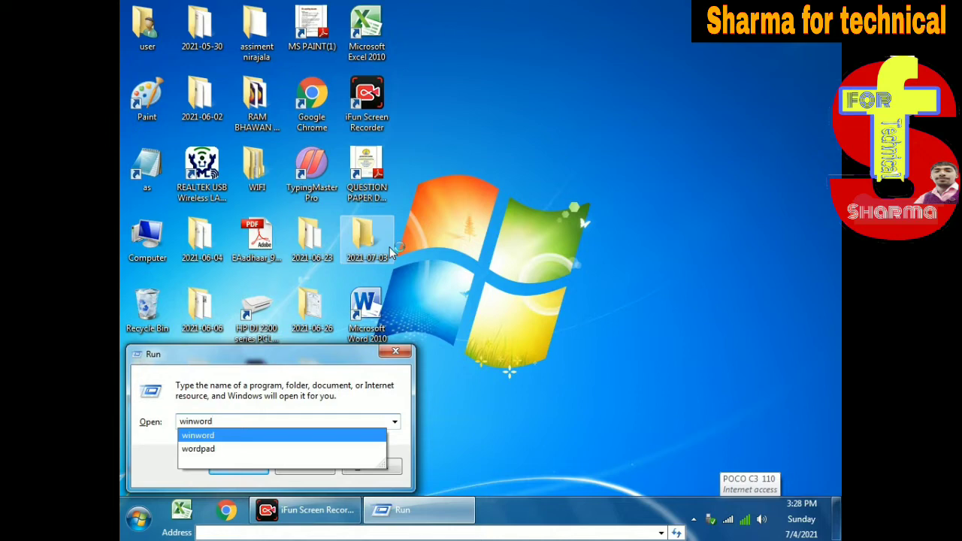
key("Return")
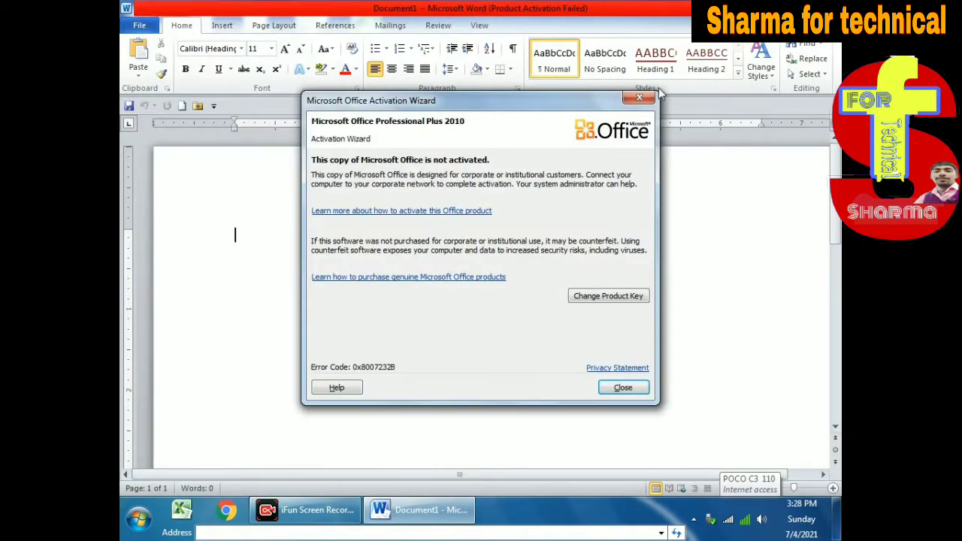
left_click(641, 100)
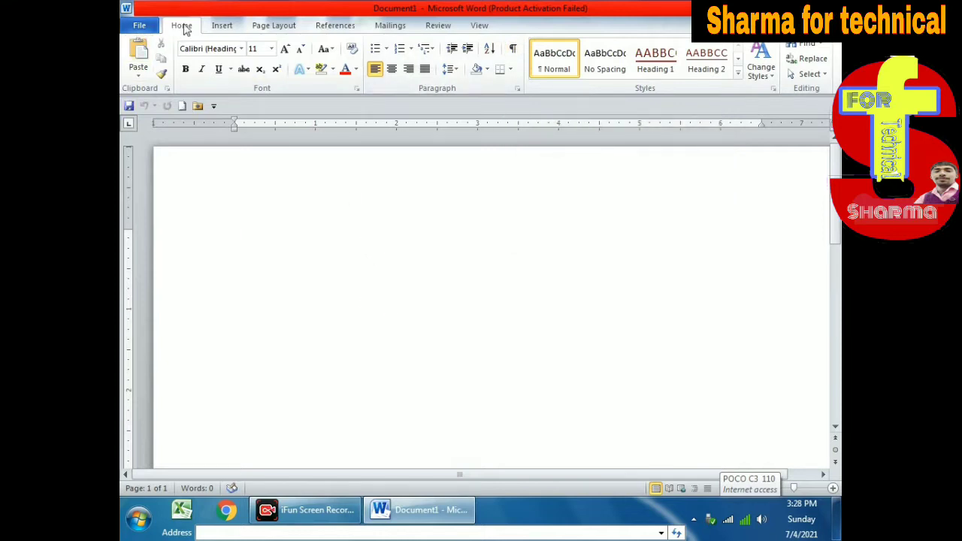
Close Word, relaunch it from the Start menu, and dismiss the activation warning again
left_click(134, 25)
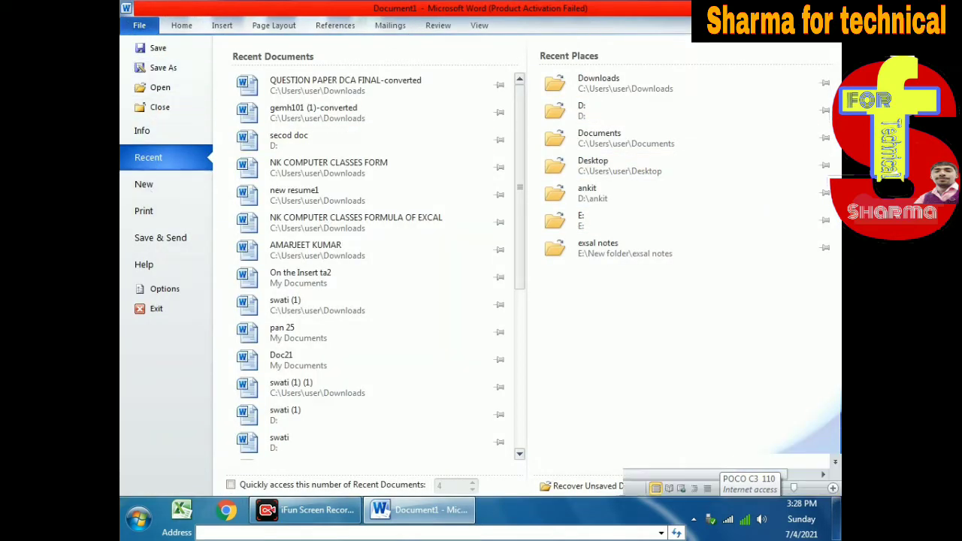
left_click(826, 8)
left_click(137, 526)
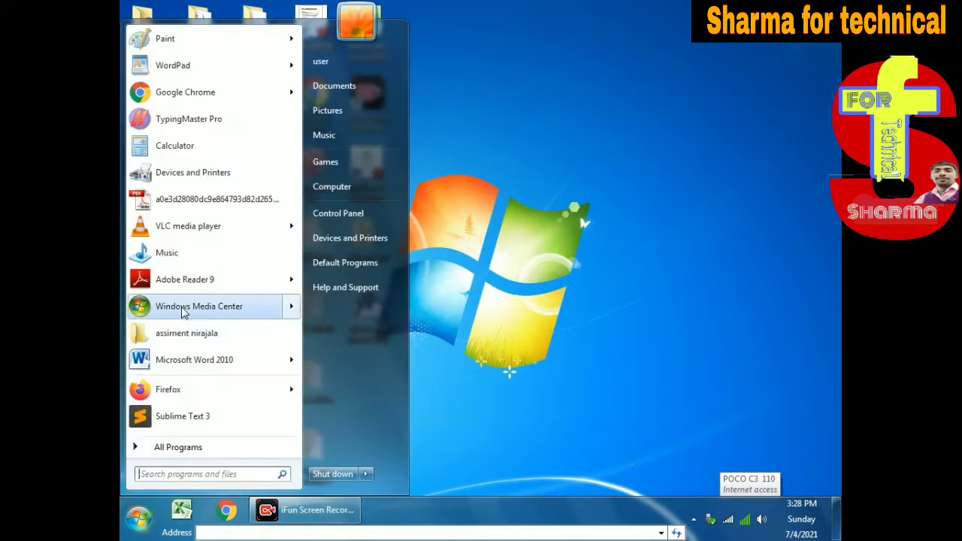
left_click(225, 360)
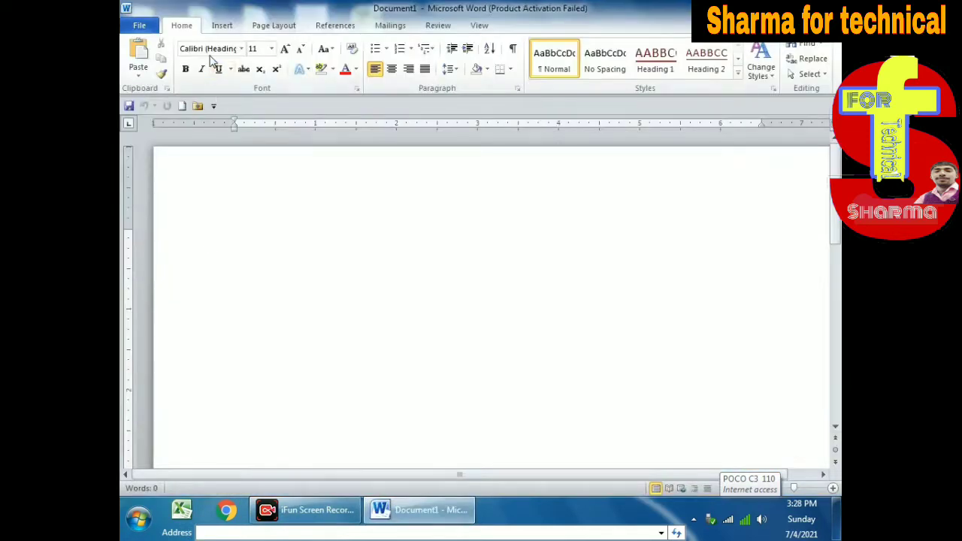
left_click(638, 96)
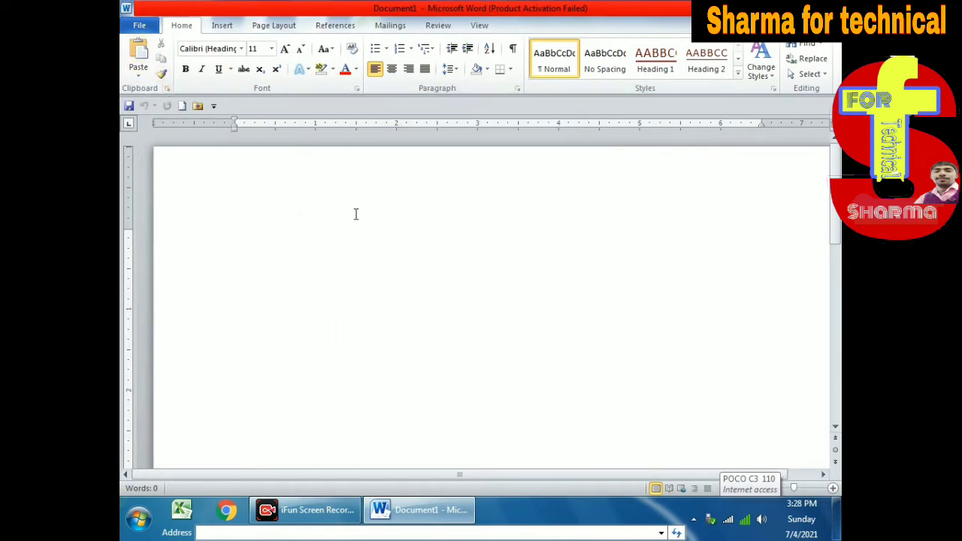
Generate sample paragraphs with =rand() and select the first line of text
type("=r")
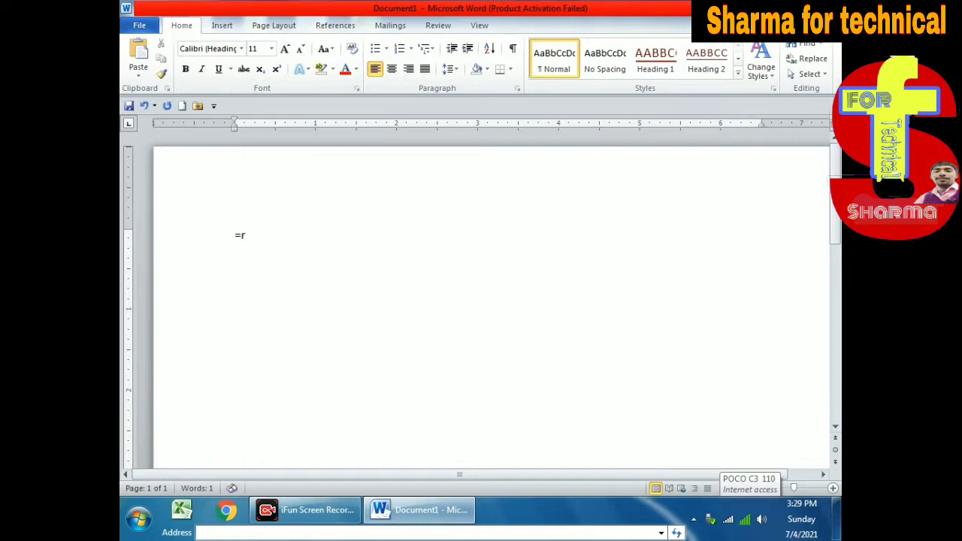
type("and")
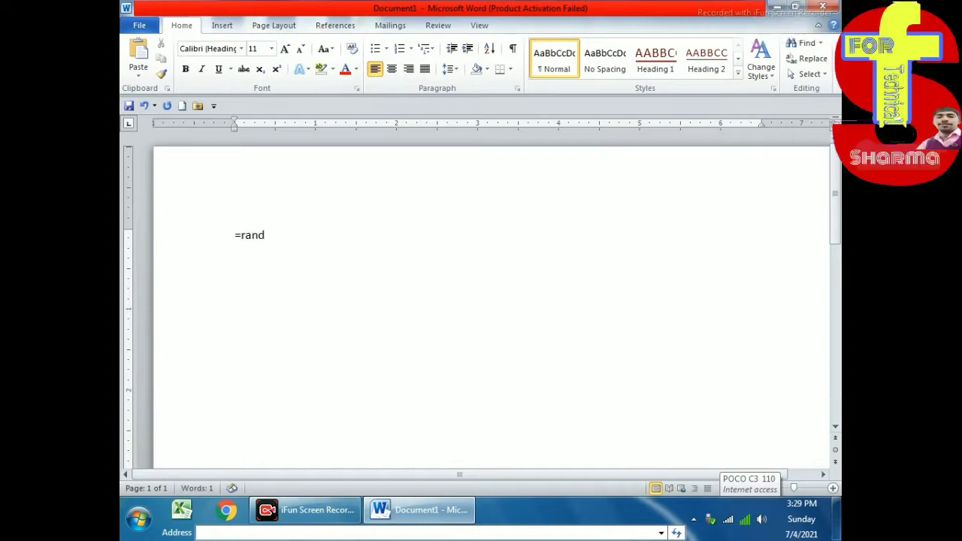
type("()")
key("Return")
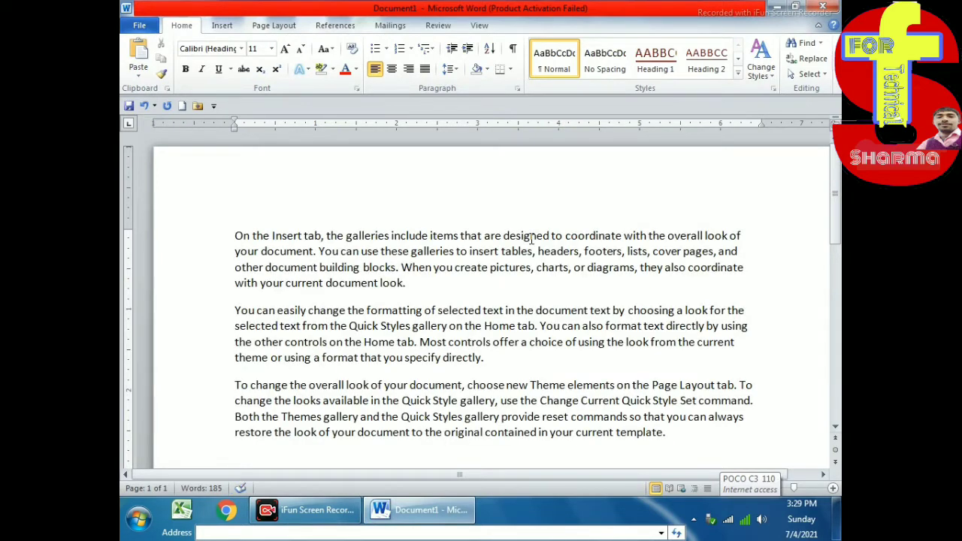
left_click_drag(237, 224, 163, 41)
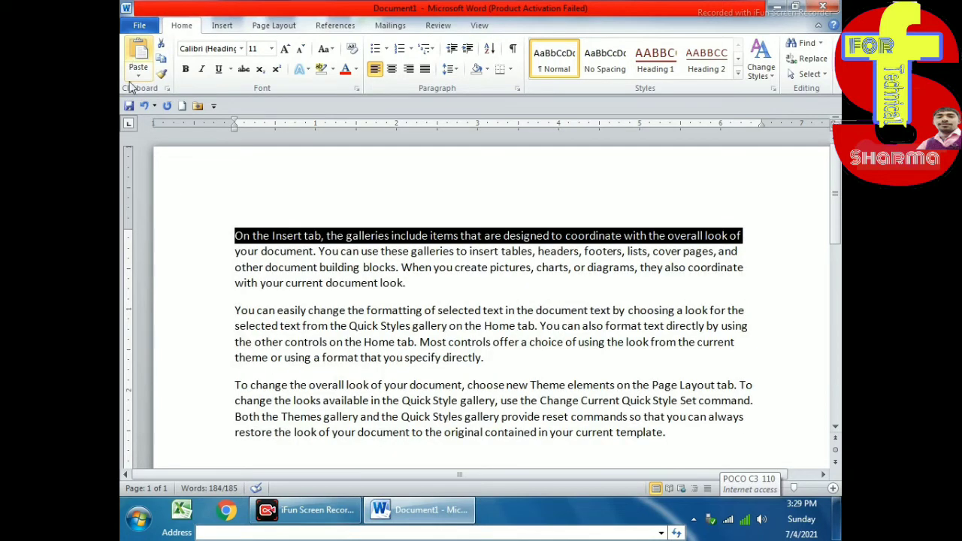
Copy the third sample paragraph and paste a duplicate below the existing text
scroll(411, 265, "down", 3)
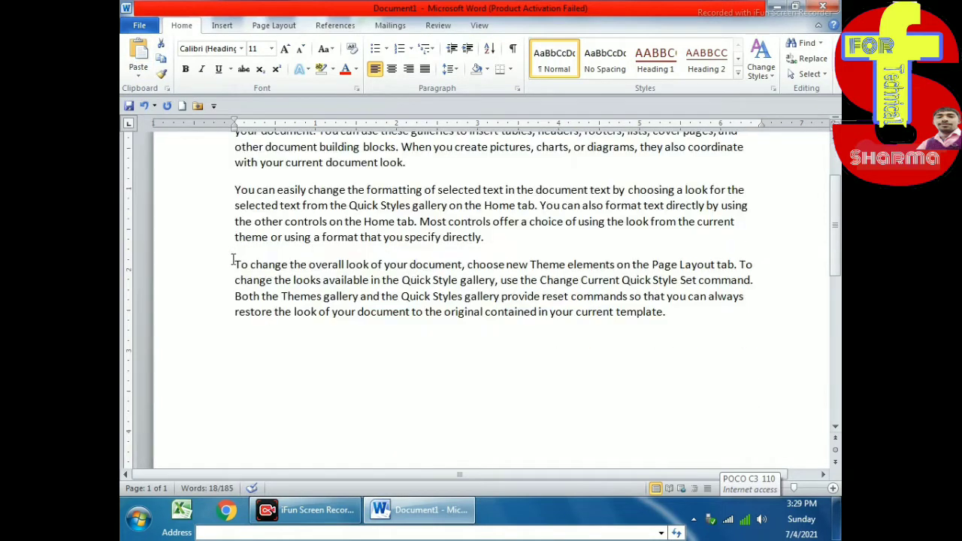
left_click_drag(233, 260, 663, 359)
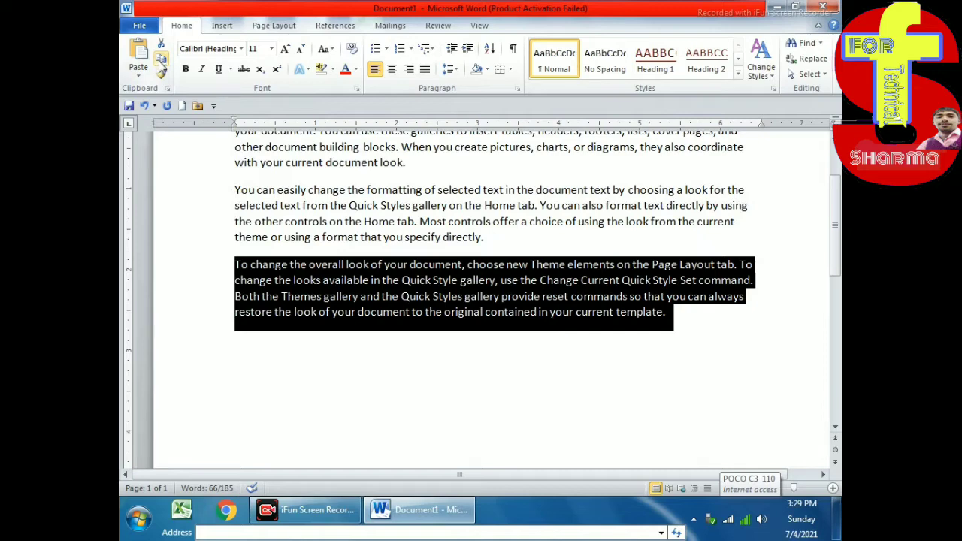
scroll(368, 301, "down", 3)
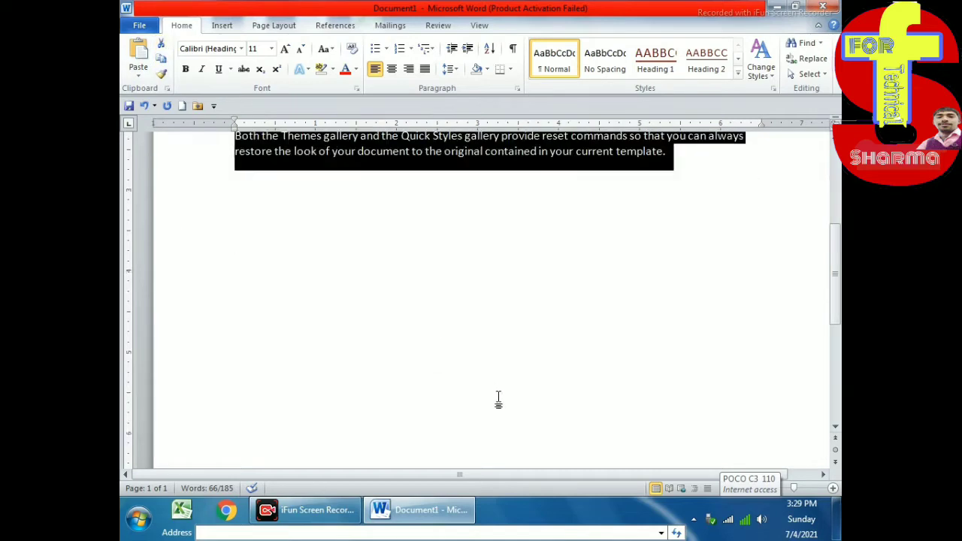
scroll(286, 309, "down", 1)
left_click(277, 272)
scroll(276, 272, "up", 5)
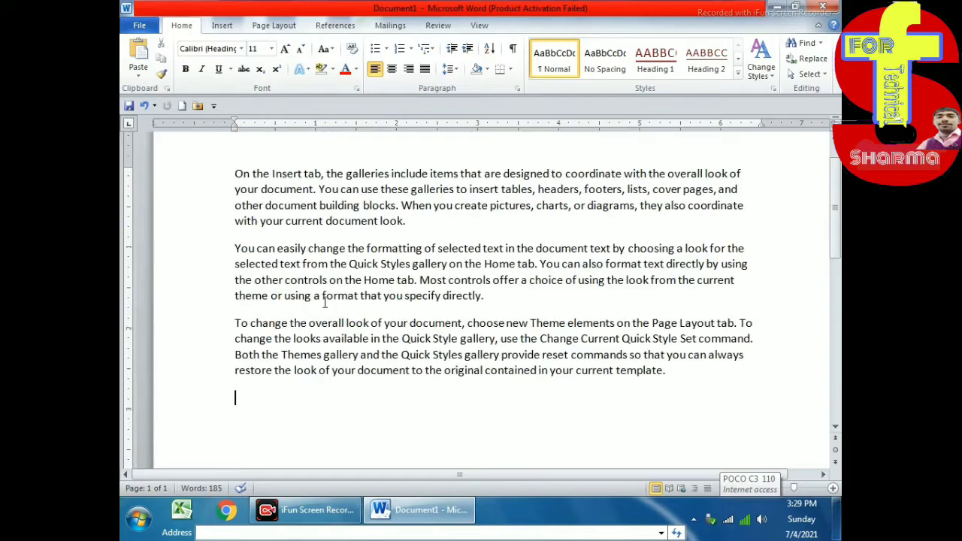
scroll(277, 273, "down", 1)
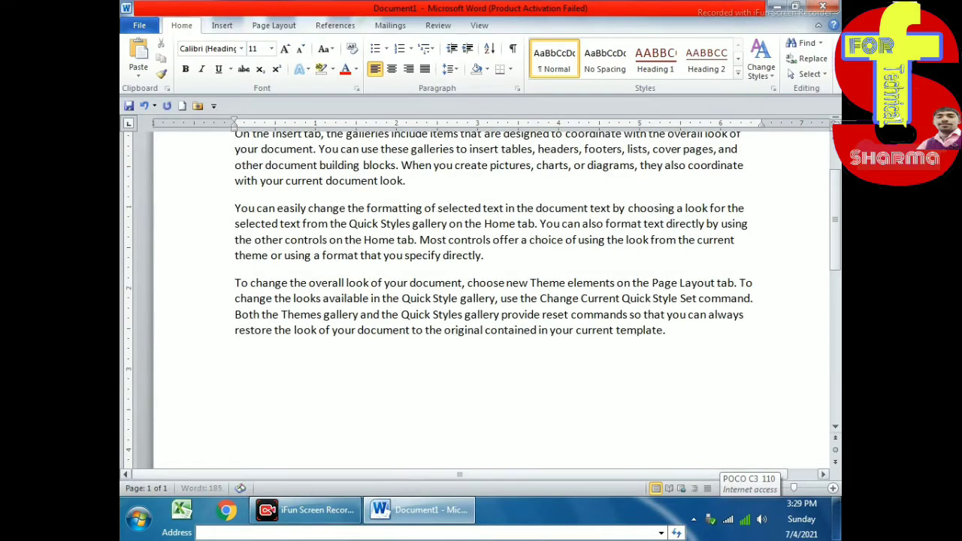
scroll(208, 279, "down", 1)
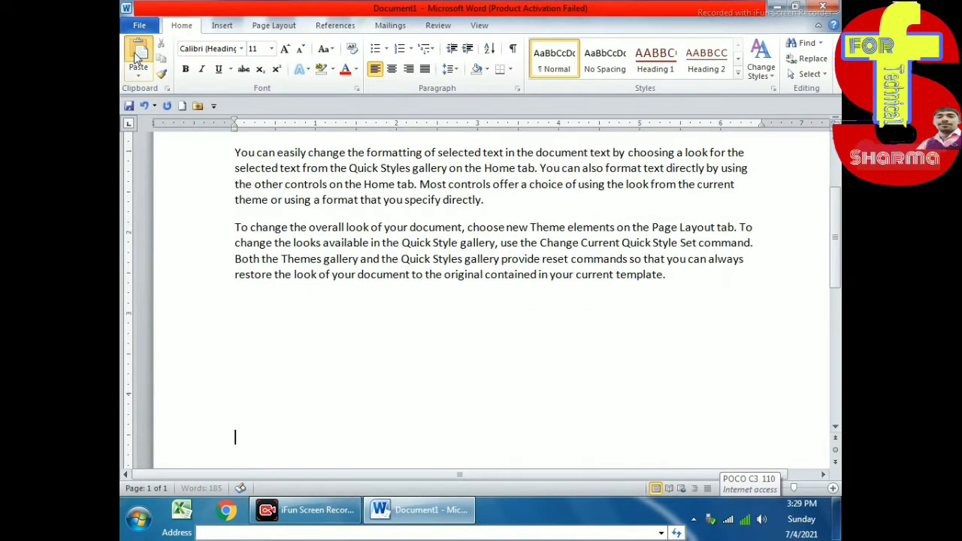
left_click(138, 56)
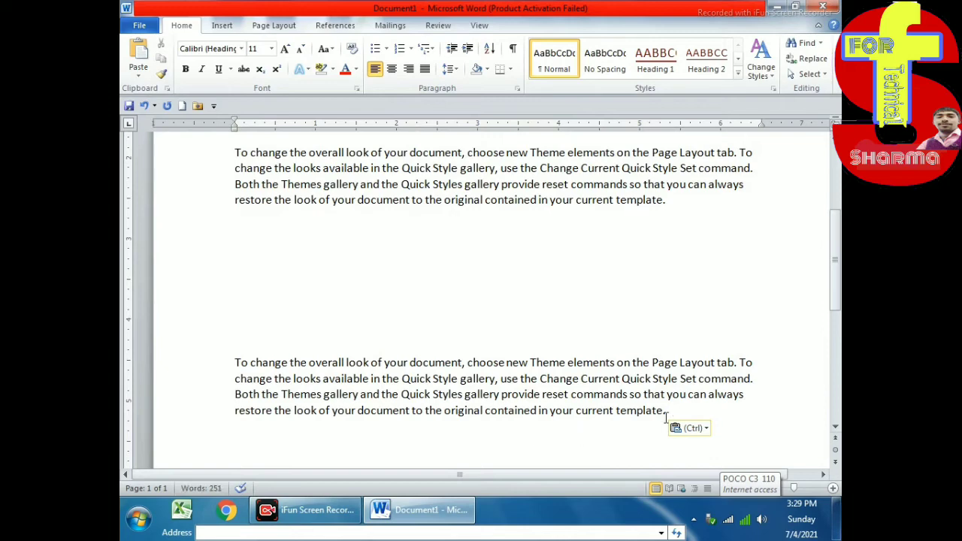
left_click_drag(667, 414, 154, 312)
left_click(381, 328)
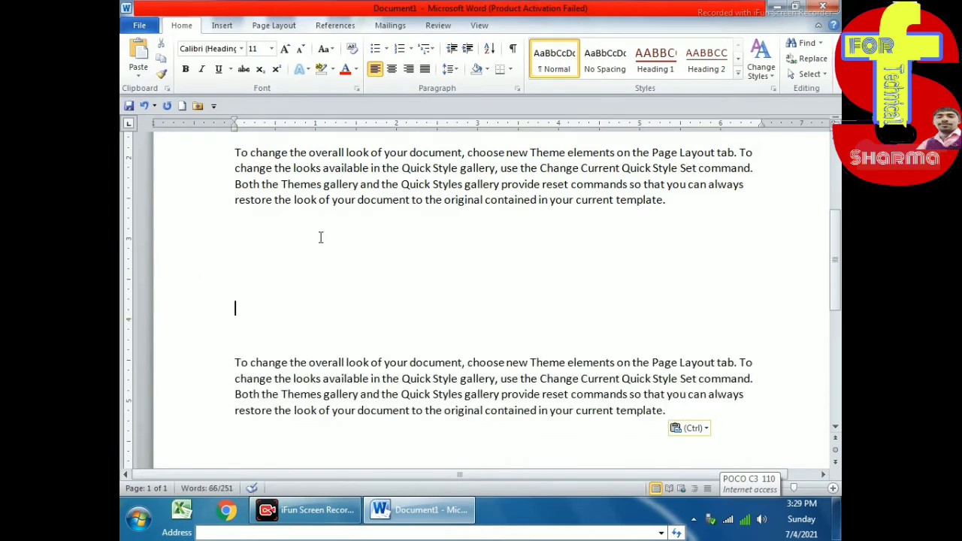
left_click(138, 74)
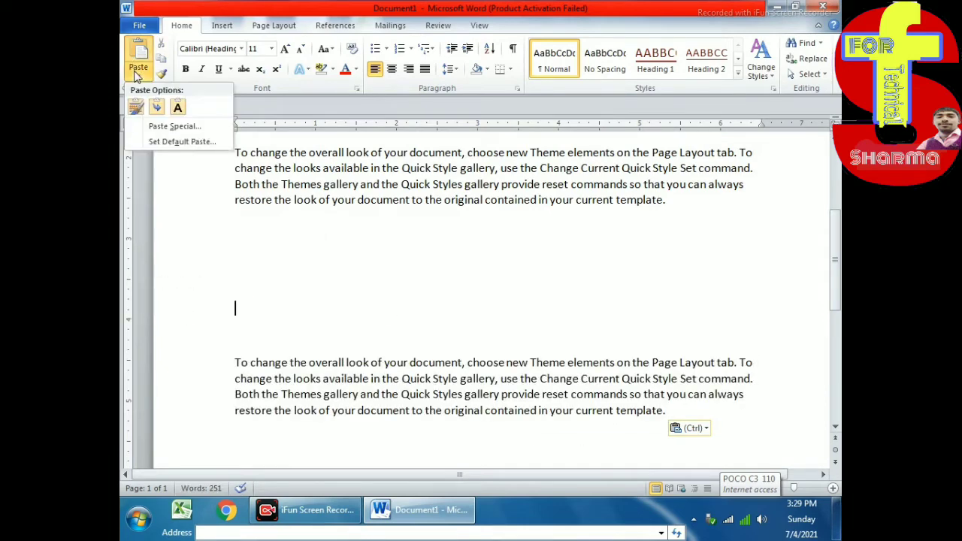
left_click(175, 125)
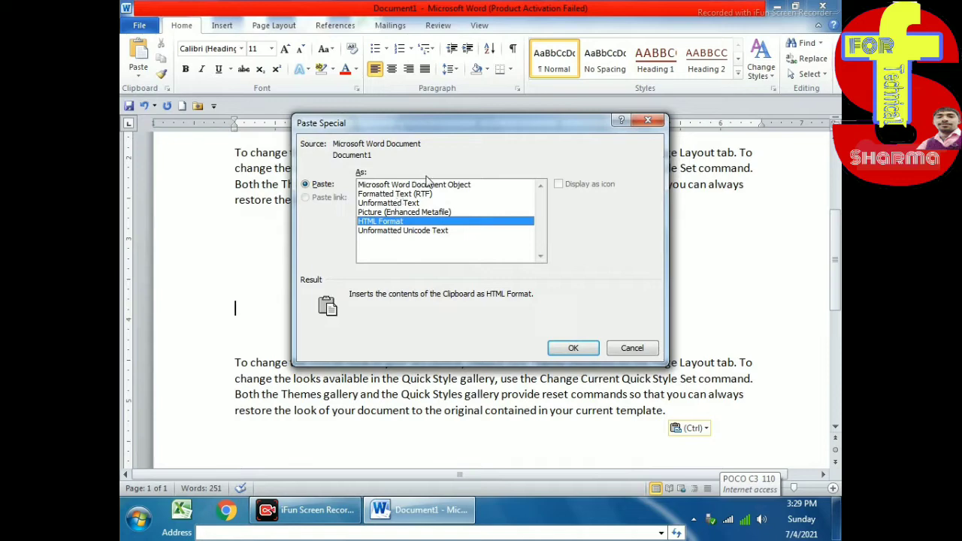
left_click(647, 122)
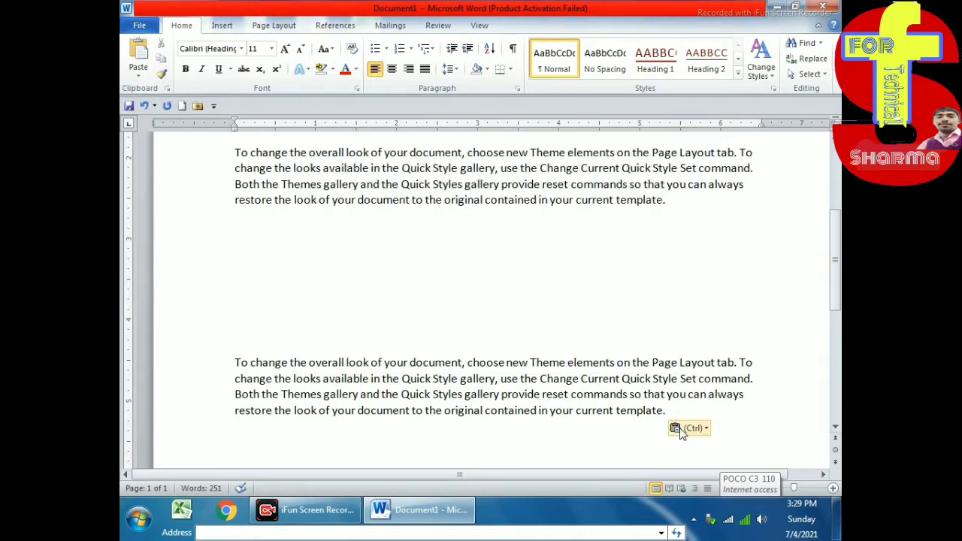
left_click_drag(666, 410, 204, 346)
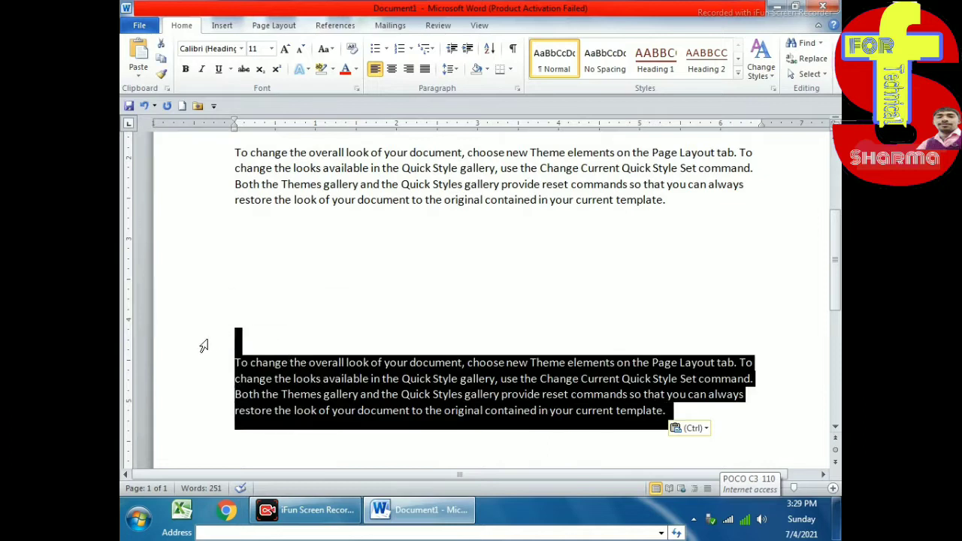
left_click(275, 251)
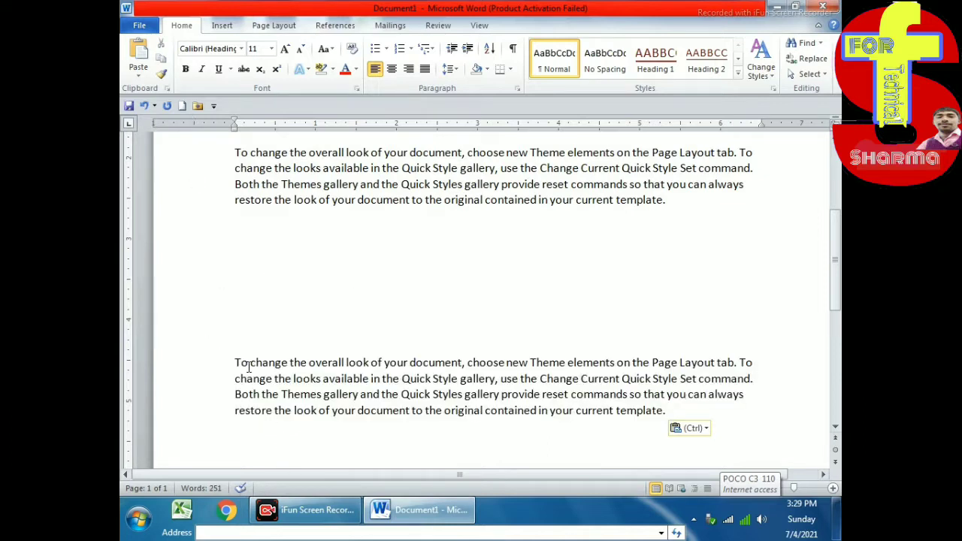
left_click_drag(233, 353, 675, 417)
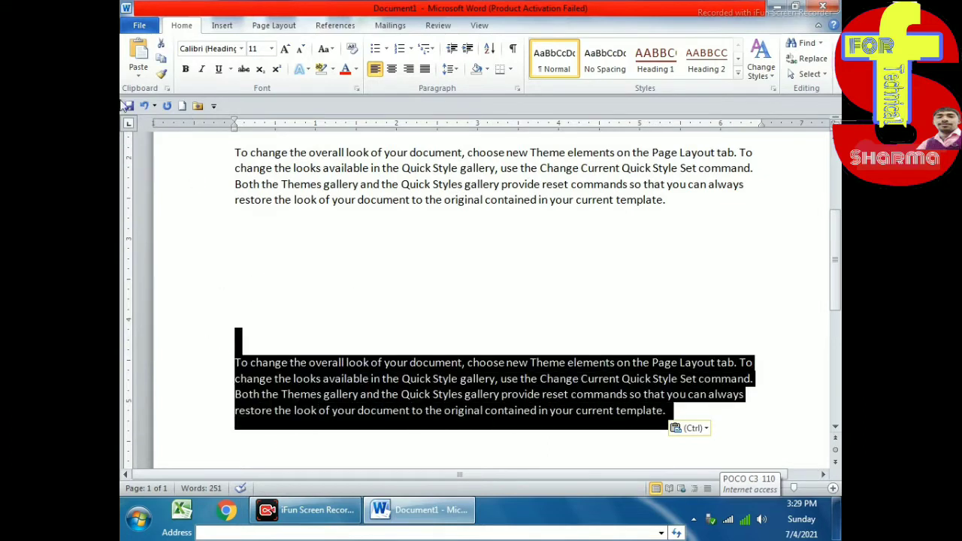
left_click(159, 46)
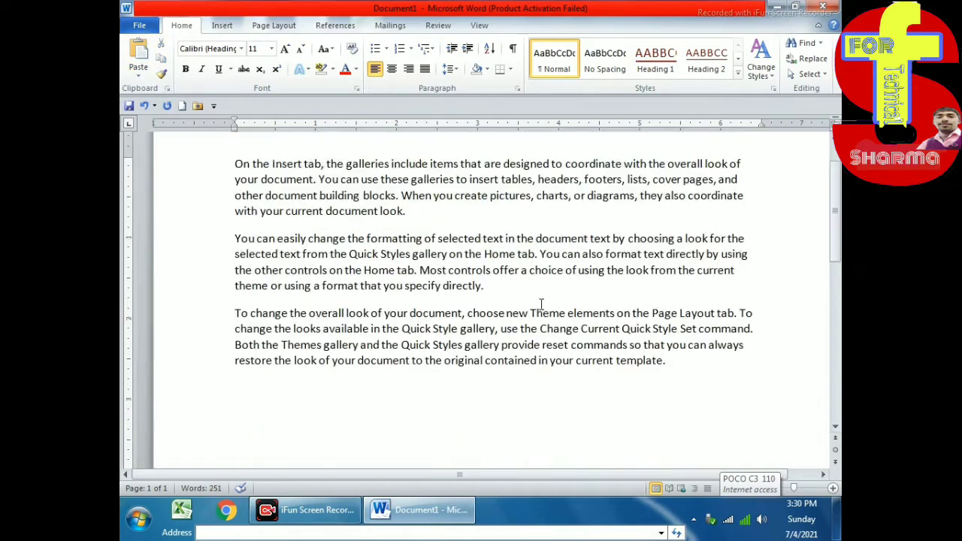
scroll(542, 305, "up", 5)
triple_click(263, 236)
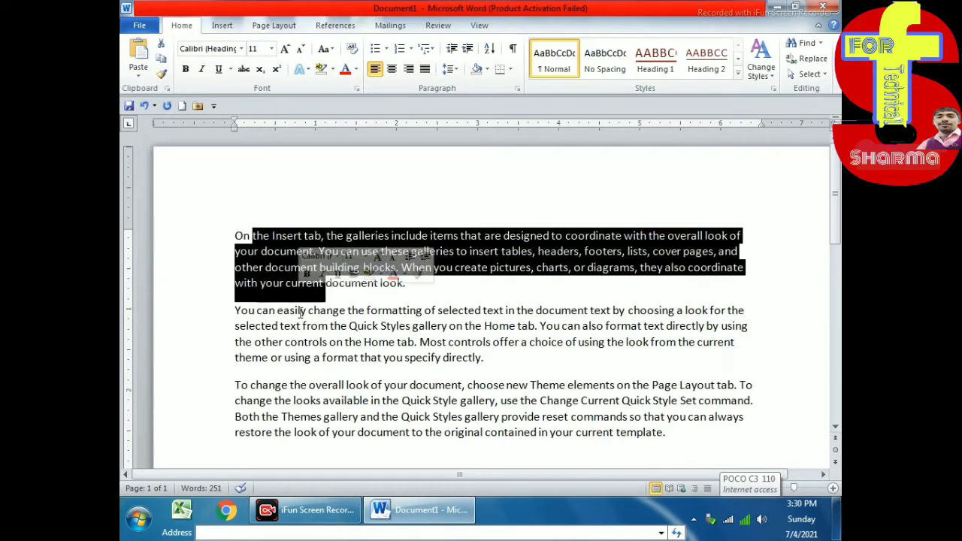
left_click(339, 342)
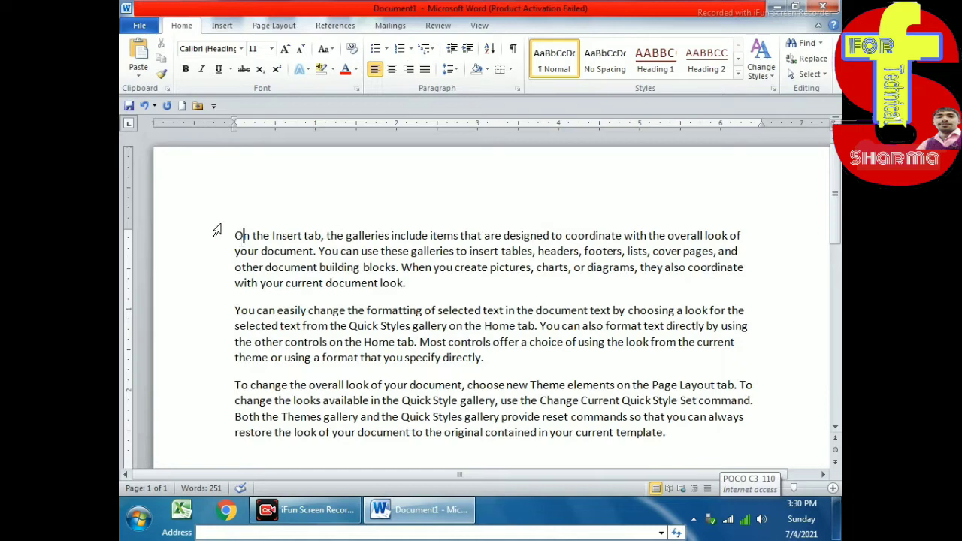
left_click_drag(217, 231, 375, 446)
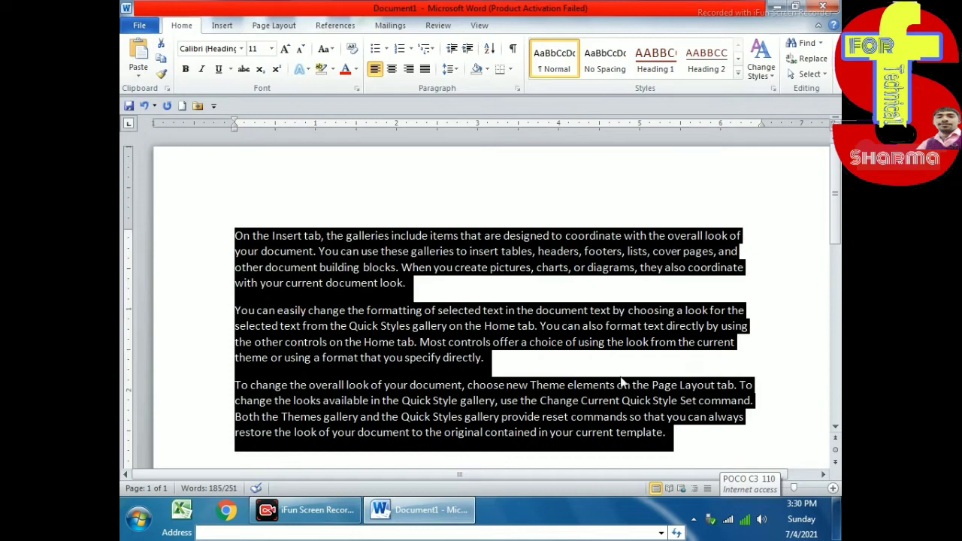
key("ctrl+x")
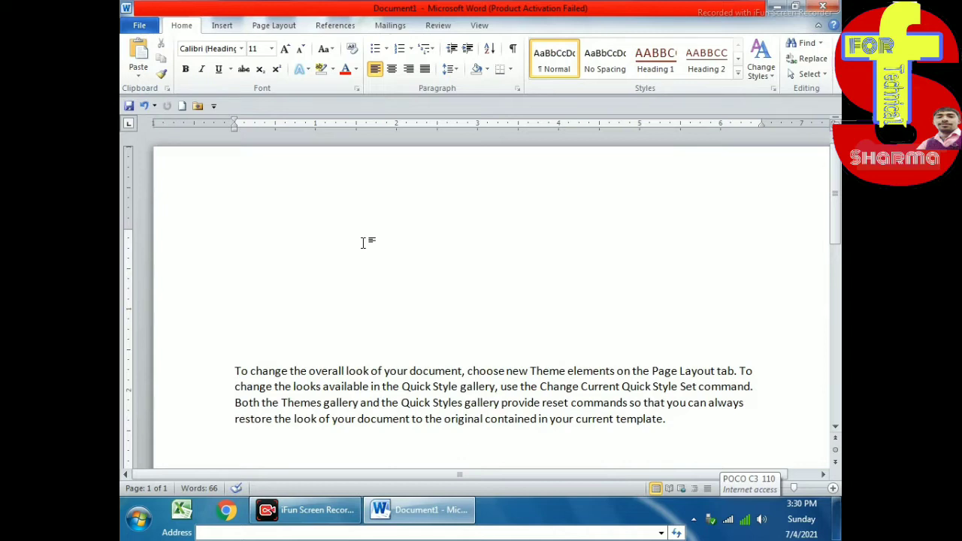
scroll(286, 271, "down", 5)
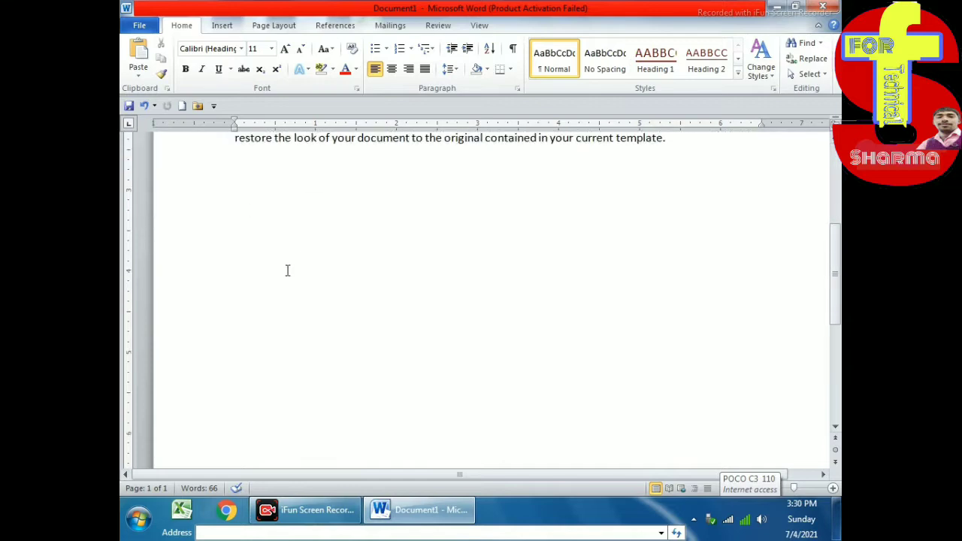
scroll(303, 278, "down", 3)
scroll(302, 278, "up", 3)
scroll(303, 278, "up", 1)
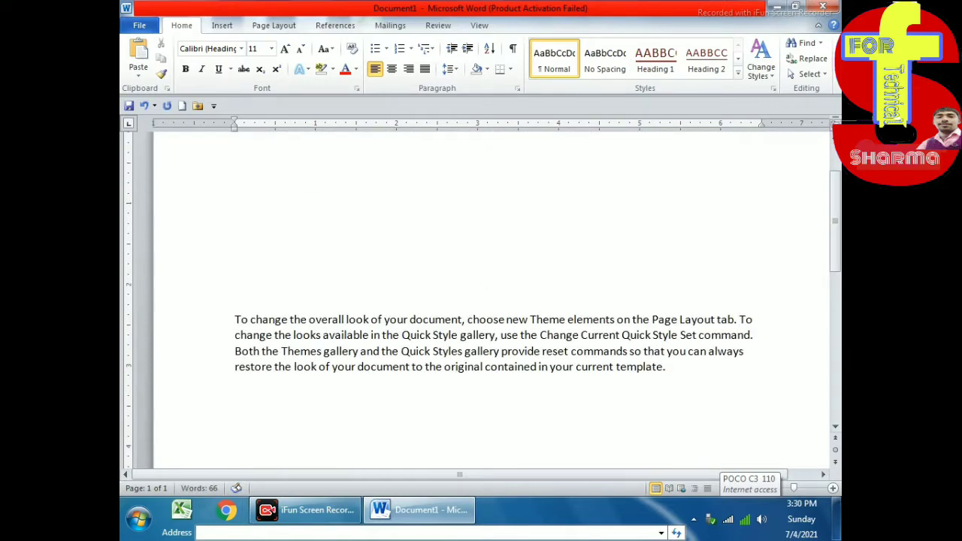
scroll(303, 278, "up", 1)
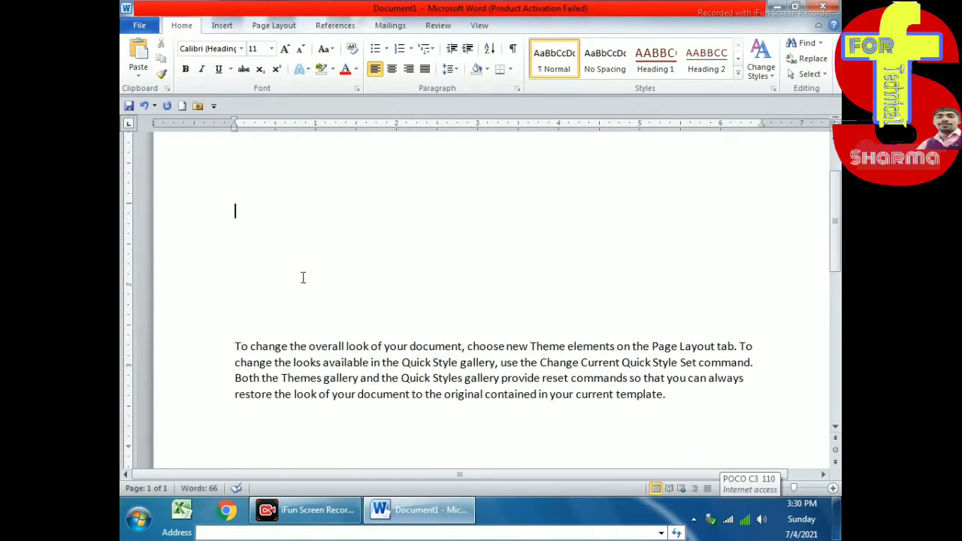
key("ctrl+v")
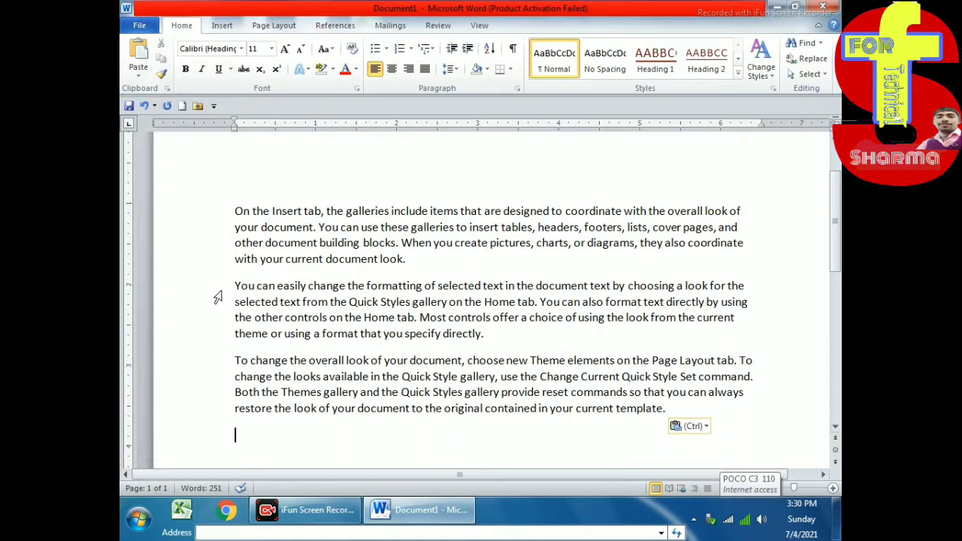
left_click(215, 191)
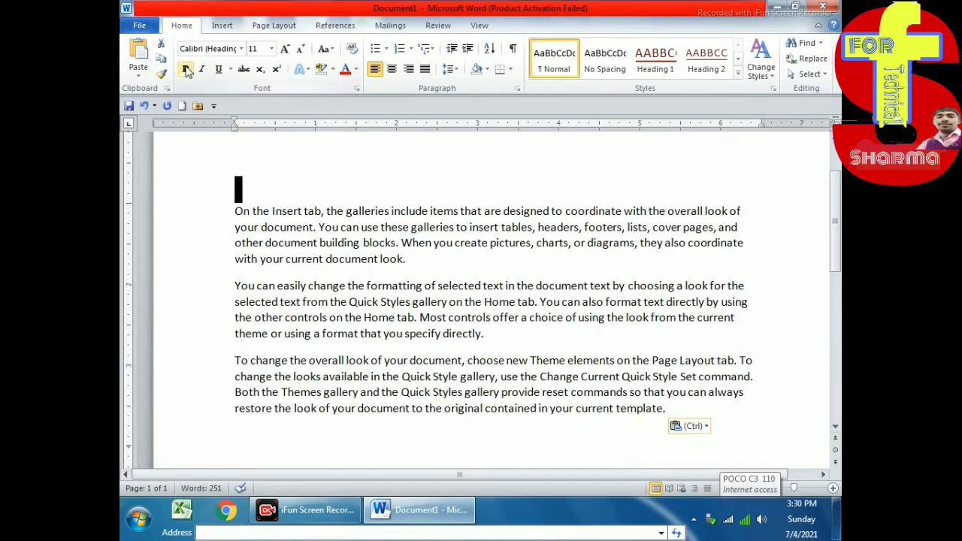
left_click(257, 263)
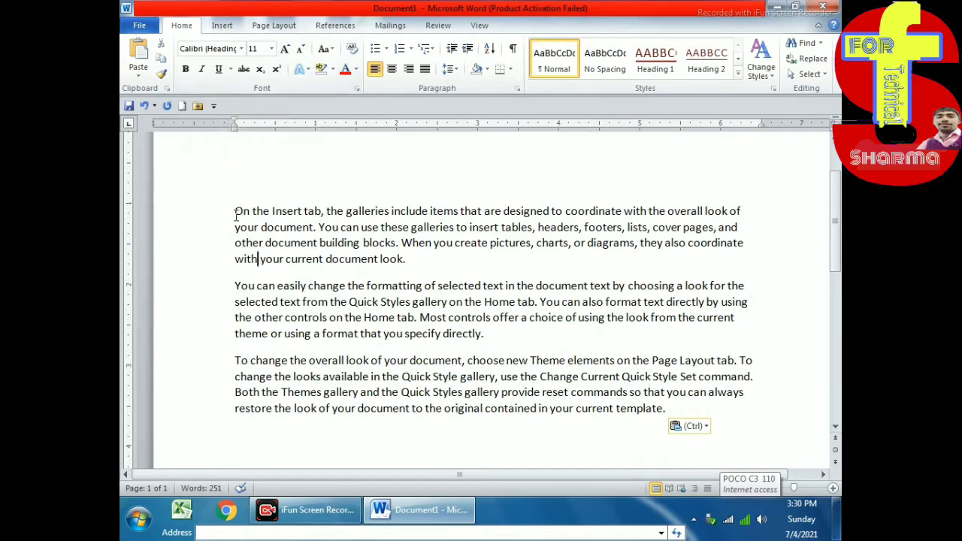
left_click_drag(236, 197, 410, 259)
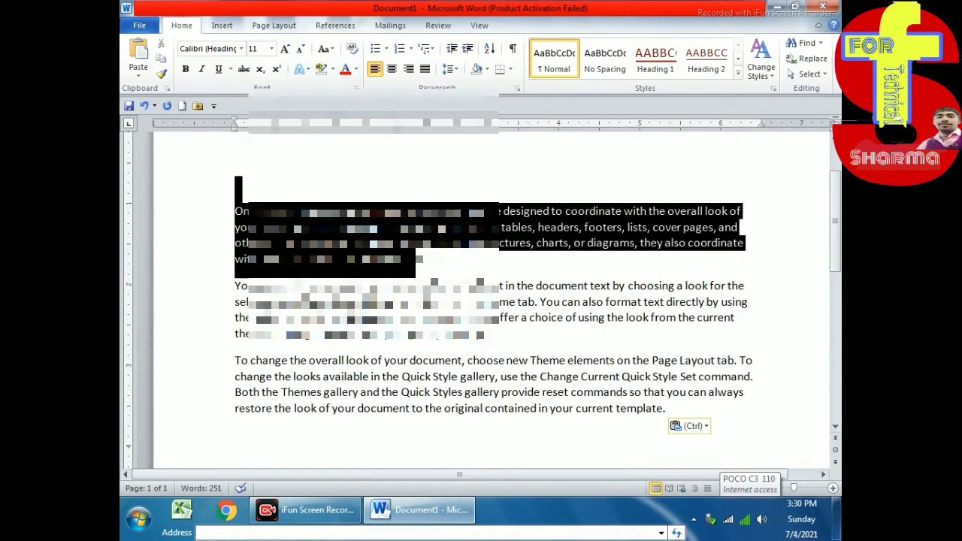
left_click(457, 282)
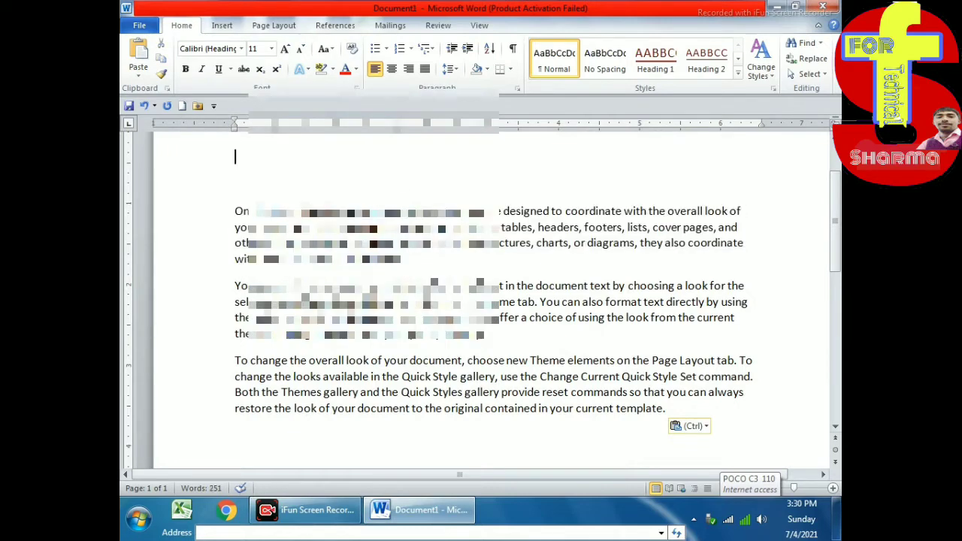
type("Nk")
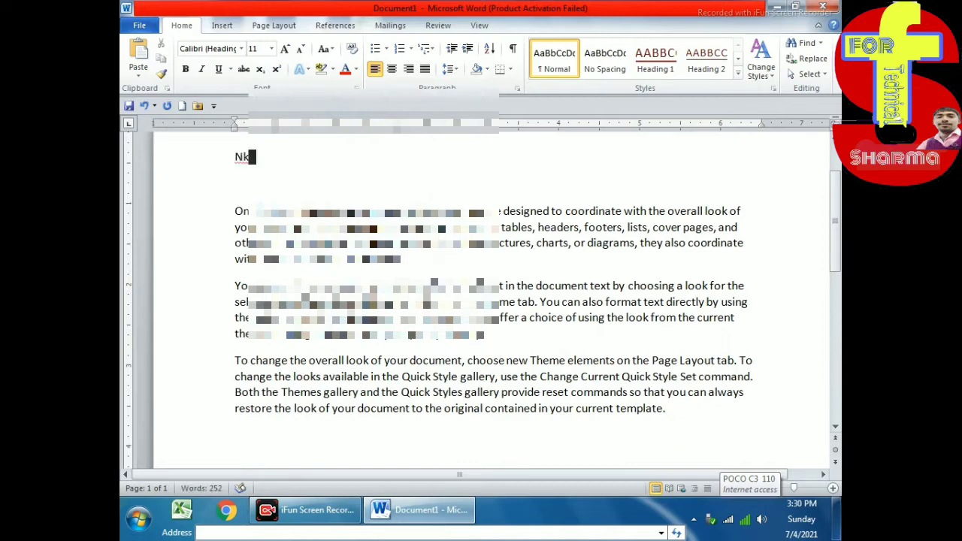
type(" compu")
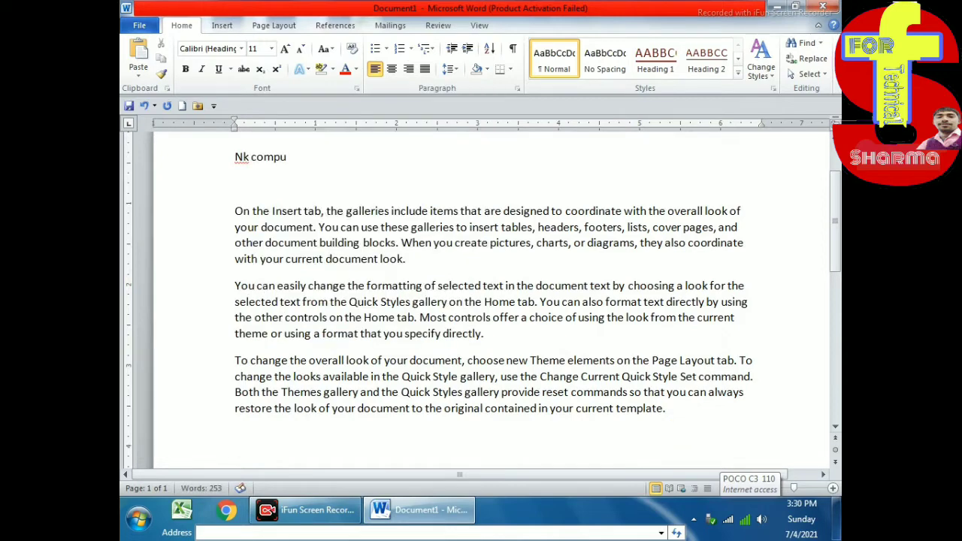
type("ter cla")
type("sses")
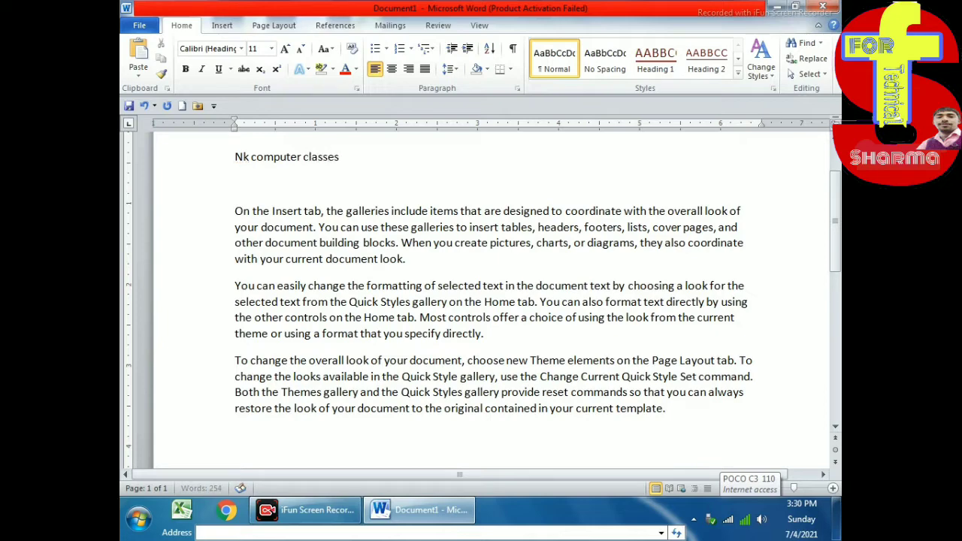
scroll(398, 172, "up", 1)
Make the 'Nk computer classes' heading bold and italic
left_click_drag(344, 197, 233, 199)
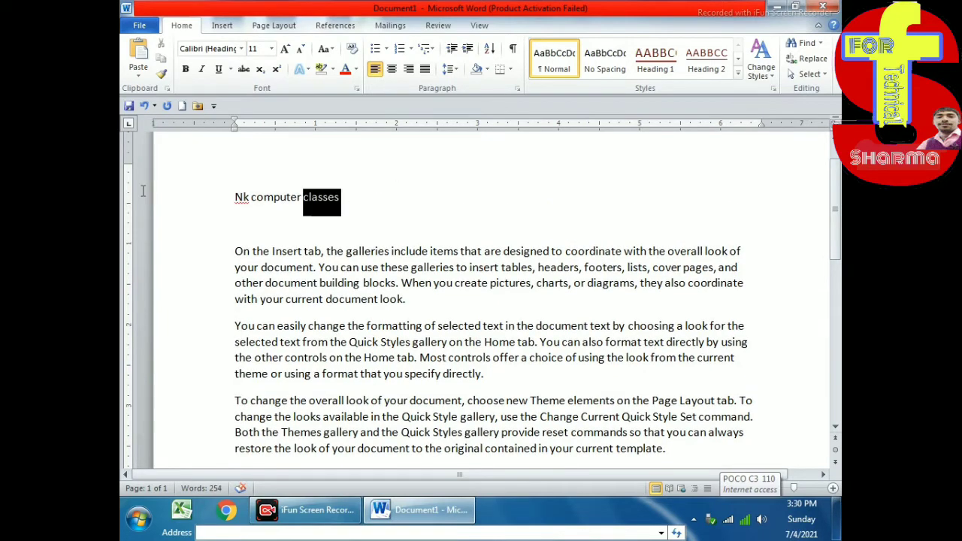
left_click(184, 70)
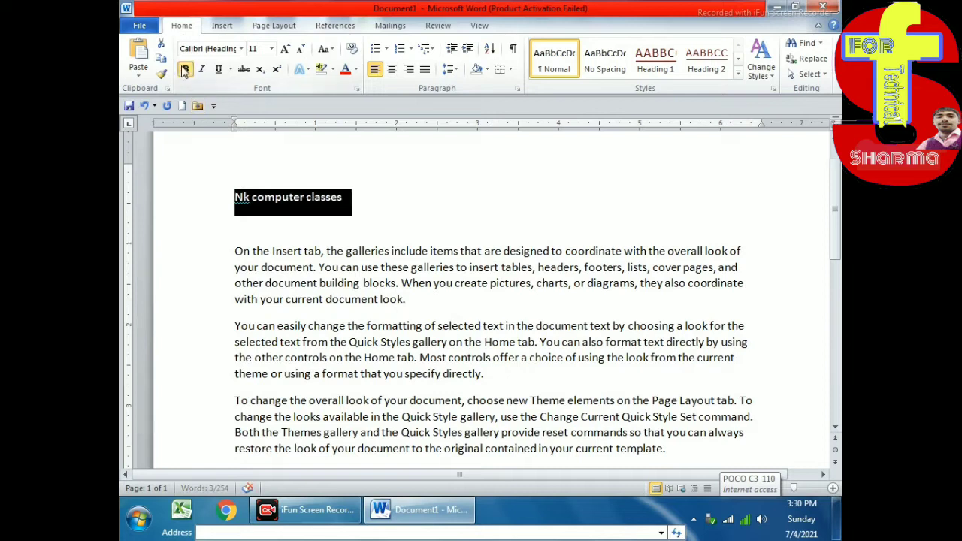
left_click(454, 212)
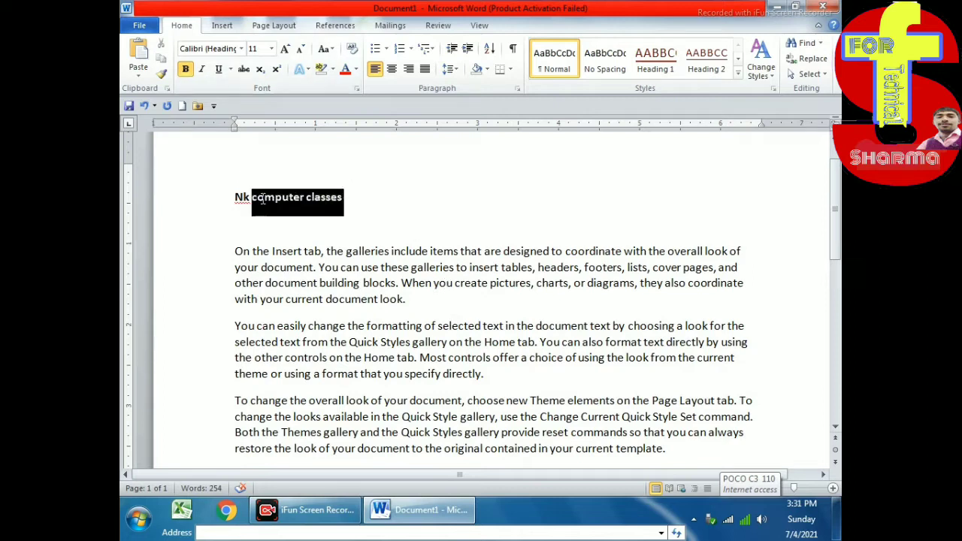
left_click_drag(346, 211, 234, 199)
left_click(201, 72)
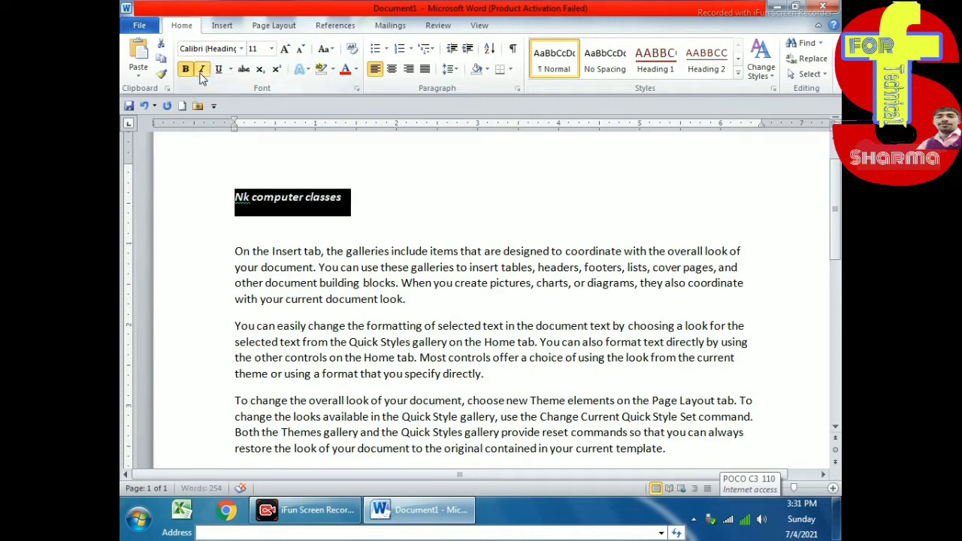
left_click_drag(361, 242, 350, 232)
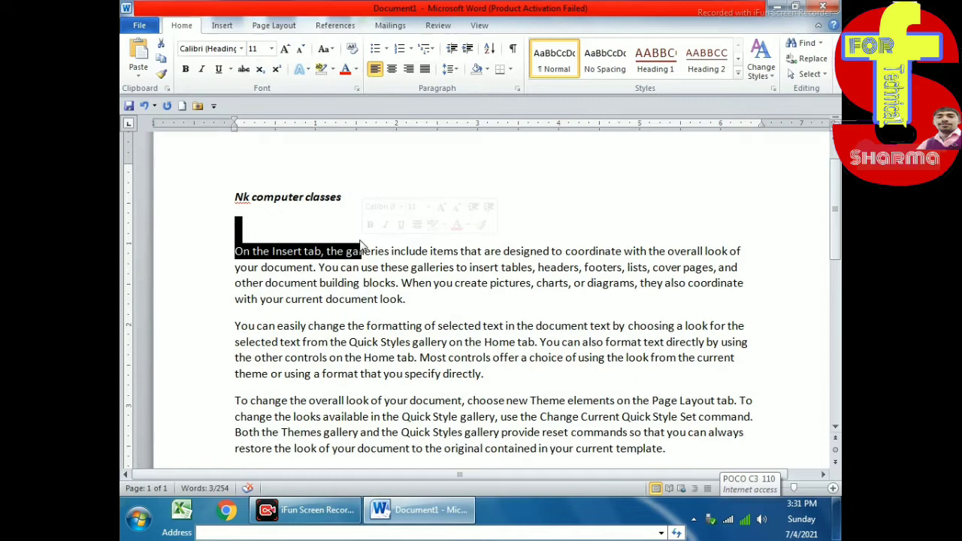
left_click(347, 200)
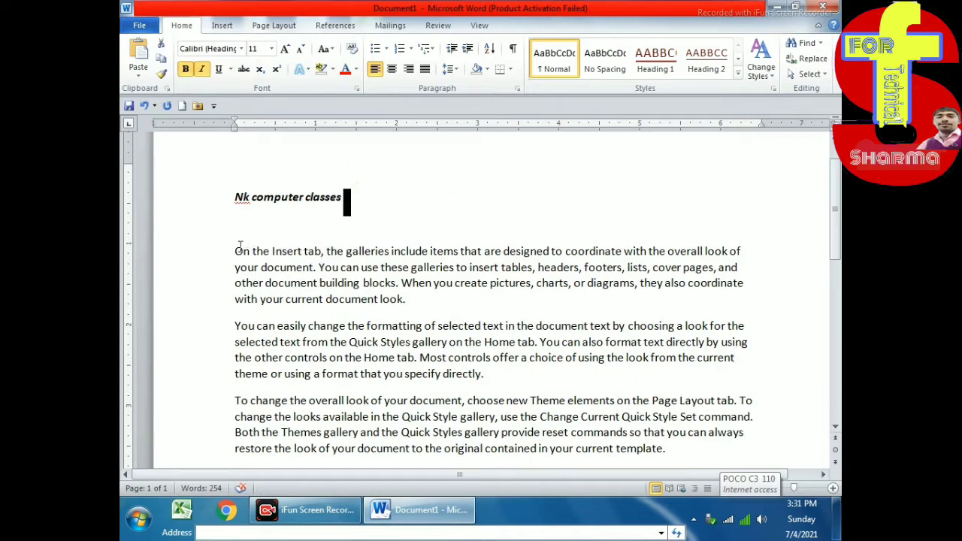
Italicize the opening words 'On the Insert tab, the'
left_click_drag(236, 251, 345, 251)
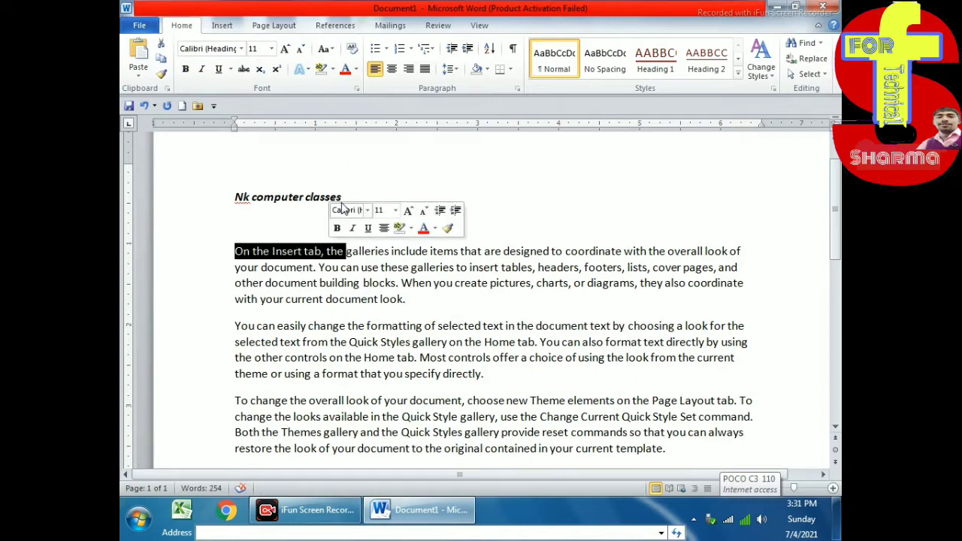
left_click(201, 69)
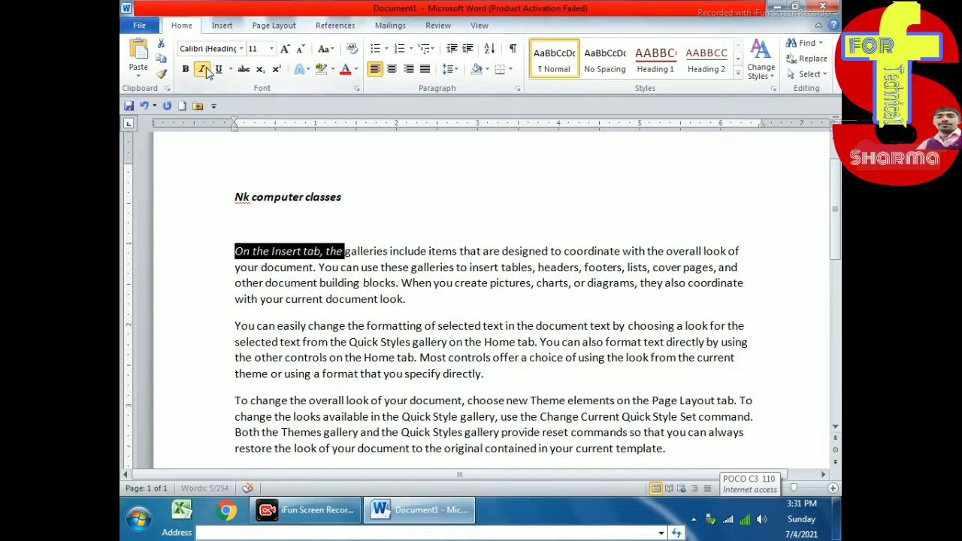
left_click(363, 248)
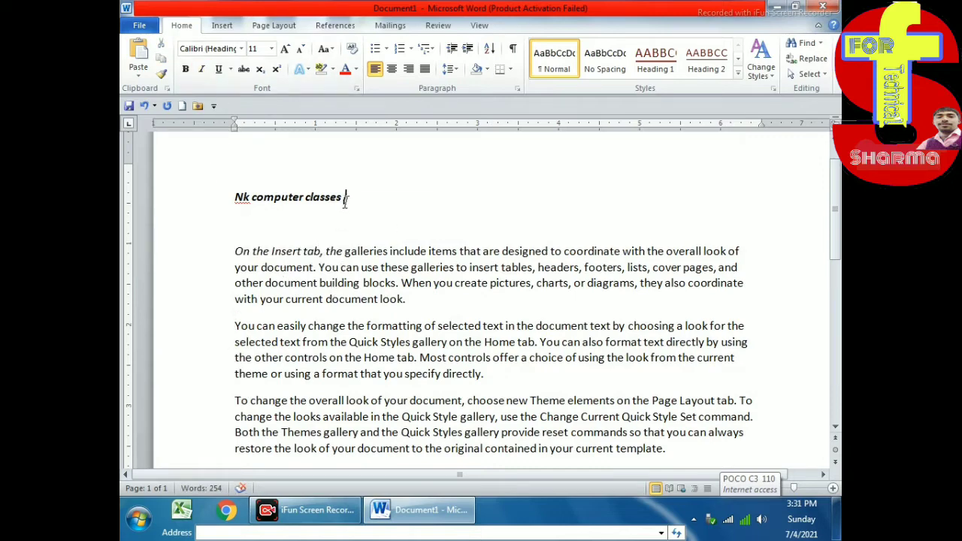
Underline the heading with a dashed style, also trying the wavy underline
left_click_drag(345, 198, 196, 200)
left_click(218, 70)
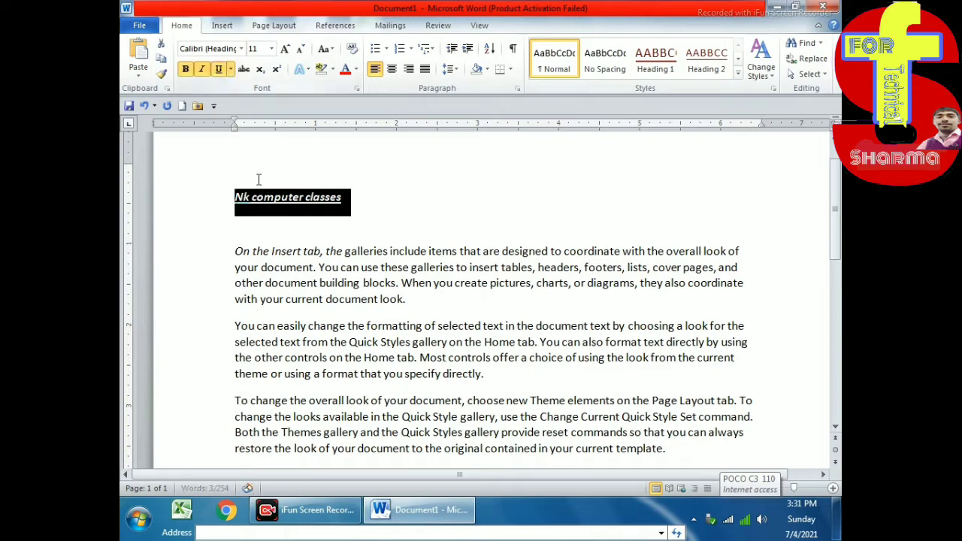
left_click(395, 223)
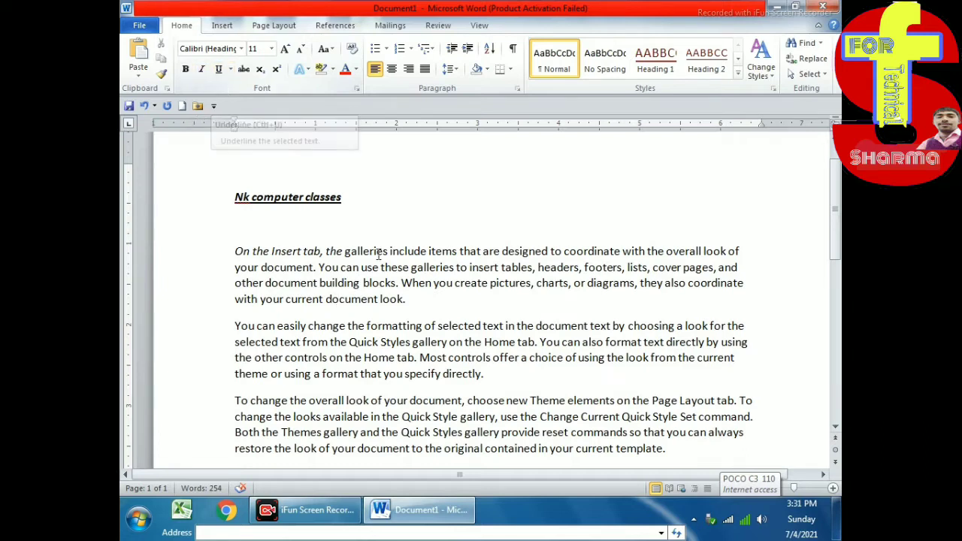
left_click_drag(354, 197, 150, 217)
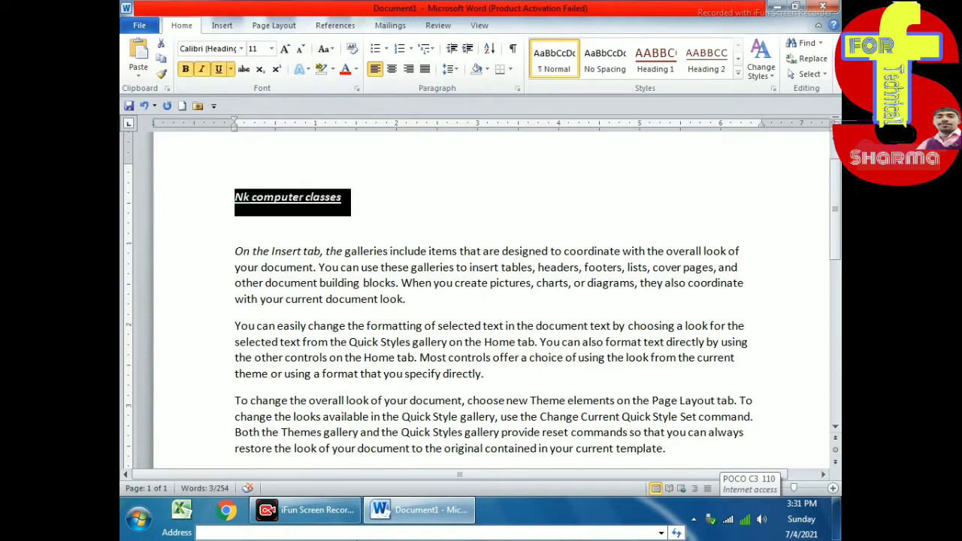
left_click(231, 69)
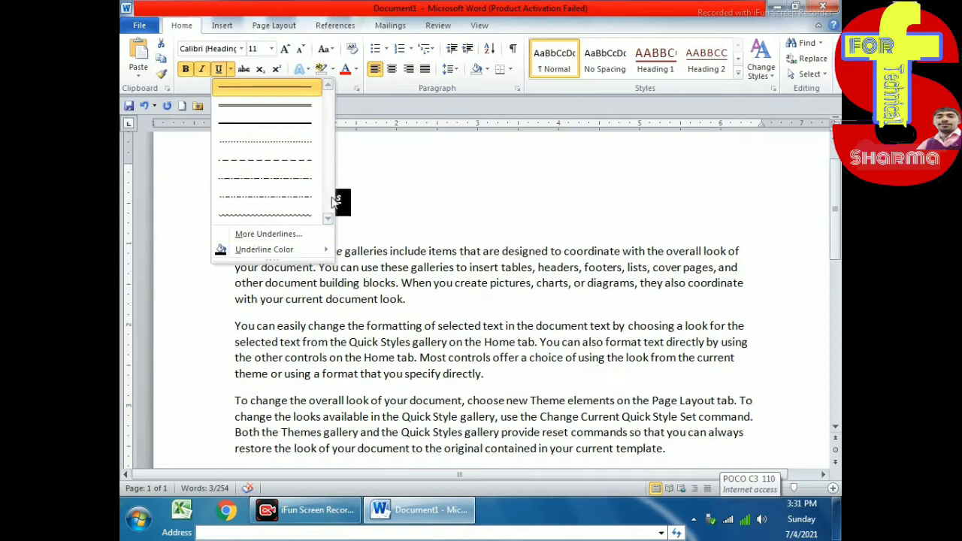
left_click(293, 160)
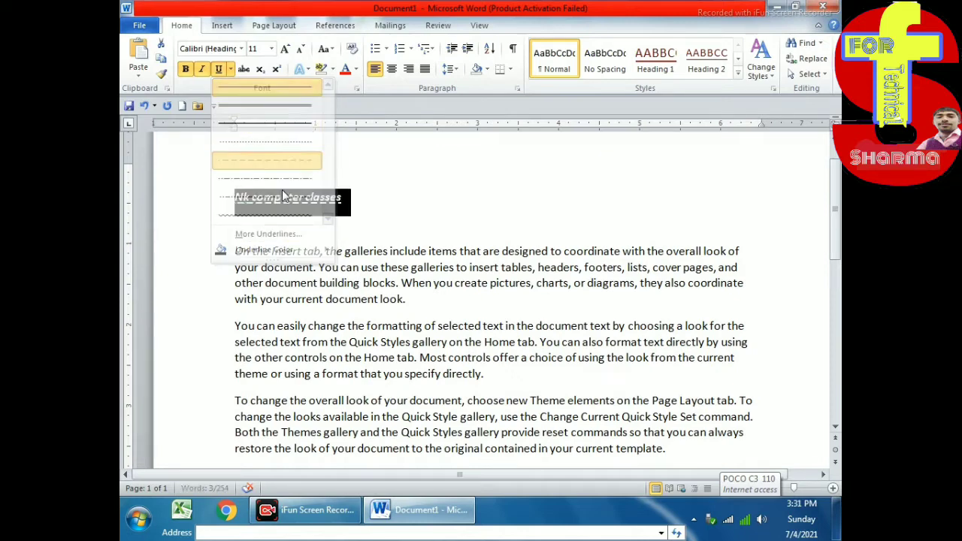
left_click(282, 195)
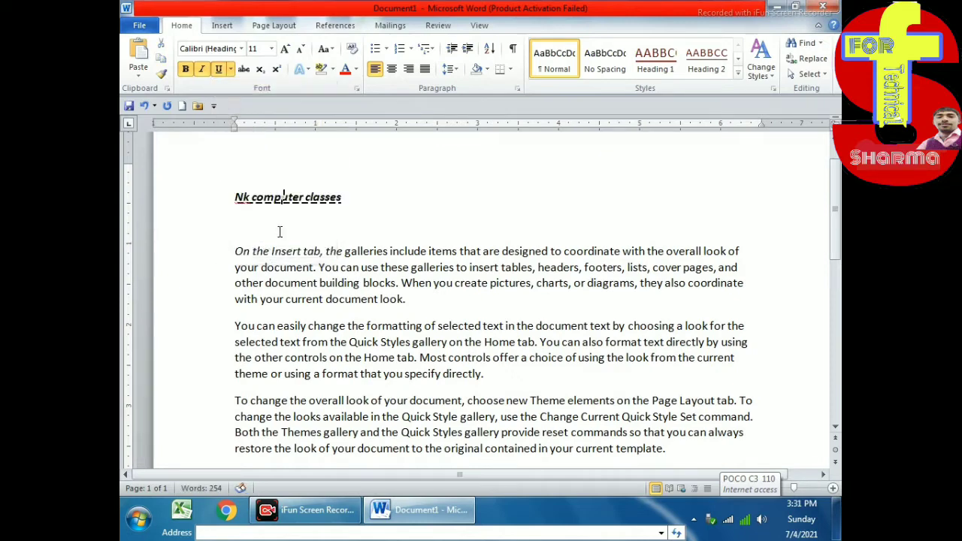
left_click(230, 69)
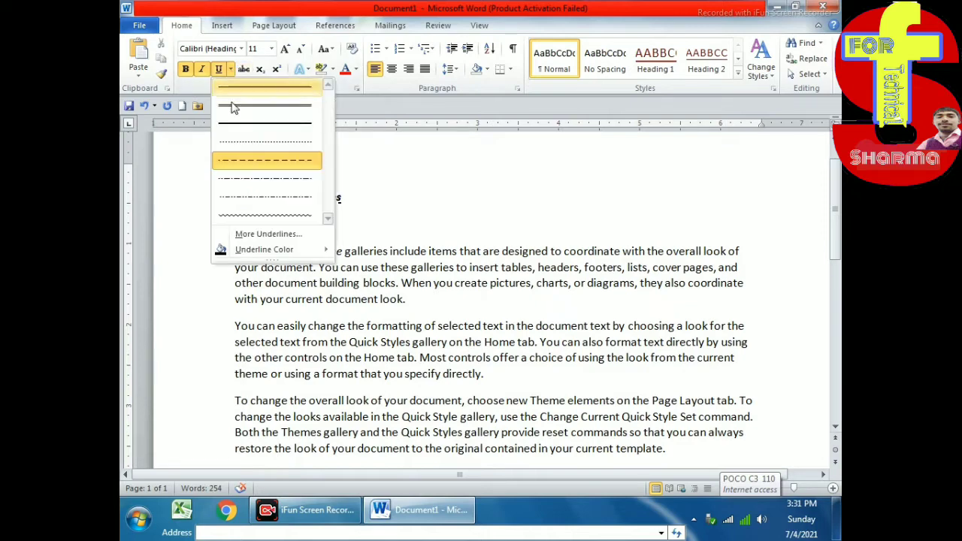
left_click(250, 218)
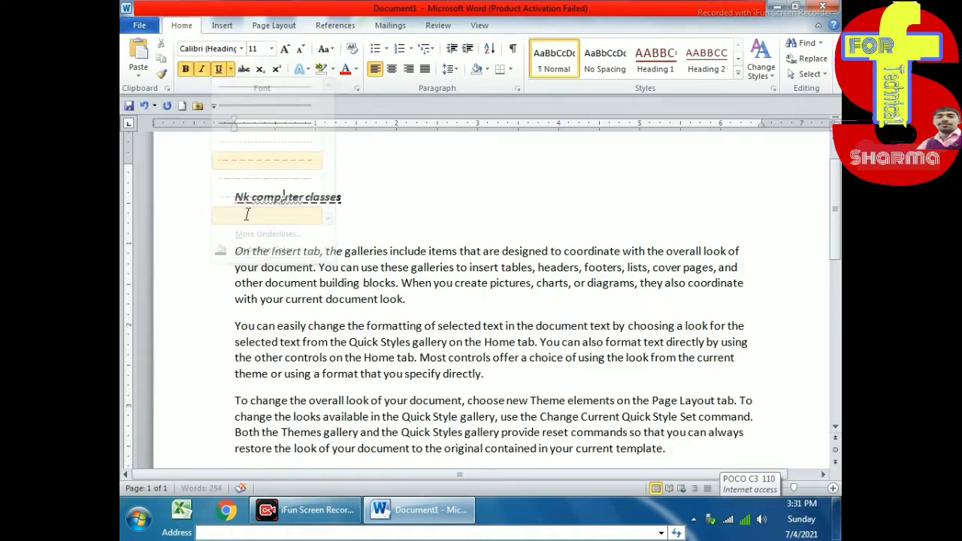
left_click(230, 70)
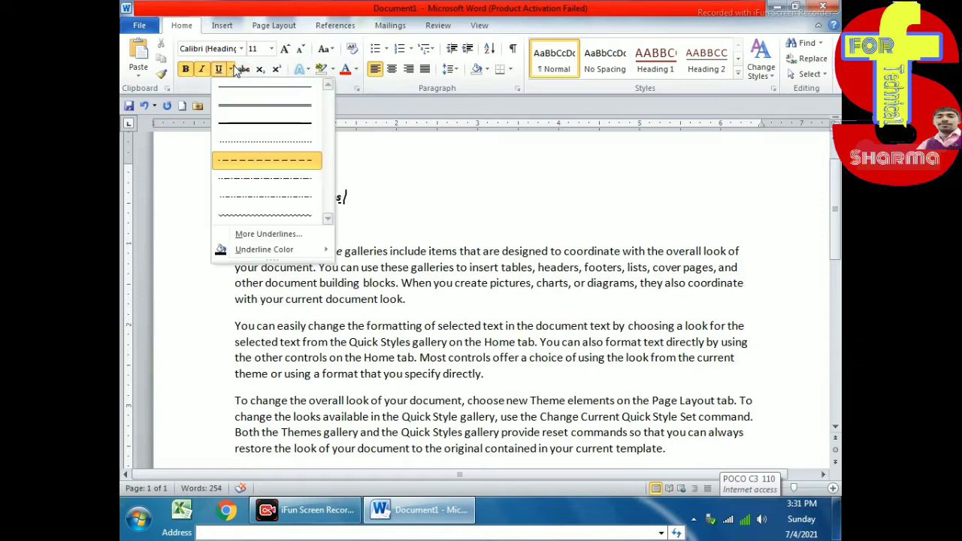
left_click(253, 236)
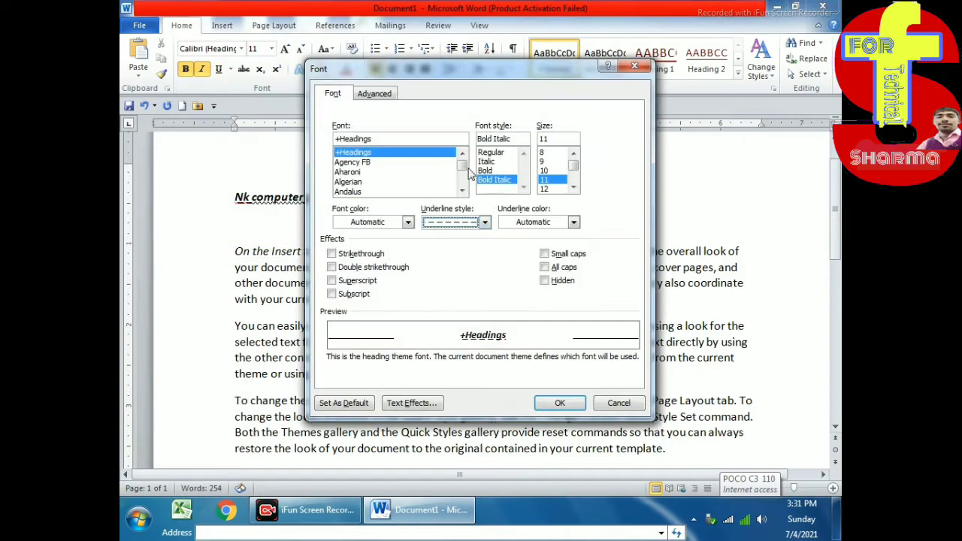
left_click_drag(462, 173, 461, 184)
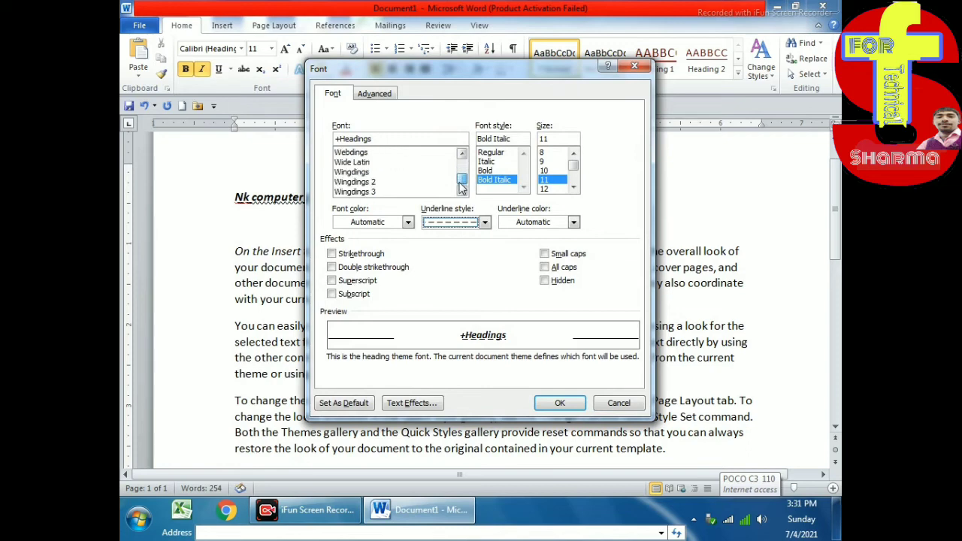
left_click(377, 182)
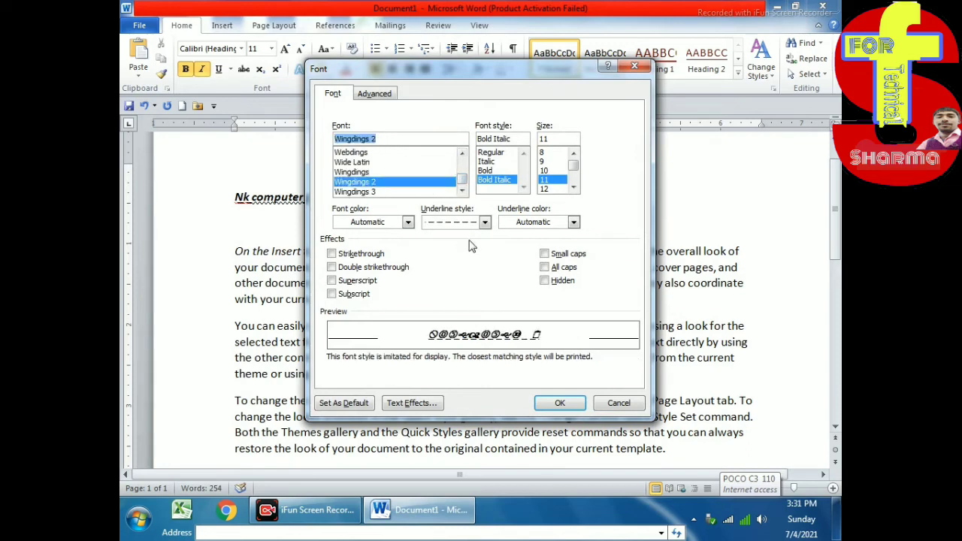
left_click(389, 171)
left_click(383, 153)
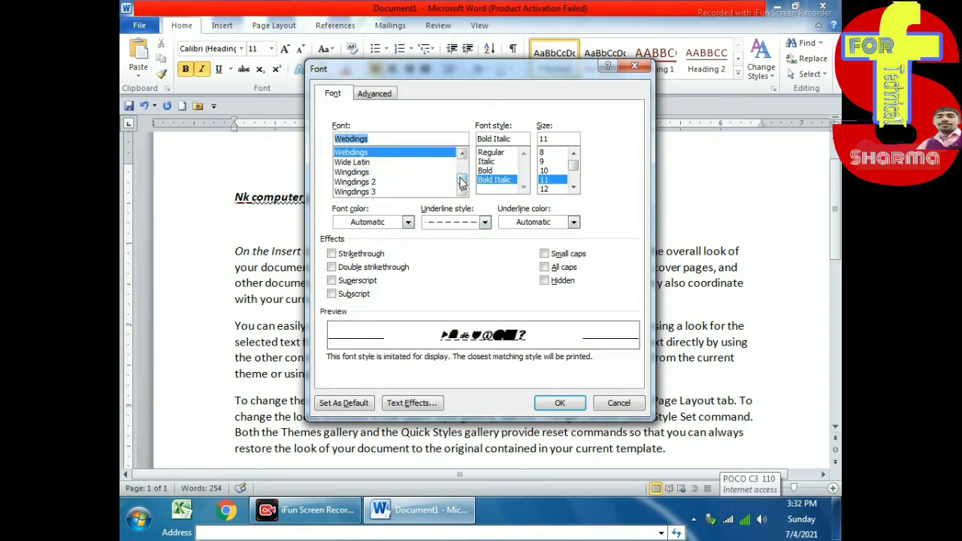
left_click_drag(462, 180, 462, 155)
left_click(375, 172)
left_click(373, 183)
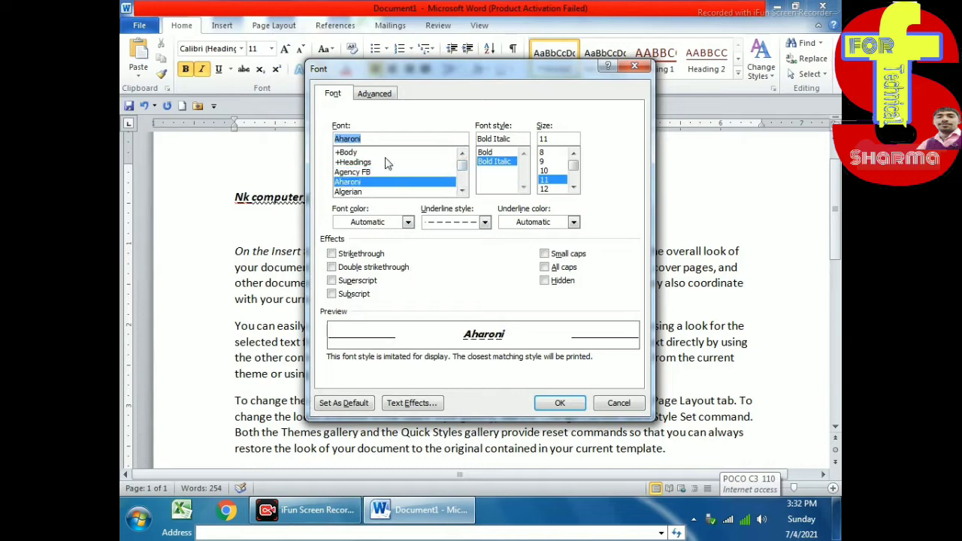
left_click(388, 162)
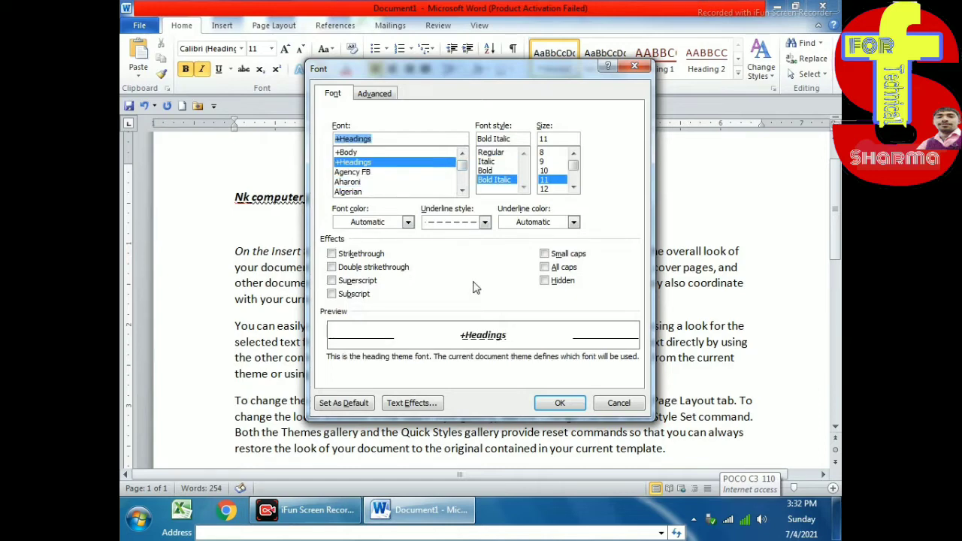
left_click(508, 161)
left_click(505, 152)
left_click(498, 172)
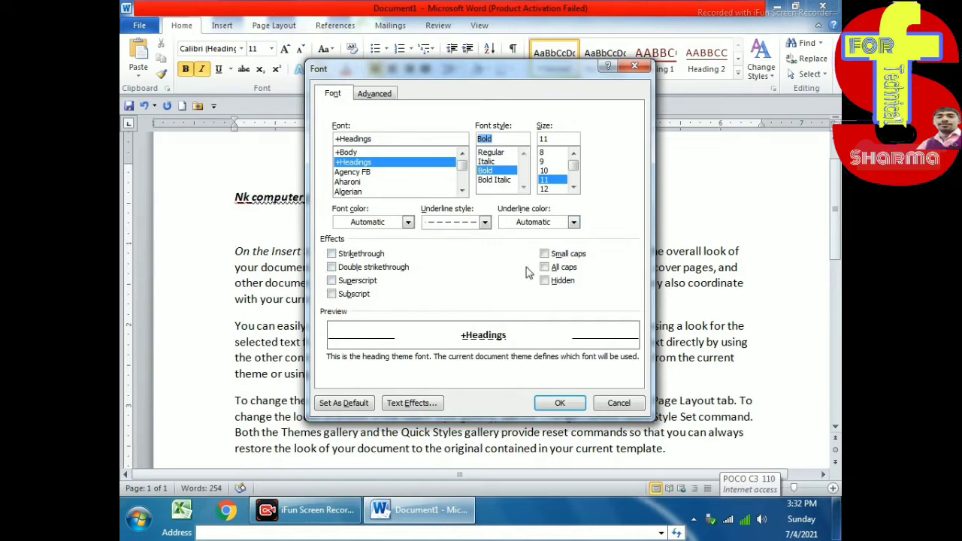
left_click(331, 255)
left_click(332, 267)
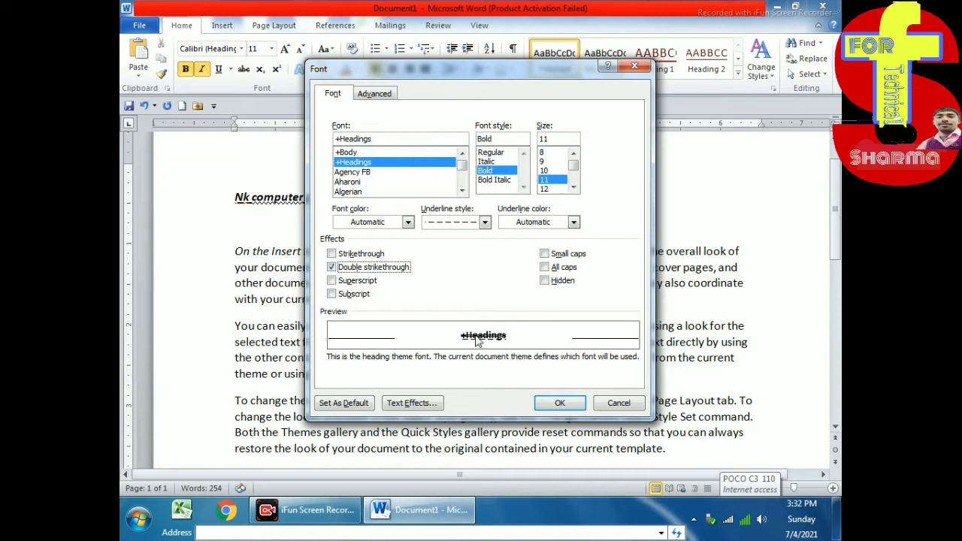
left_click(634, 66)
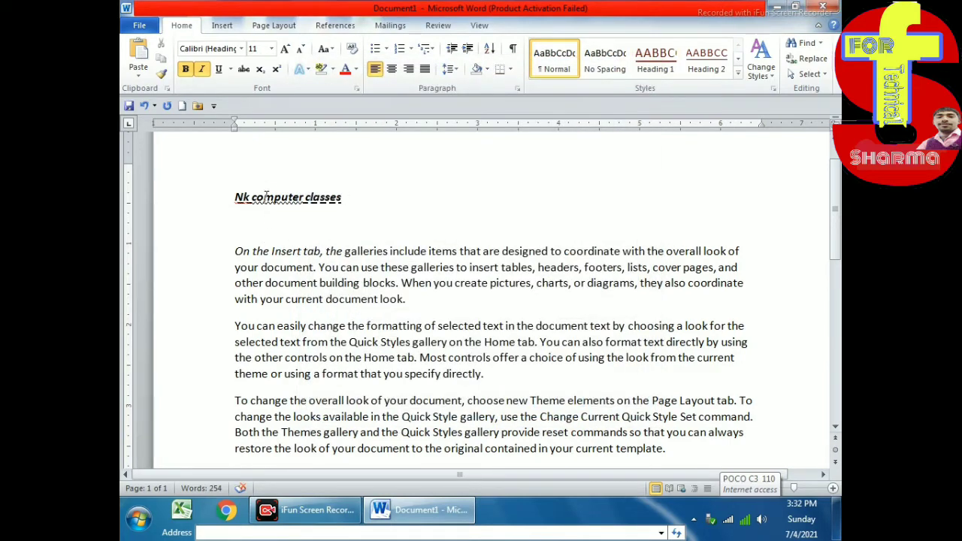
Dismiss the Save dialog and delete all of the document's text
key("ctrl+s")
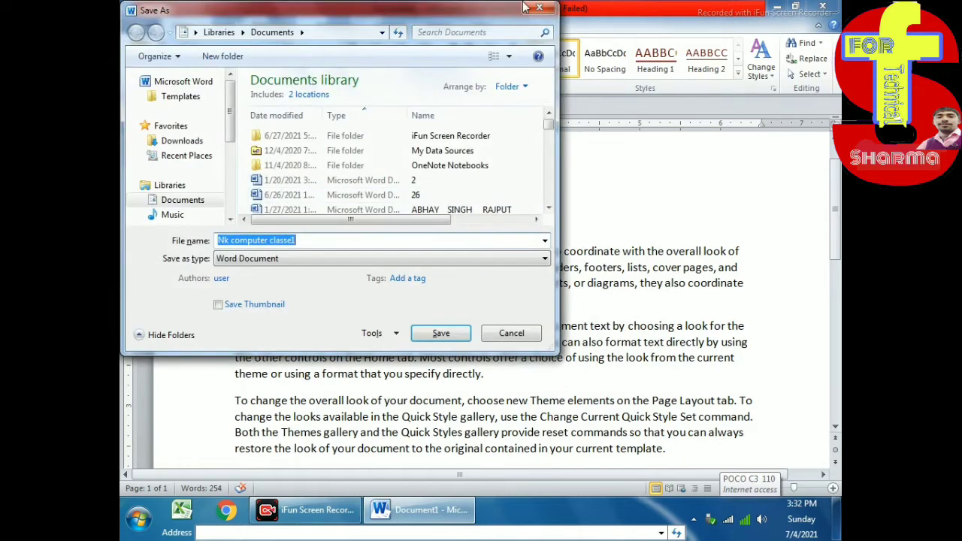
left_click(534, 9)
key("ctrl+a")
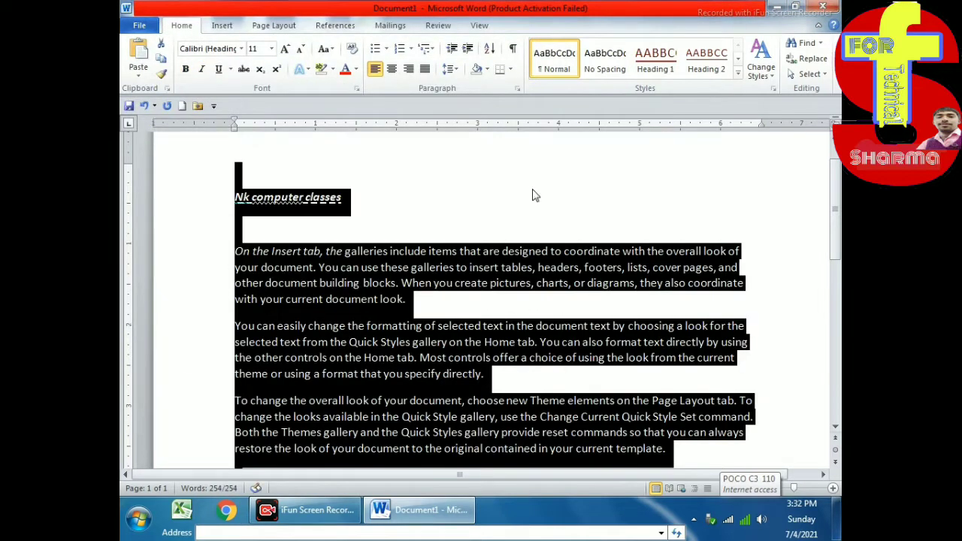
key("Delete")
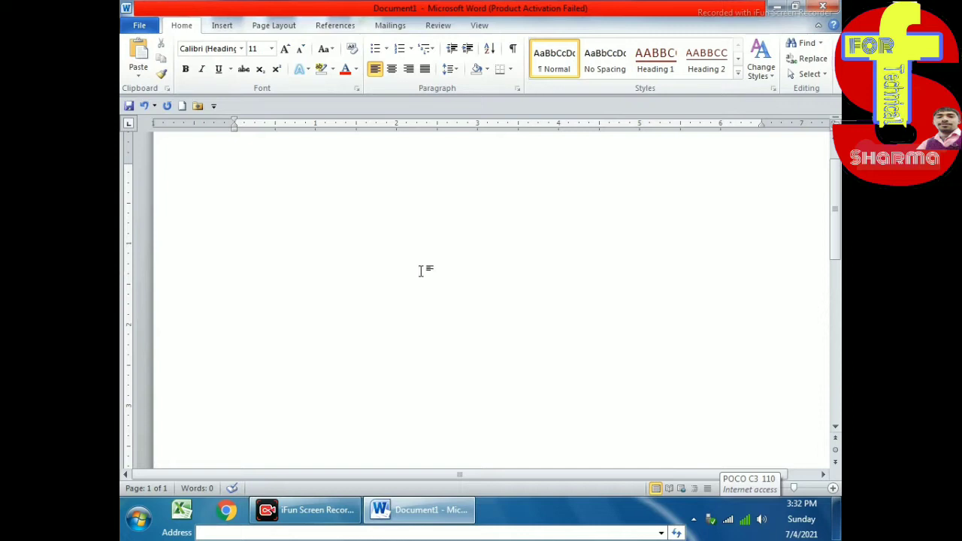
Type a person's two-word name on the empty page and briefly select it
type("neaj")
type(" kumar")
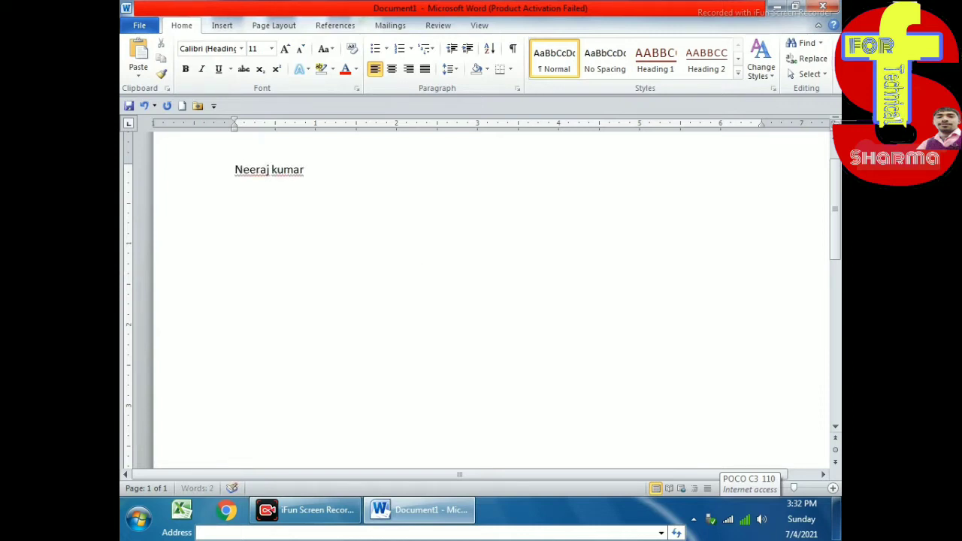
key("ctrl+shift+Left")
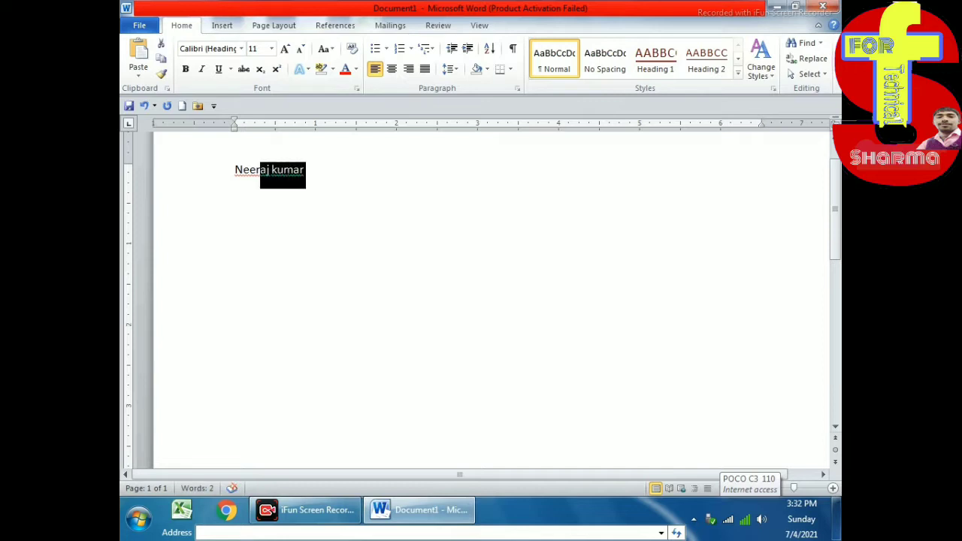
key("ctrl+shift+Left")
left_click(302, 277)
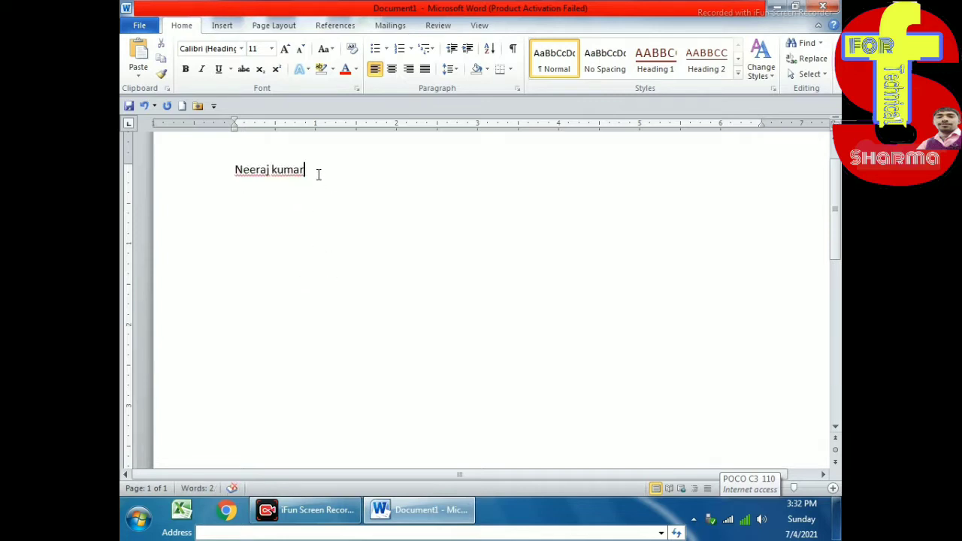
triple_click(288, 173)
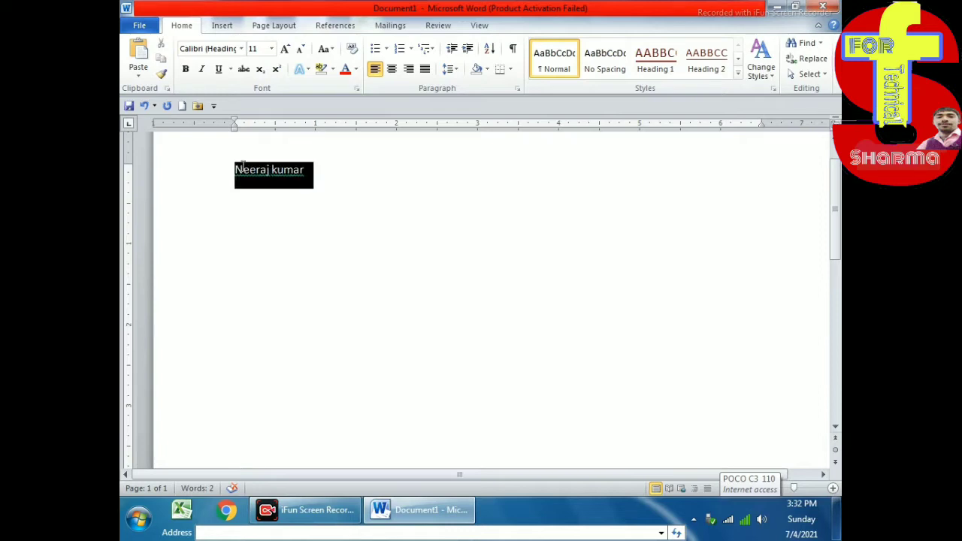
left_click(232, 69)
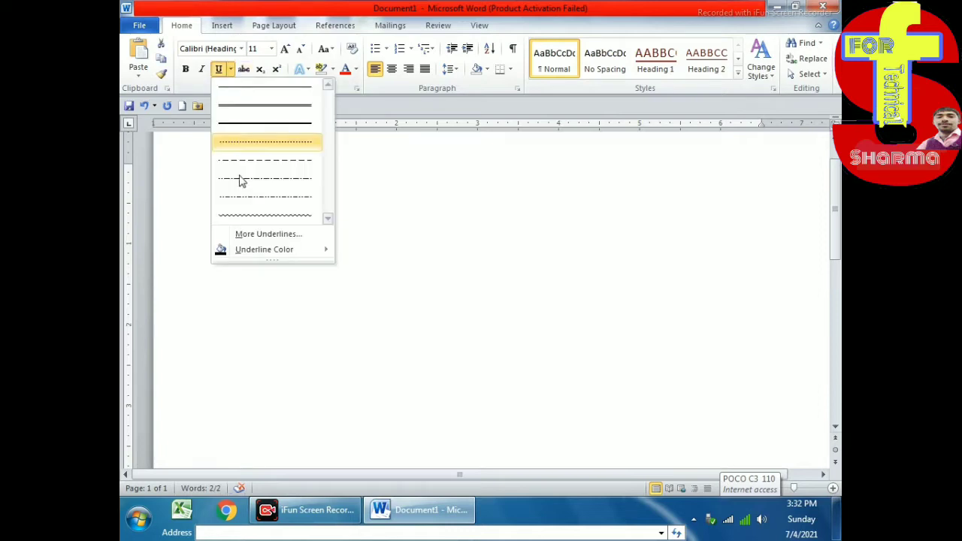
mouse_move(264, 249)
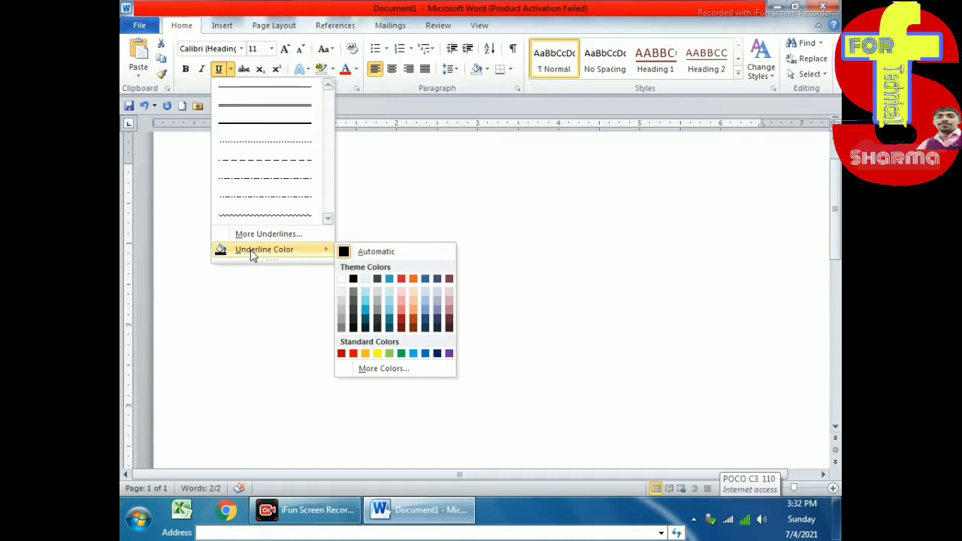
left_click(256, 234)
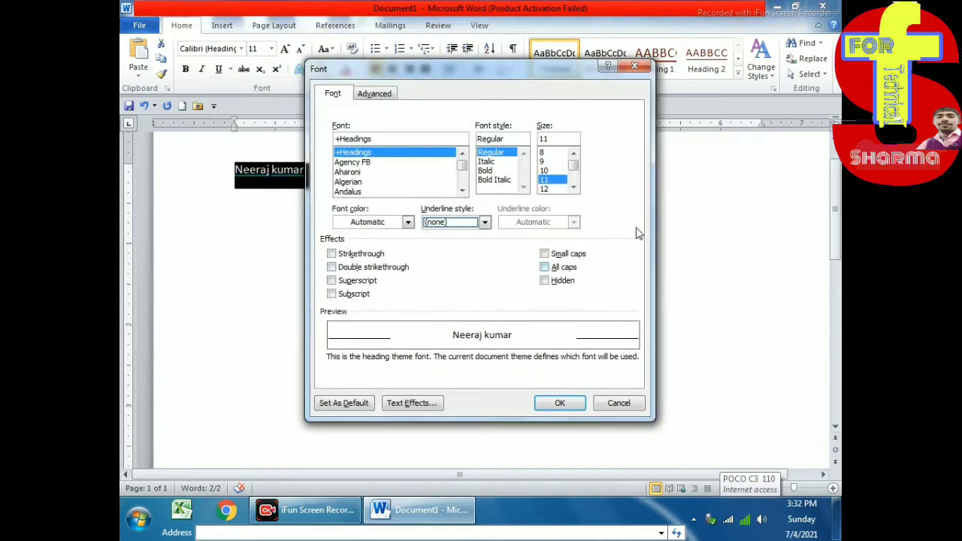
left_click(351, 269)
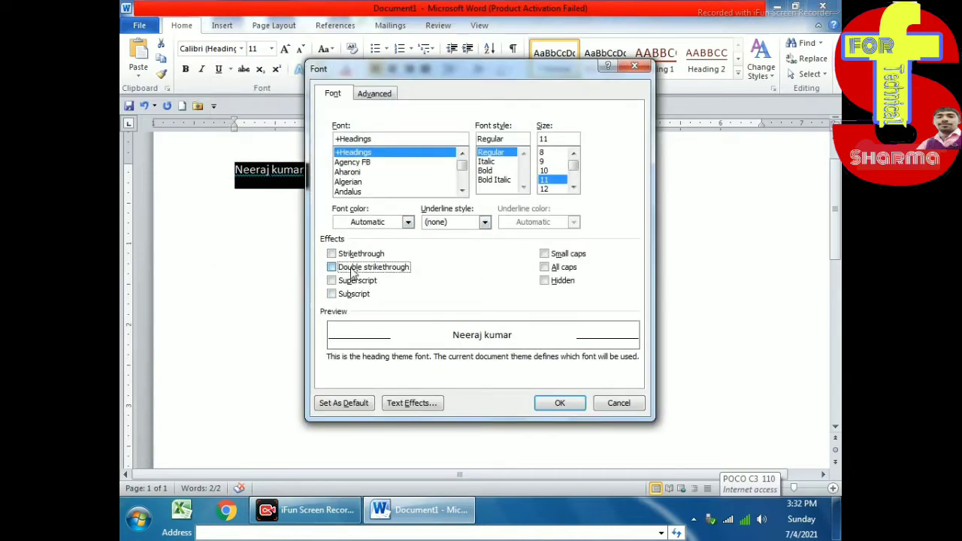
left_click(560, 402)
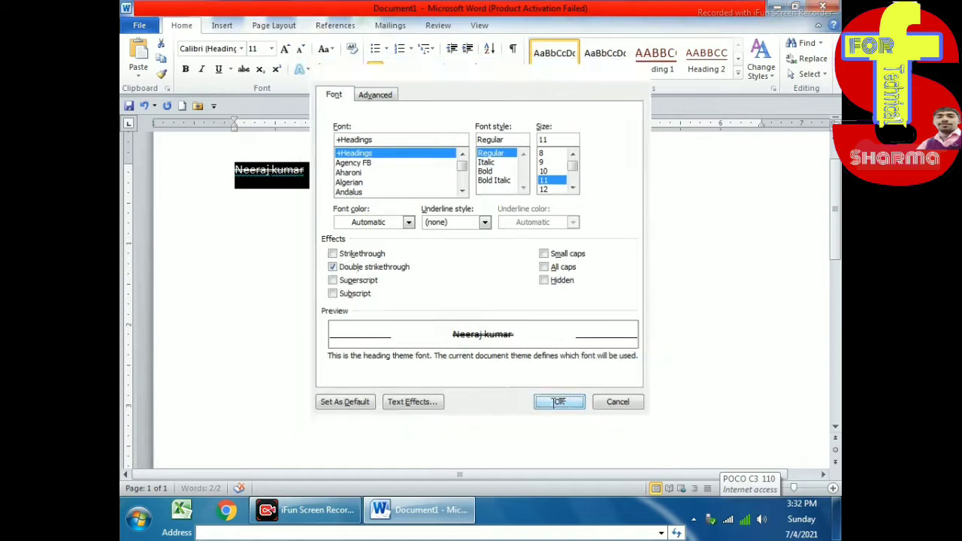
left_click(377, 217)
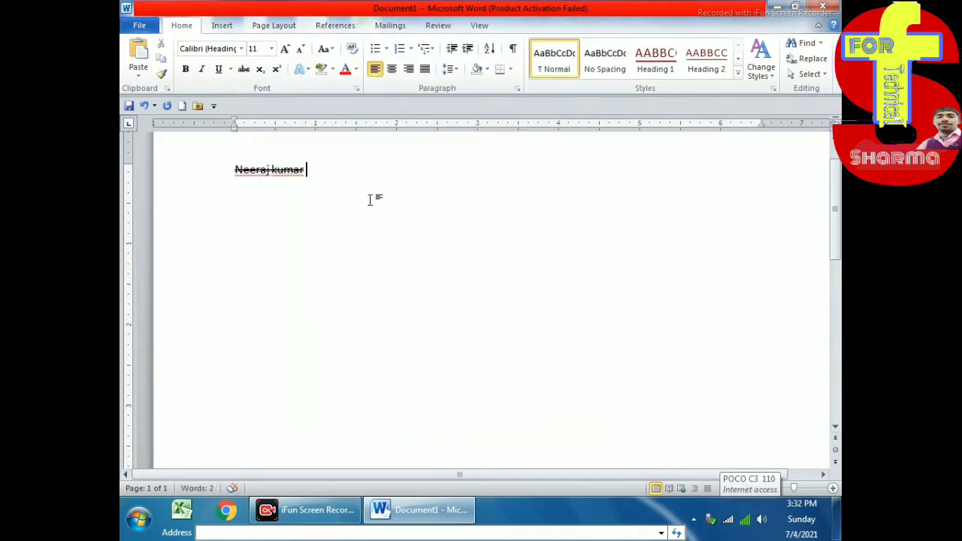
left_click(180, 171)
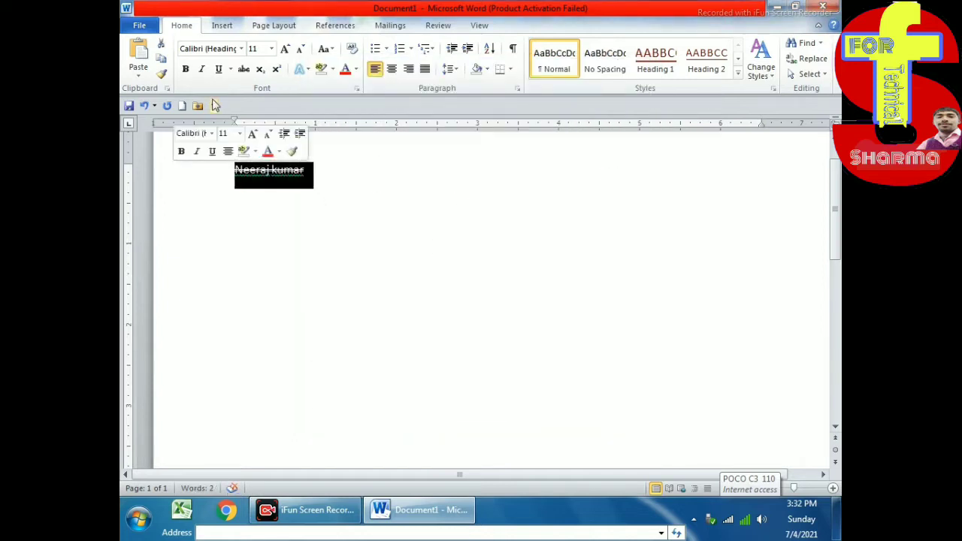
left_click(230, 69)
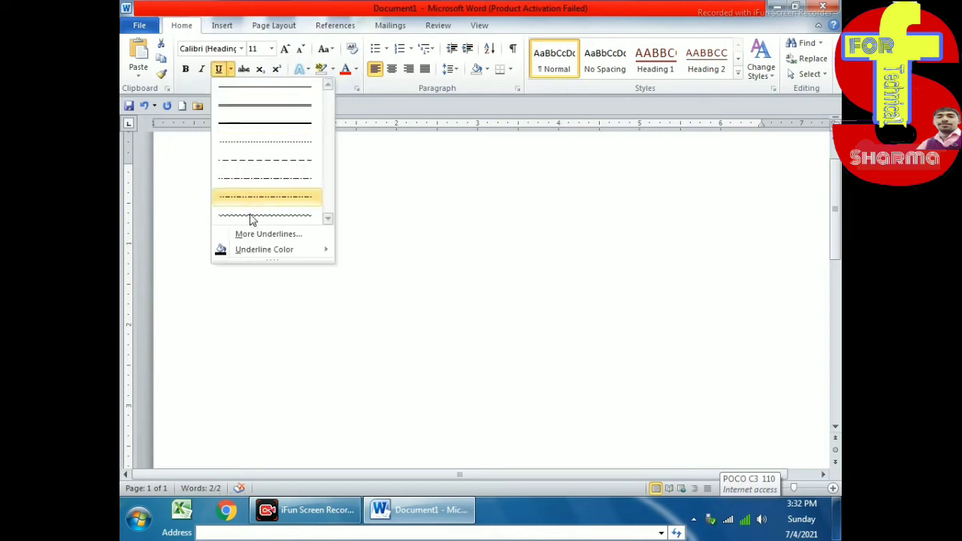
left_click(260, 235)
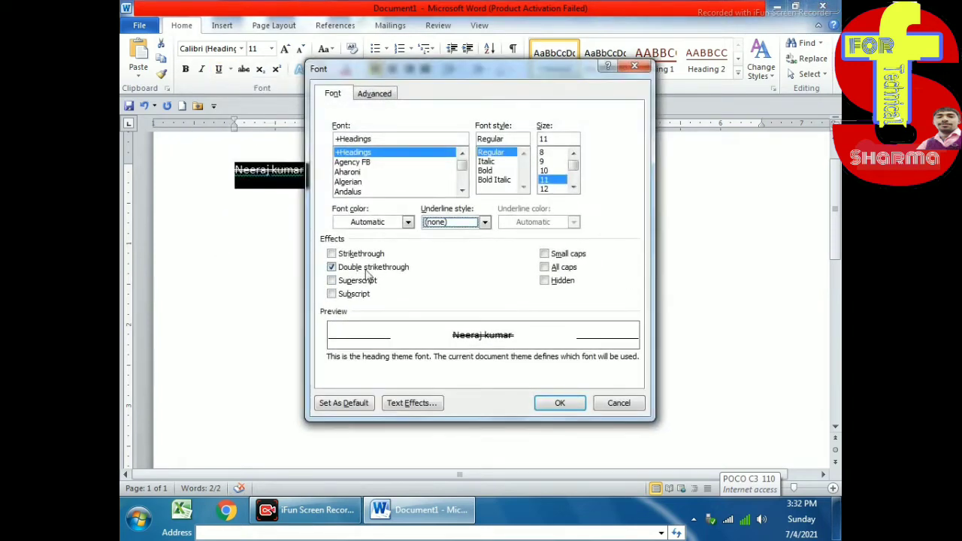
left_click(368, 270)
left_click(557, 403)
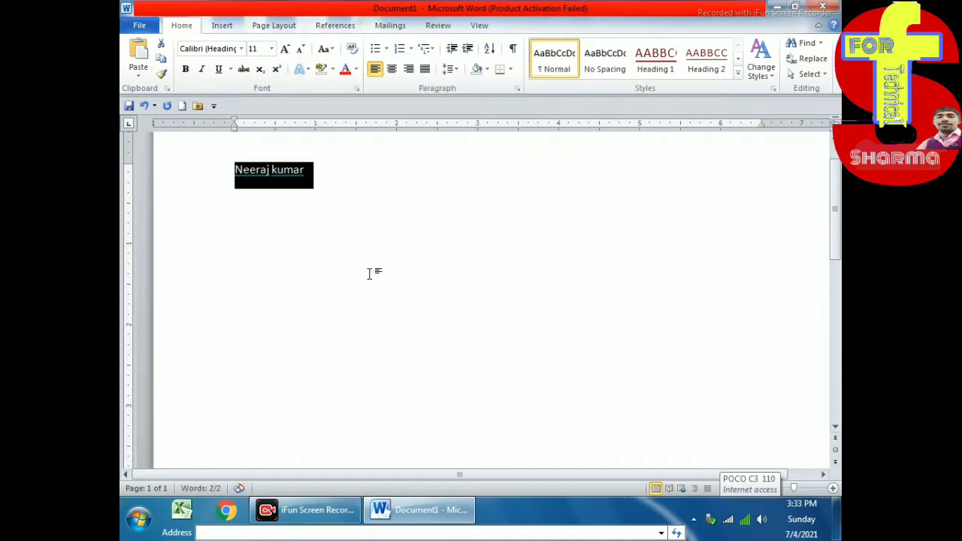
left_click(367, 269)
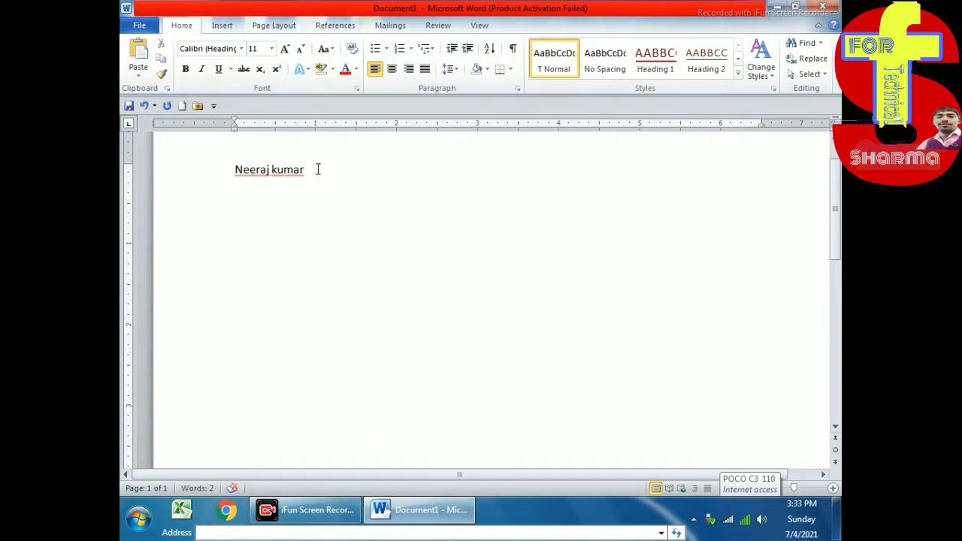
left_click(178, 158)
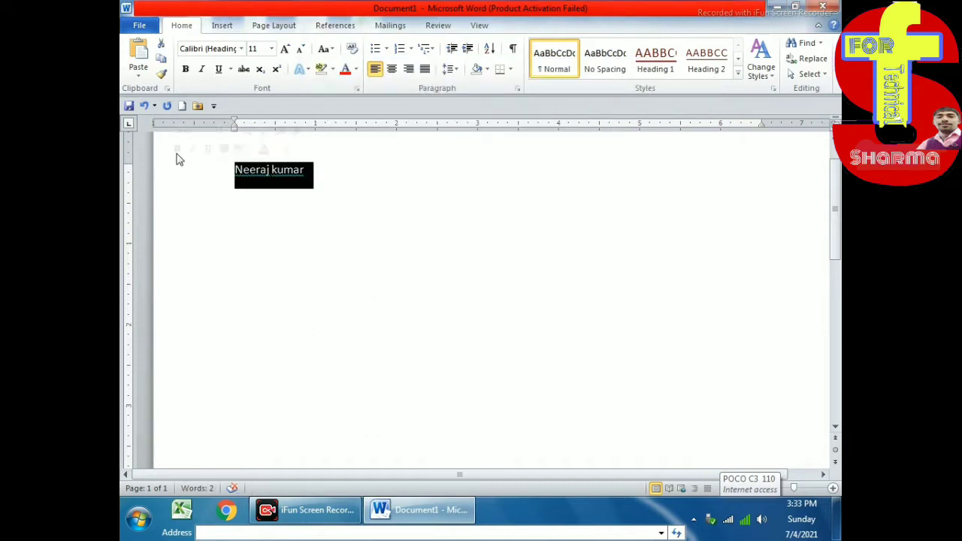
Strike through the name with a single line and reselect it
left_click(244, 69)
left_click(318, 239)
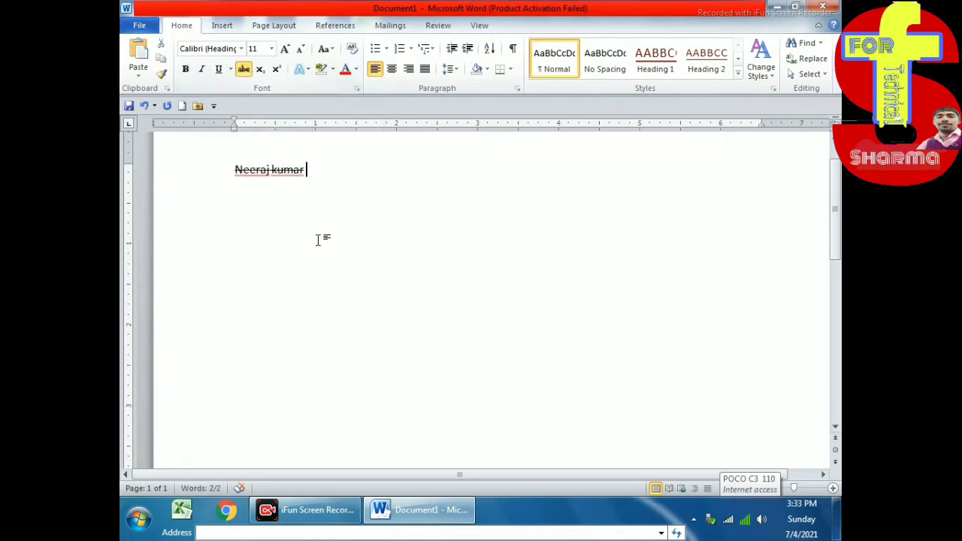
left_click_drag(331, 174, 234, 172)
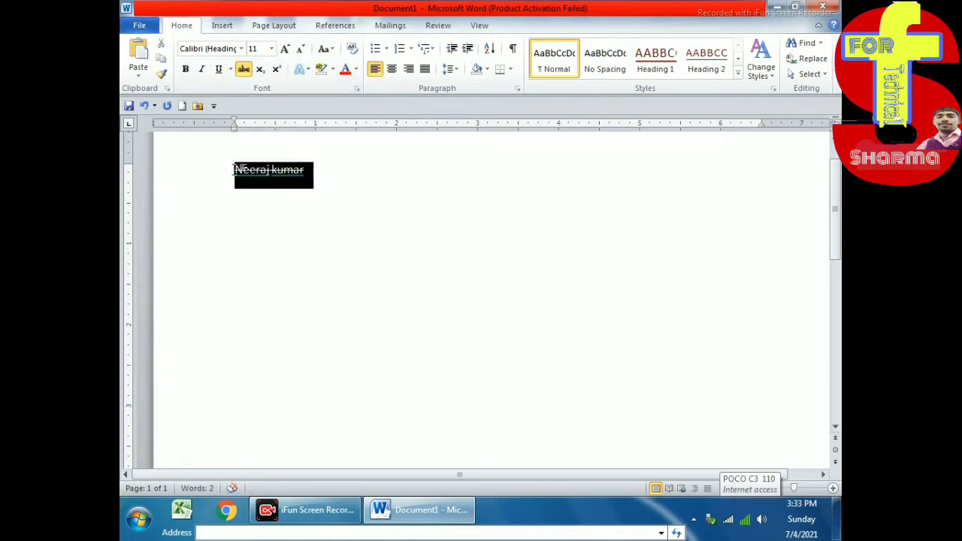
Try double strikethrough and superscript in the Font dialog, then cancel without changes
left_click(229, 69)
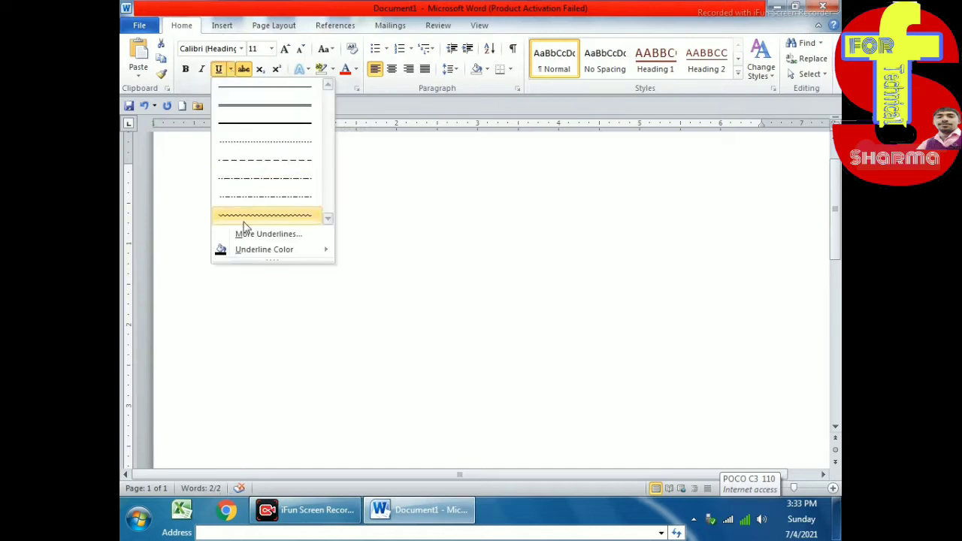
left_click(247, 239)
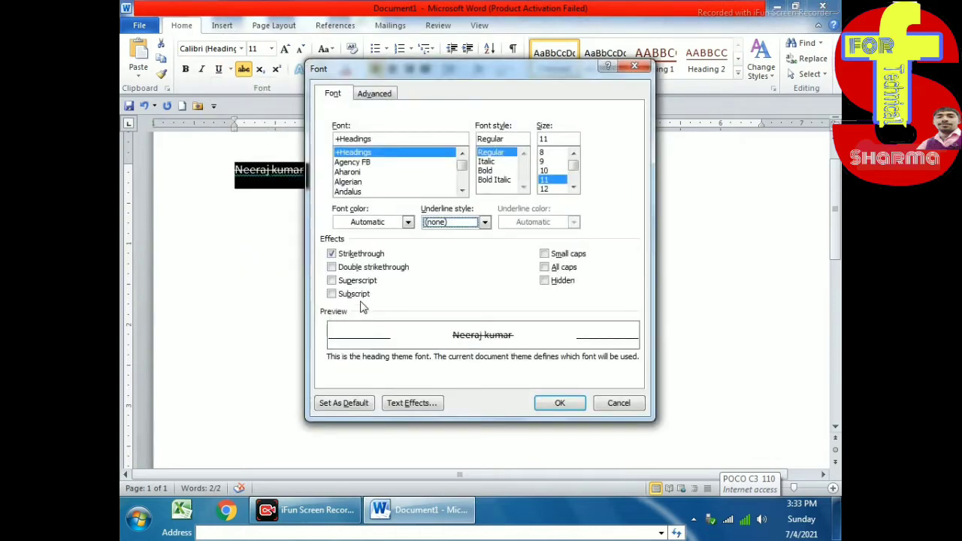
left_click(353, 255)
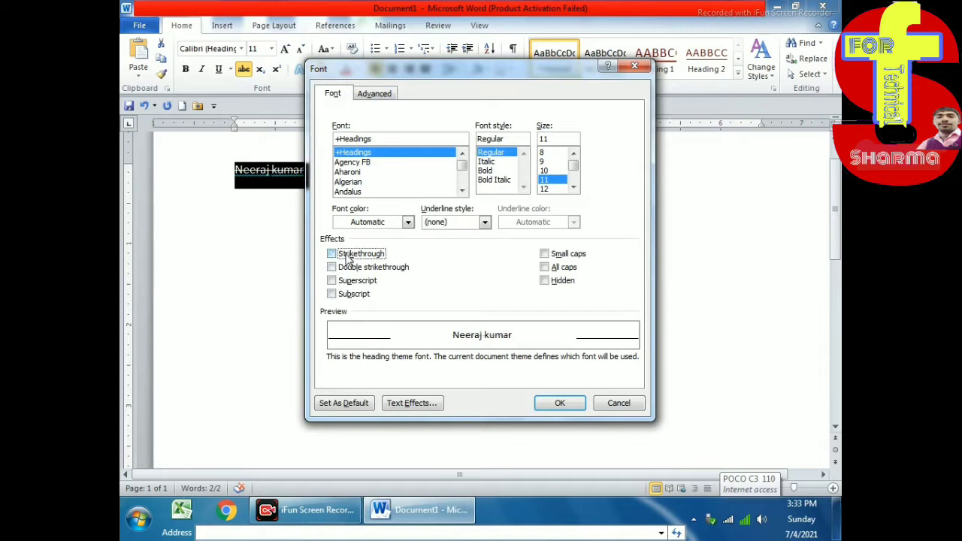
left_click(352, 270)
left_click(348, 256)
left_click(394, 267)
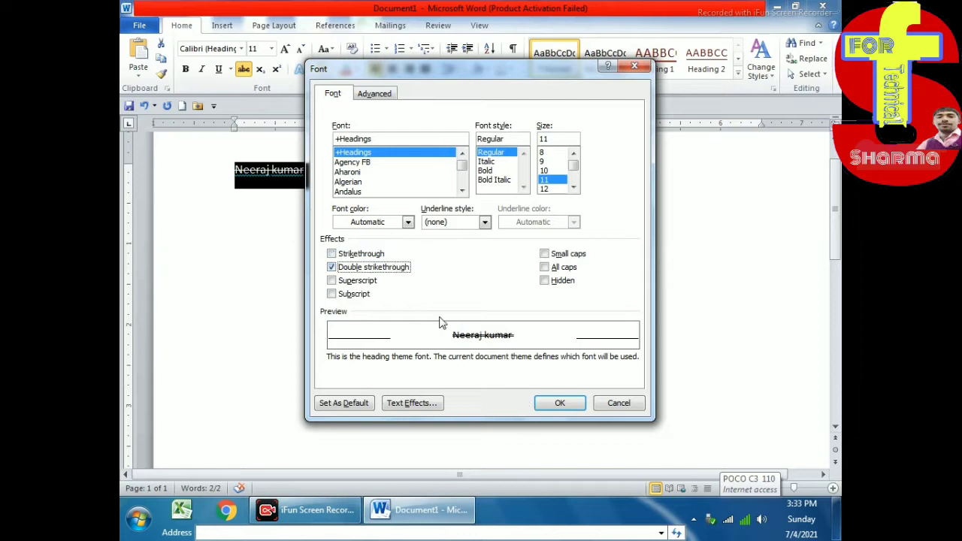
left_click(331, 267)
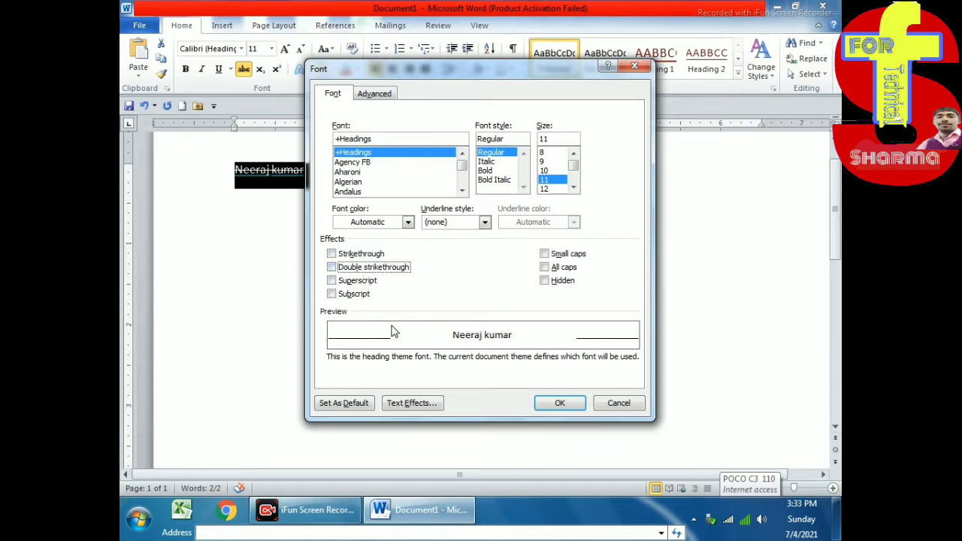
left_click(369, 283)
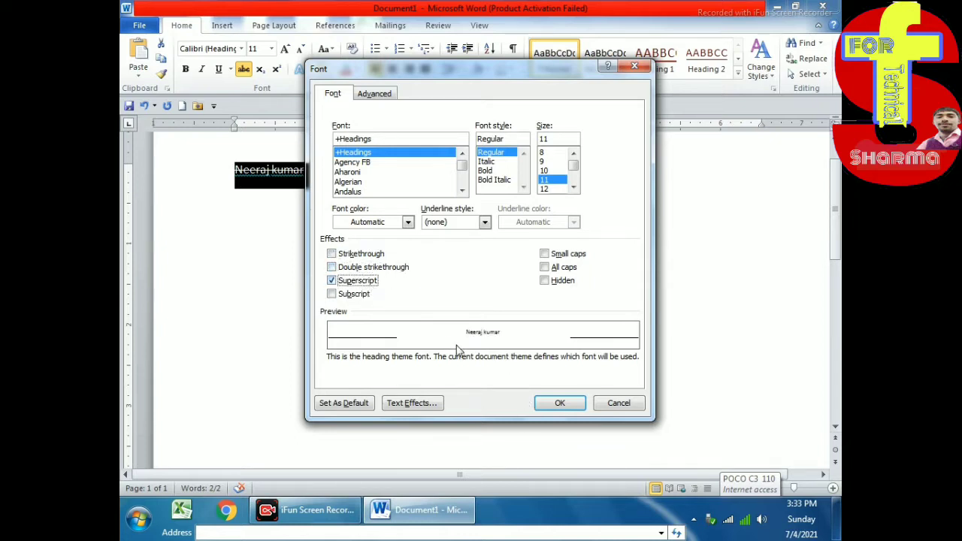
left_click(635, 67)
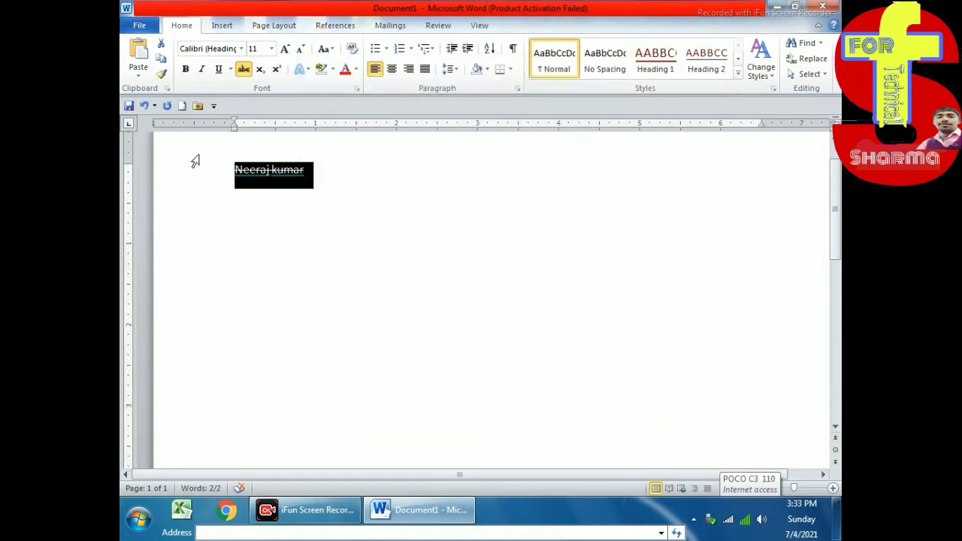
left_click(338, 184)
triple_click(327, 185)
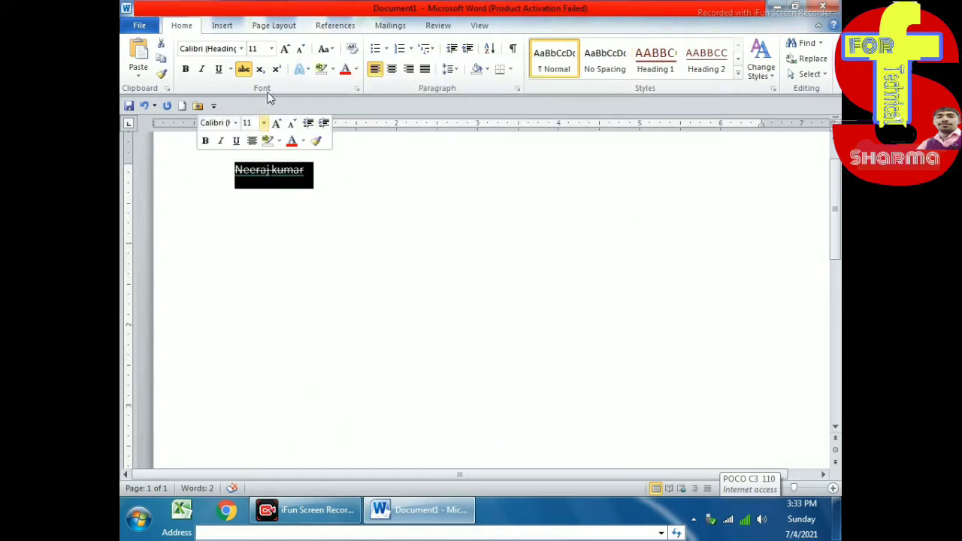
Try subscript on the name, turn it off, then delete the name
left_click(268, 67)
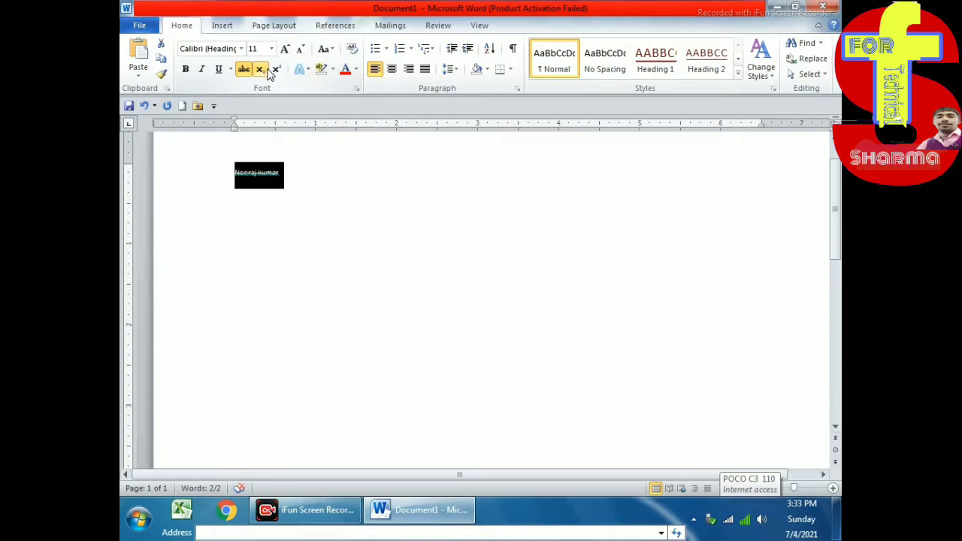
left_click(259, 68)
left_click(391, 251)
left_click_drag(326, 180, 179, 172)
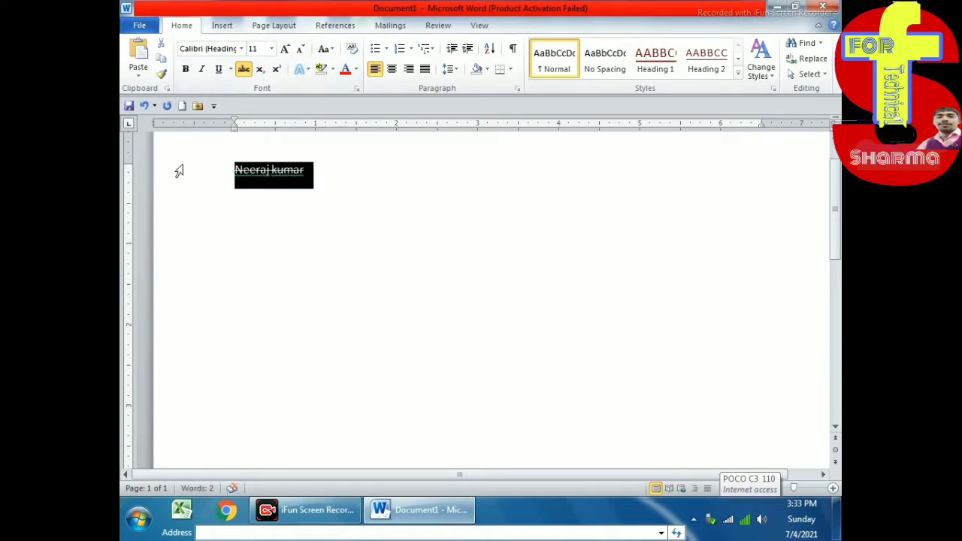
key("Delete")
type("4")
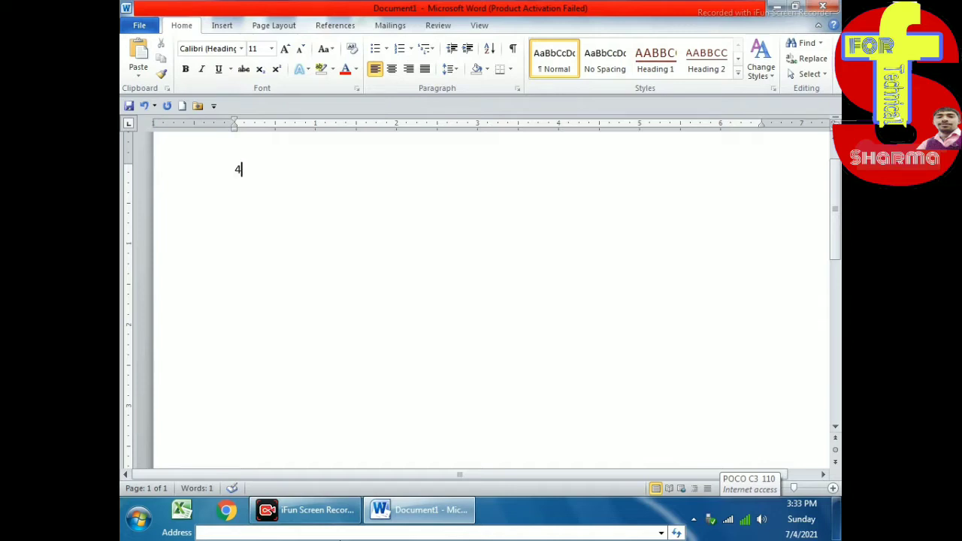
Type the superscript 4² and subscript 5₂ examples, then delete that line
left_click(276, 68)
left_click(276, 68)
type("5")
left_click(260, 69)
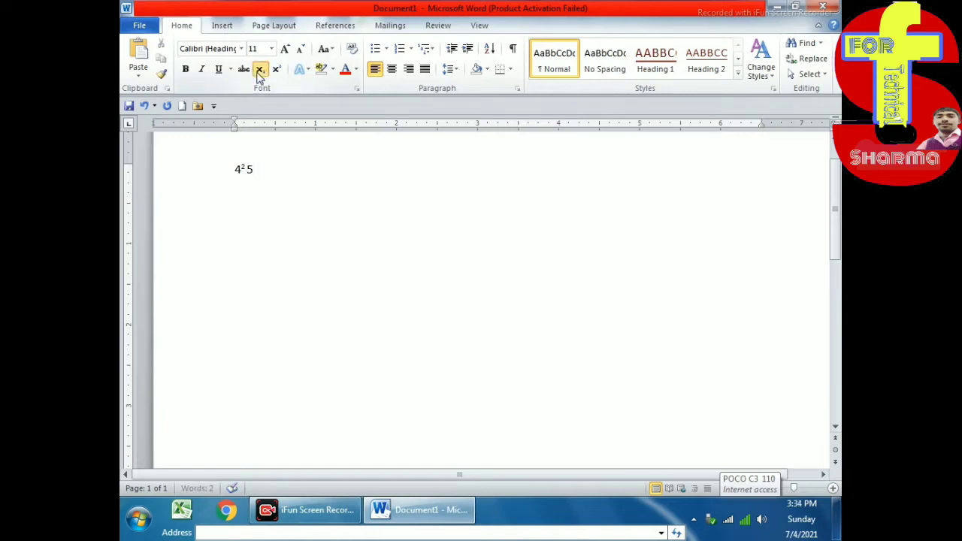
type("2")
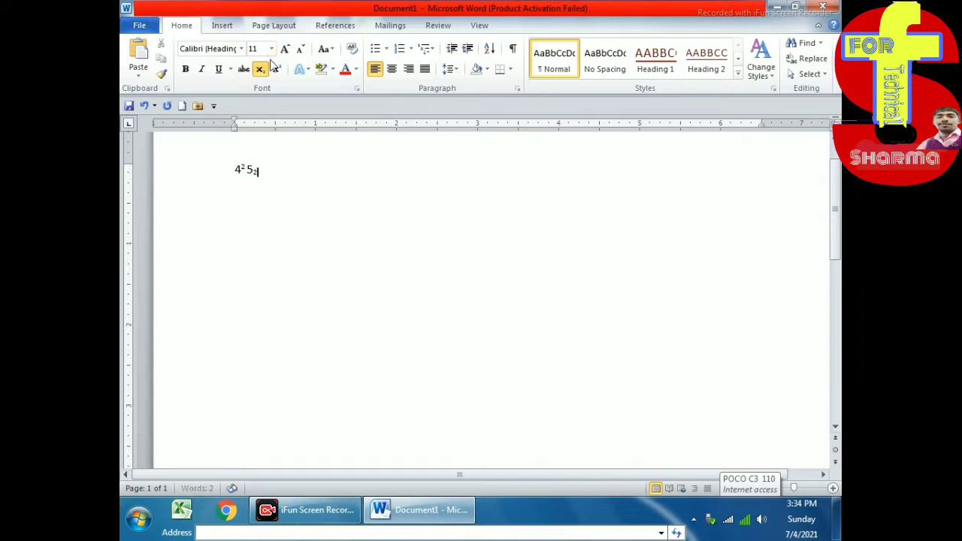
left_click_drag(261, 171, 213, 159)
key("Delete")
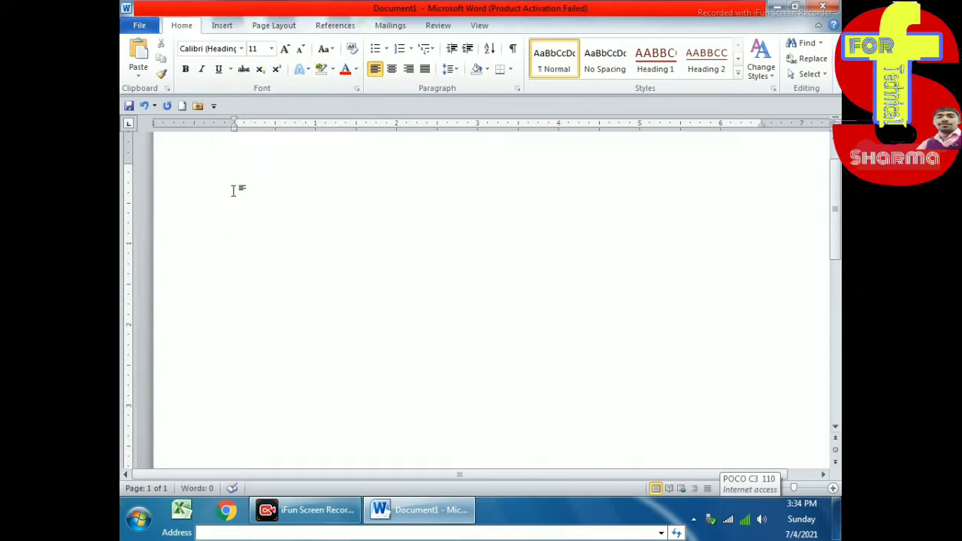
Type a two-word name, select it, and close the Font dialog unchanged
type("neaj ")
type("kumar")
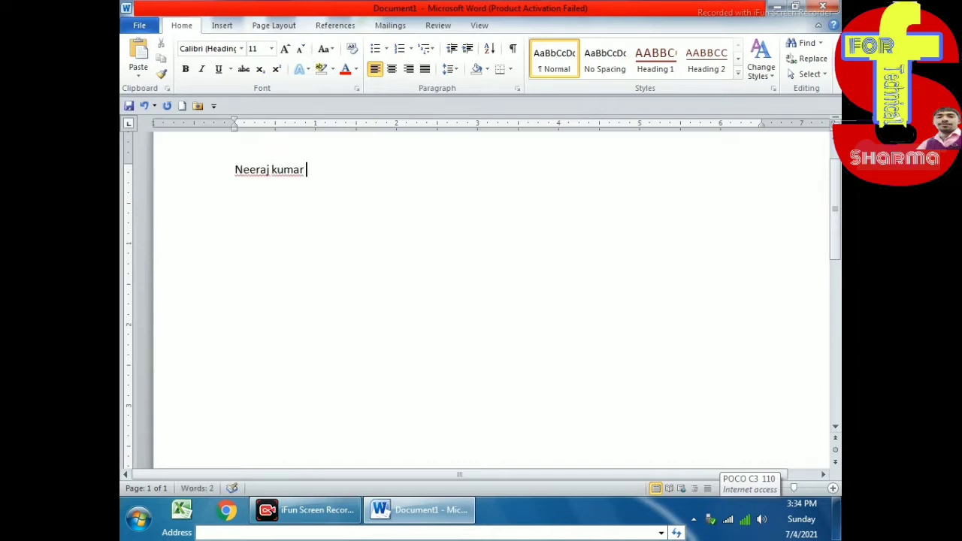
left_click_drag(305, 177, 209, 176)
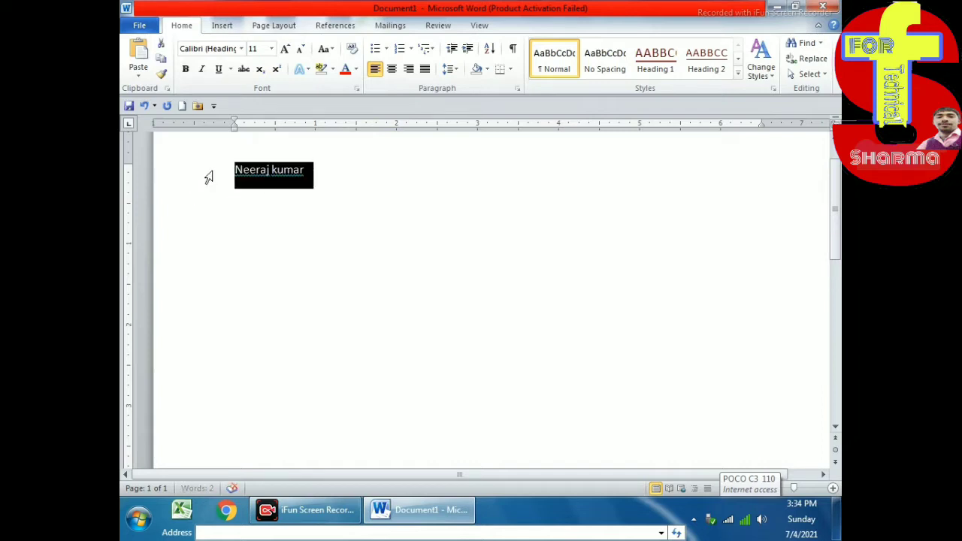
left_click(230, 68)
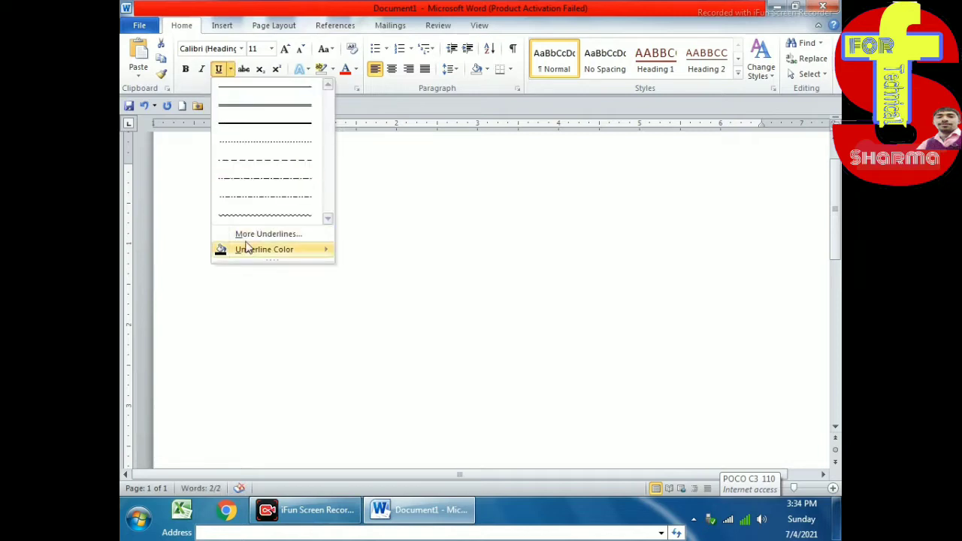
left_click(243, 234)
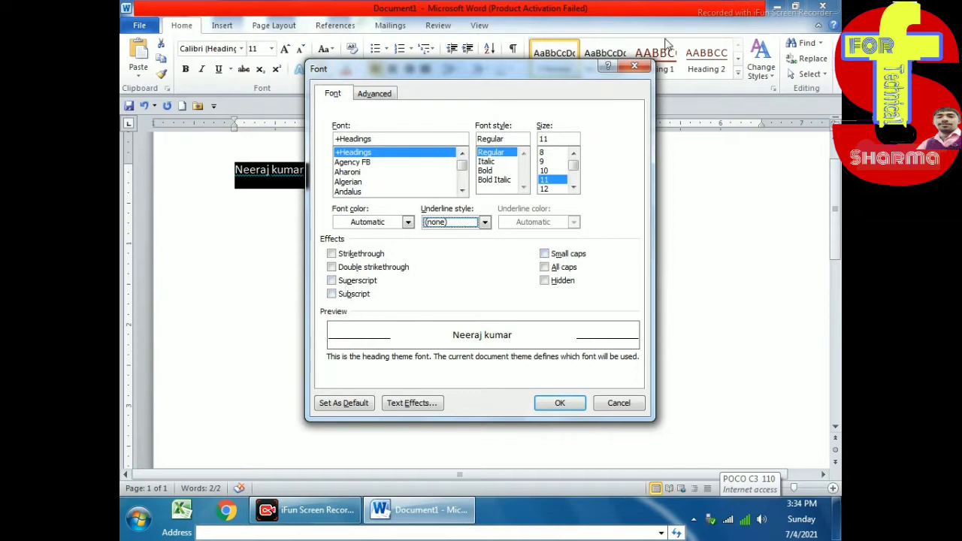
left_click(634, 66)
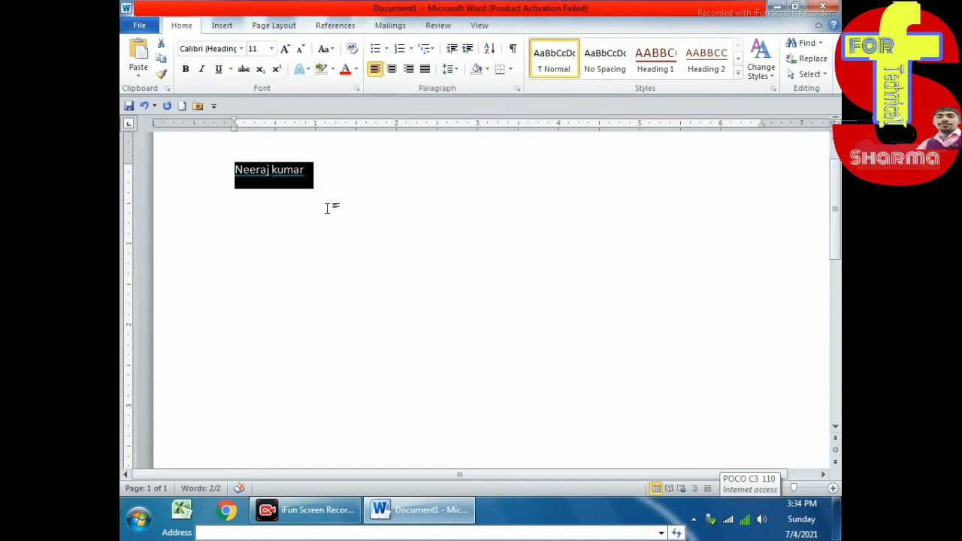
Delete the name and generate three sample paragraphs (185 words) with rand
key("Delete")
type("=")
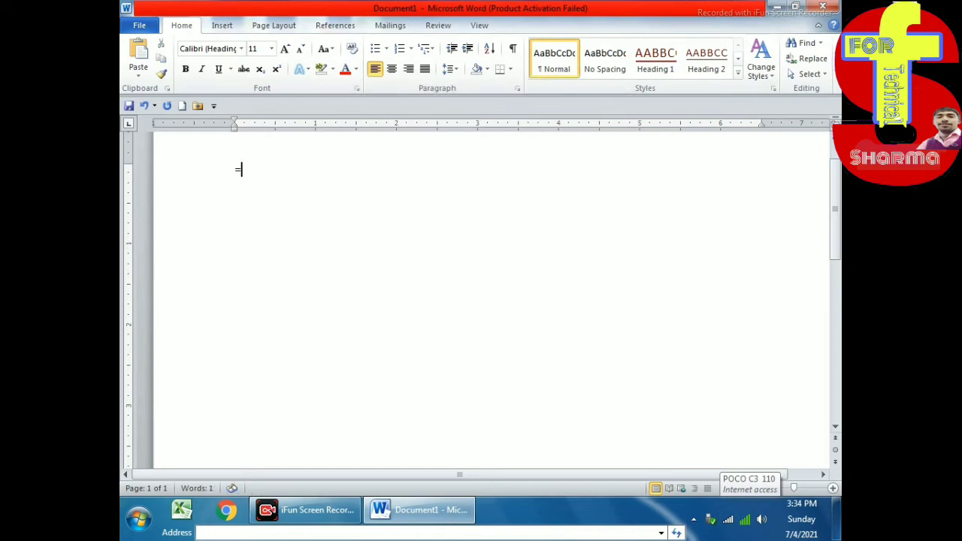
type("rand(")
key("Return")
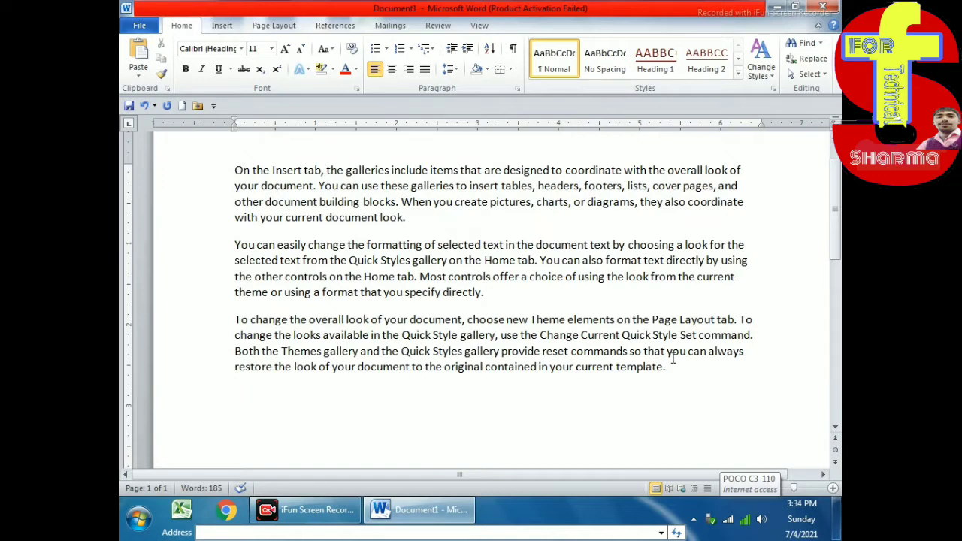
Apply the All caps effect to all three sample paragraphs through the Font dialog
left_click_drag(676, 367, 198, 173)
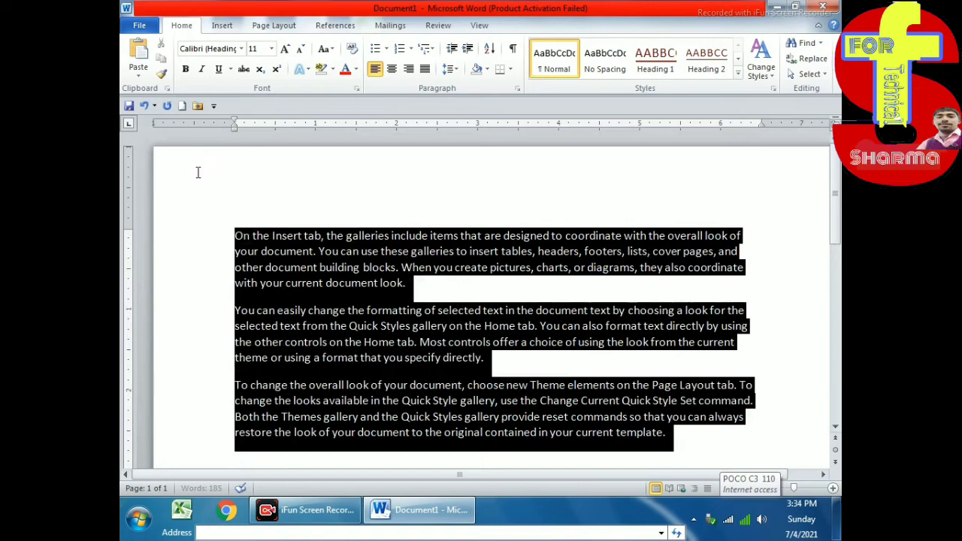
left_click(230, 69)
left_click(258, 235)
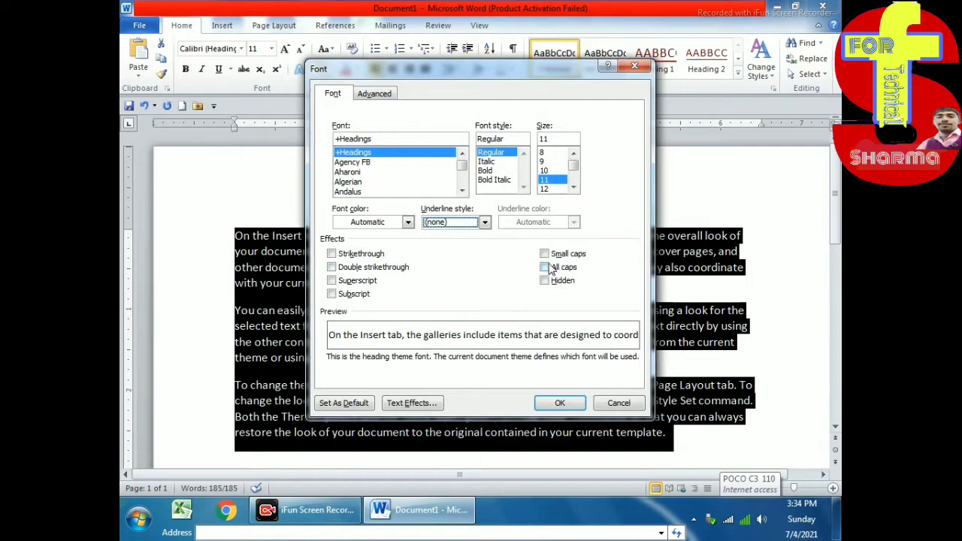
left_click(544, 267)
left_click(556, 403)
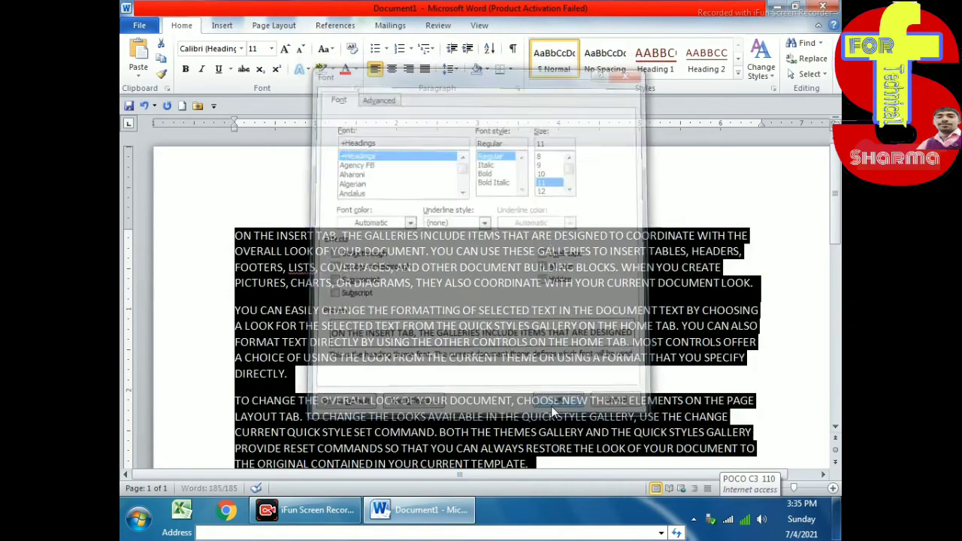
left_click(538, 235)
Type the person's two-word name in capitals on the empty last line
scroll(529, 399, "down", 3)
scroll(498, 281, "down", 2)
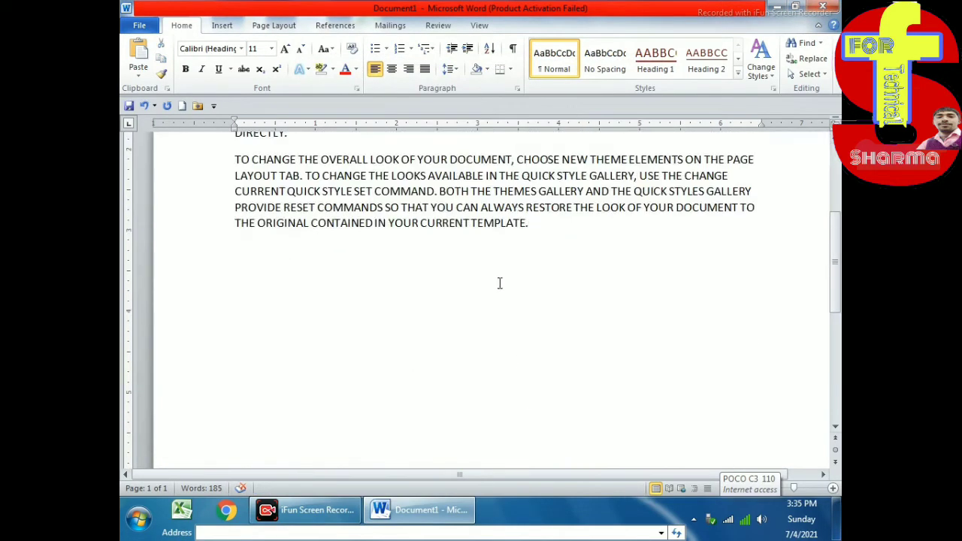
scroll(489, 188, "up", 4)
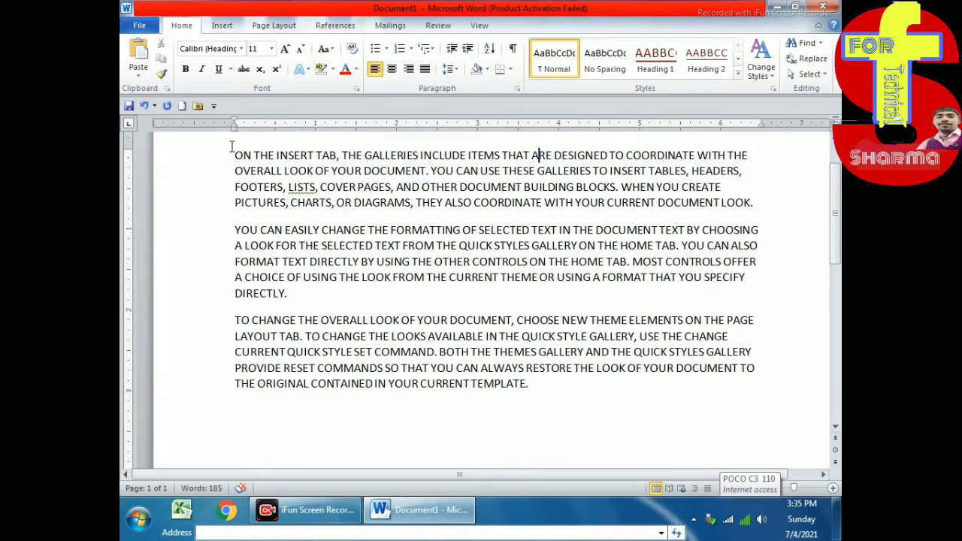
left_click_drag(232, 146, 512, 413)
left_click(558, 407)
type("NERWA")
type("DC")
key("BackSpace")
key("BackSpace")
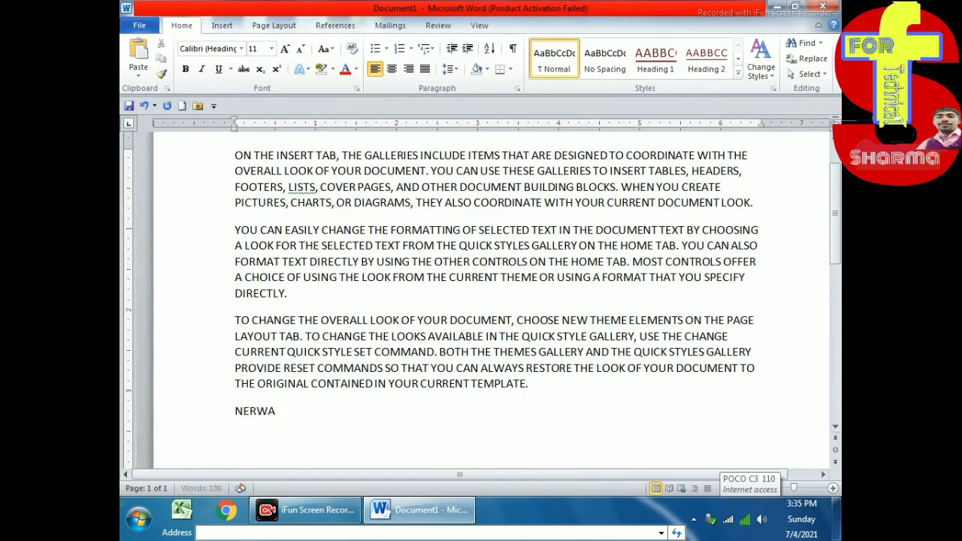
type("E")
type("ERAJ KUMA")
type("R")
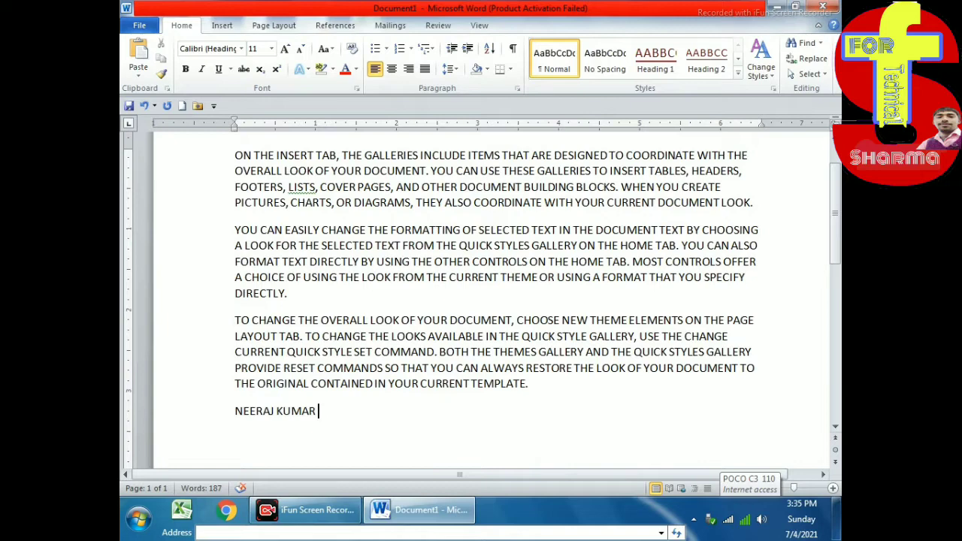
left_click(230, 69)
left_click(248, 233)
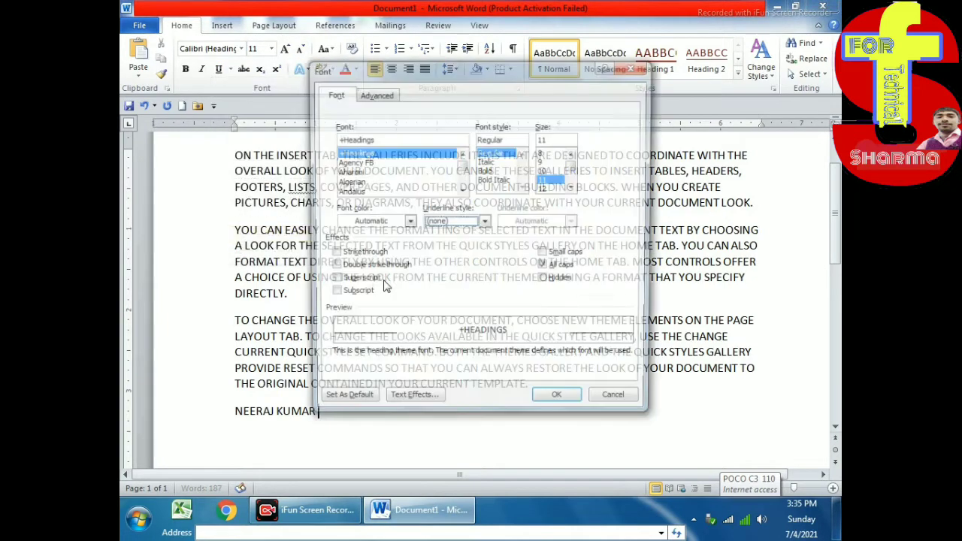
left_click(545, 267)
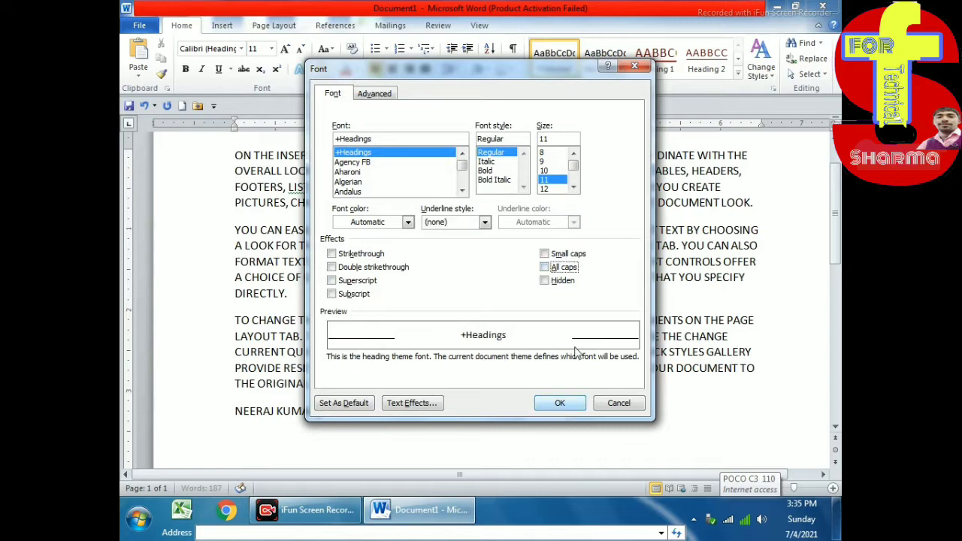
left_click(544, 254)
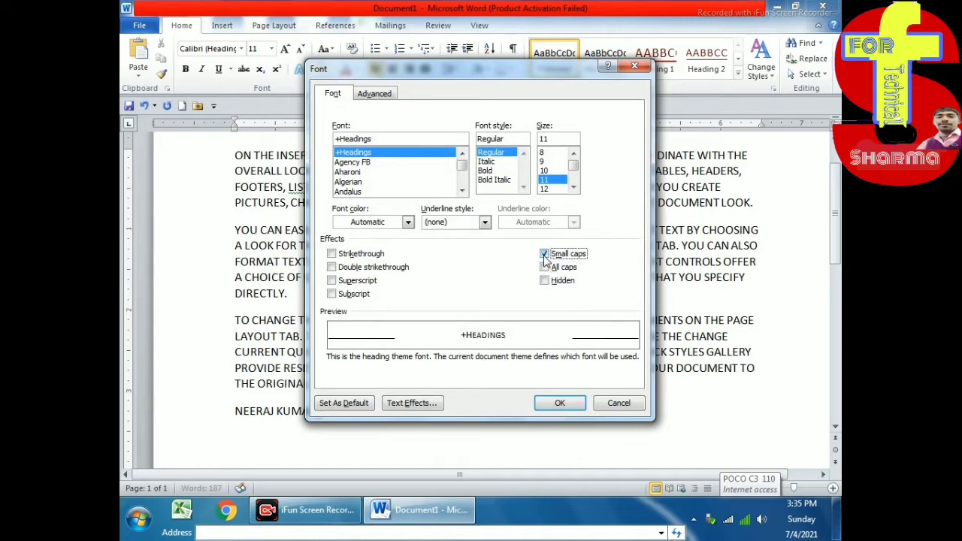
left_click(554, 403)
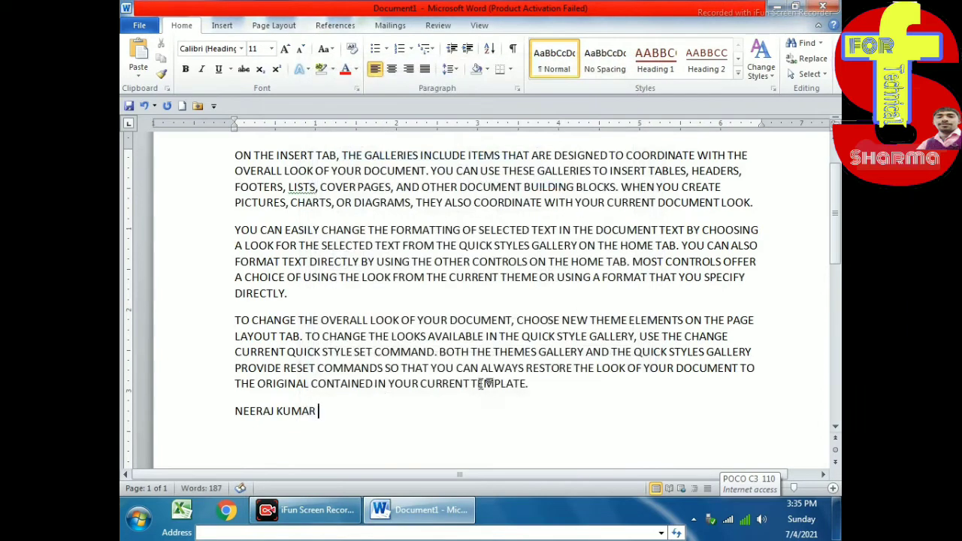
key("ctrl+a")
left_click(230, 70)
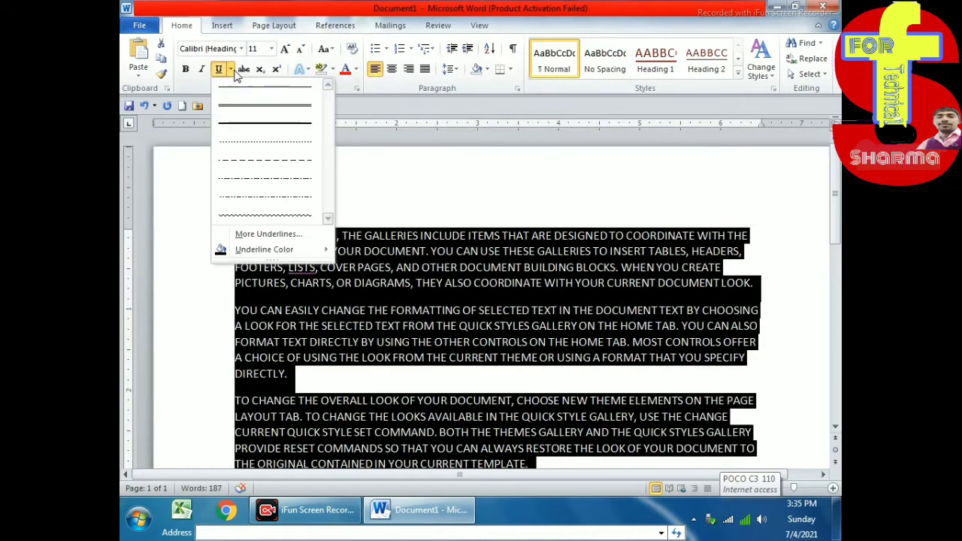
left_click(268, 234)
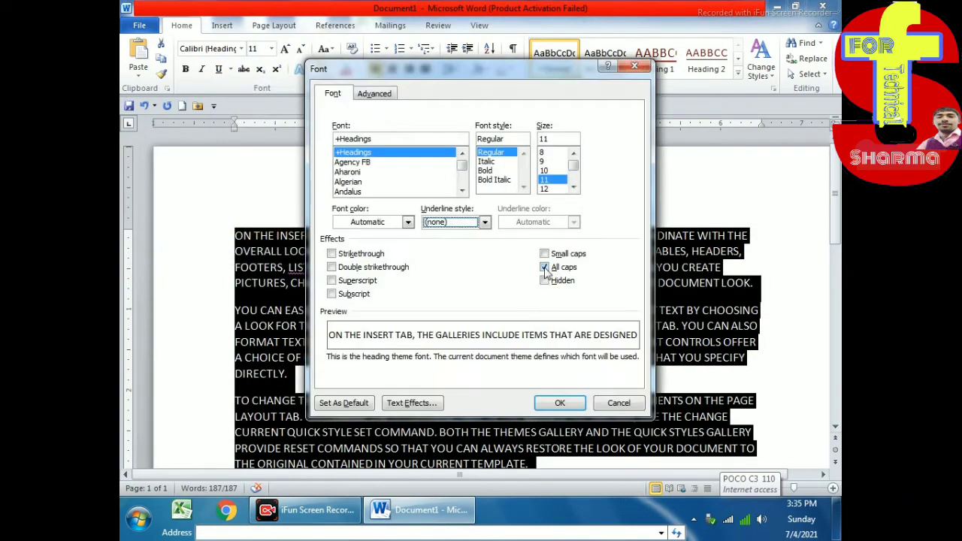
left_click(545, 268)
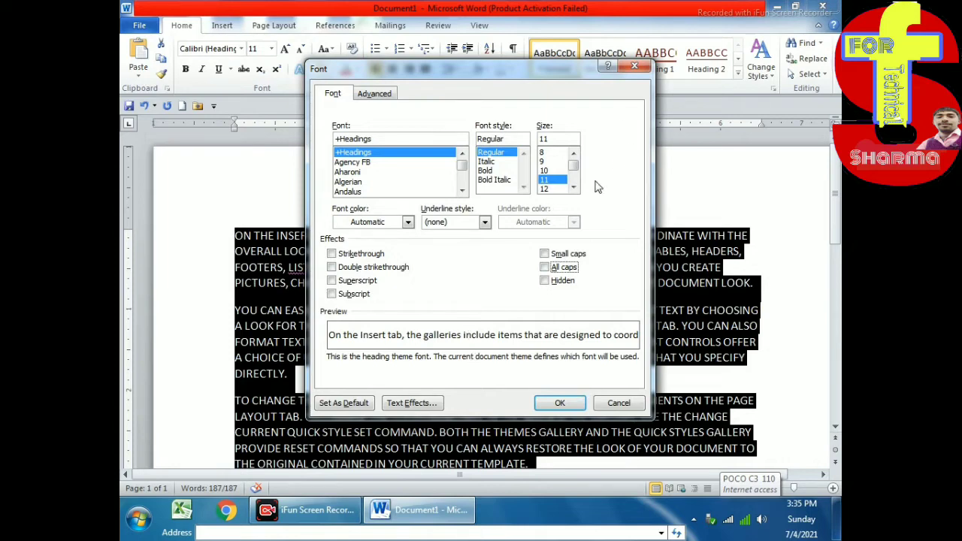
left_click(634, 66)
Insert blank lines above the first paragraph and type 'NK COMPUTER CLASSES' on the top line
left_click(530, 235)
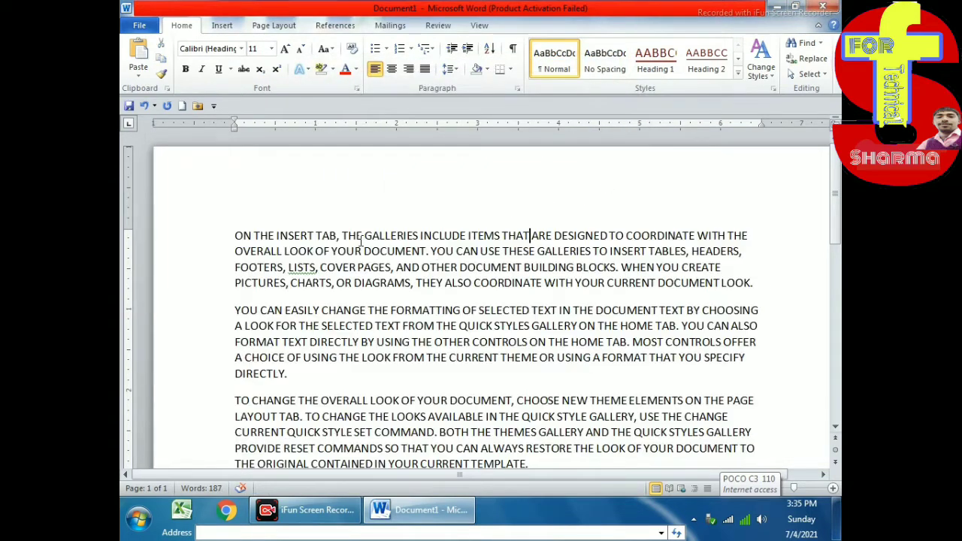
triple_click(330, 284)
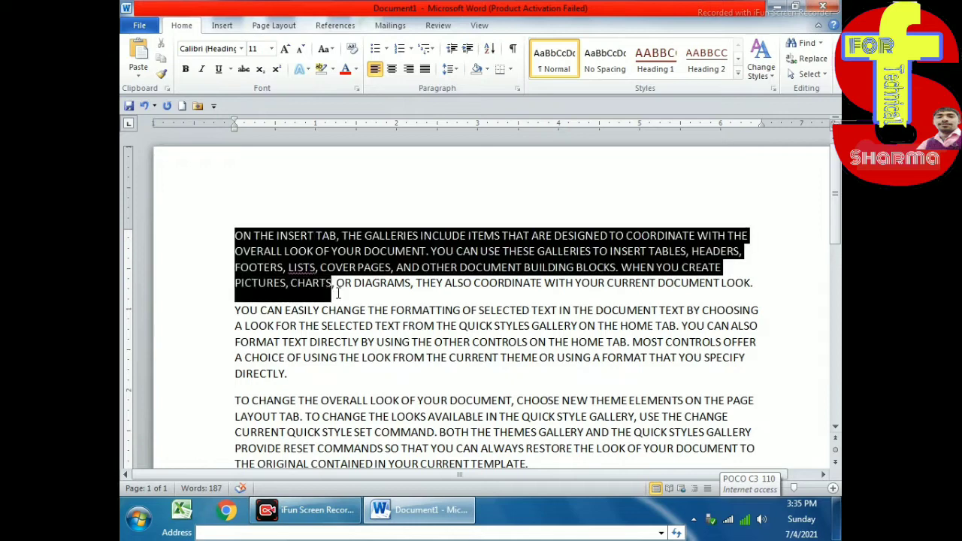
left_click(646, 325)
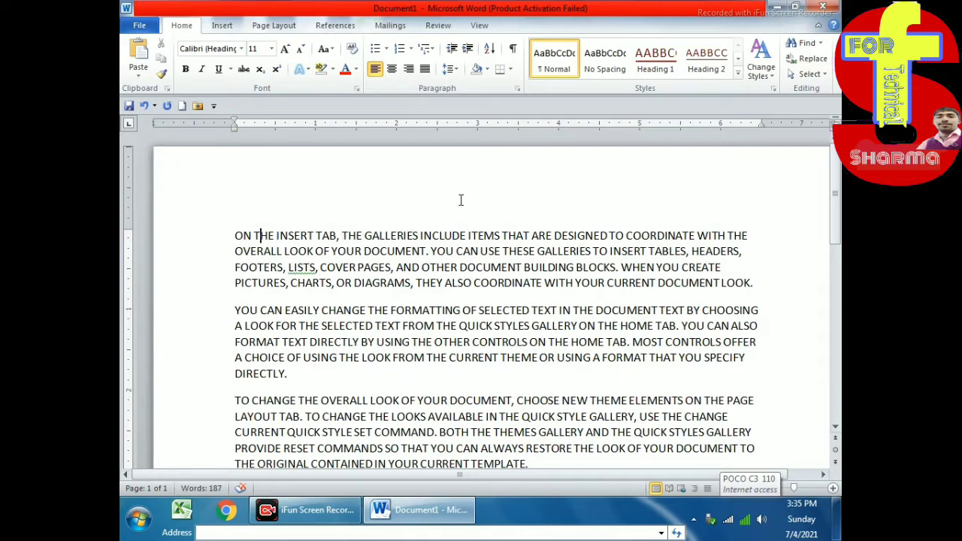
key("Return")
key("Return")
key("Up")
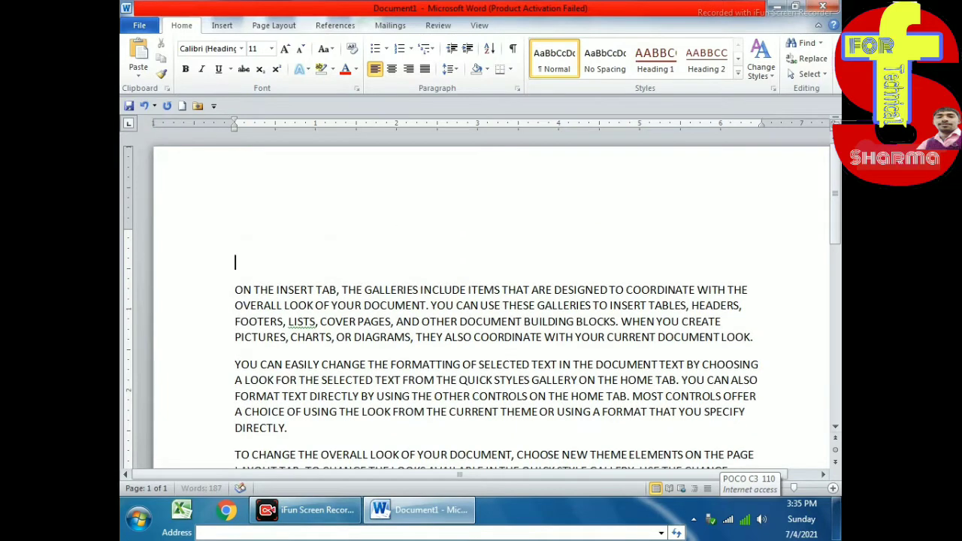
key("Up")
type("N")
type("K COMP")
type("UTER CLASSES")
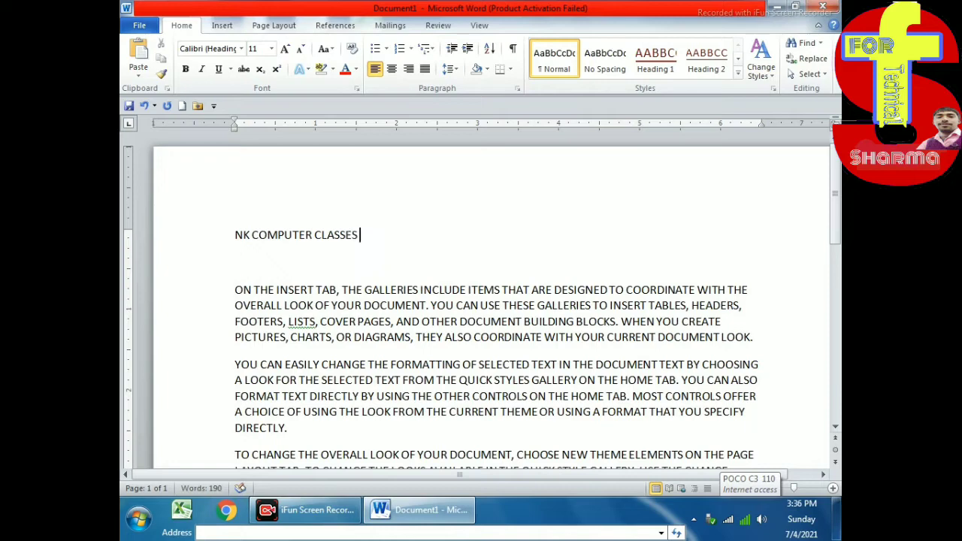
Set the NK COMPUTER CLASSES heading to 24 pt, bold and italic
left_click_drag(380, 235, 233, 236)
left_click(272, 48)
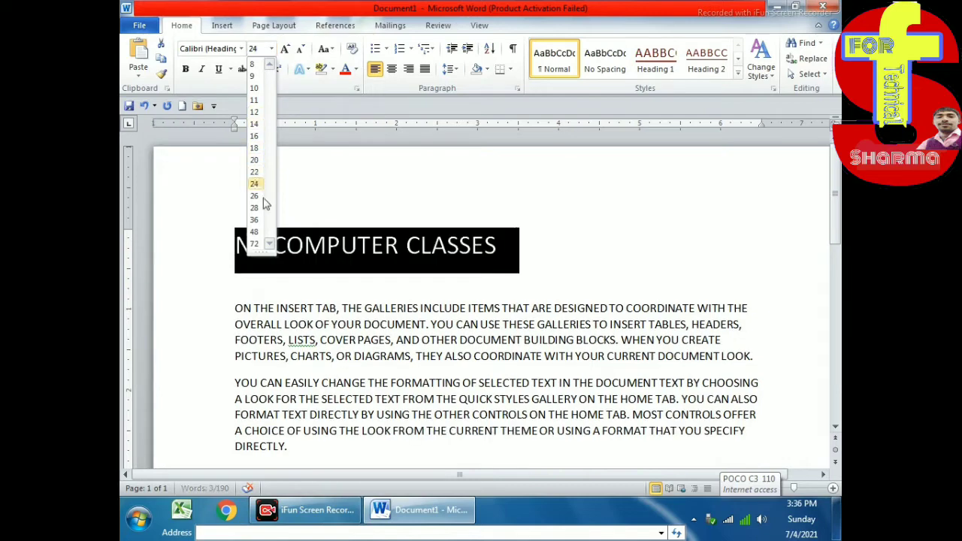
left_click(357, 195)
left_click(201, 68)
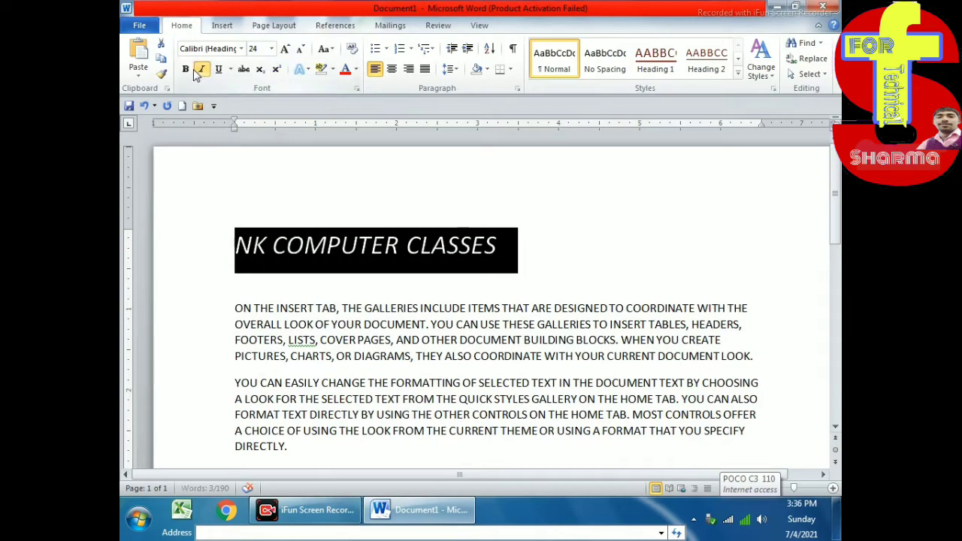
left_click(185, 69)
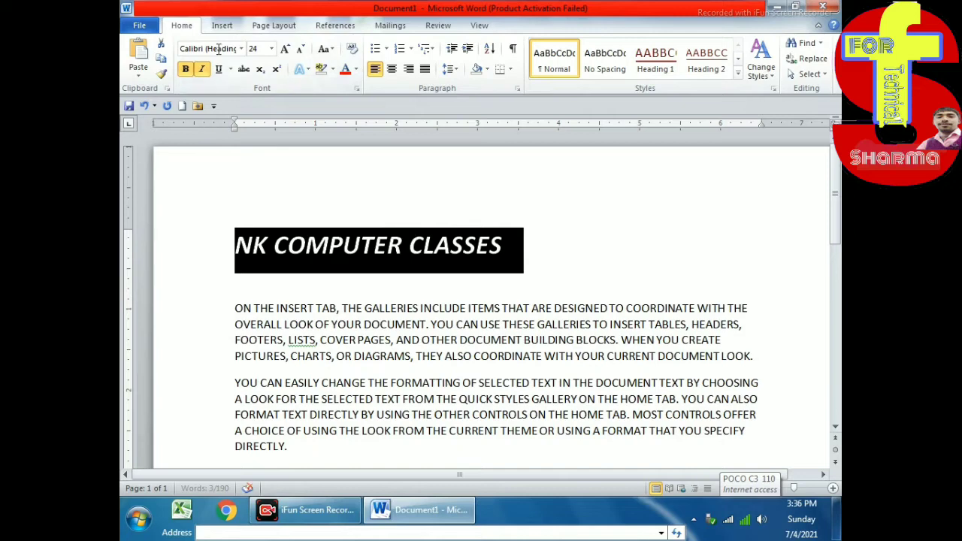
Give the heading a single-line underline and reselect the whole title
left_click(230, 69)
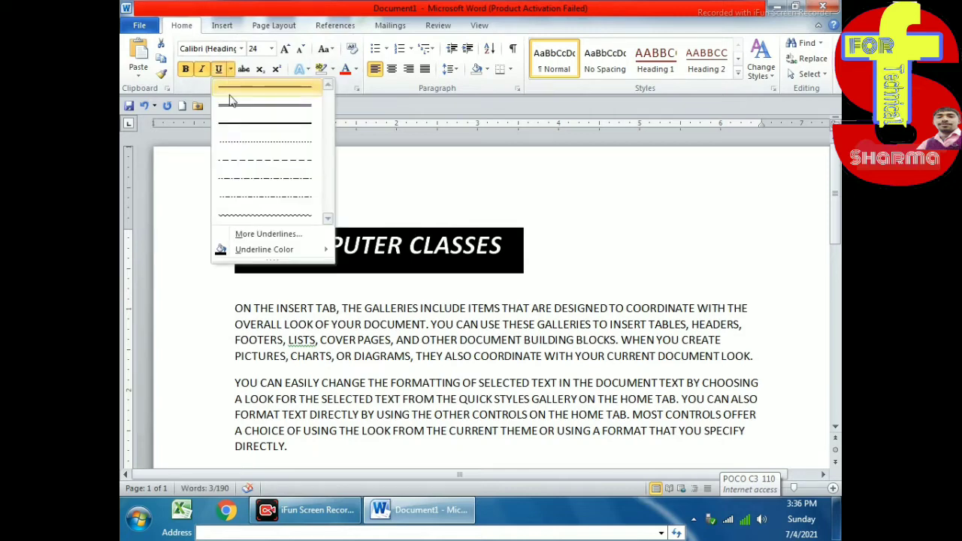
left_click(233, 108)
left_click(540, 258)
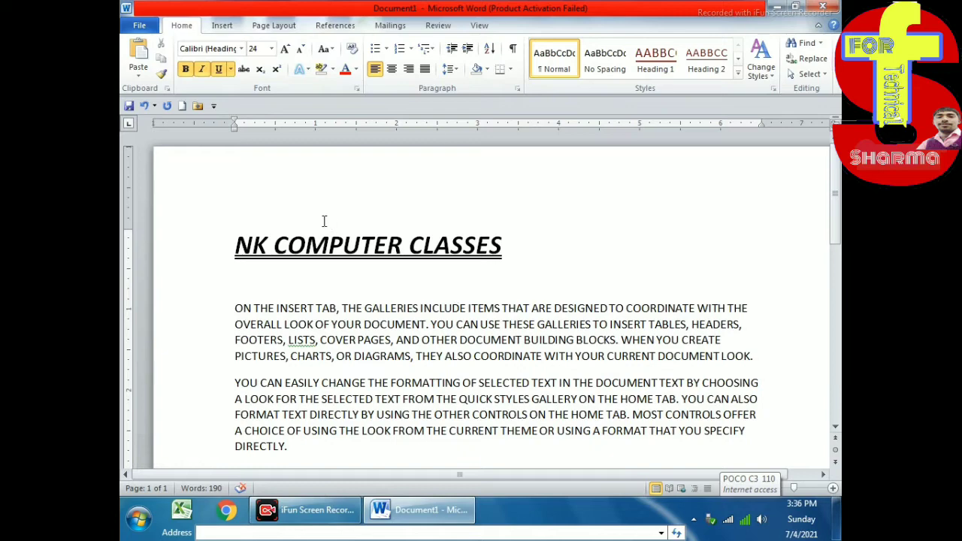
key("alt+s")
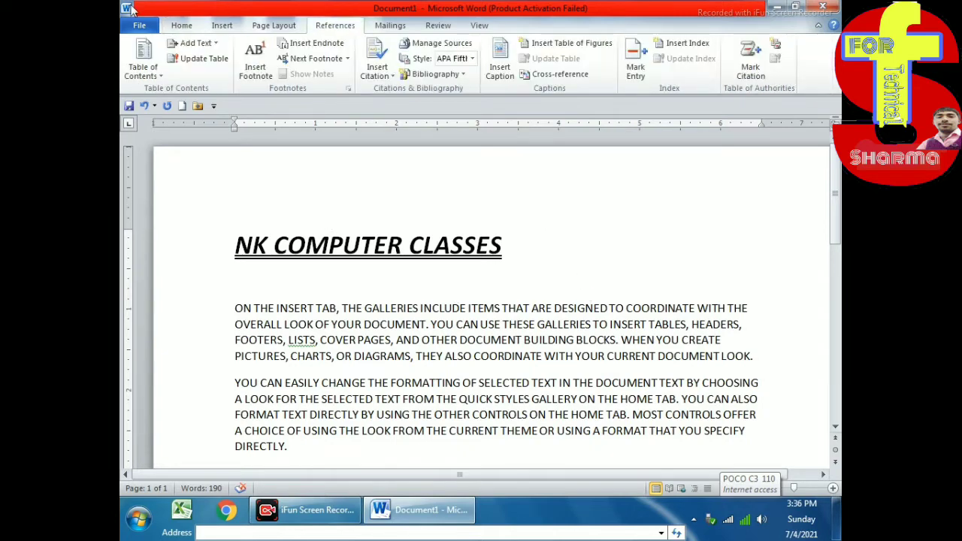
left_click(184, 26)
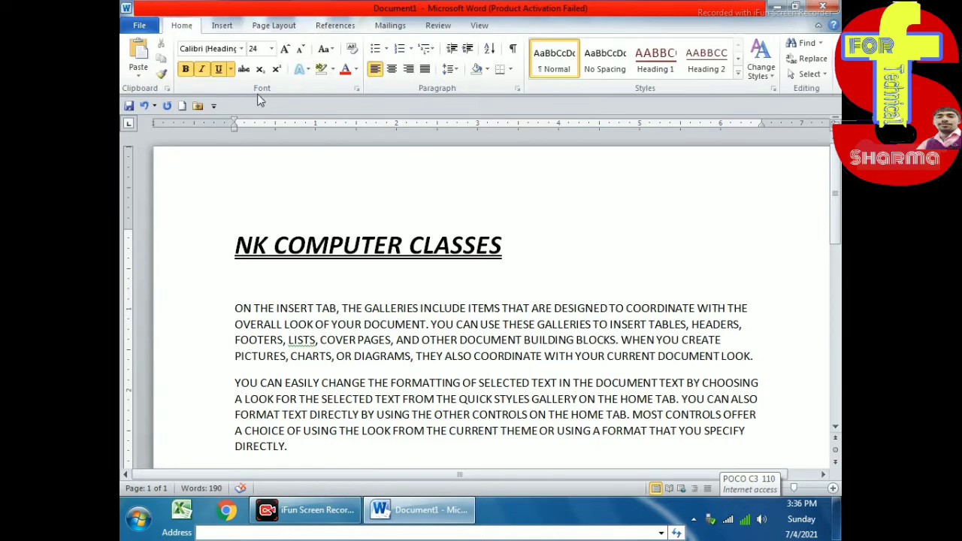
triple_click(442, 248)
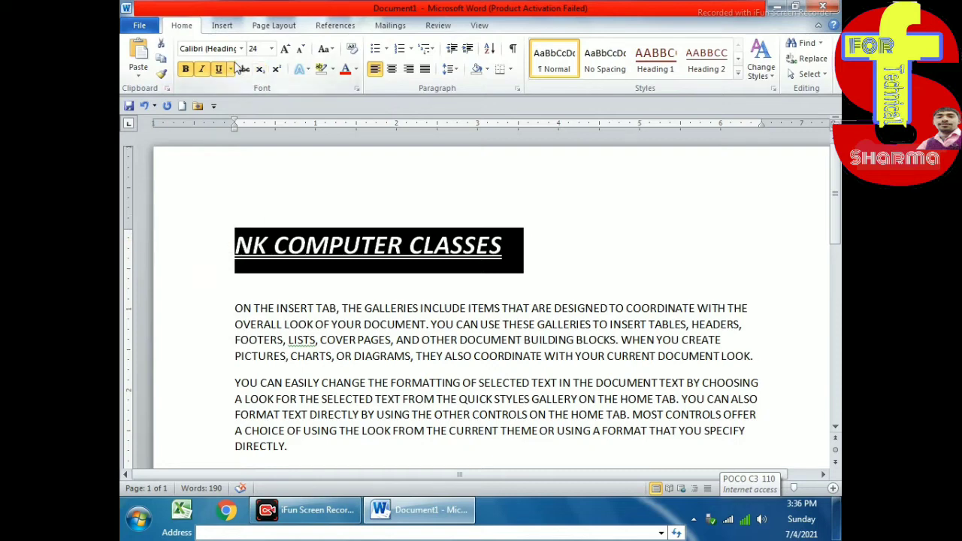
Make the heading hidden text with All caps turned off in the Font dialog
left_click(231, 69)
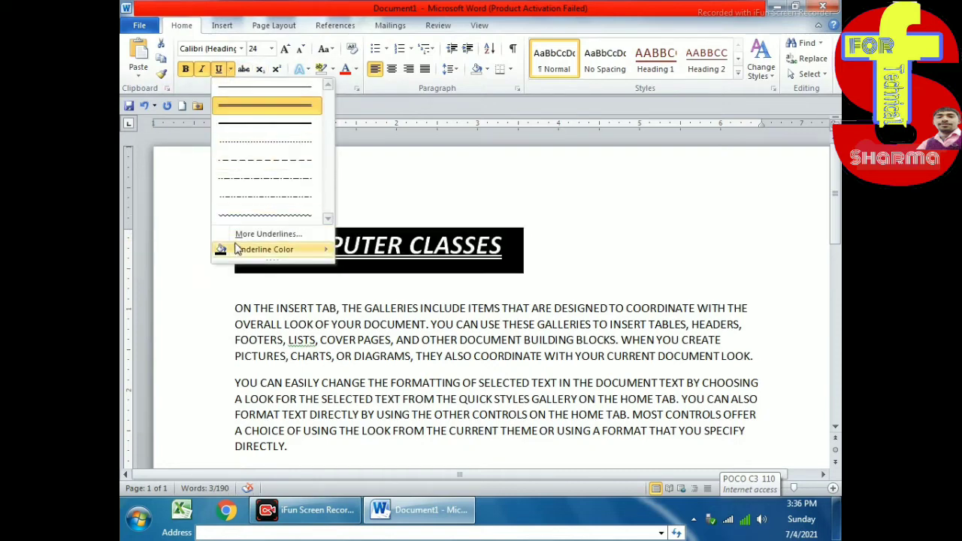
left_click(242, 237)
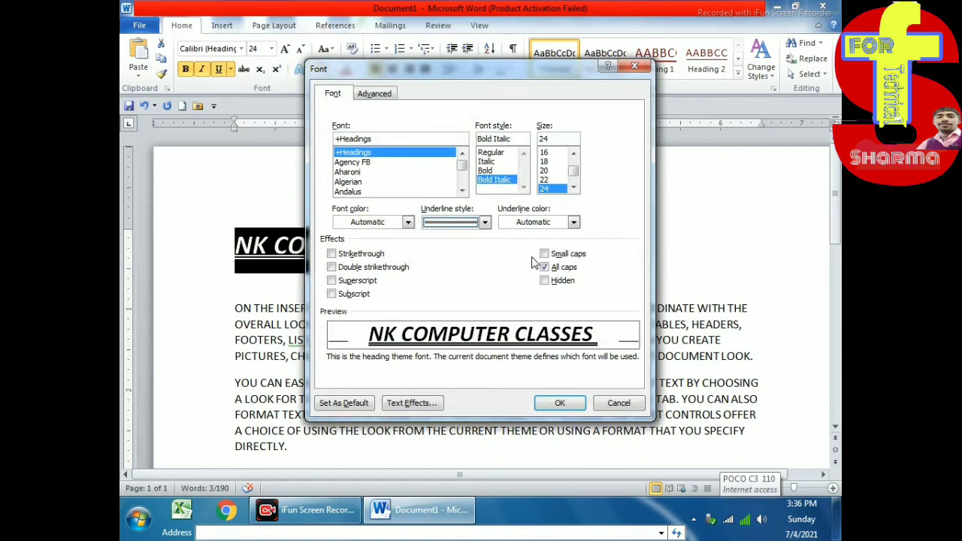
left_click(552, 281)
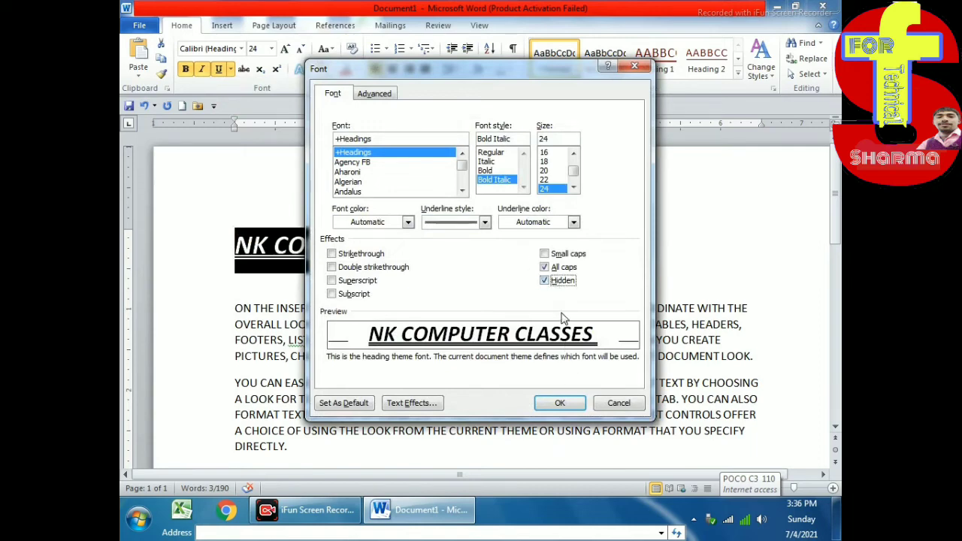
left_click(553, 268)
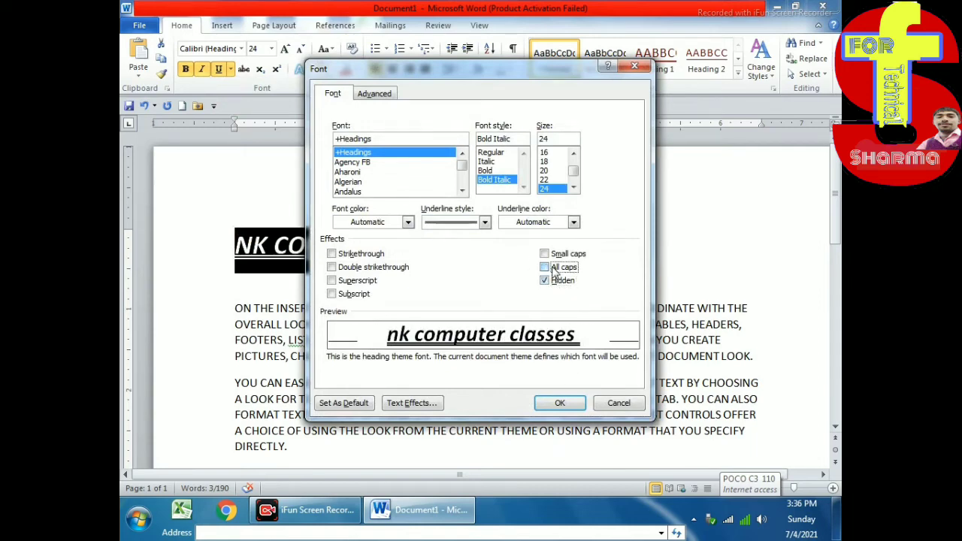
left_click(556, 403)
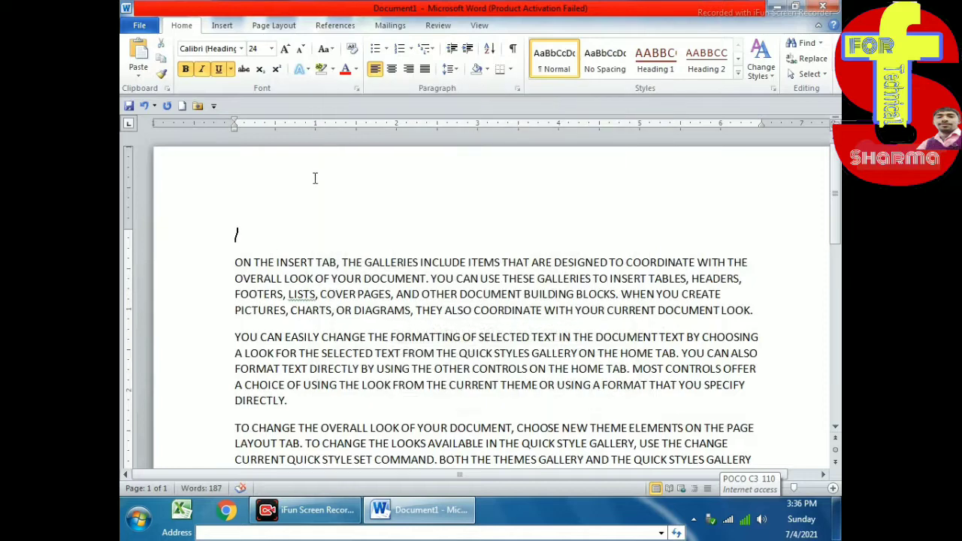
key("ctrl+s")
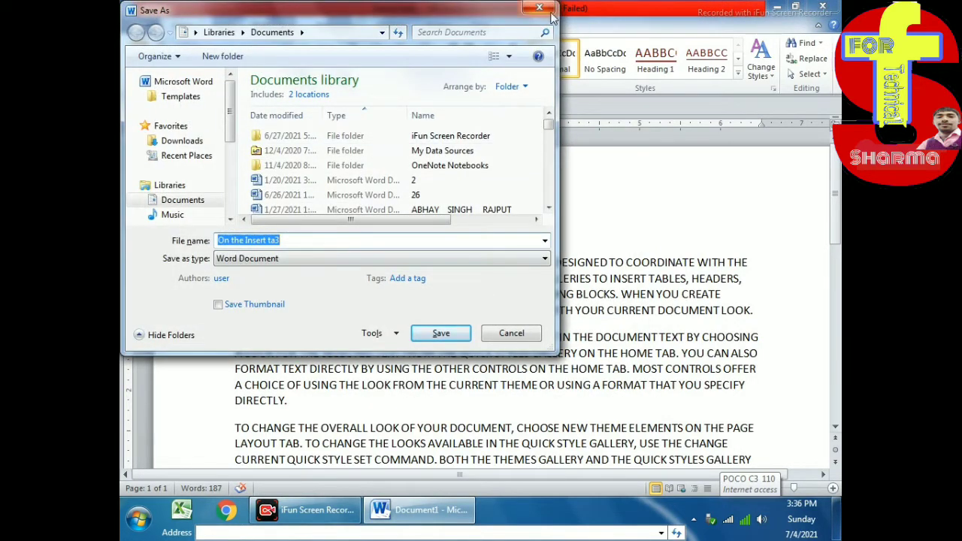
Cancel the save and unhide the heading by clearing Hidden in the Font dialog
left_click(511, 333)
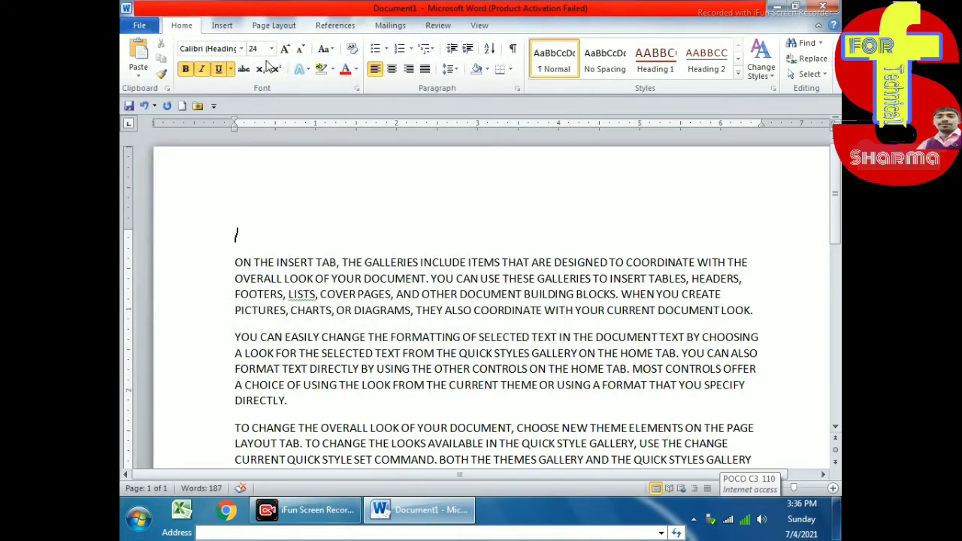
left_click(230, 68)
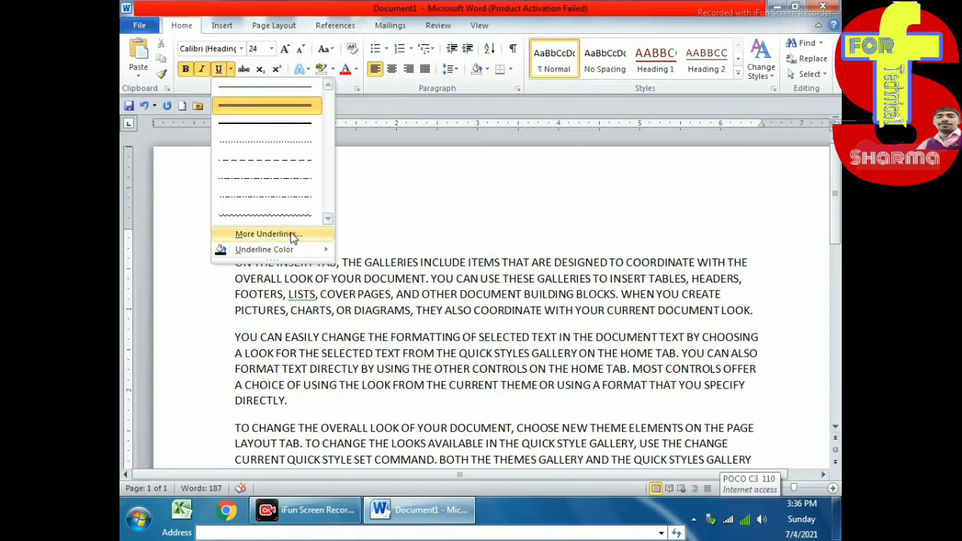
left_click(269, 234)
left_click(552, 282)
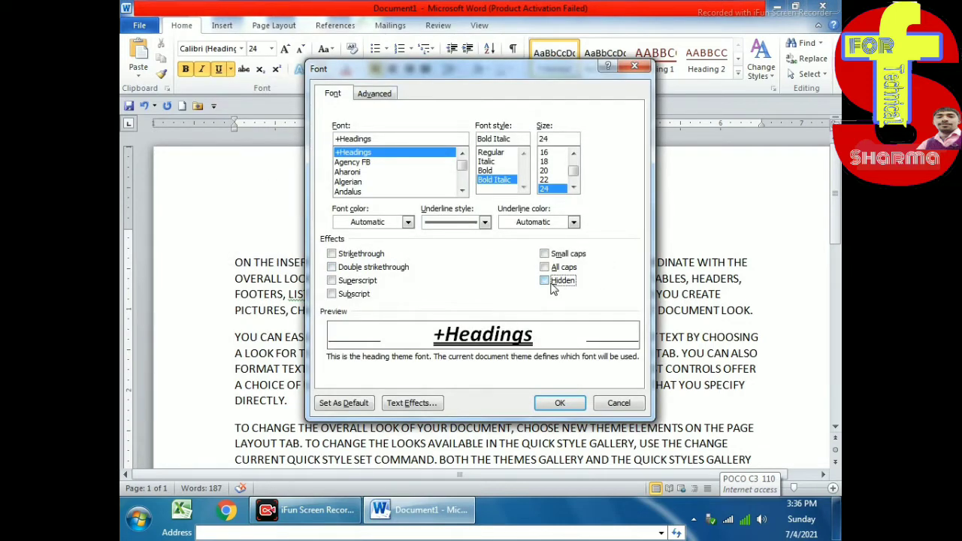
left_click(560, 403)
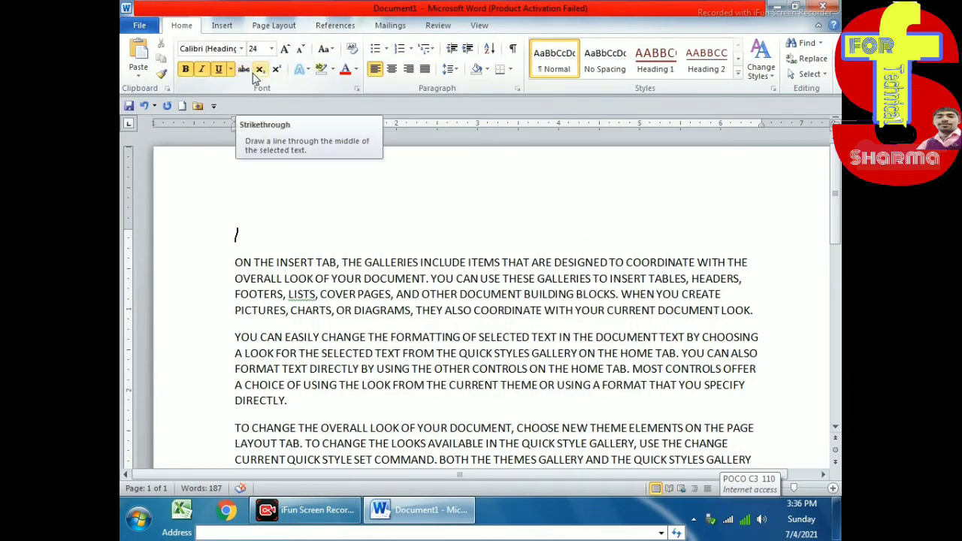
left_click(230, 69)
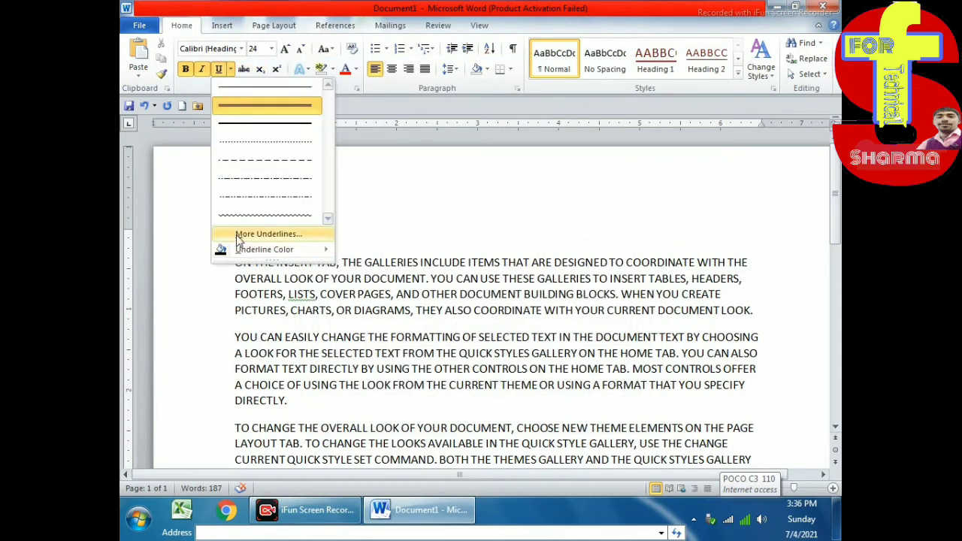
left_click(239, 235)
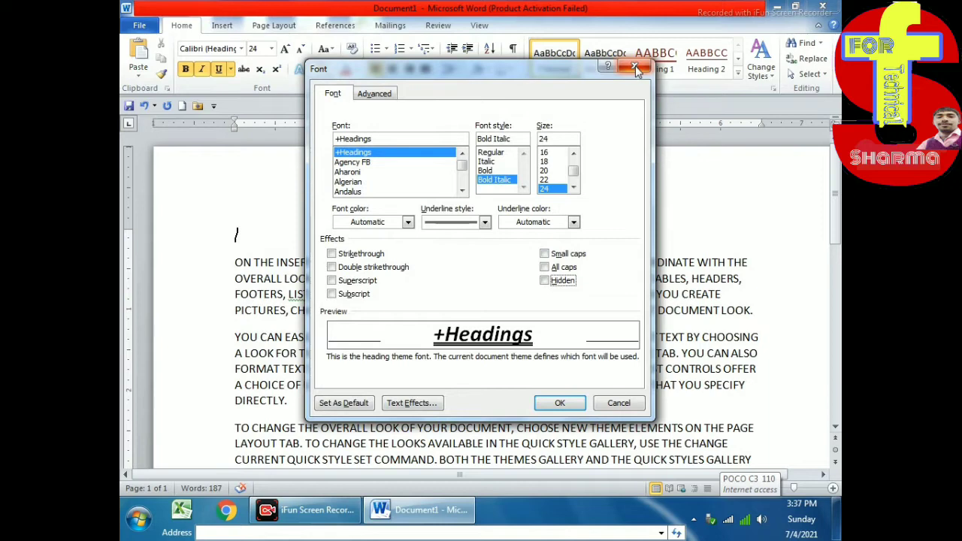
left_click(636, 69)
Turn off All caps for the entire document text
key("ctrl+a")
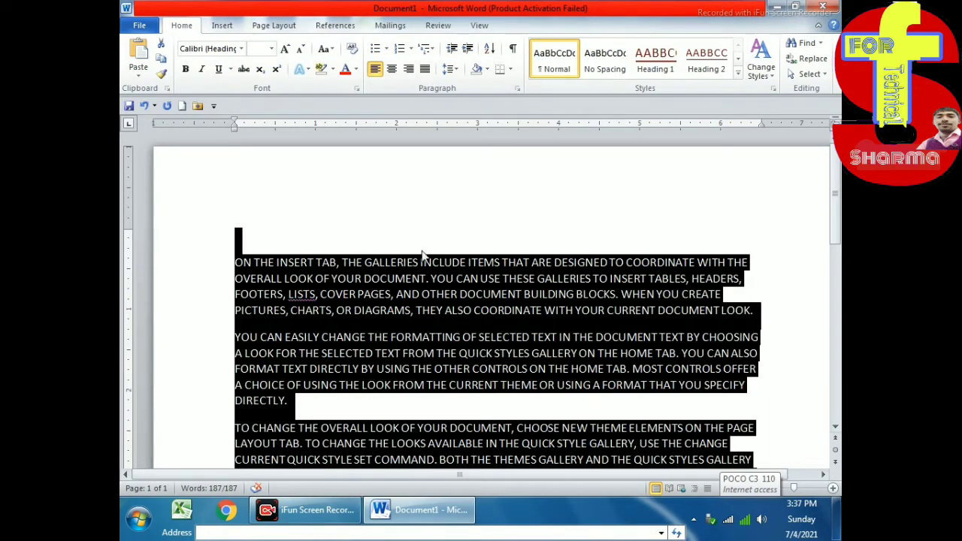
left_click(229, 69)
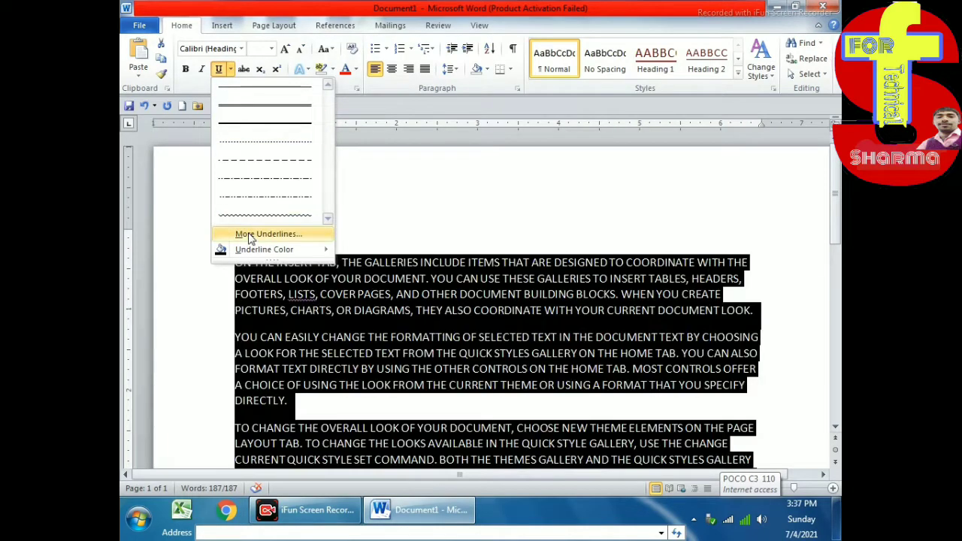
left_click(248, 234)
left_click(531, 268)
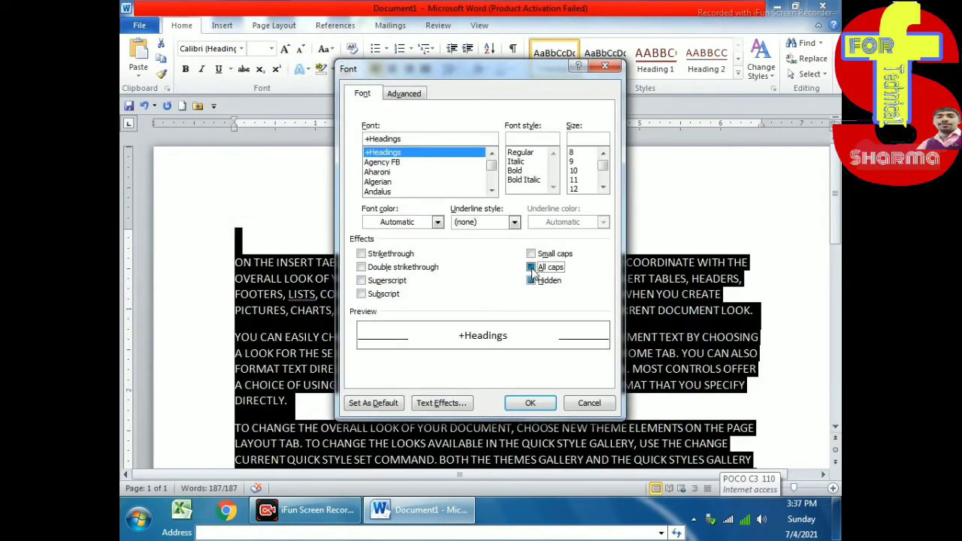
left_click(531, 270)
left_click(530, 403)
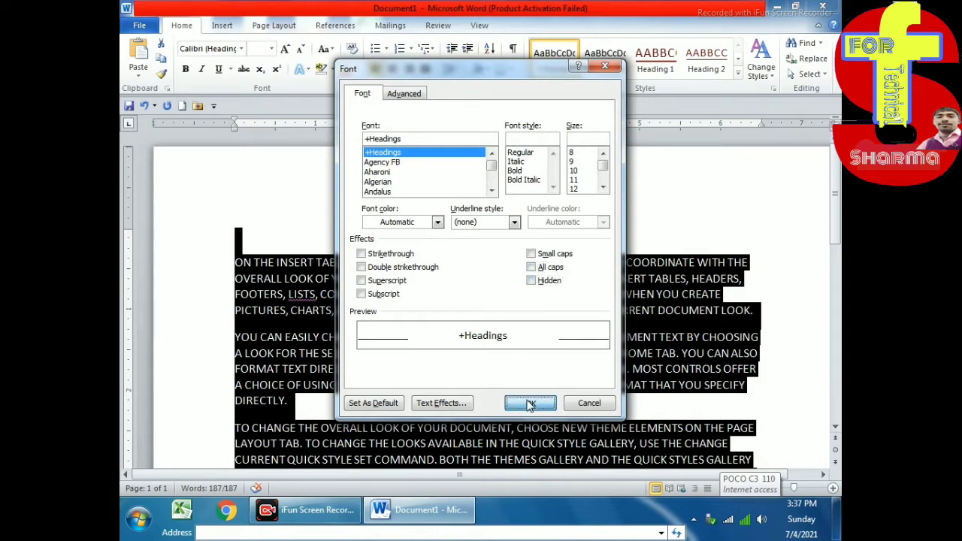
left_click(521, 250)
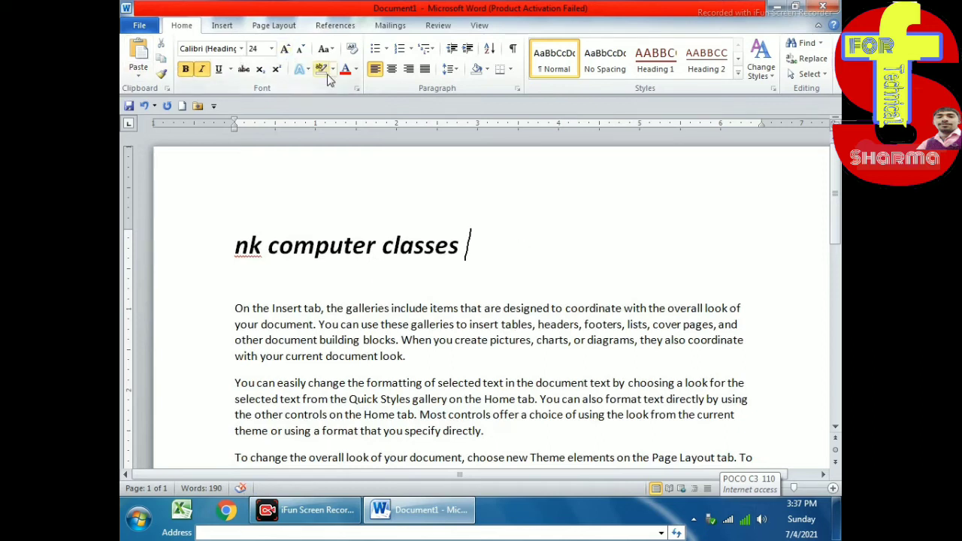
Select the three body paragraphs below the heading
left_click(240, 49)
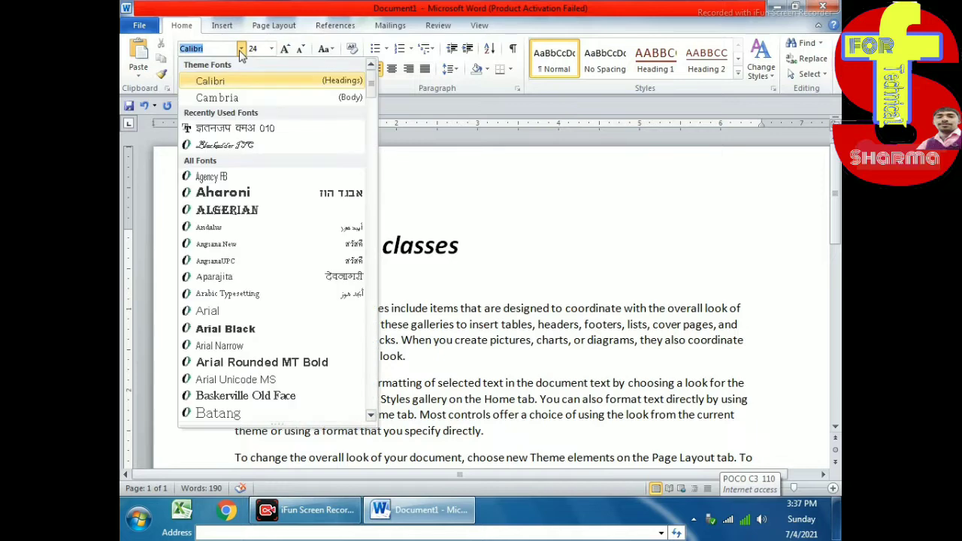
left_click(534, 270)
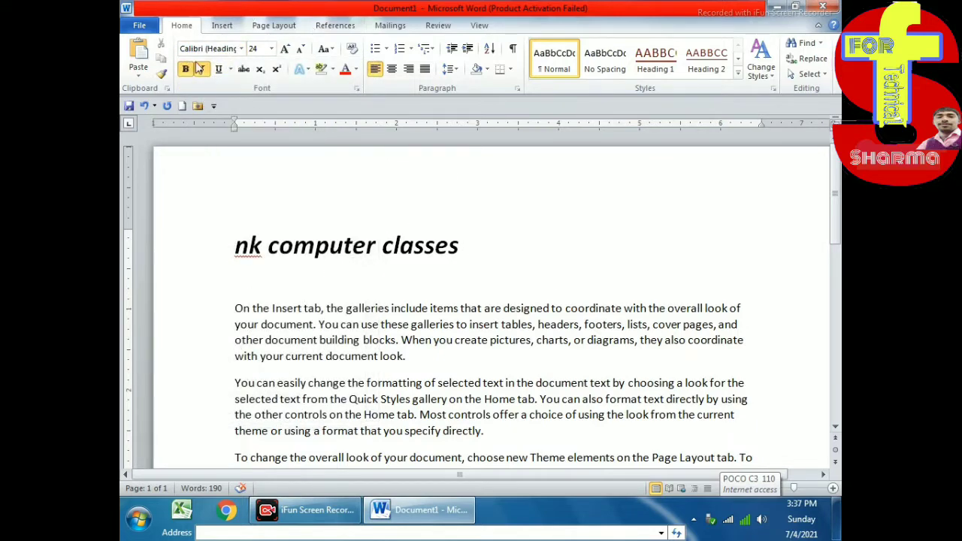
left_click(240, 48)
left_click(623, 275)
scroll(432, 261, "down", 2)
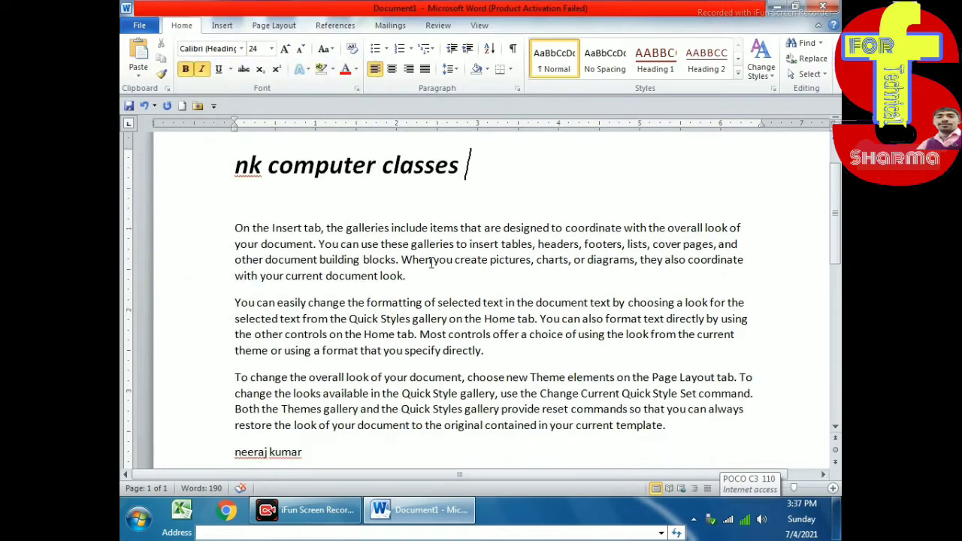
left_click(244, 212)
left_click_drag(234, 225, 454, 463)
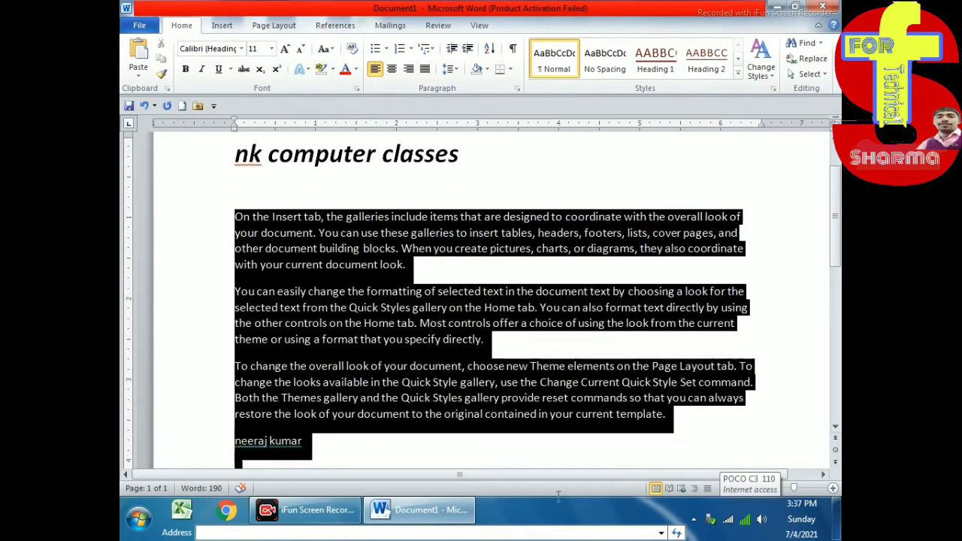
scroll(454, 300, "down", 10)
scroll(438, 238, "up", 6)
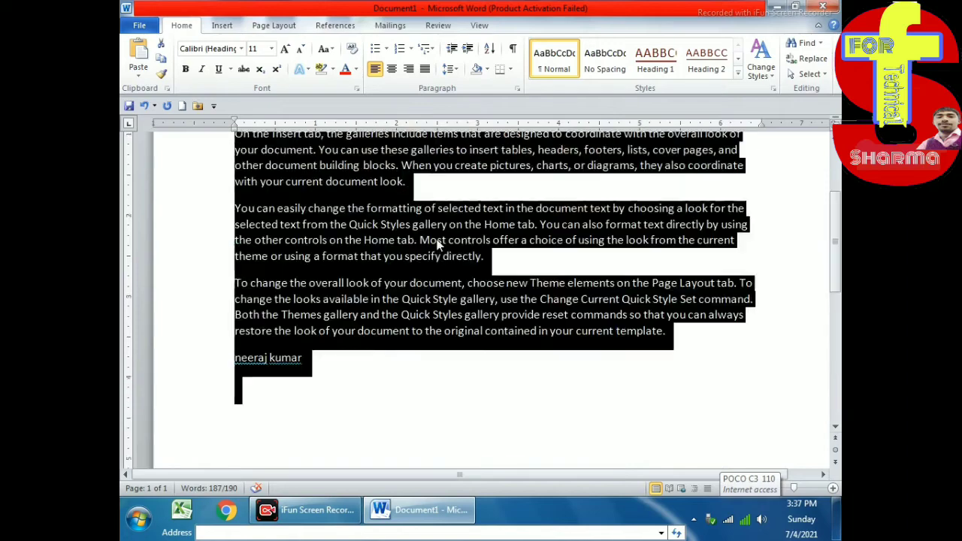
scroll(438, 239, "up", 4)
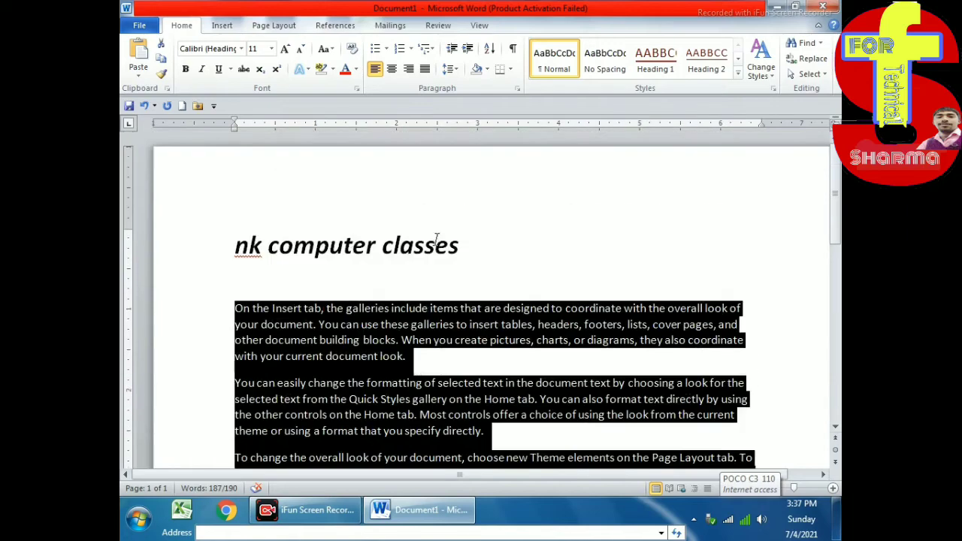
Scroll down the font list looking for Tempus Sans ITC
left_click(240, 48)
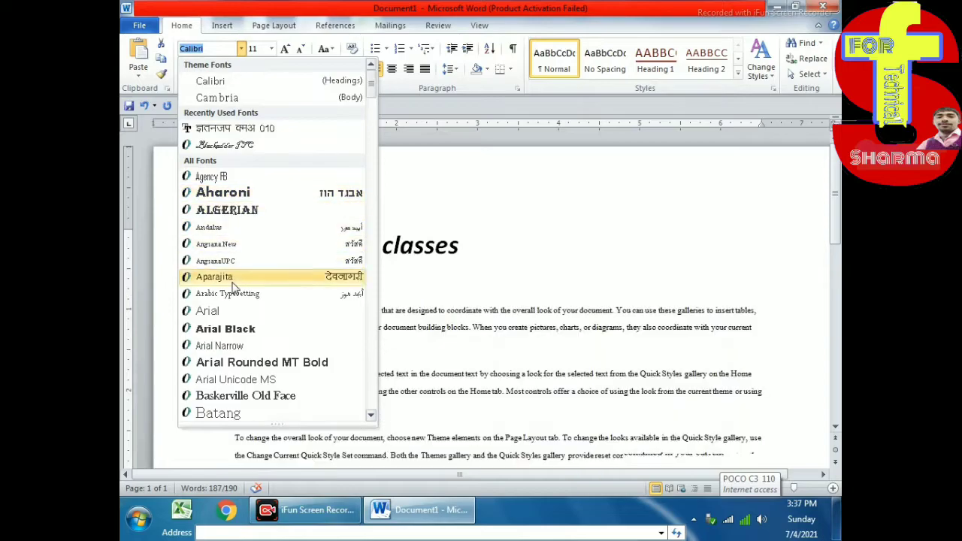
scroll(240, 391, "down", 2)
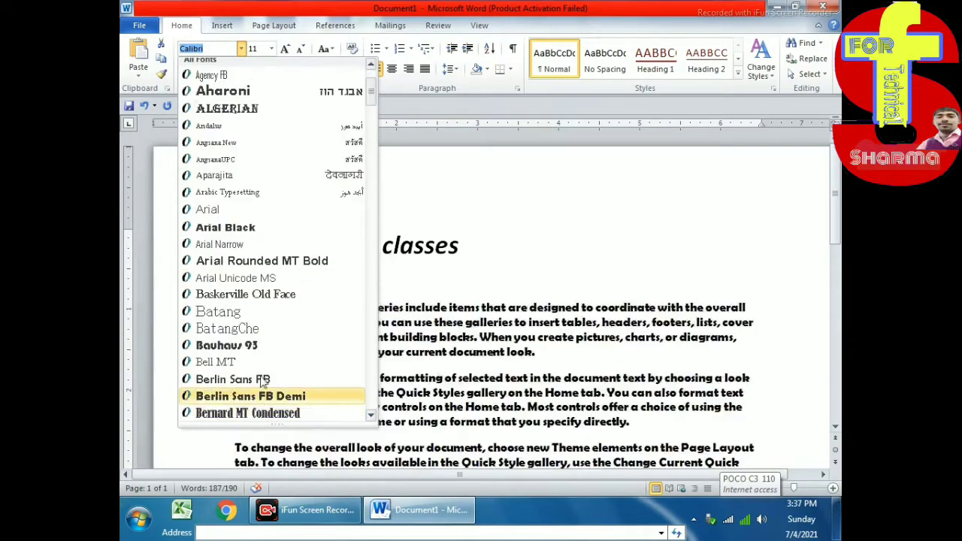
scroll(262, 334, "down", 2)
scroll(262, 330, "down", 1)
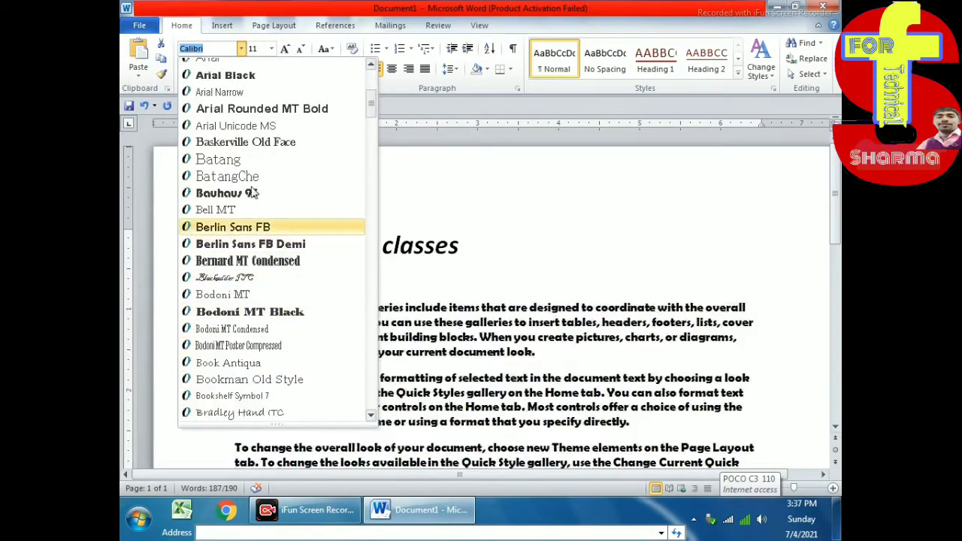
scroll(290, 226, "up", 2)
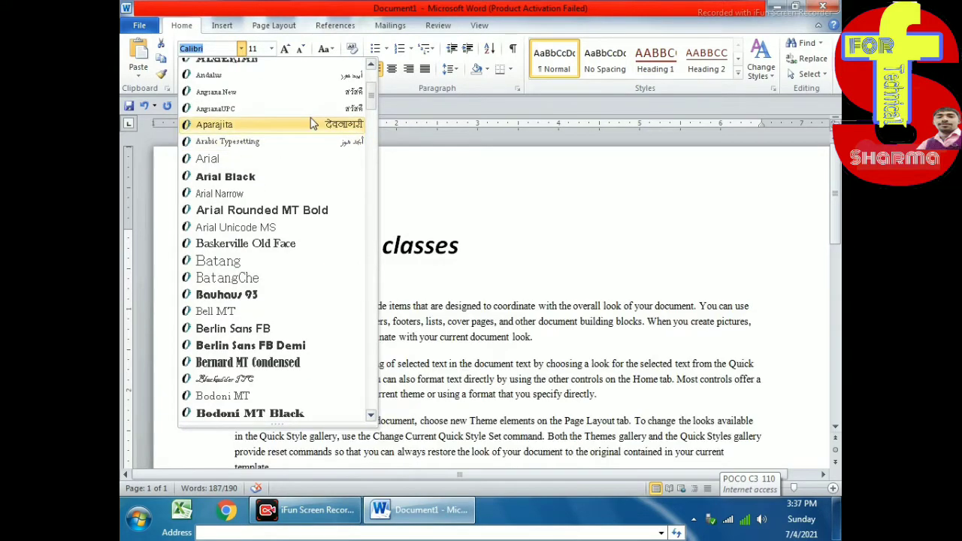
scroll(296, 260, "down", 6)
scroll(286, 281, "down", 2)
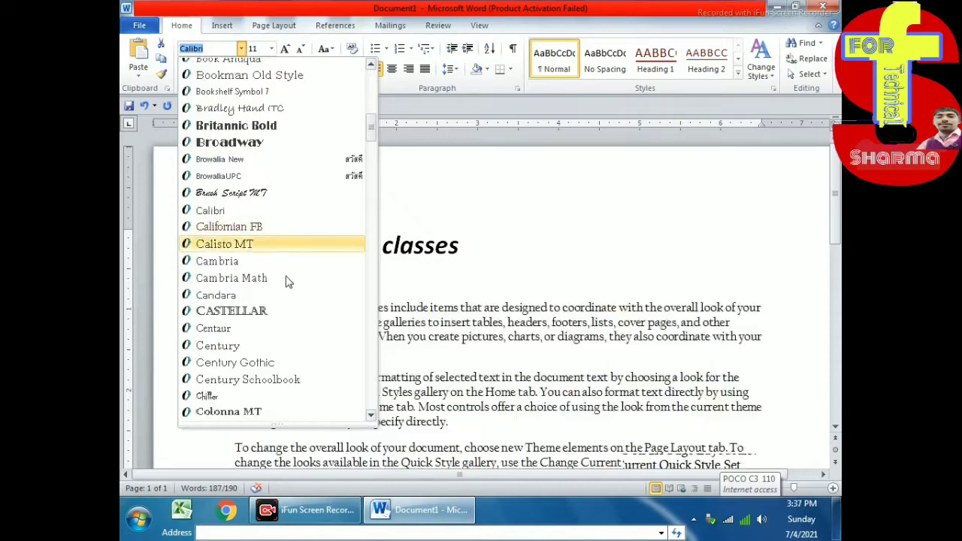
scroll(278, 331, "down", 2)
scroll(274, 375, "down", 3)
scroll(279, 368, "down", 3)
scroll(279, 365, "down", 5)
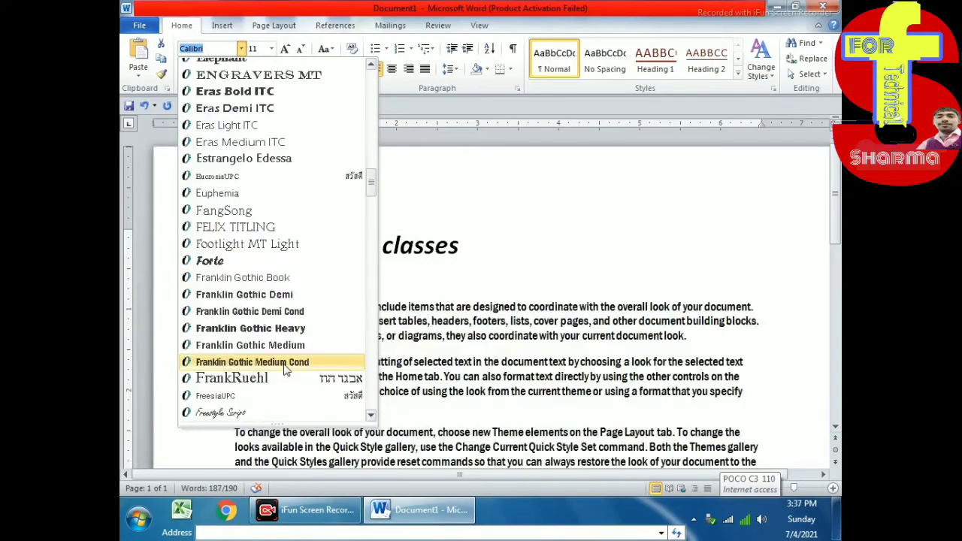
scroll(282, 368, "down", 2)
scroll(284, 360, "down", 5)
scroll(284, 342, "down", 9)
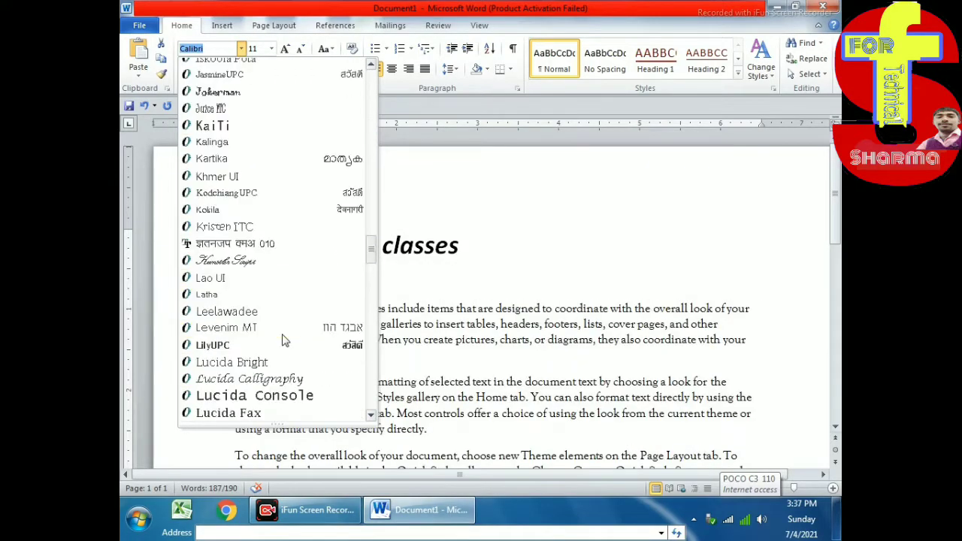
scroll(284, 332, "down", 8)
scroll(284, 327, "down", 10)
scroll(289, 342, "down", 10)
scroll(297, 352, "down", 5)
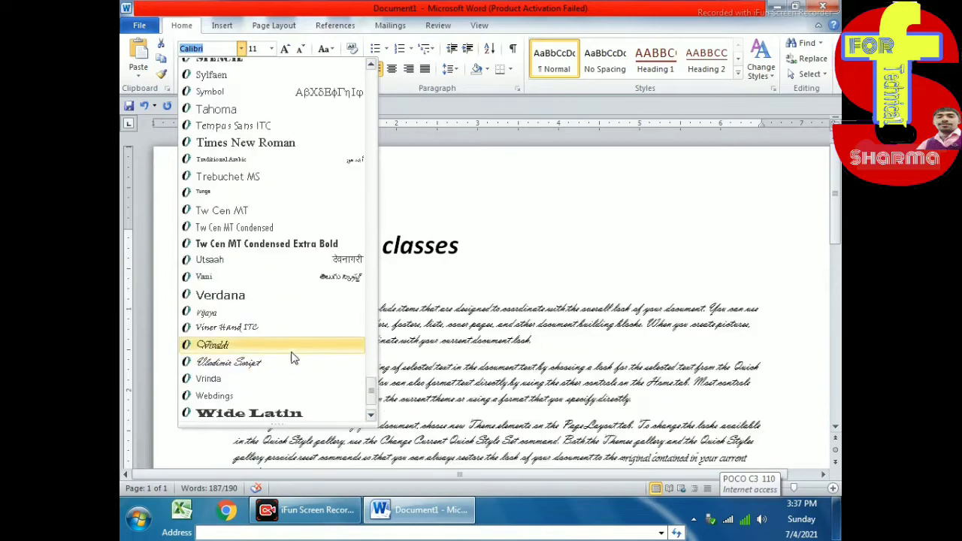
scroll(299, 357, "down", 2)
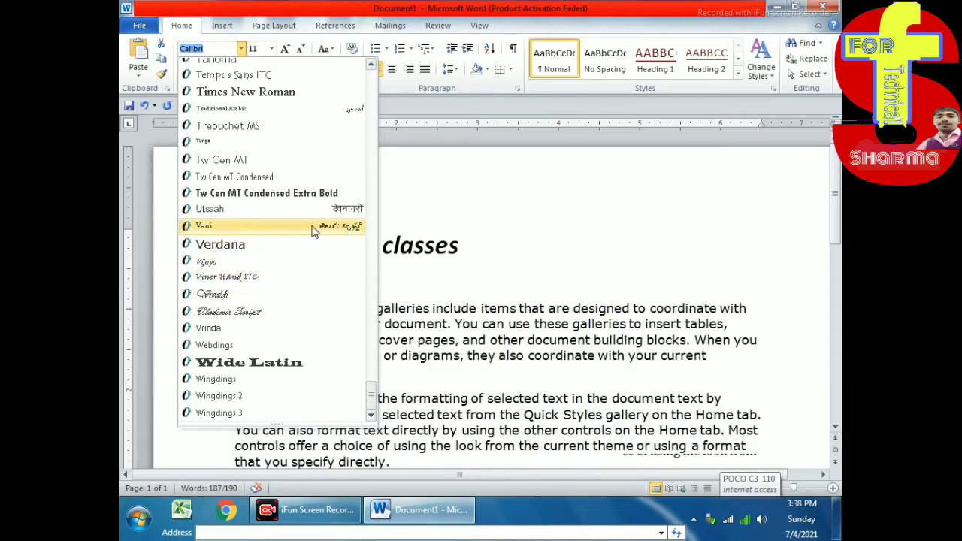
Apply Tempus Sans ITC to the body text while keeping the heading in Calibri
left_click(329, 76)
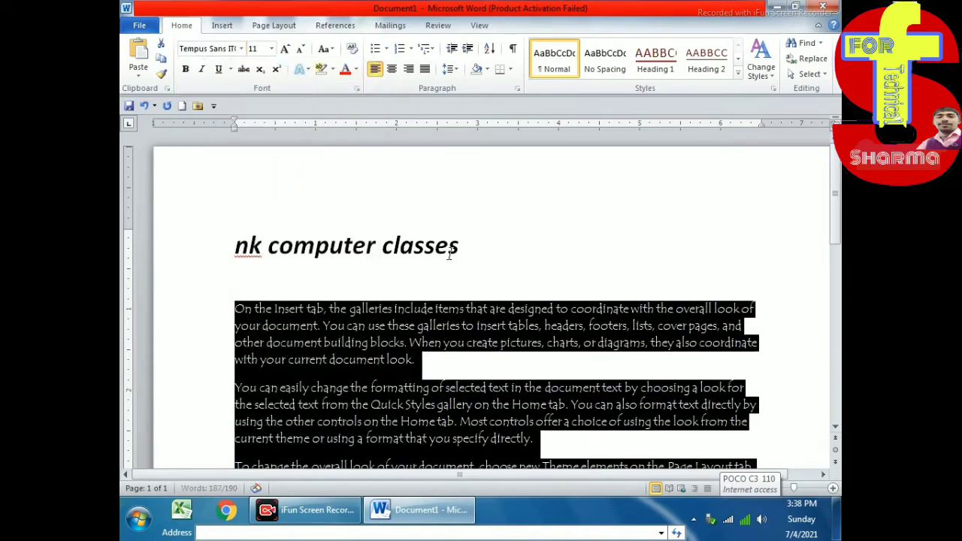
left_click(413, 193)
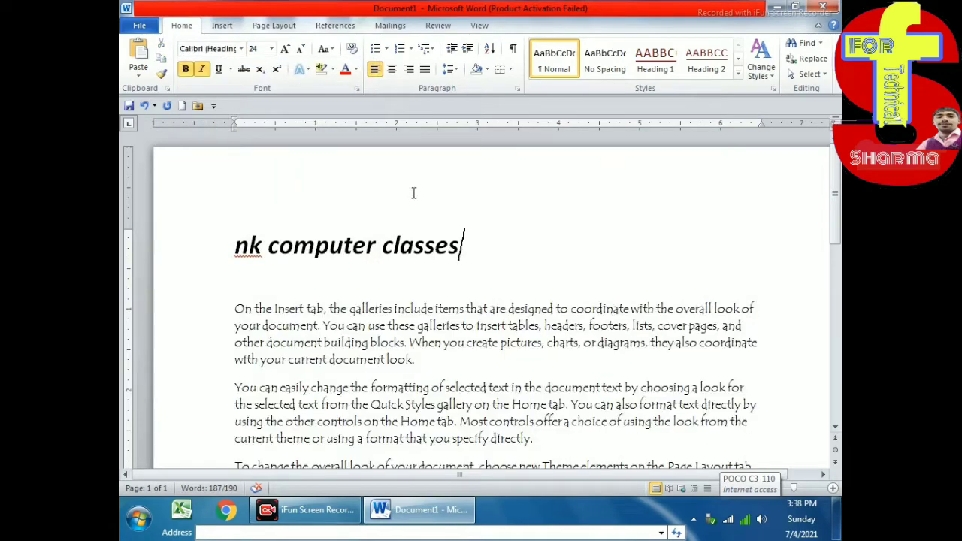
left_click(241, 48)
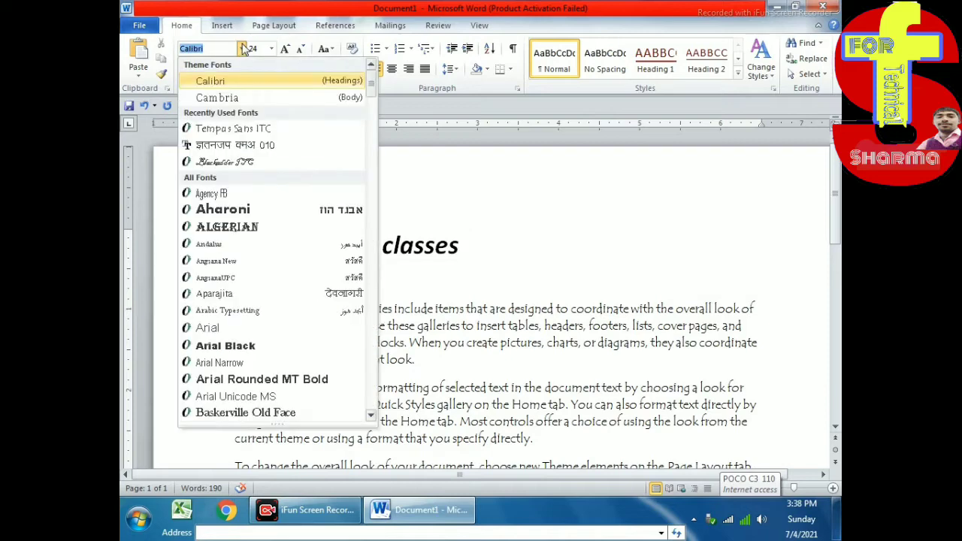
left_click(225, 81)
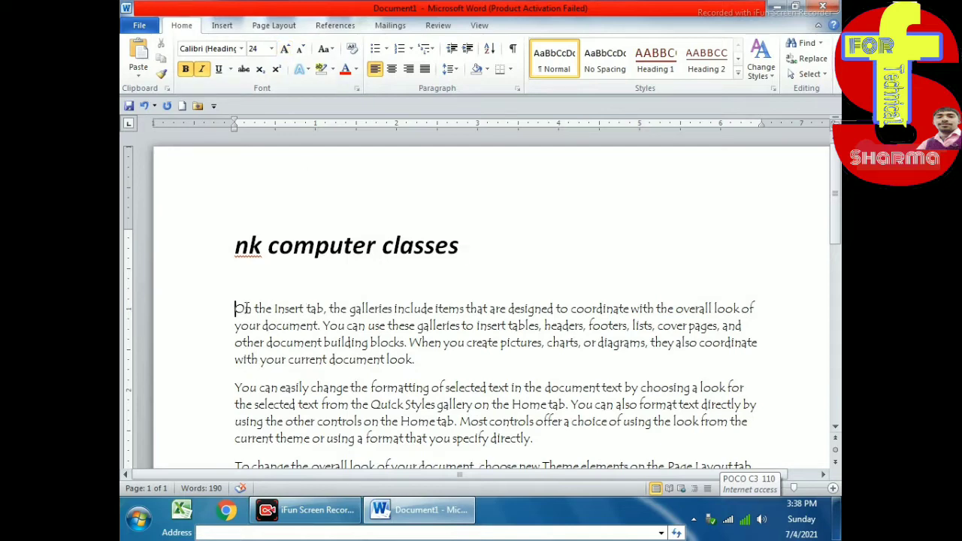
Set the first body paragraph to 9 pt
left_click_drag(235, 308, 438, 361)
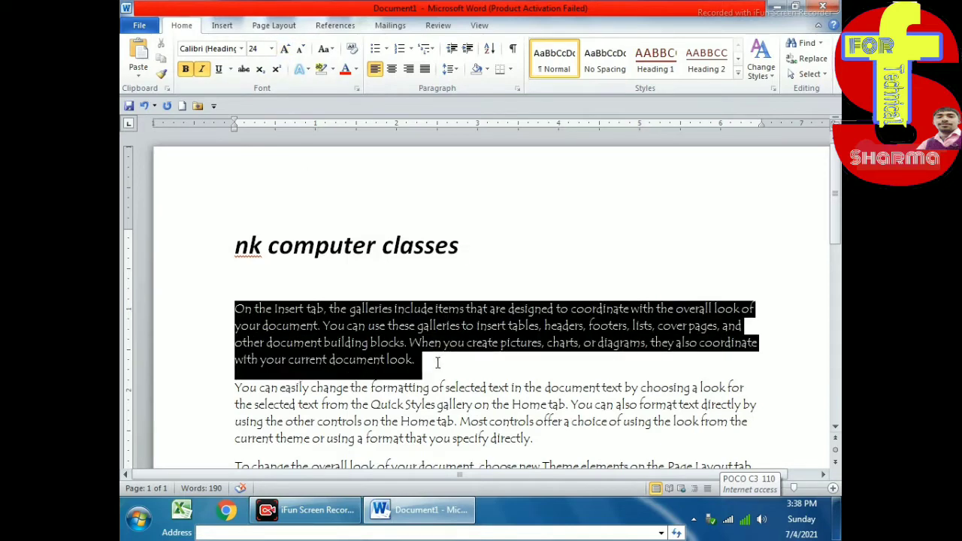
left_click(272, 49)
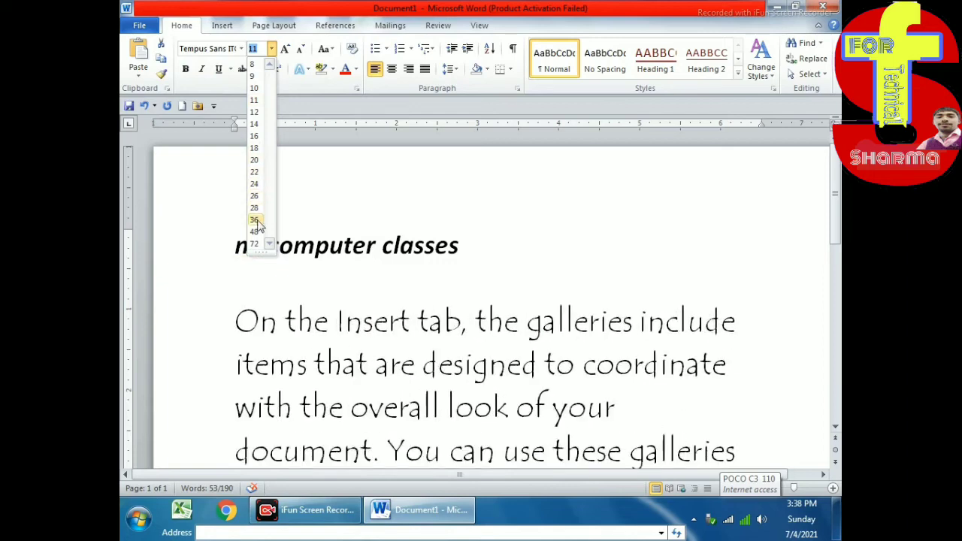
left_click(254, 77)
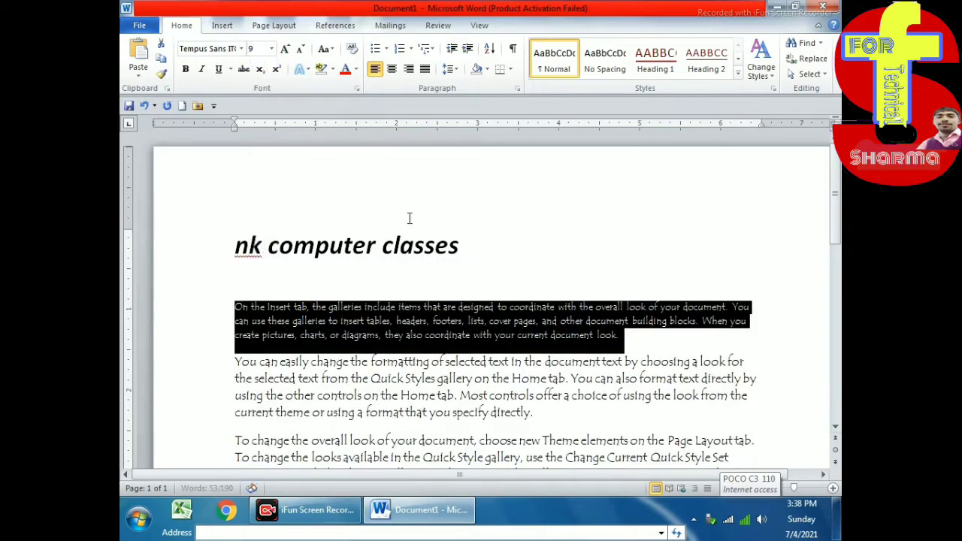
left_click(399, 245)
Grow and shrink the 'nk computer classes' heading to settle at 36 pt, then add a line below it
left_click_drag(446, 259, 483, 251)
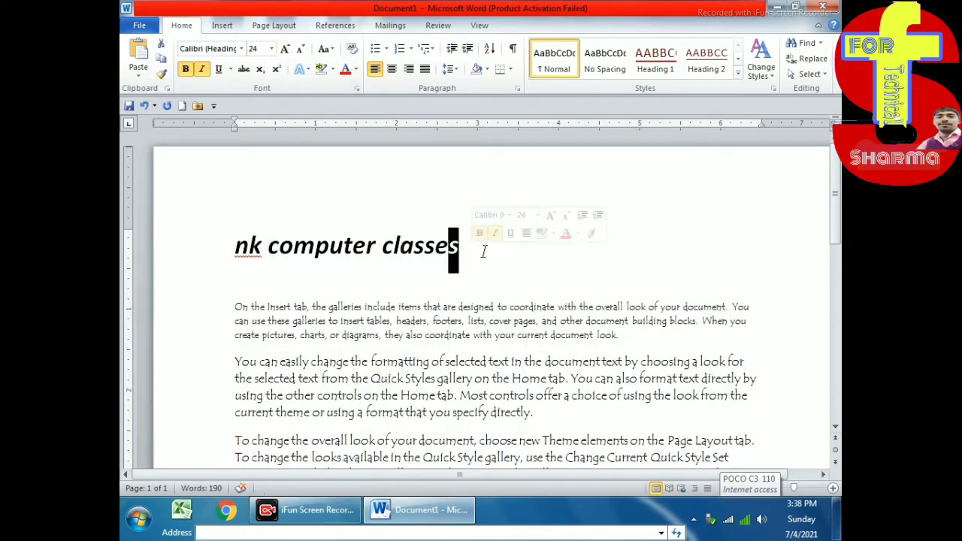
left_click(163, 249)
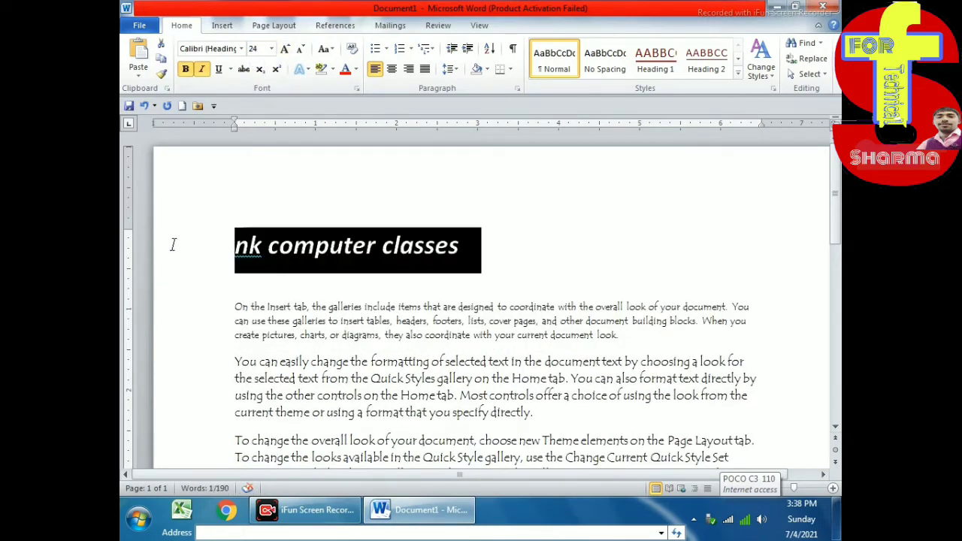
left_click(285, 49)
left_click(285, 48)
left_click(285, 48)
left_click(284, 48)
left_click(285, 49)
left_click(285, 48)
left_click(284, 48)
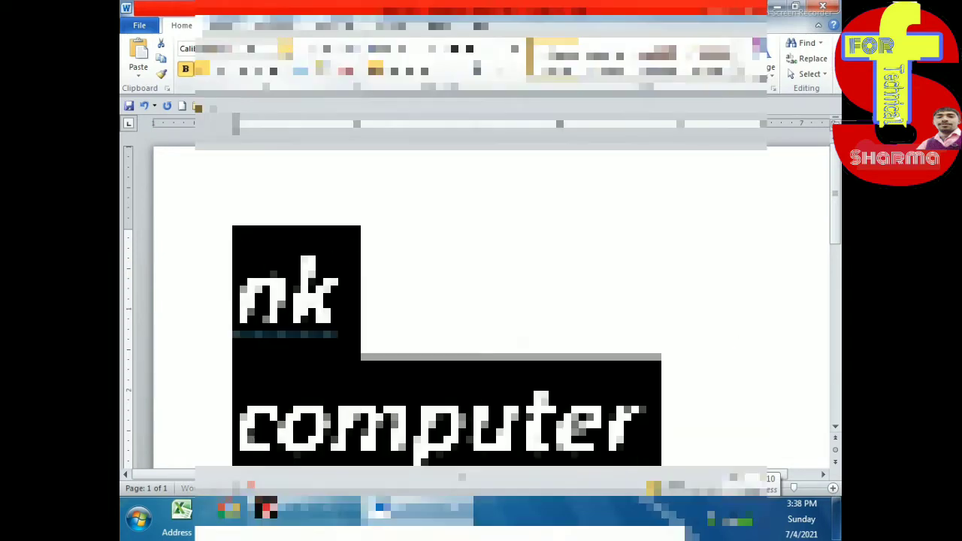
left_click(285, 49)
left_click(300, 49)
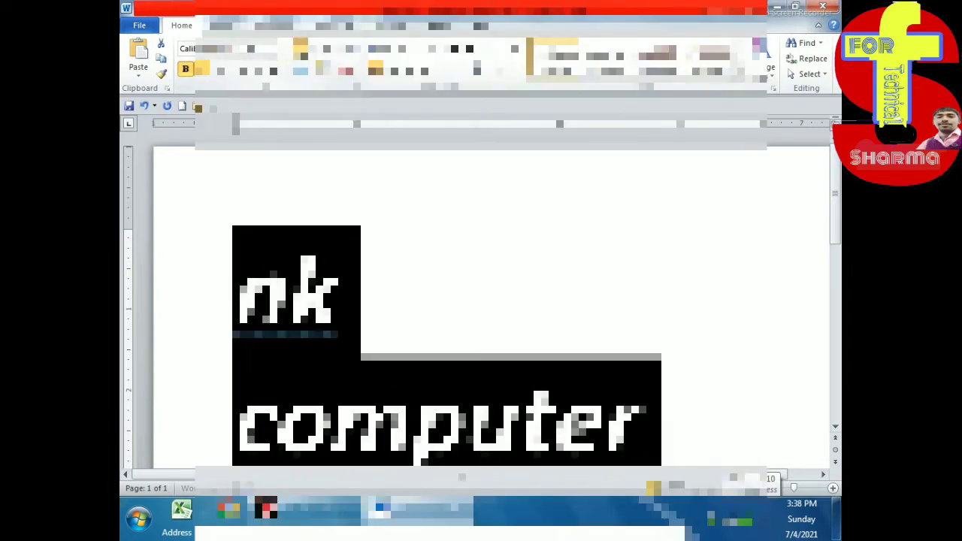
left_click(300, 48)
left_click(299, 49)
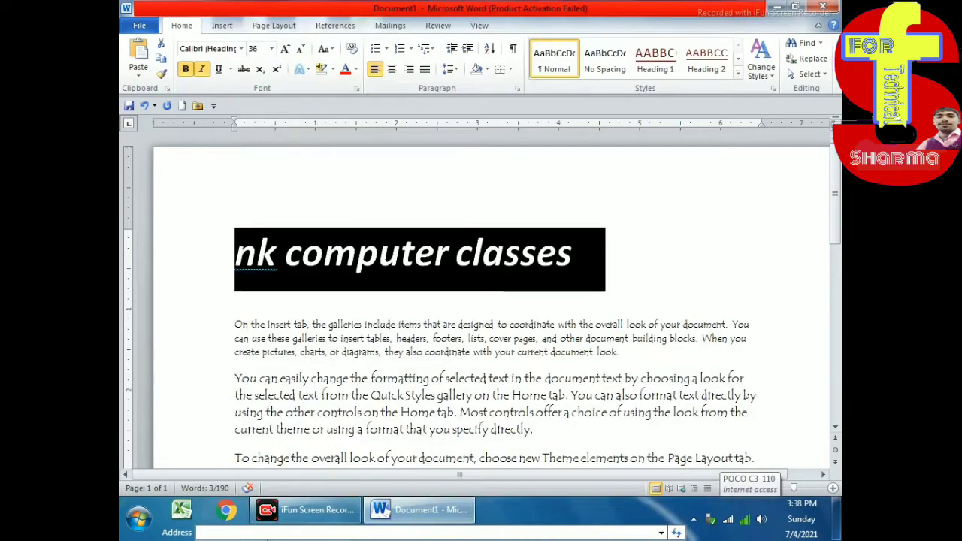
key("ctrl+shift+period")
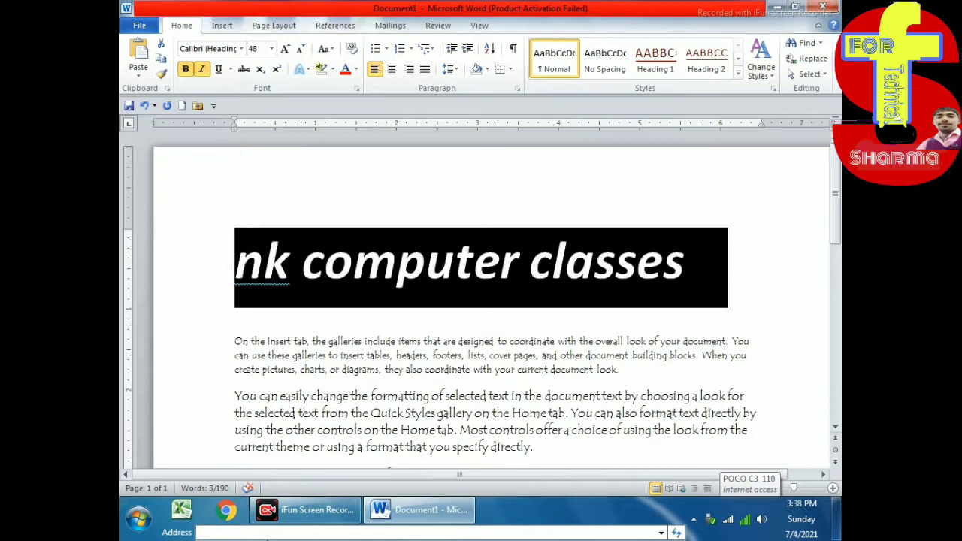
key("ctrl+shift+period")
key("ctrl+shift+period")
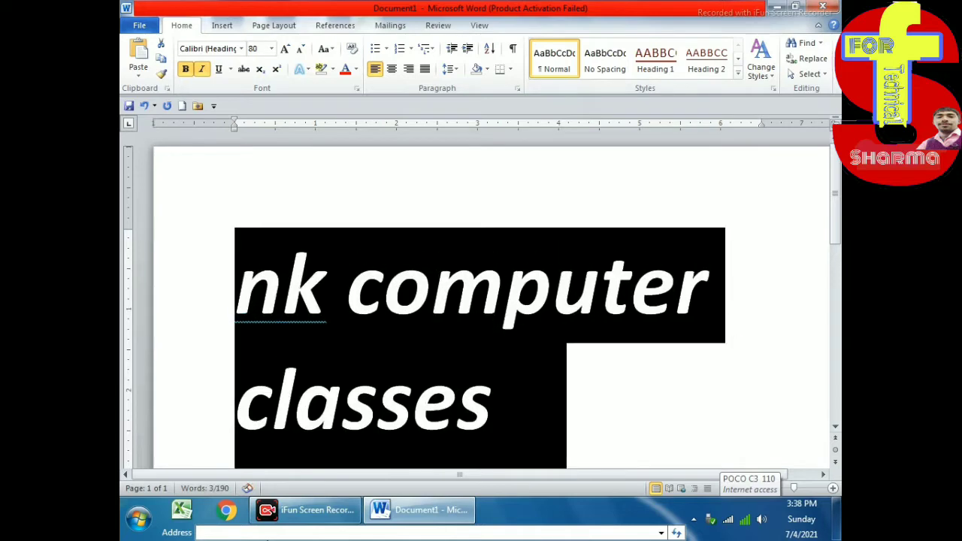
key("ctrl+shift+comma")
key("ctrl+shift+comma")
key("ctrl+shift+comma")
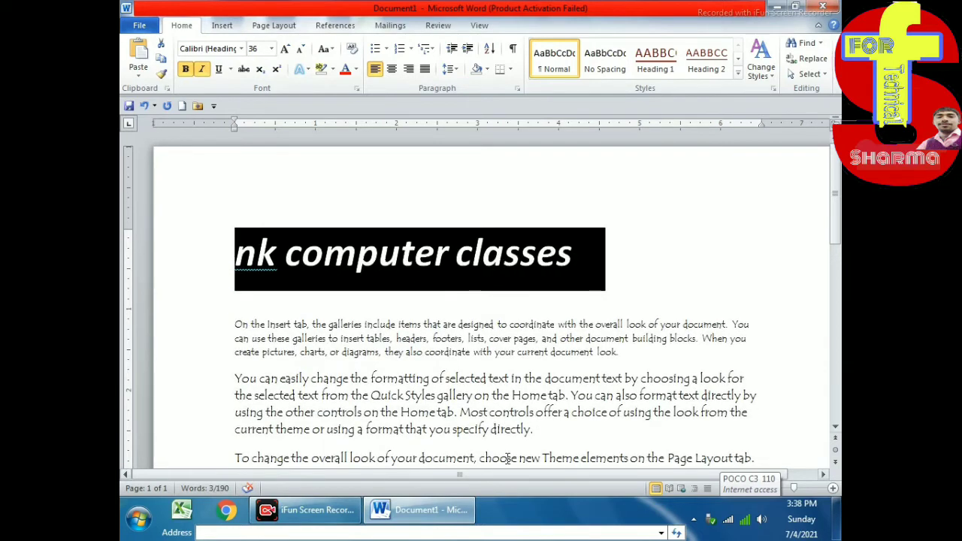
left_click(580, 259)
key("Return")
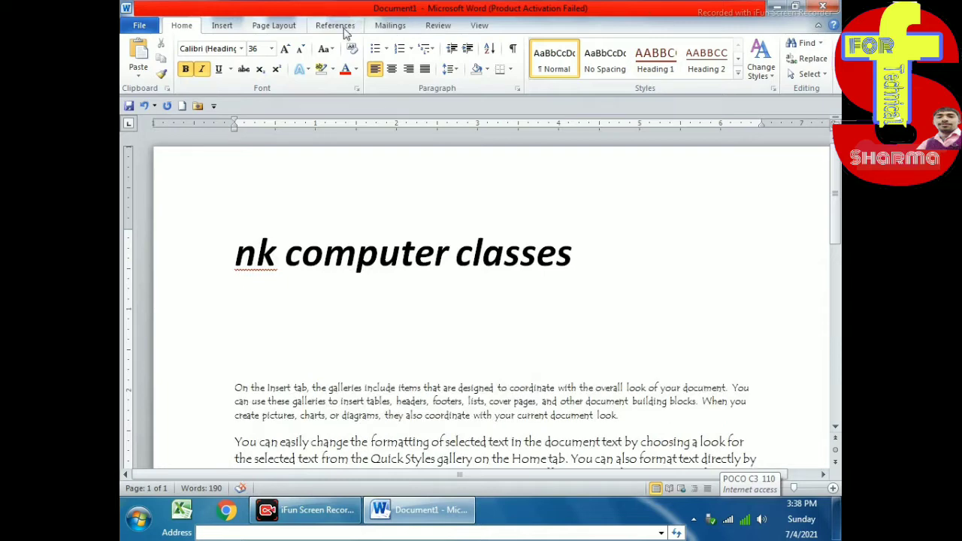
Type the shortcut note 'ctral +shift +' at 10 pt on the line under the heading
left_click(271, 48)
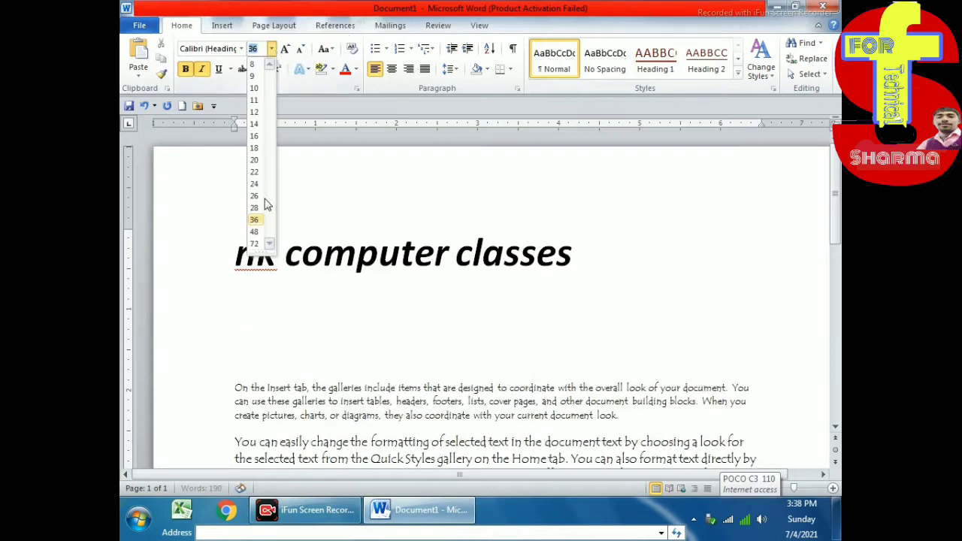
left_click(263, 80)
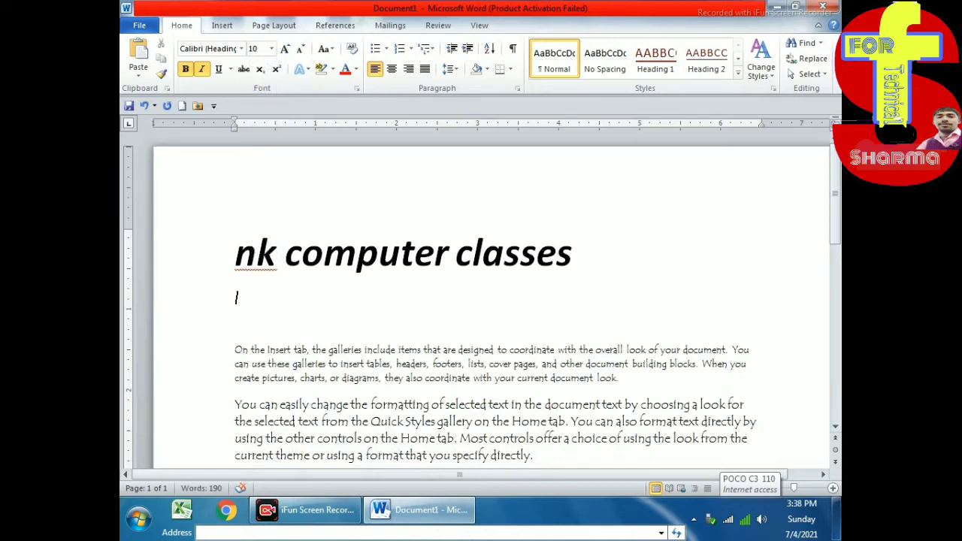
type("ctral")
type(" +s")
type("hift")
type(" +>")
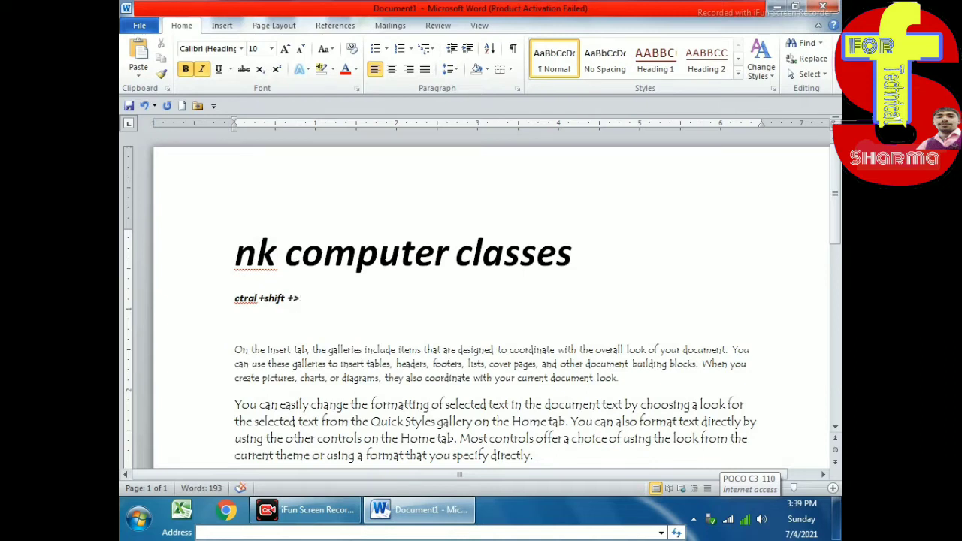
Copy the 'ctral +shift +>' shortcut line below itself and remove the pasted line's closing '>'
key("shift+Left")
key("shift+Left")
key("shift+Left")
key("shift+Left")
key("shift+Left")
left_click_drag(254, 299, 234, 298)
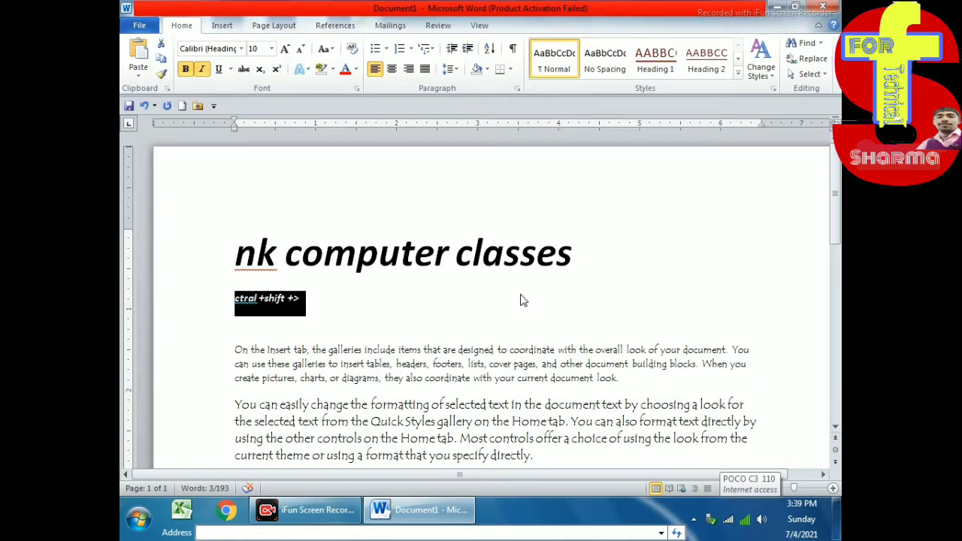
key("ctrl+c")
key("Down")
key("ctrl+v")
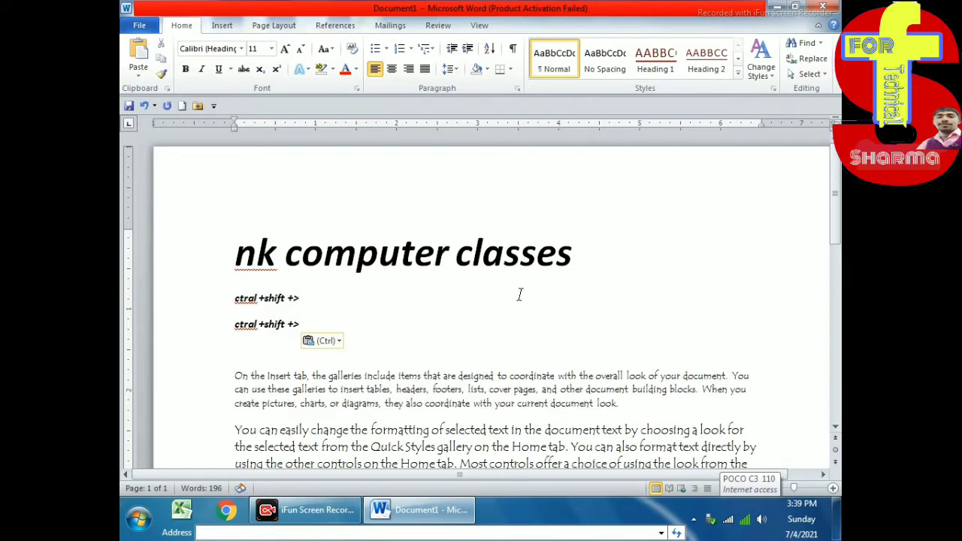
left_click(312, 324)
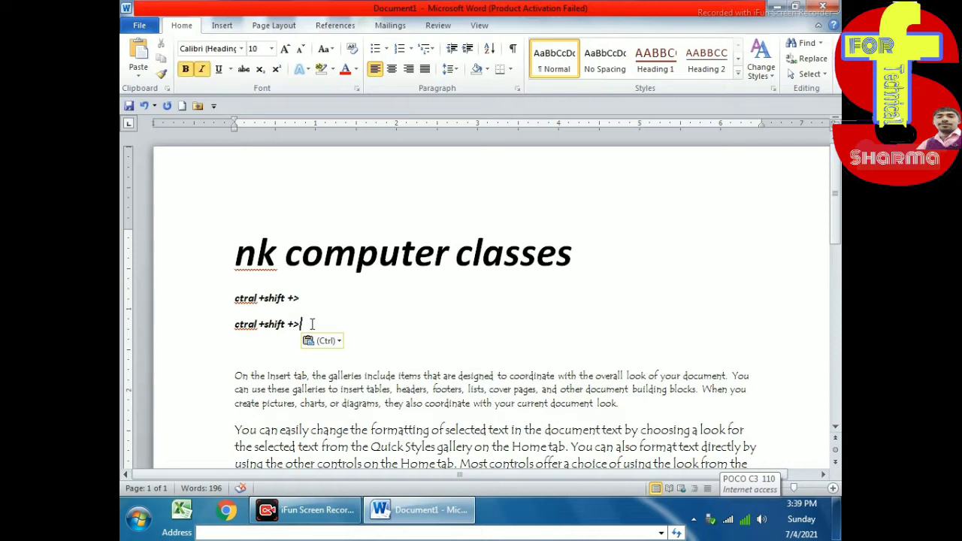
key("BackSpace")
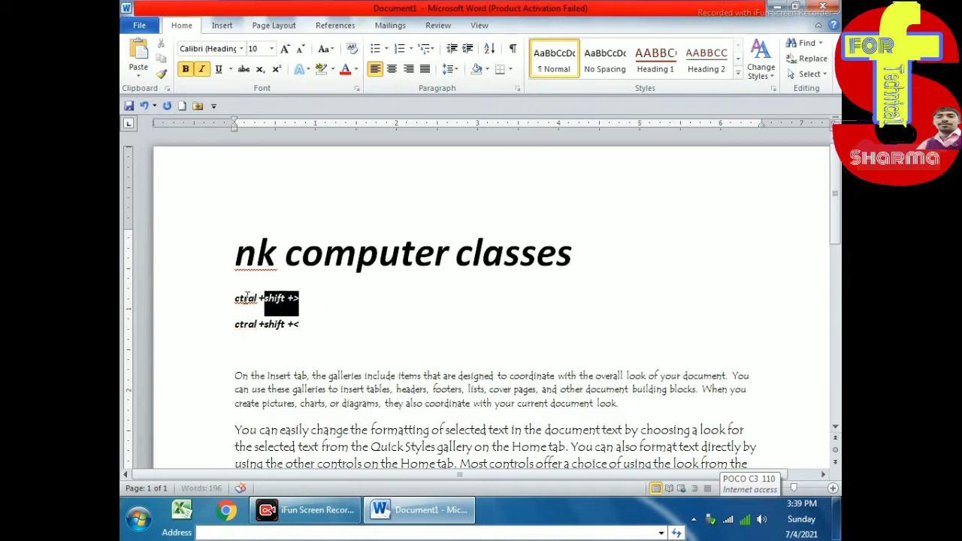
Select and delete both shortcut note lines under the heading
mouse_move(341, 333)
left_mouse_down()
mouse_move(204, 282)
mouse_move(259, 324)
left_mouse_up()
left_click(335, 430)
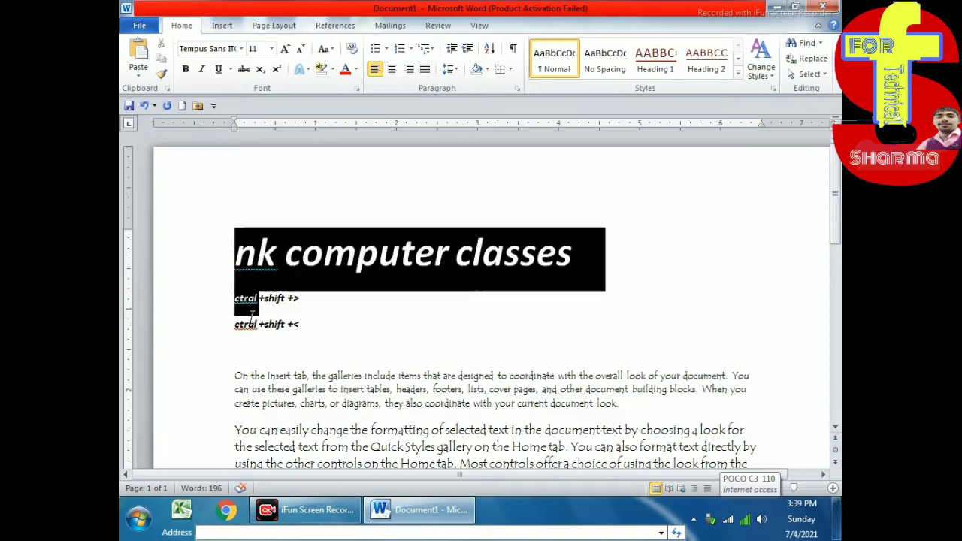
left_click(352, 319)
mouse_move(338, 327)
left_mouse_down()
mouse_move(307, 294)
mouse_move(251, 304)
left_mouse_up()
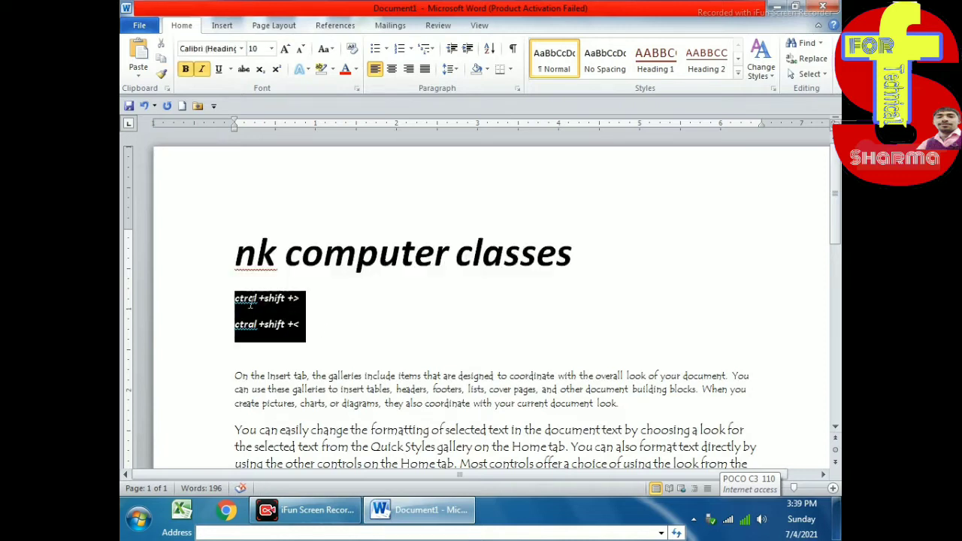
key("Delete")
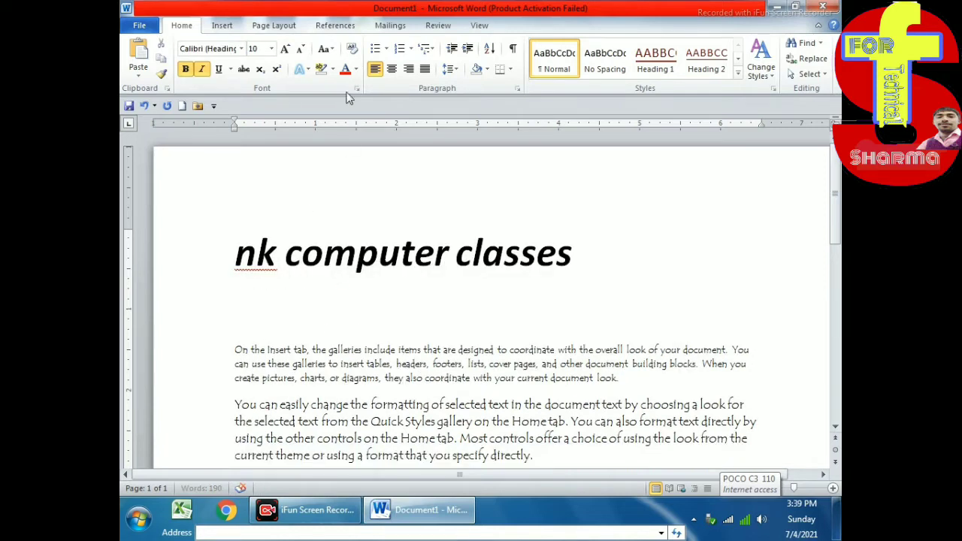
Apply a blue gradient text effect with reflection to the 'NK COMPUTER CLASSES' heading
left_click(307, 69)
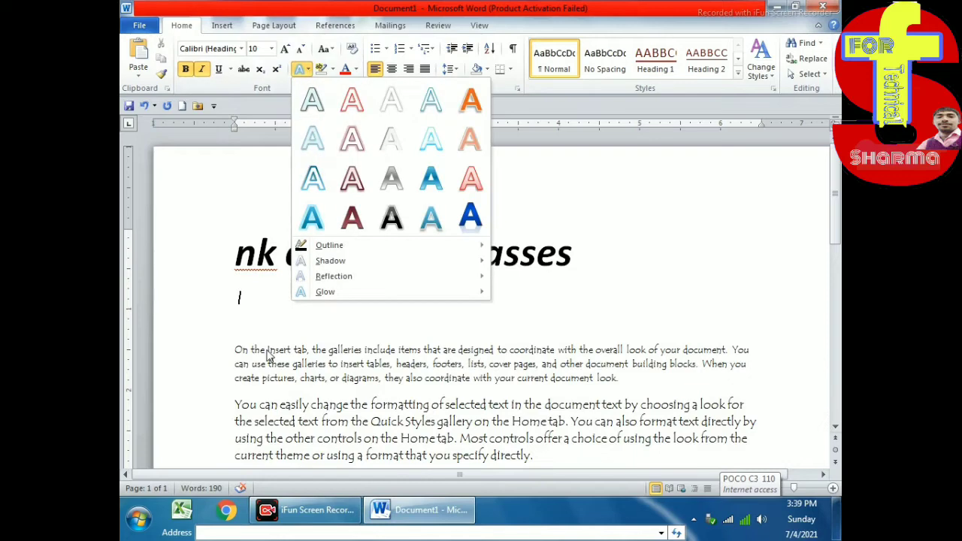
left_click(264, 240)
mouse_move(244, 237)
left_mouse_down()
mouse_move(456, 252)
mouse_move(616, 233)
left_mouse_up()
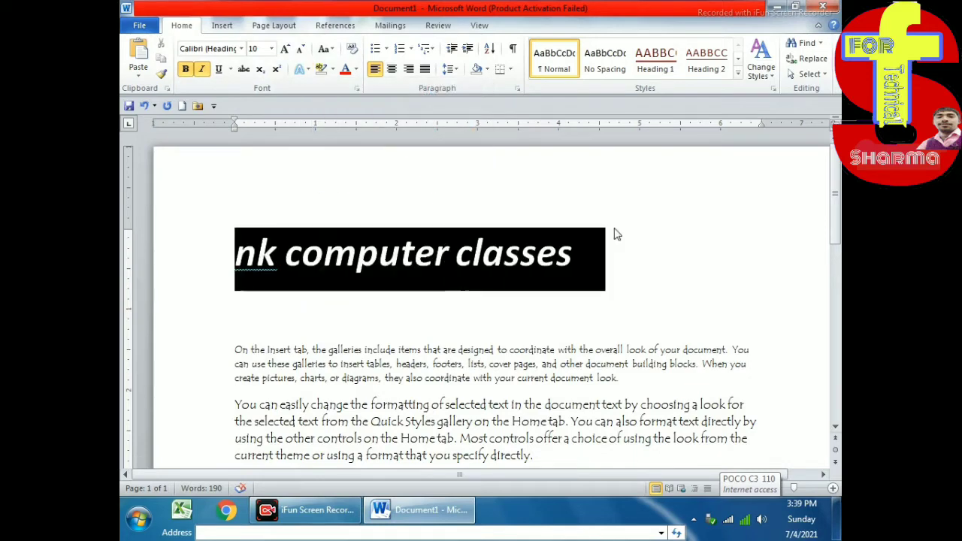
left_click(306, 68)
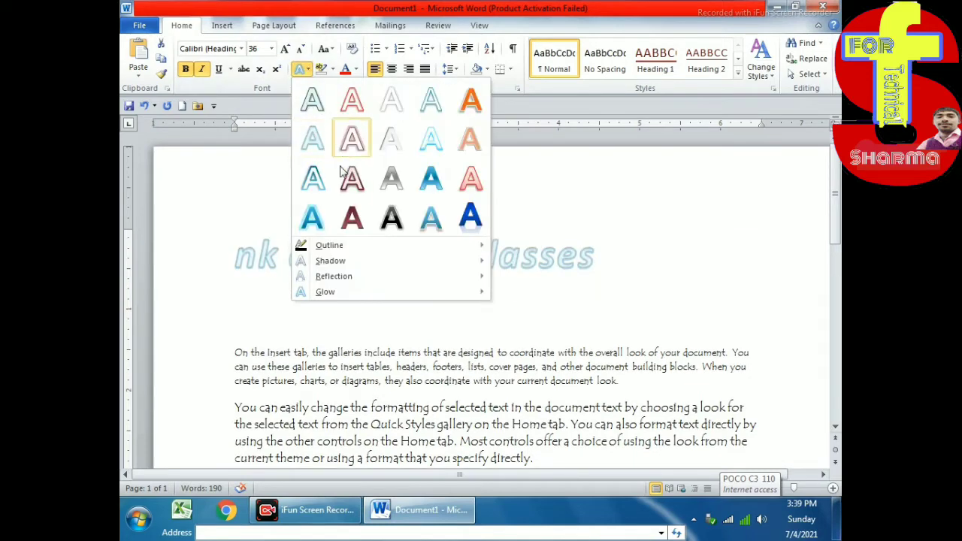
left_click(470, 218)
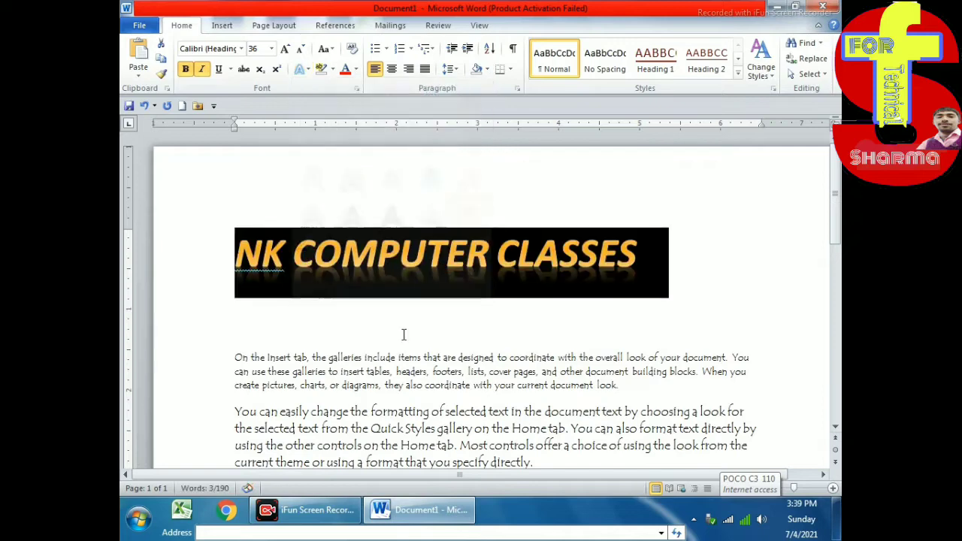
left_click(487, 203)
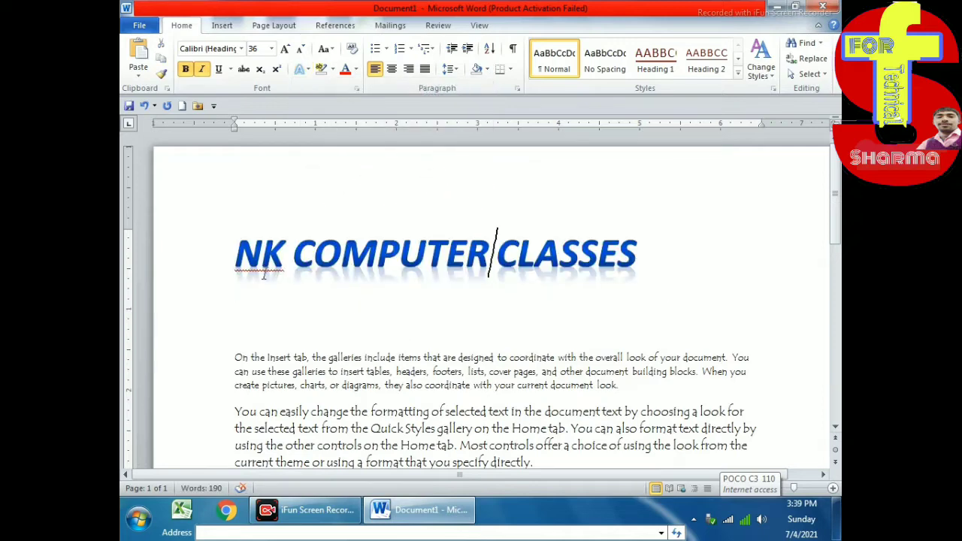
left_click(305, 70)
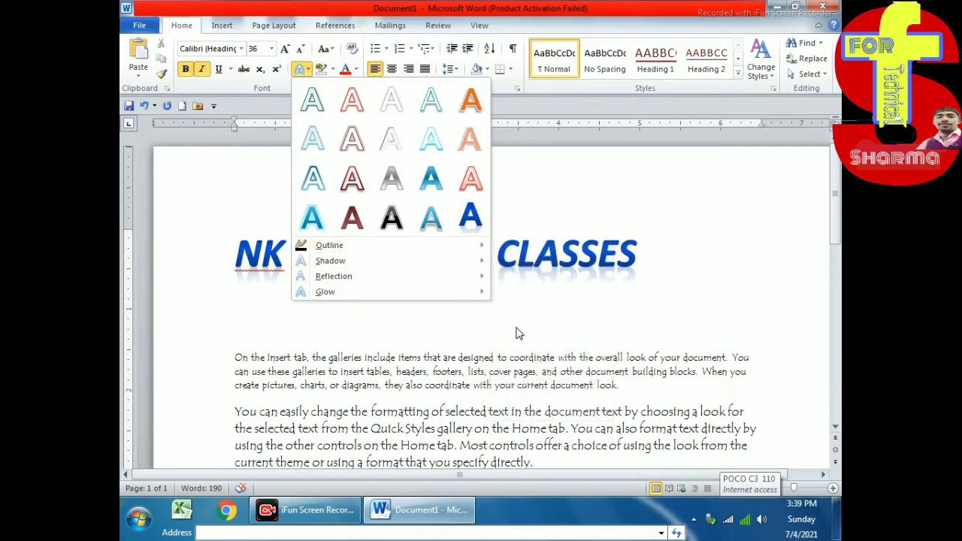
mouse_move(329, 245)
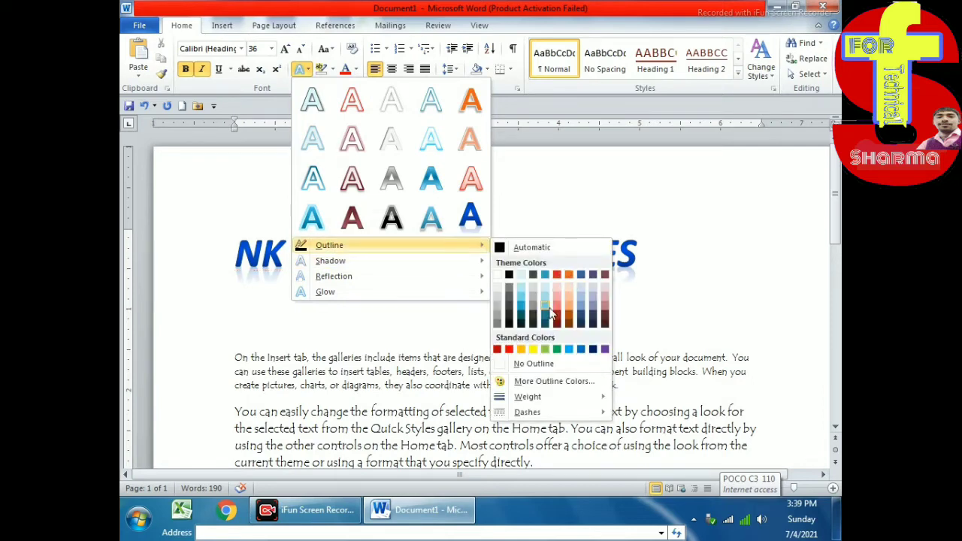
Add a perspective shadow and a reflection variation to the heading
left_click(580, 328)
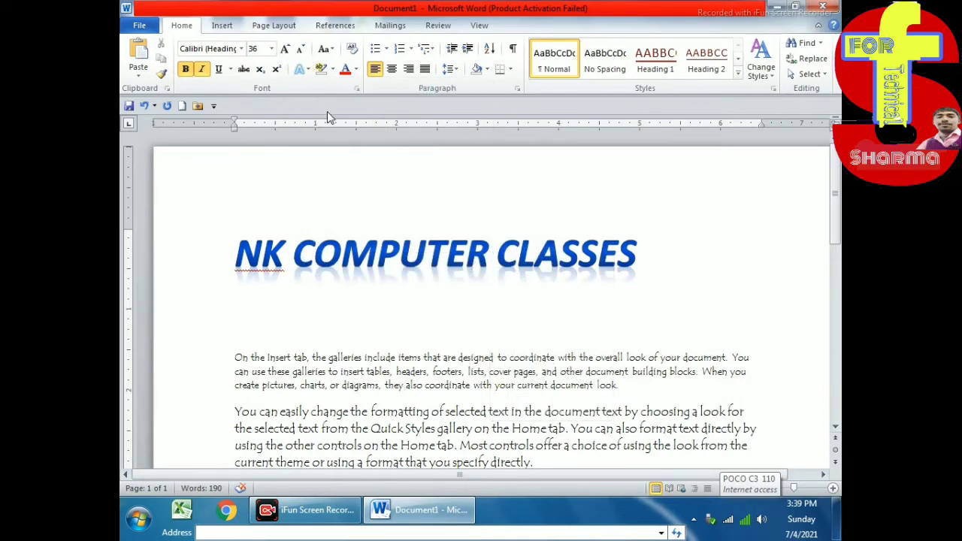
left_click(305, 69)
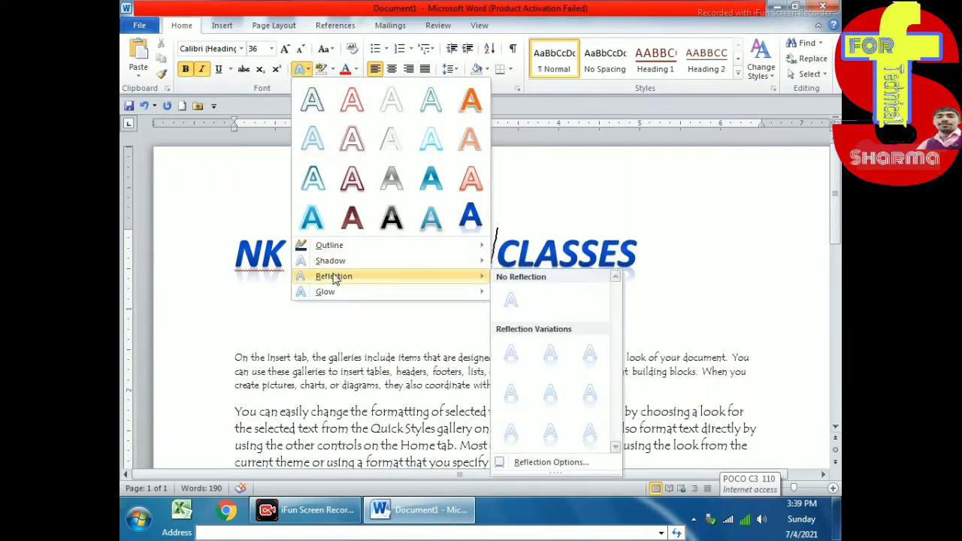
mouse_move(330, 261)
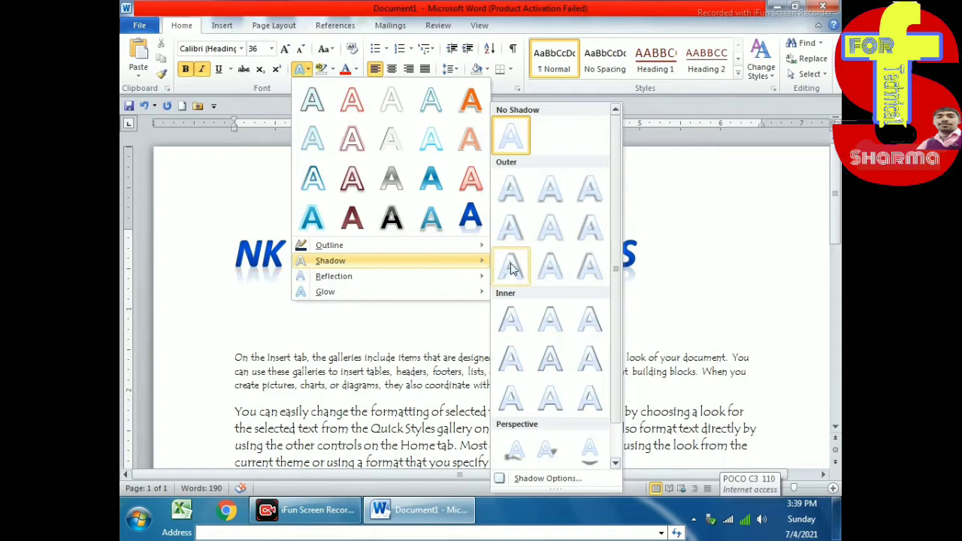
scroll(539, 430, "down", 1)
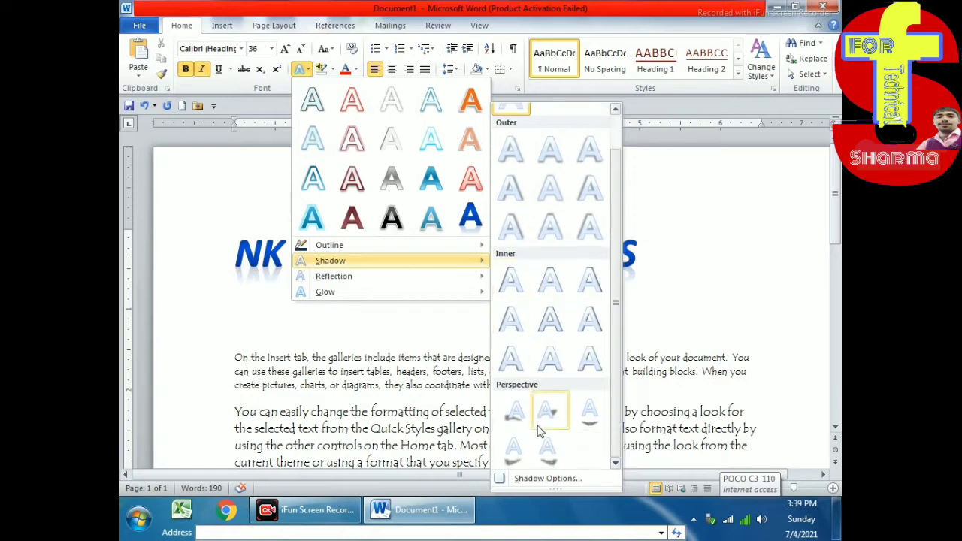
left_click(550, 457)
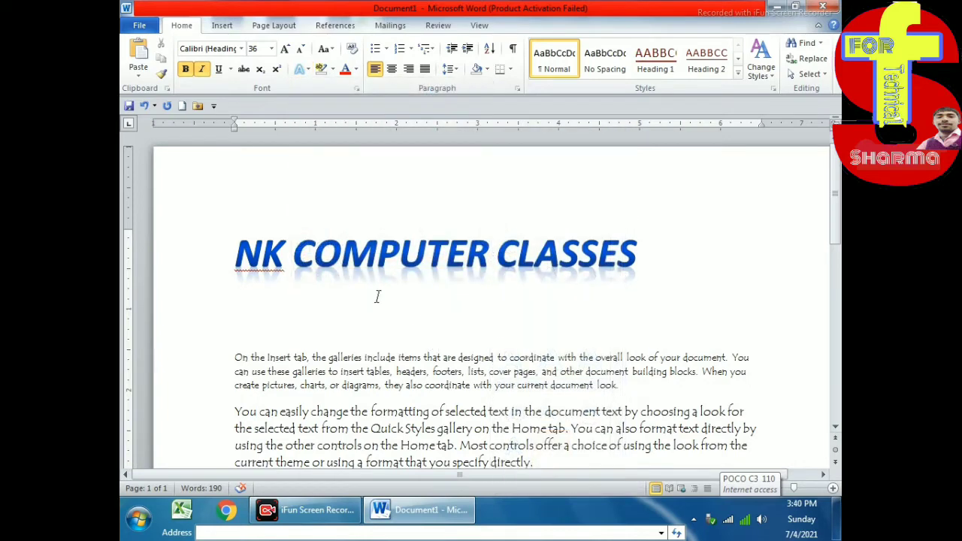
left_click(300, 69)
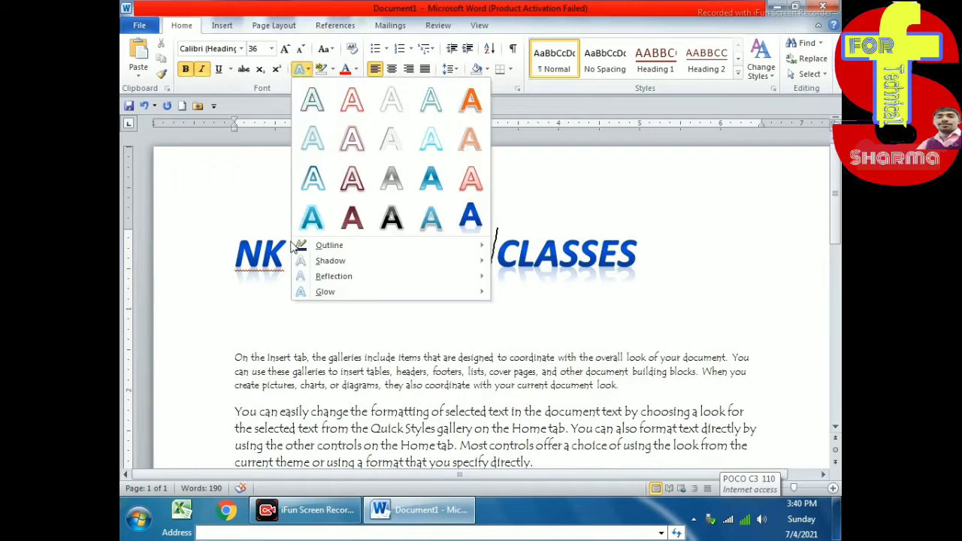
mouse_move(334, 276)
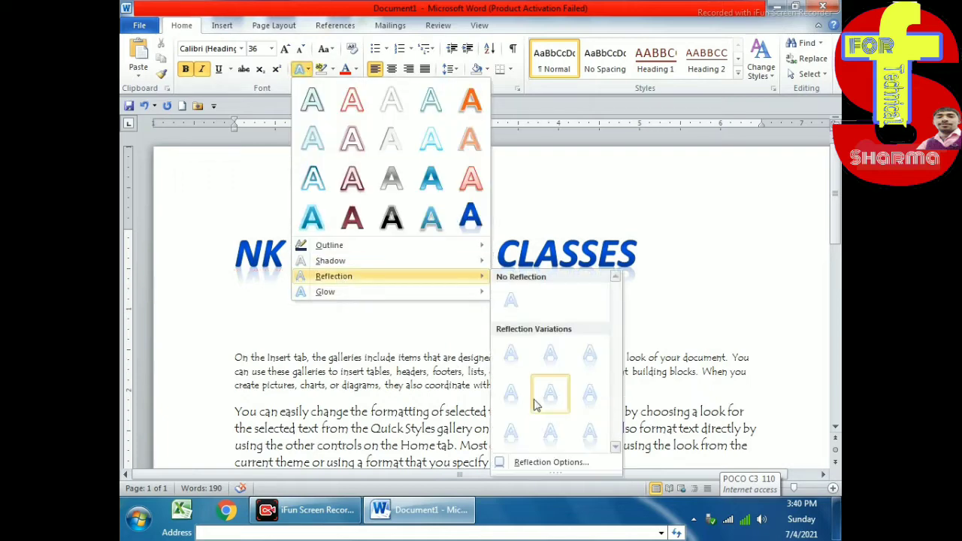
left_click(536, 404)
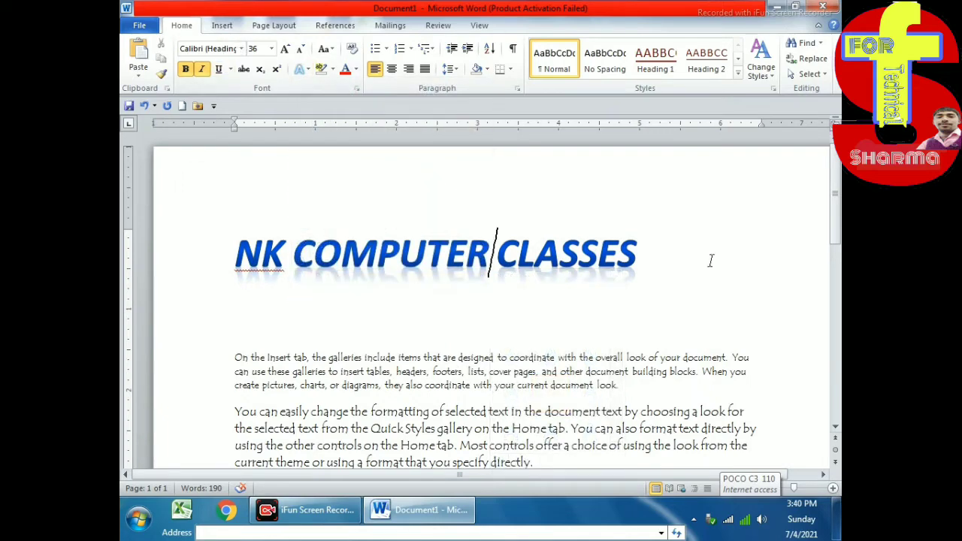
Reselect the whole heading and apply an inner shadow to it
left_click_drag(710, 260, 156, 200)
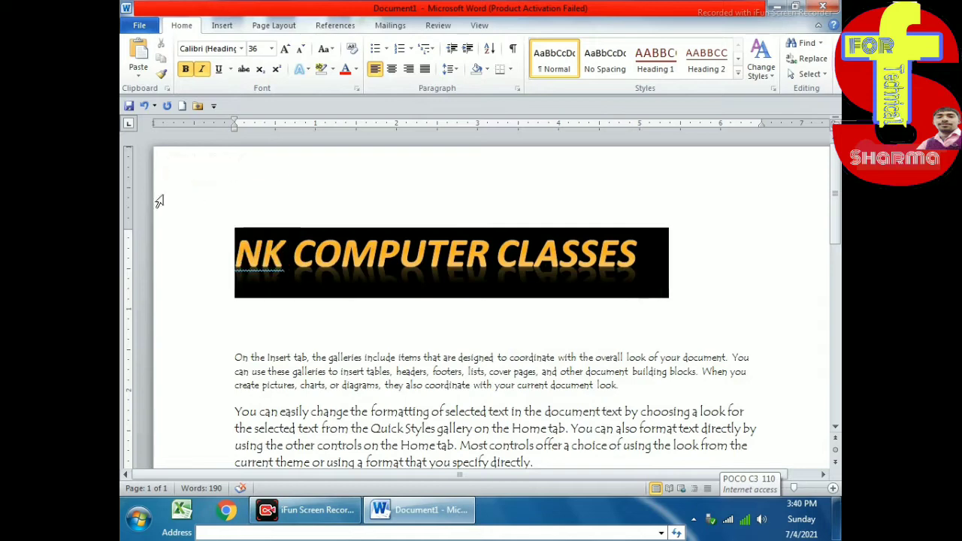
left_click(305, 69)
mouse_move(330, 261)
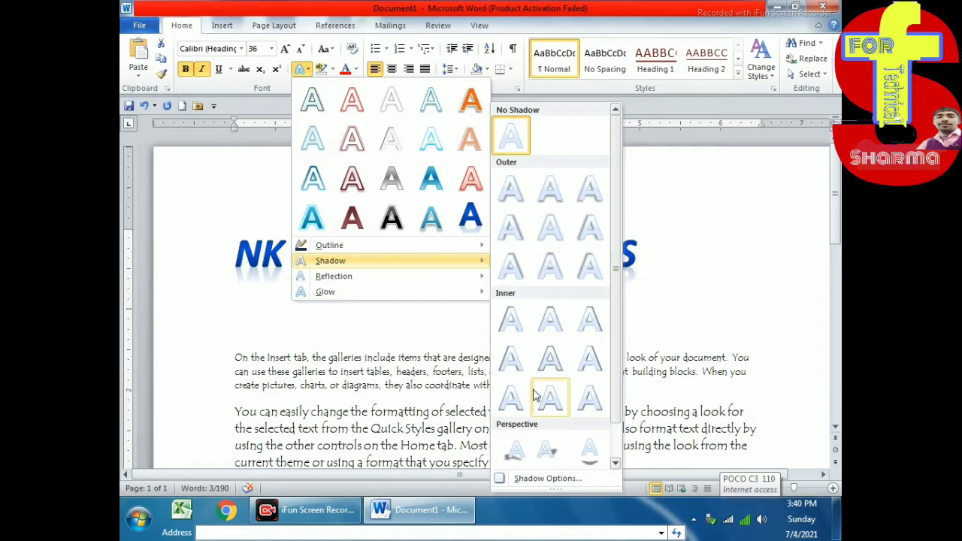
left_click(510, 397)
left_click(319, 254)
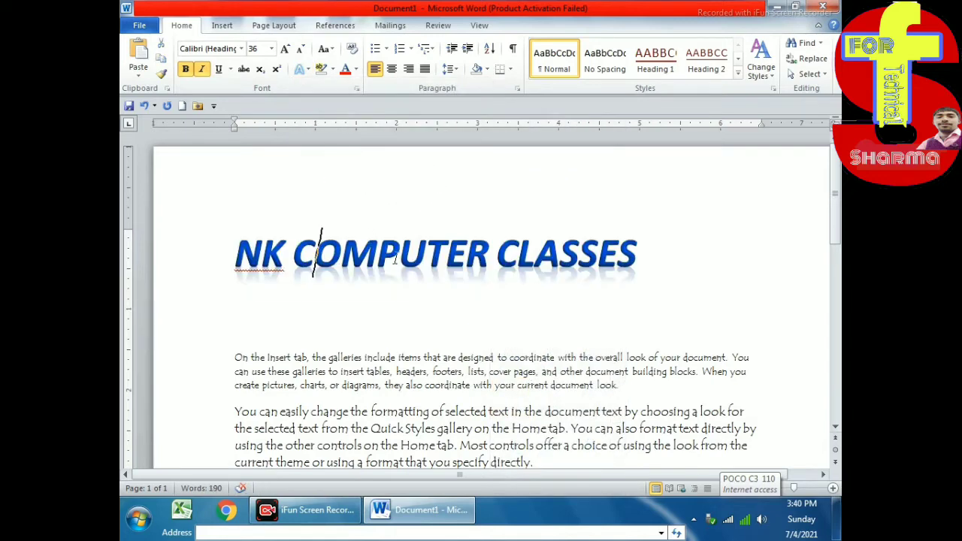
left_click(304, 69)
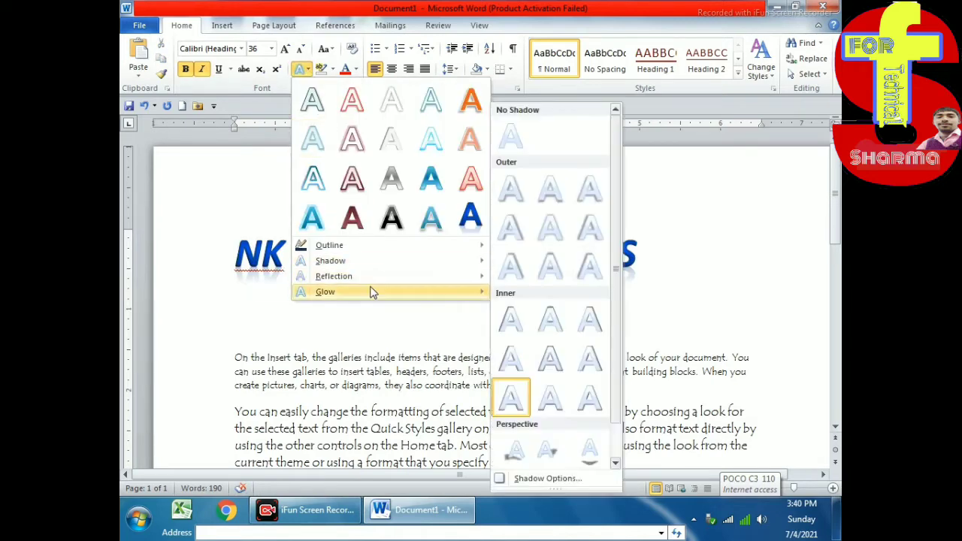
mouse_move(334, 276)
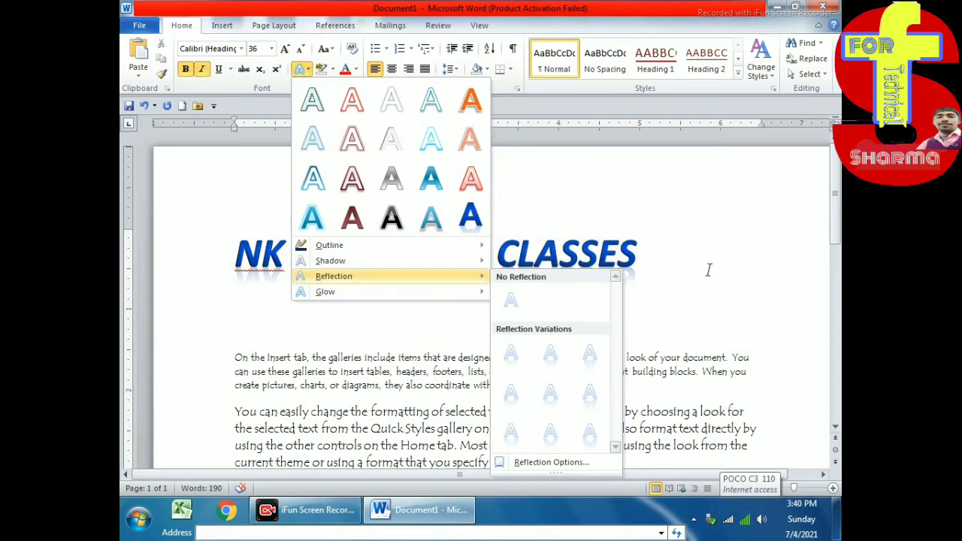
left_click(709, 268)
left_click_drag(644, 254, 124, 237)
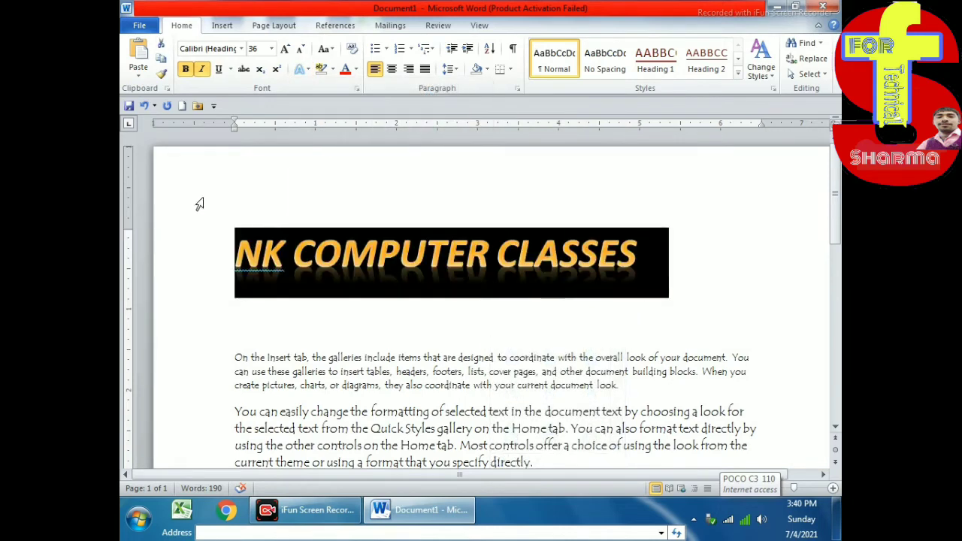
left_click(301, 70)
mouse_move(333, 276)
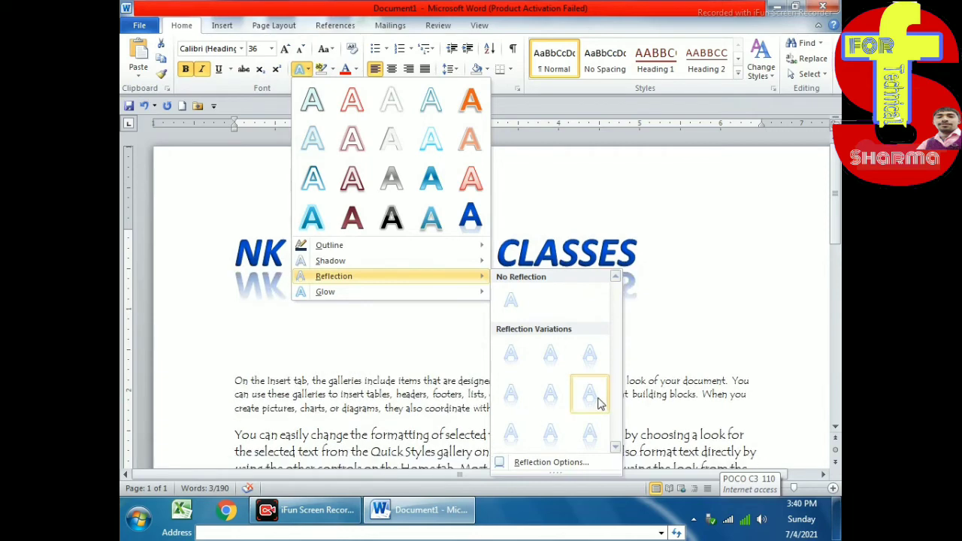
Review the heading's reflection, shadow and outline settings, keeping reflection at 72% transparency, 45% size
left_click(555, 463)
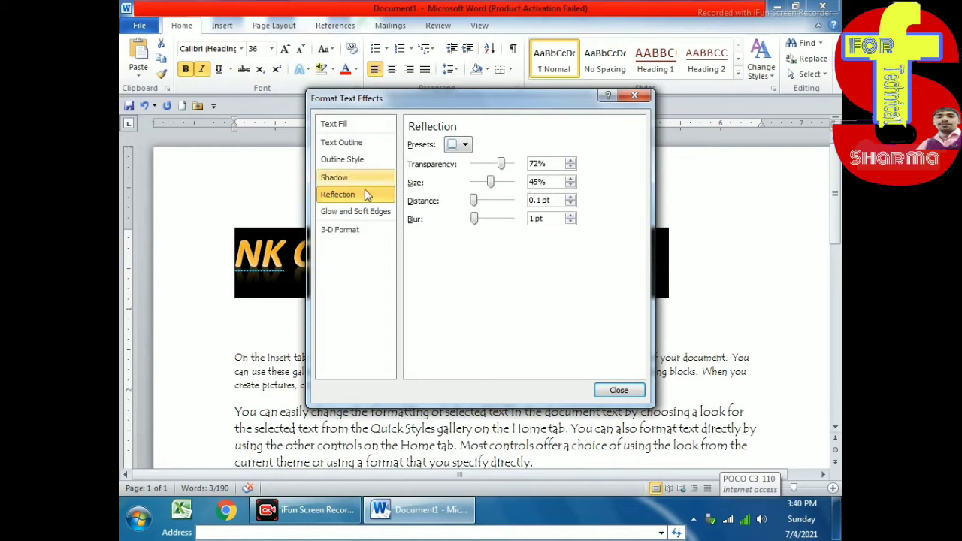
left_click(360, 178)
left_click(345, 159)
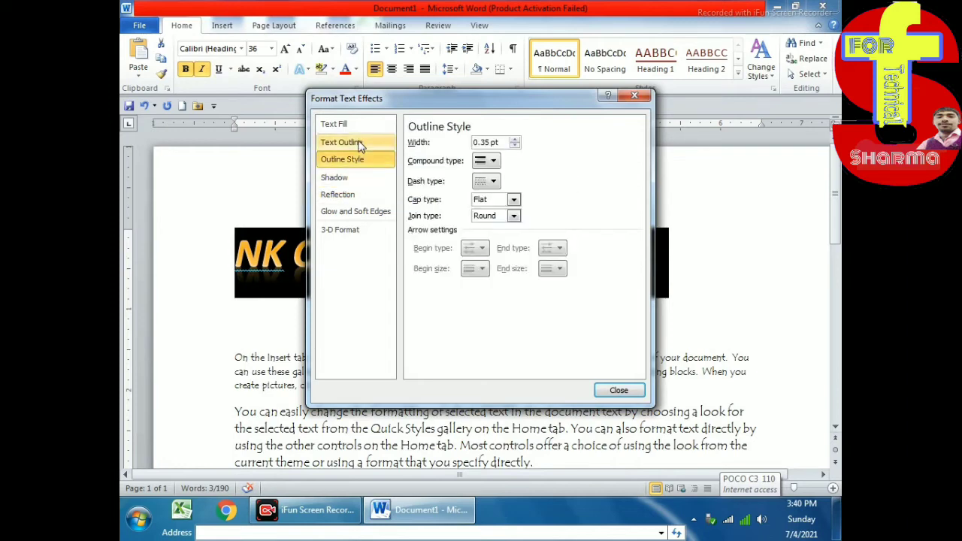
left_click(342, 142)
left_click(337, 178)
left_click(339, 194)
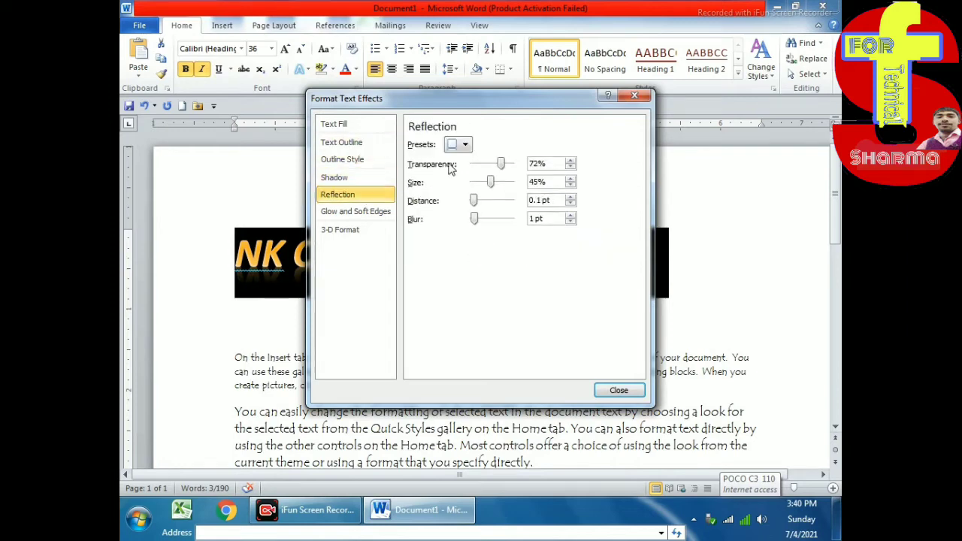
left_click(352, 142)
left_click(354, 193)
left_click(634, 96)
left_click(329, 193)
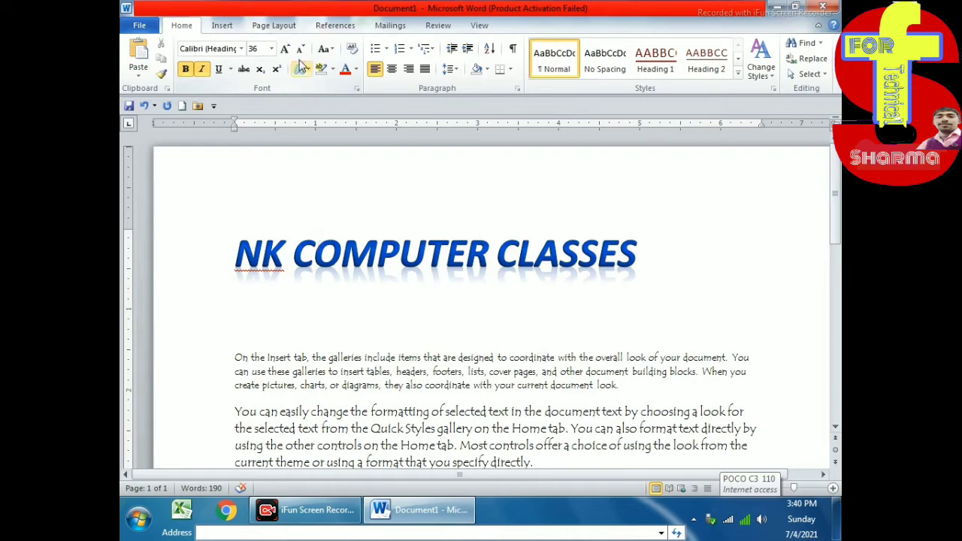
left_click(209, 263)
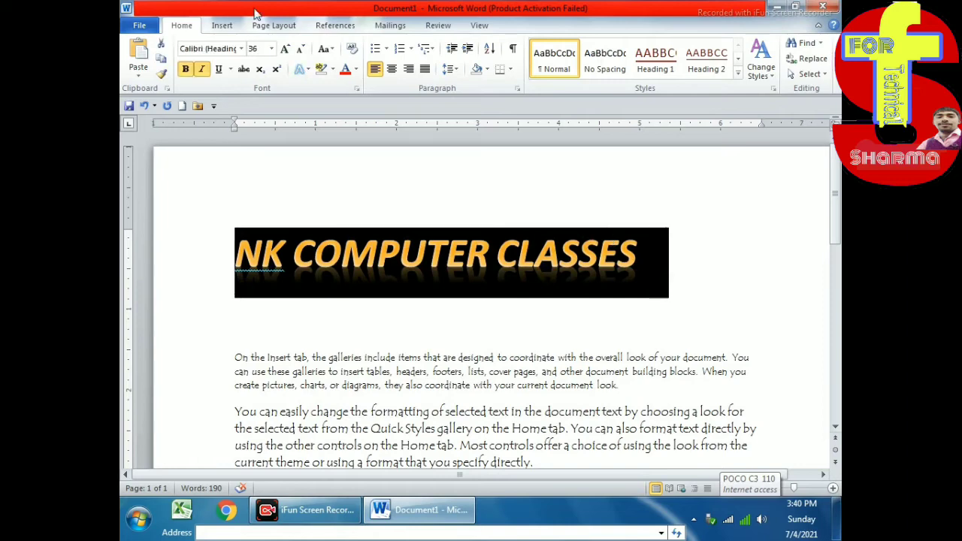
left_click(324, 48)
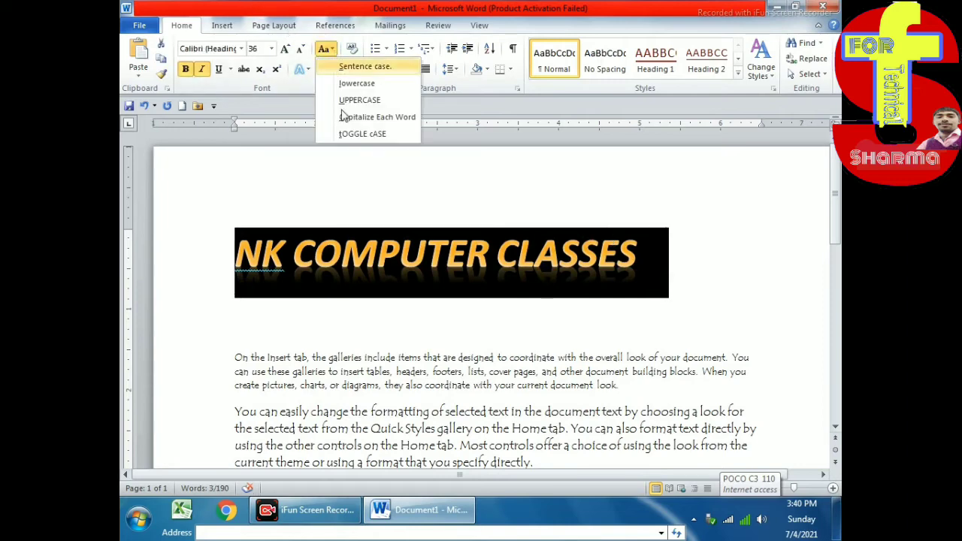
left_click(297, 248)
left_click(322, 53)
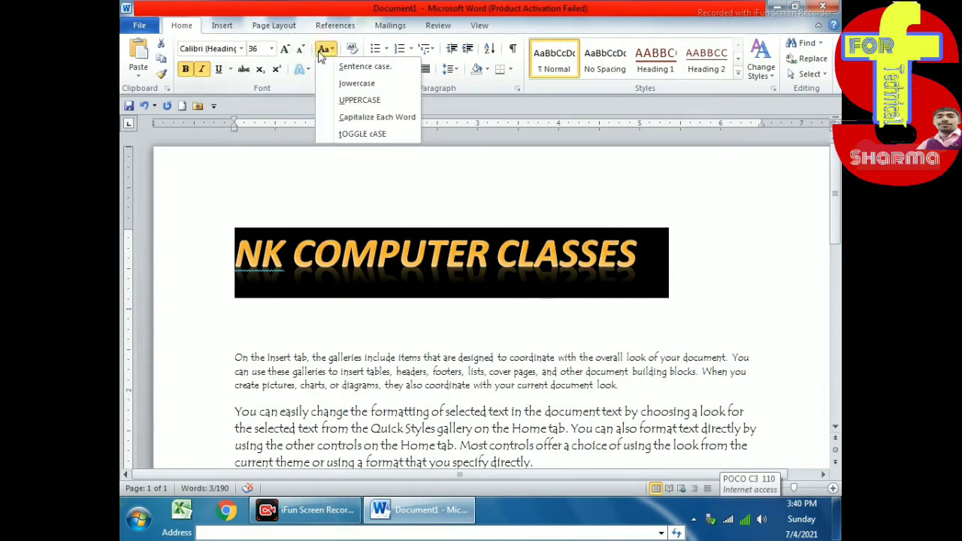
left_click(317, 211)
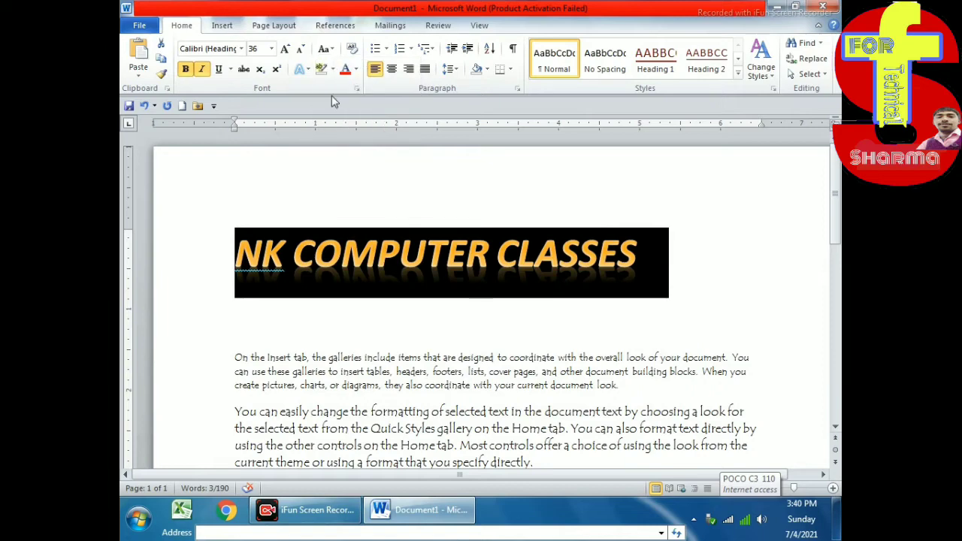
Highlight the first body paragraph in yellow up to 'coordinate with'
left_click(257, 368)
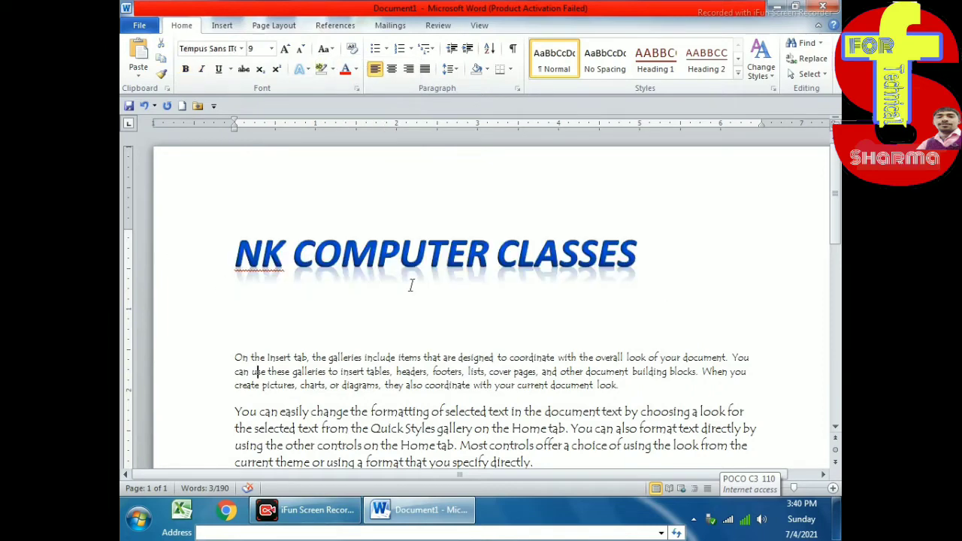
left_click_drag(259, 336, 487, 412)
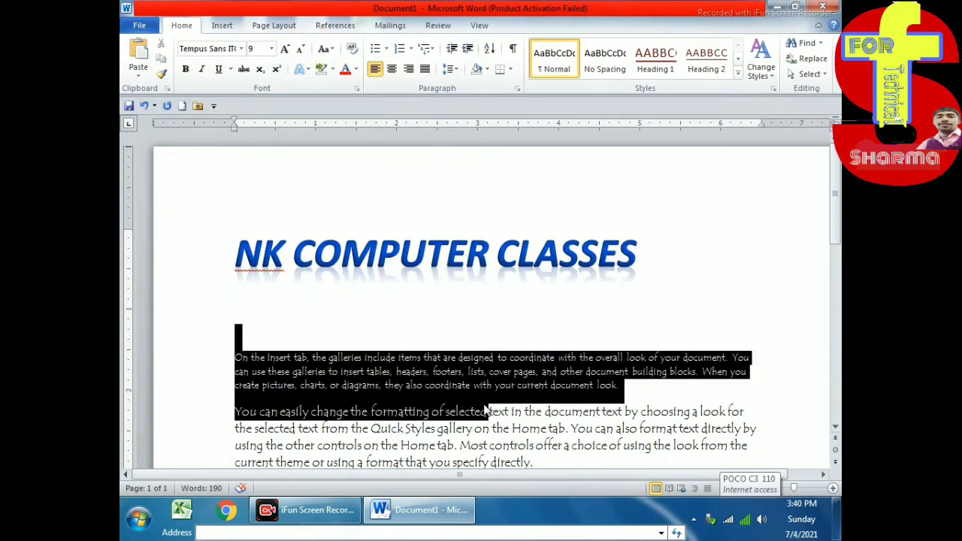
left_click(321, 69)
left_click(332, 70)
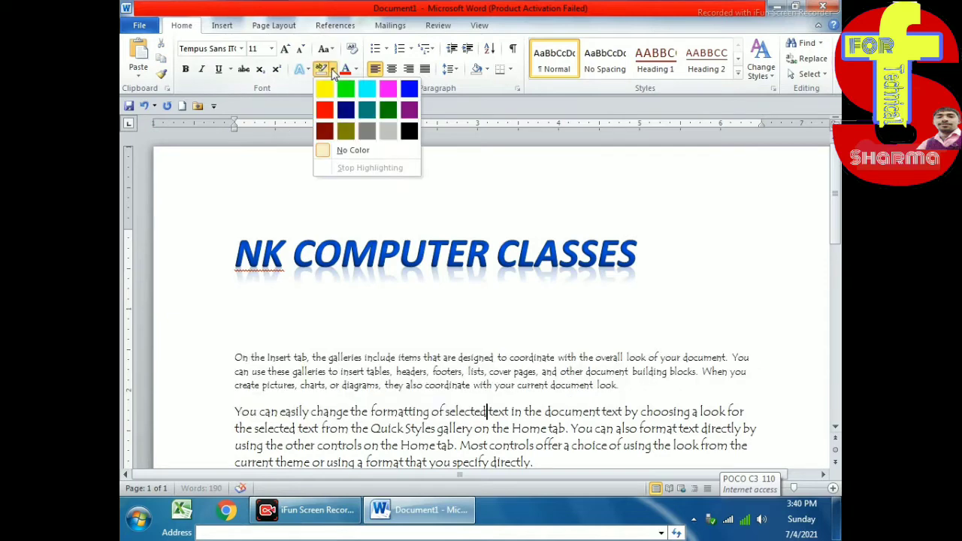
left_click(325, 90)
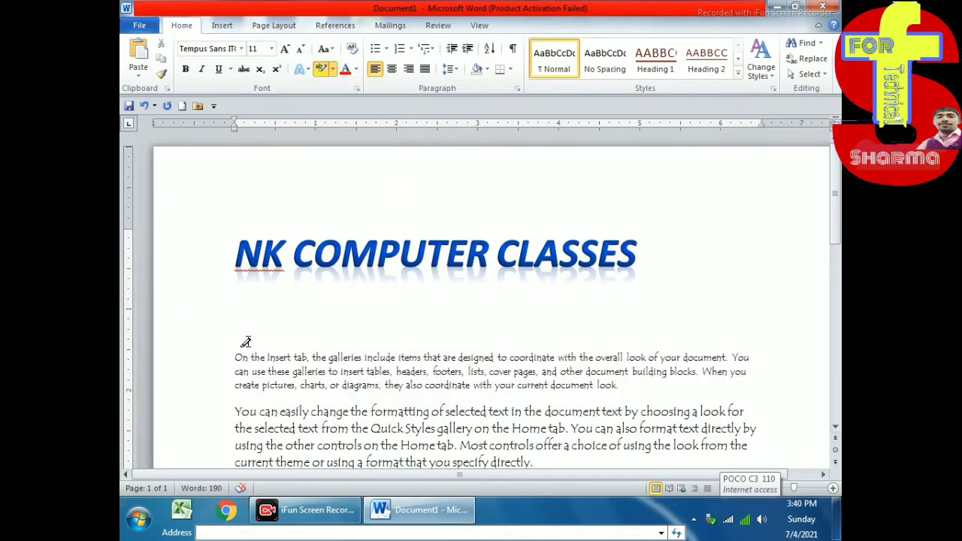
left_click_drag(237, 344, 492, 384)
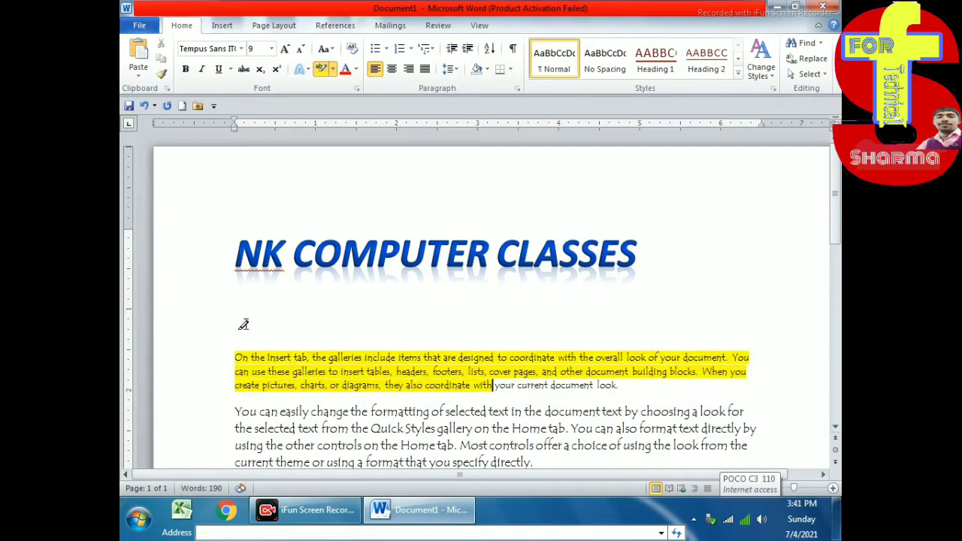
scroll(262, 382, "down", 4)
scroll(248, 301, "down", 1)
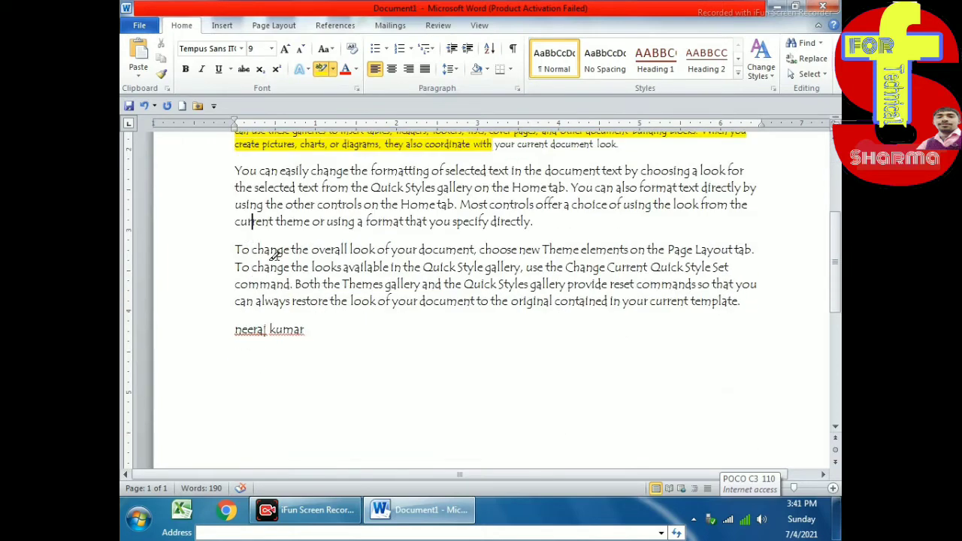
left_click_drag(248, 221, 417, 300)
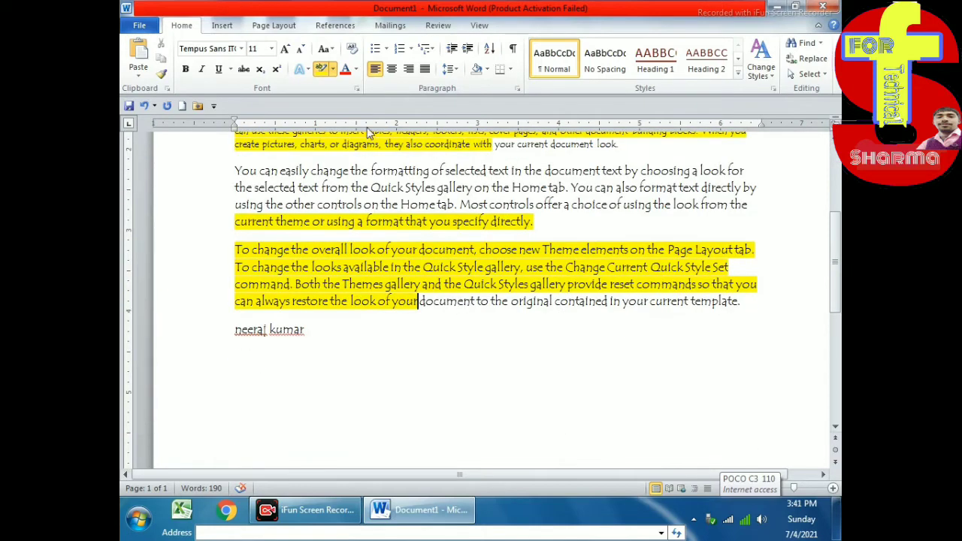
Highlight the text from 'current theme' through 'look of your' in red
left_click(357, 70)
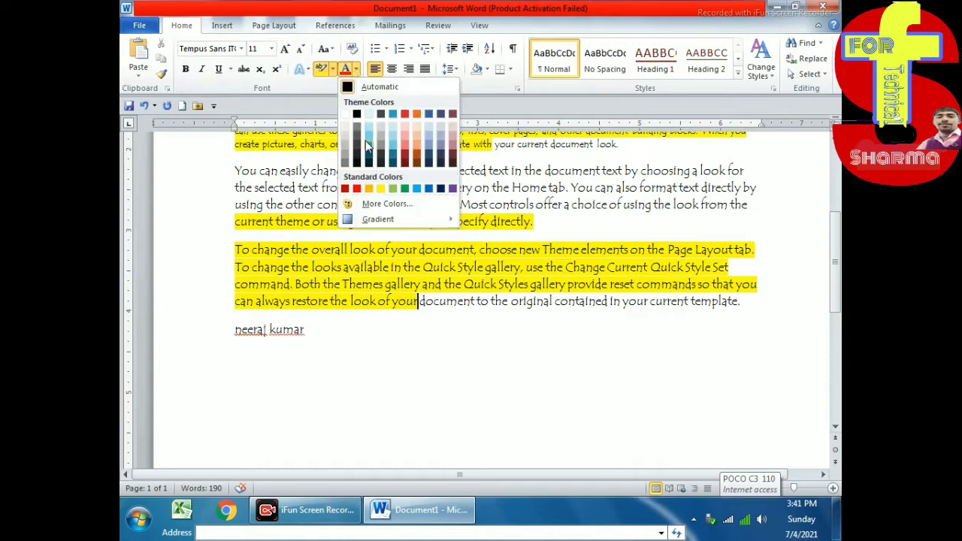
left_click(400, 252)
mouse_move(235, 221)
left_mouse_down()
mouse_move(290, 249)
mouse_move(290, 267)
left_mouse_up()
left_click(321, 69)
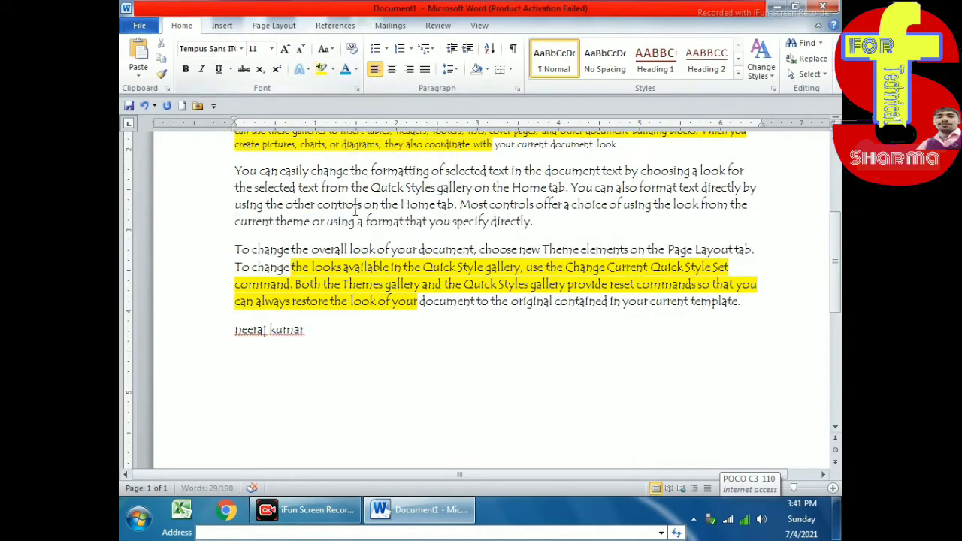
left_click(333, 69)
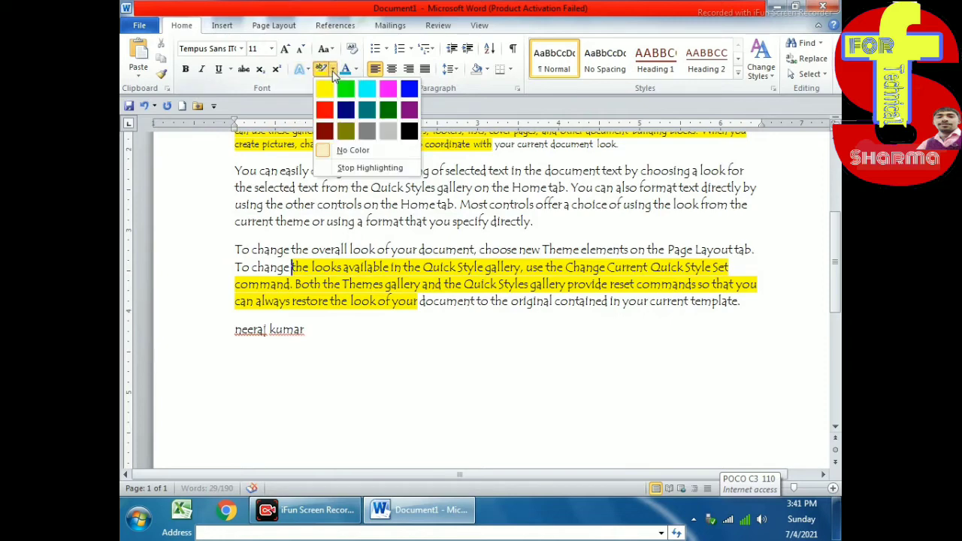
left_click(325, 90)
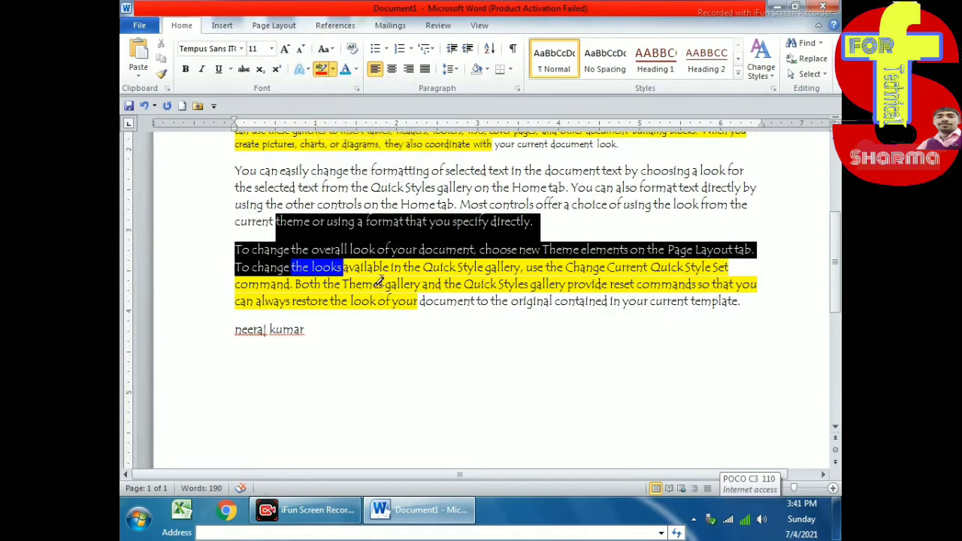
left_click_drag(276, 221, 417, 301)
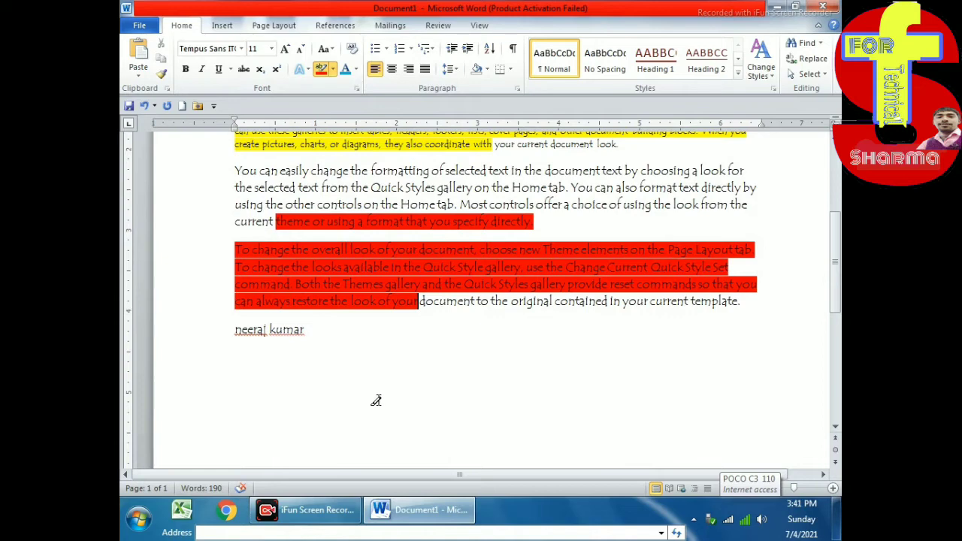
left_click_drag(414, 303, 235, 223)
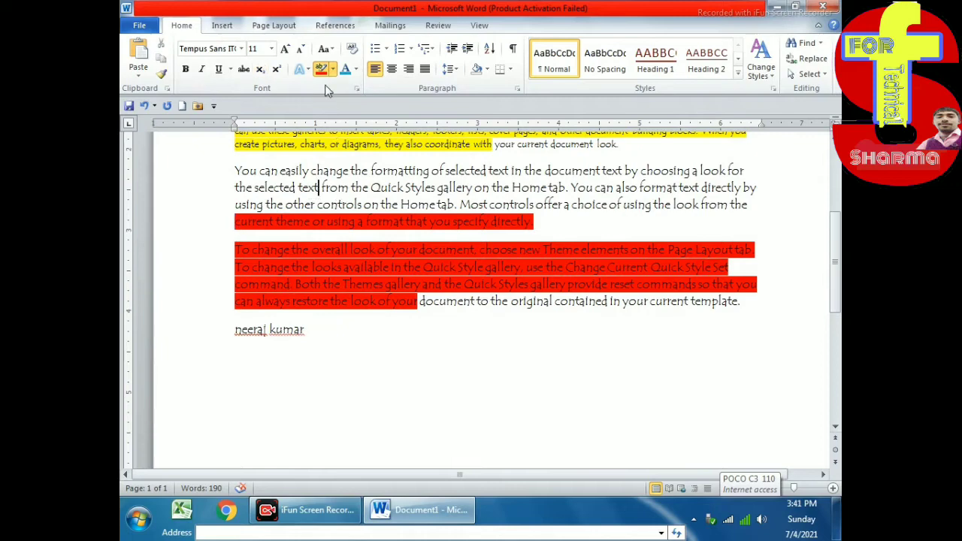
Centre the 'You can easily change' paragraph and narrow the red highlight to the 'To change the looks' sentence
left_click(391, 68)
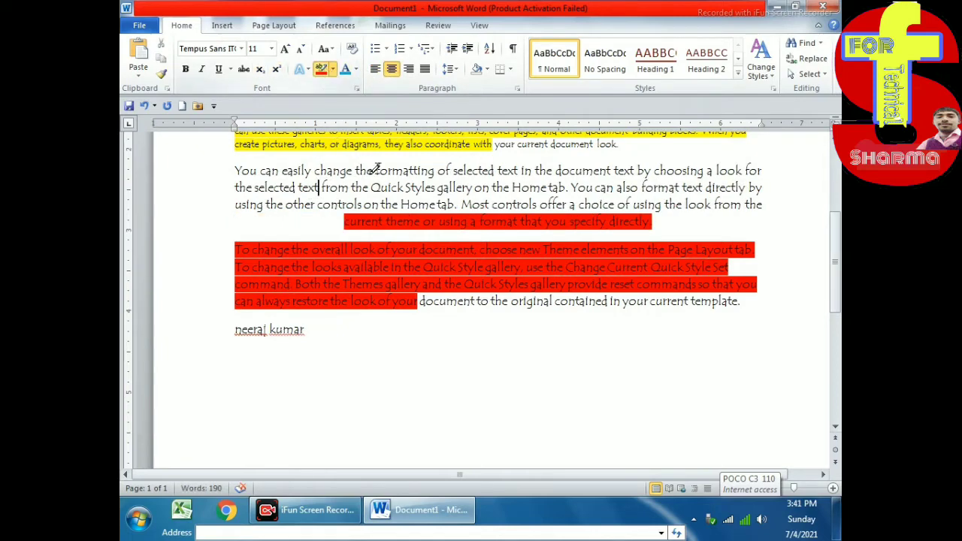
left_click_drag(384, 286, 343, 221)
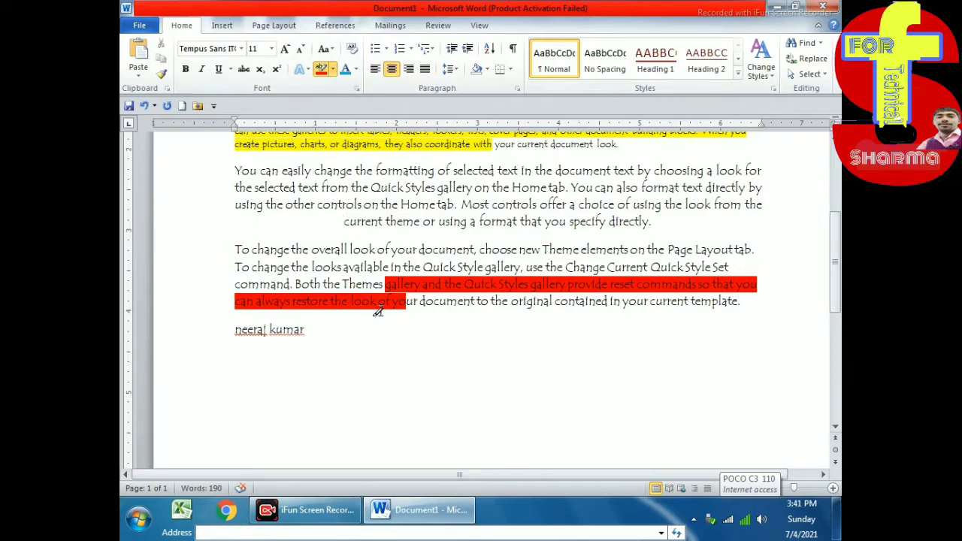
left_click_drag(400, 299, 235, 284)
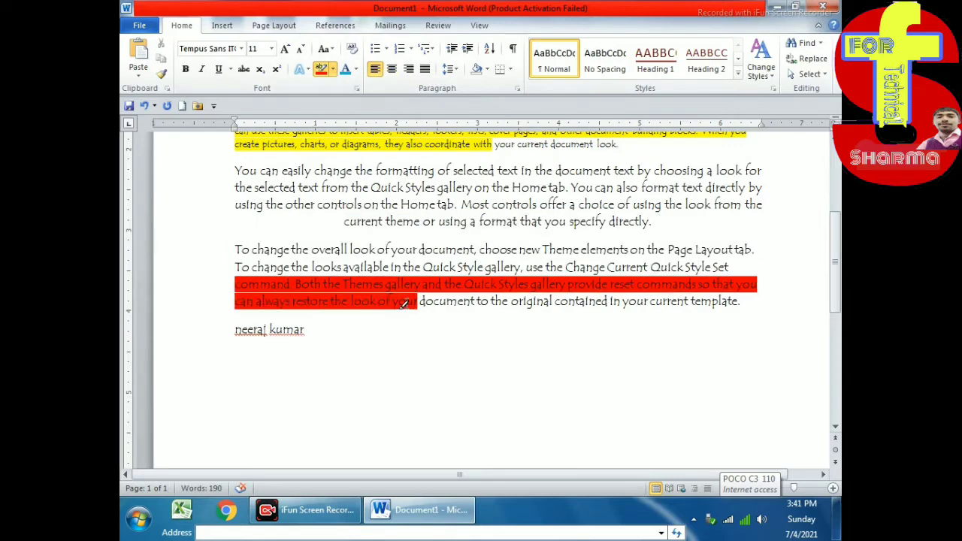
left_click_drag(403, 303, 293, 285)
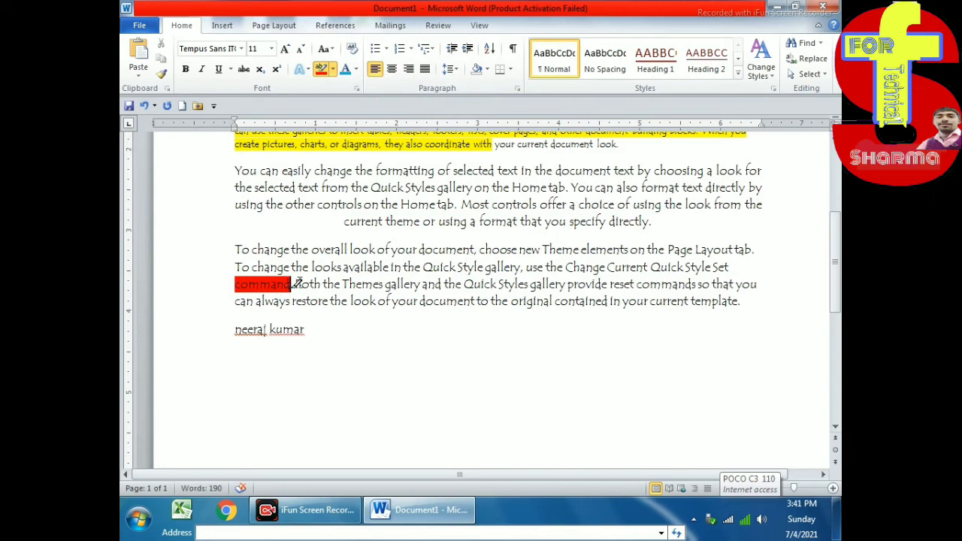
left_click_drag(293, 283, 229, 271)
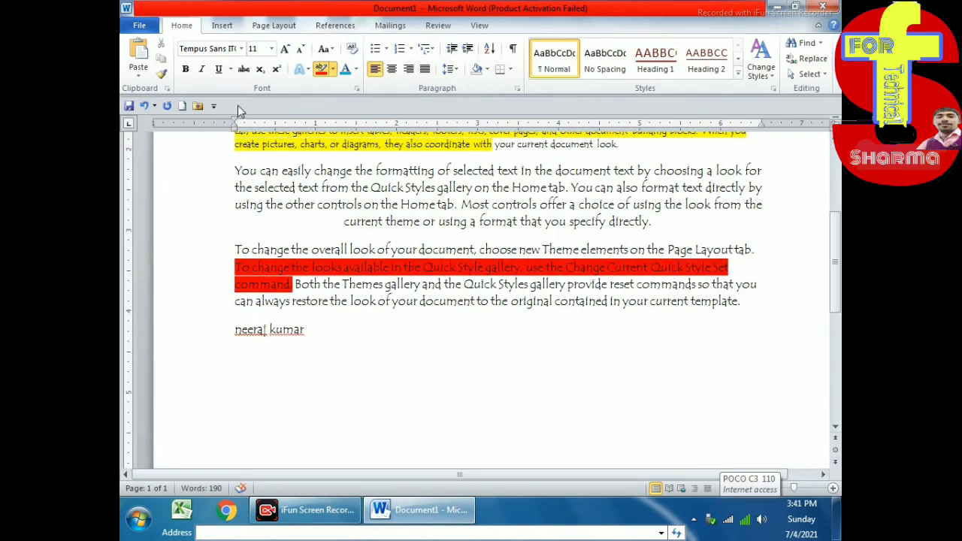
Remove the red highlight from the 'To change the looks…command.' sentence with No Color
left_click(190, 69)
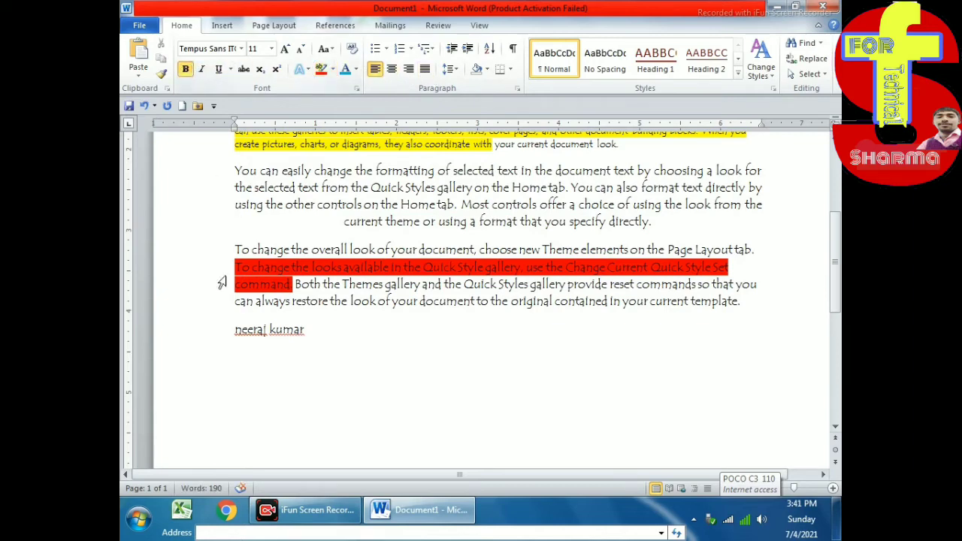
left_click_drag(234, 267, 293, 284)
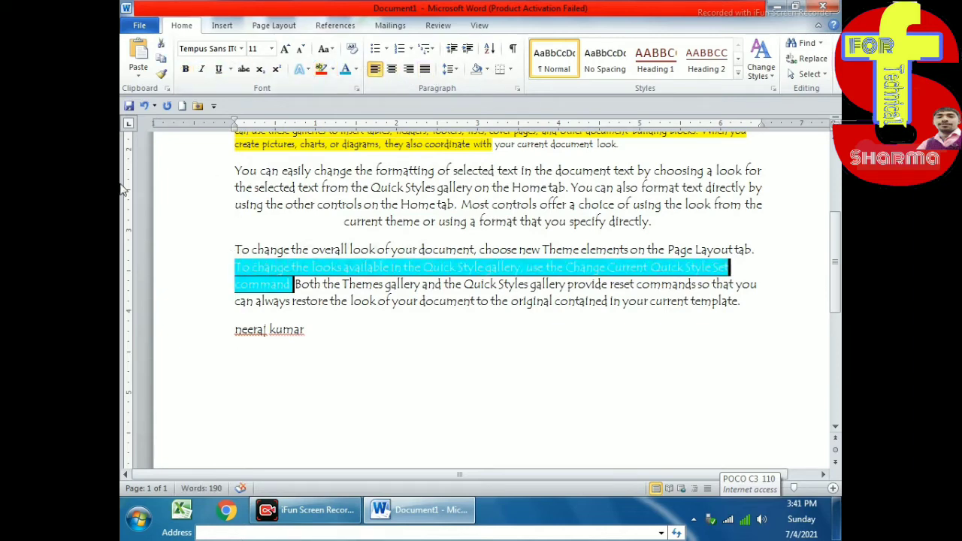
left_click(332, 72)
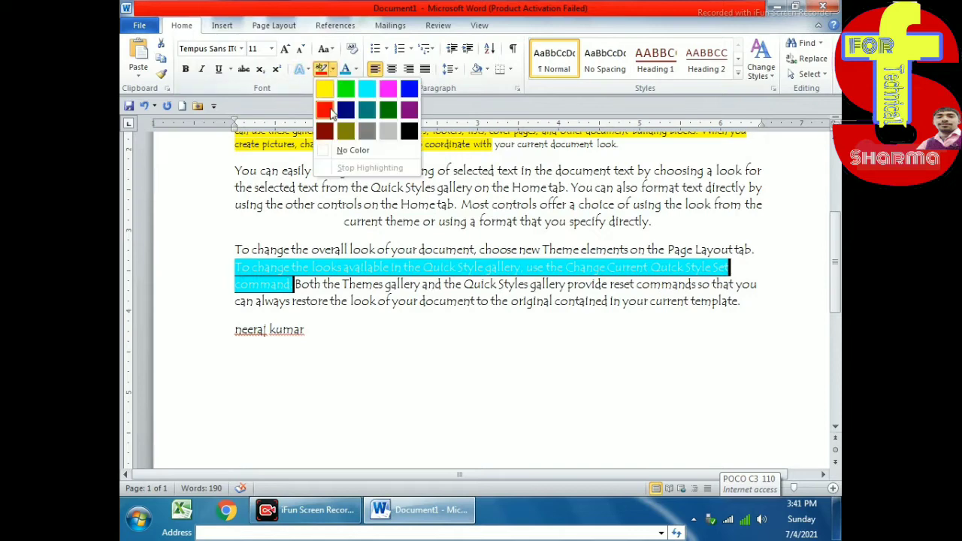
left_click(333, 148)
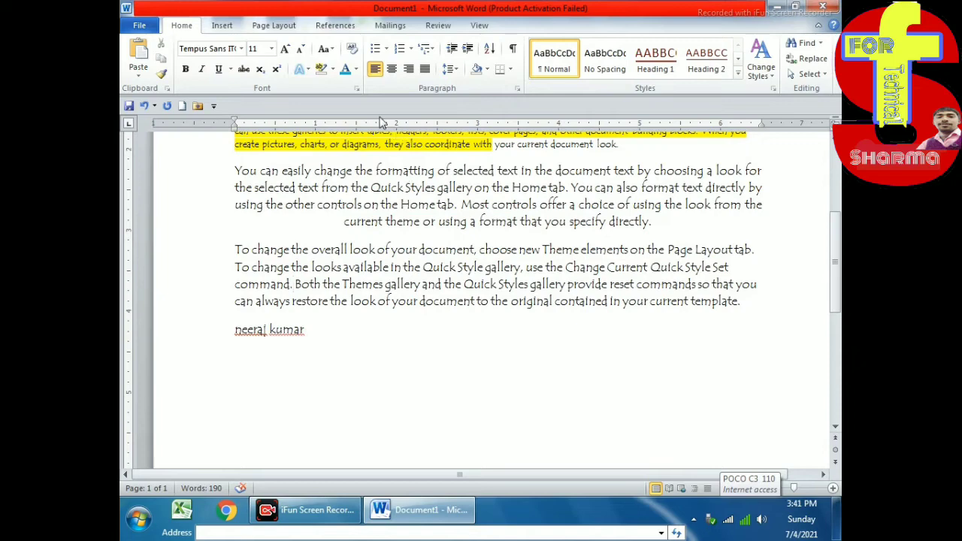
left_click(355, 69)
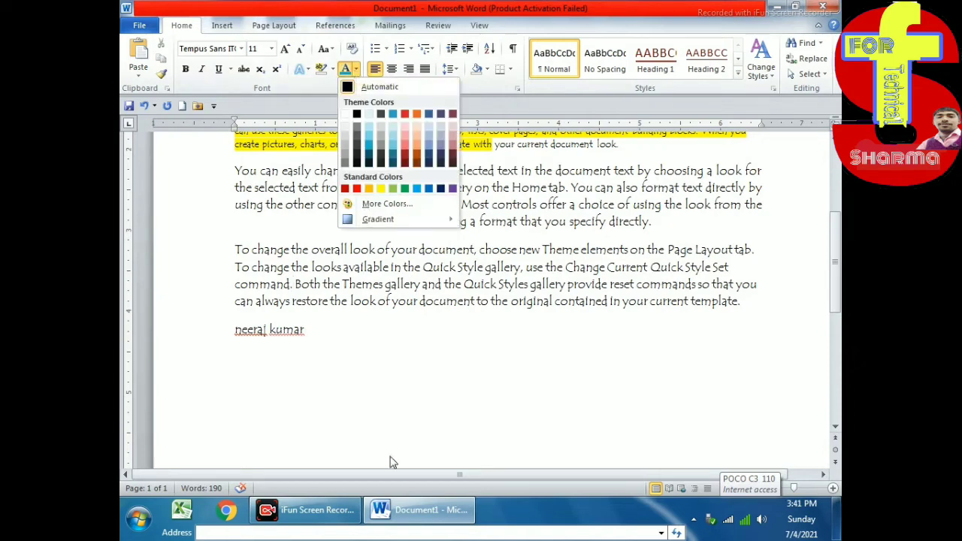
Select the last paragraph and name line and try shades in the More Colors dialog
left_click(328, 371)
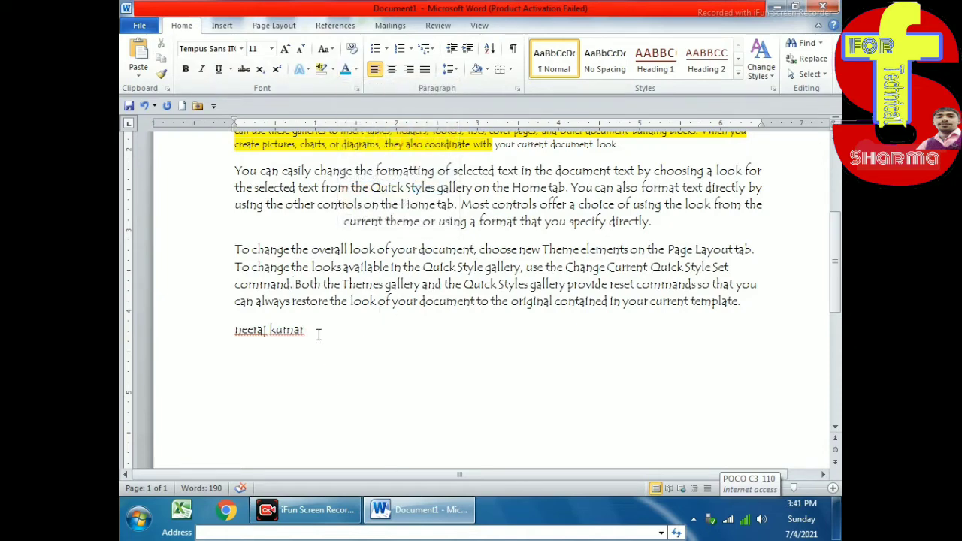
left_click_drag(318, 334, 217, 252)
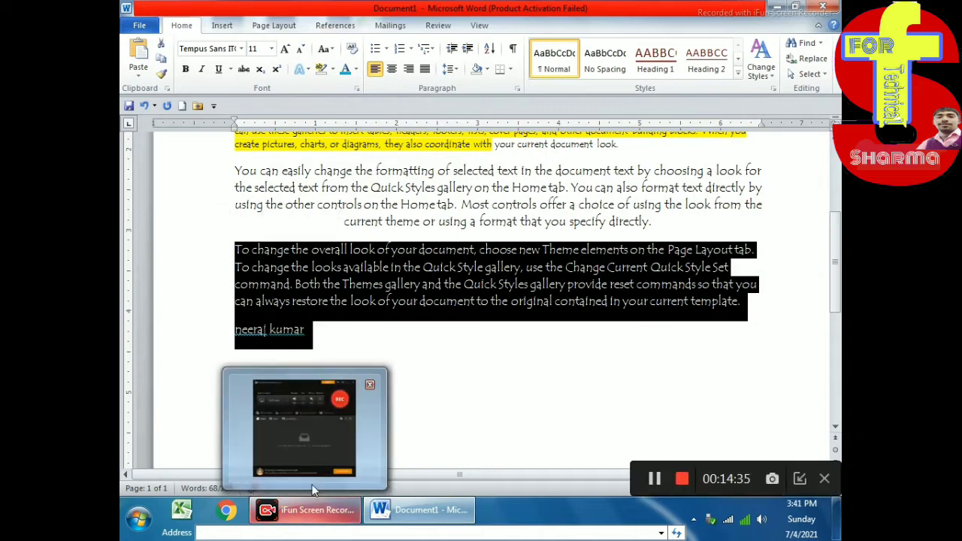
left_click(356, 69)
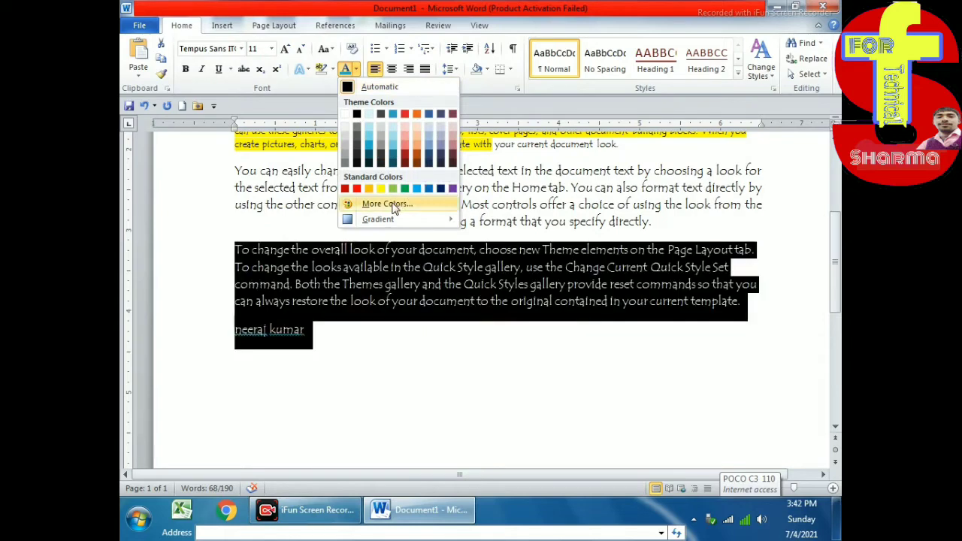
left_click(406, 203)
left_click(447, 205)
left_click(467, 275)
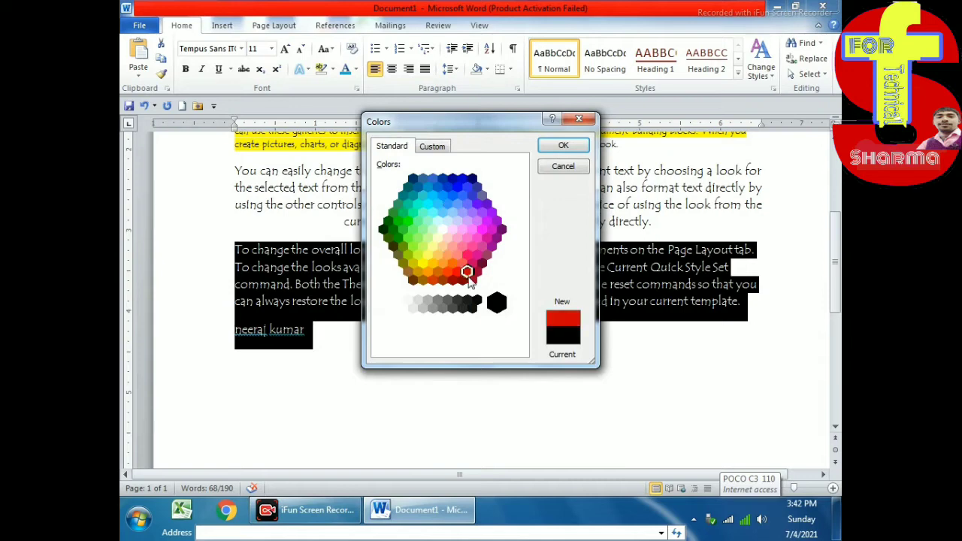
left_click(464, 193)
left_click(462, 180)
Colour the selected text a custom teal, RGB 53, 151, 155
left_click(431, 146)
left_click(441, 215)
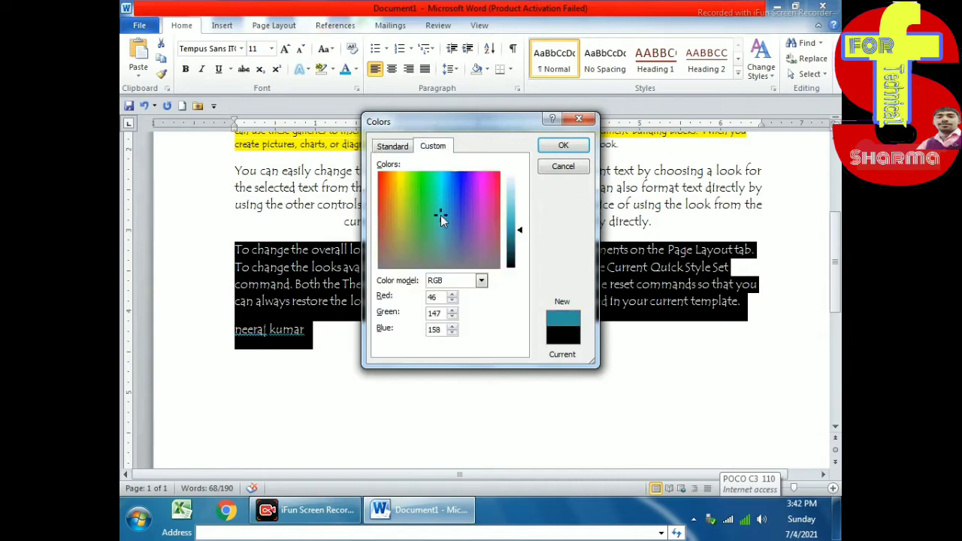
mouse_move(440, 215)
left_mouse_down()
mouse_move(416, 201)
mouse_move(440, 216)
left_mouse_up()
left_click(451, 295)
left_click(452, 294)
left_click(452, 296)
left_click(451, 332)
left_click(563, 145)
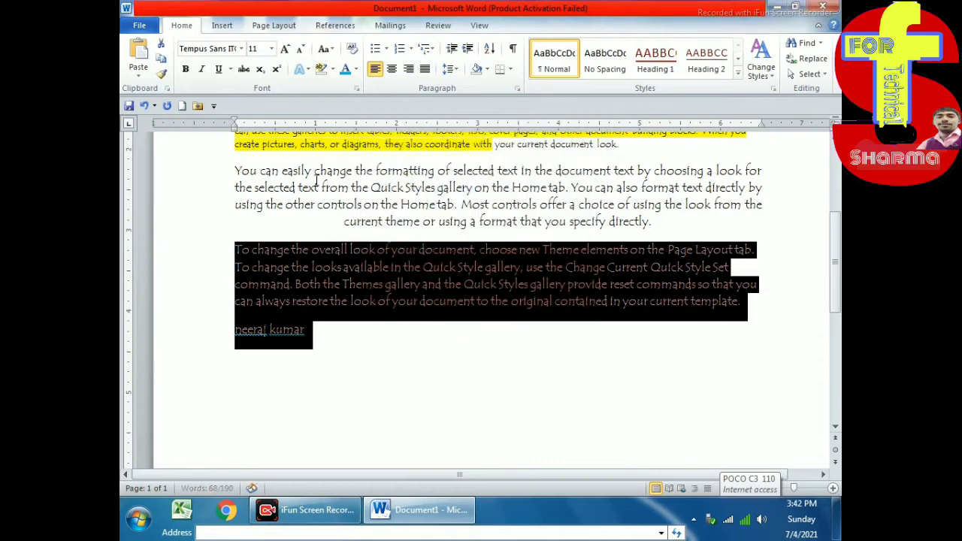
left_click(359, 337)
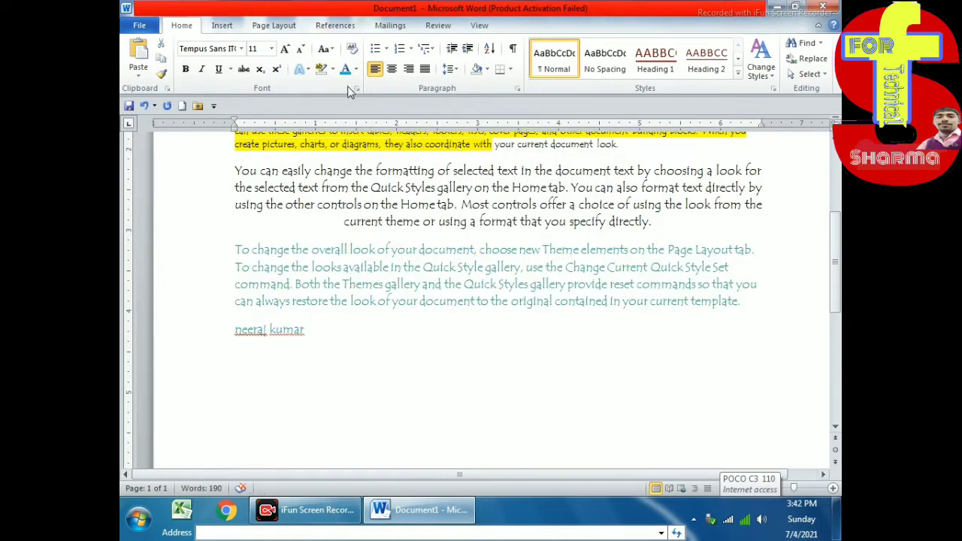
Clear formatting from the name line and paragraphs two and three, leaving 'to the original…current template.' teal
left_click(351, 48)
mouse_move(253, 238)
left_mouse_down()
mouse_move(356, 274)
mouse_move(489, 300)
left_mouse_up()
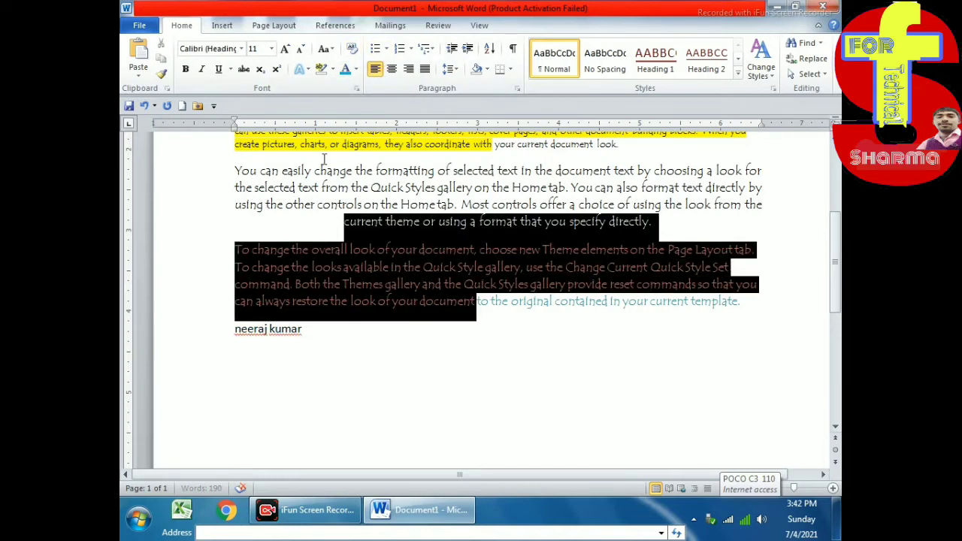
left_click(352, 48)
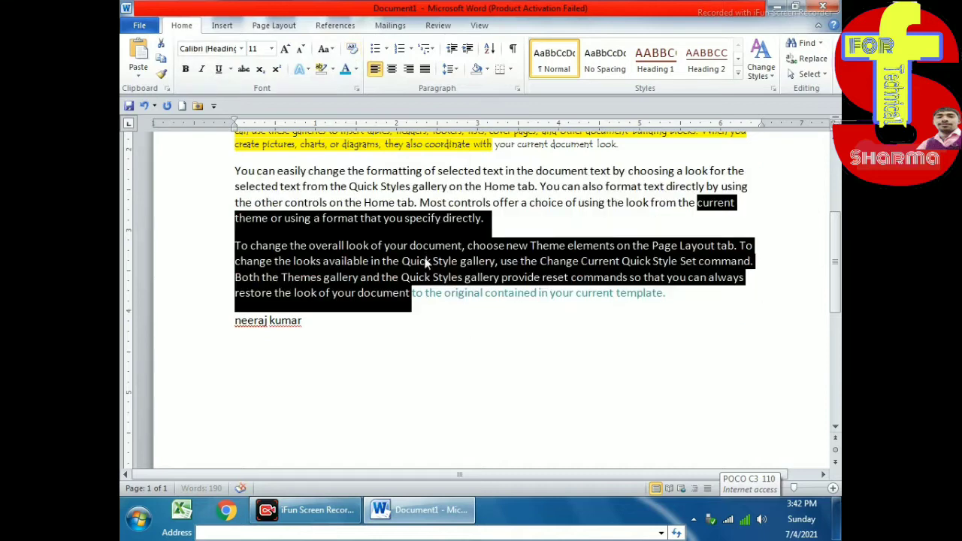
left_click(443, 297)
left_click_drag(666, 294, 576, 294)
left_click(271, 218, "shift")
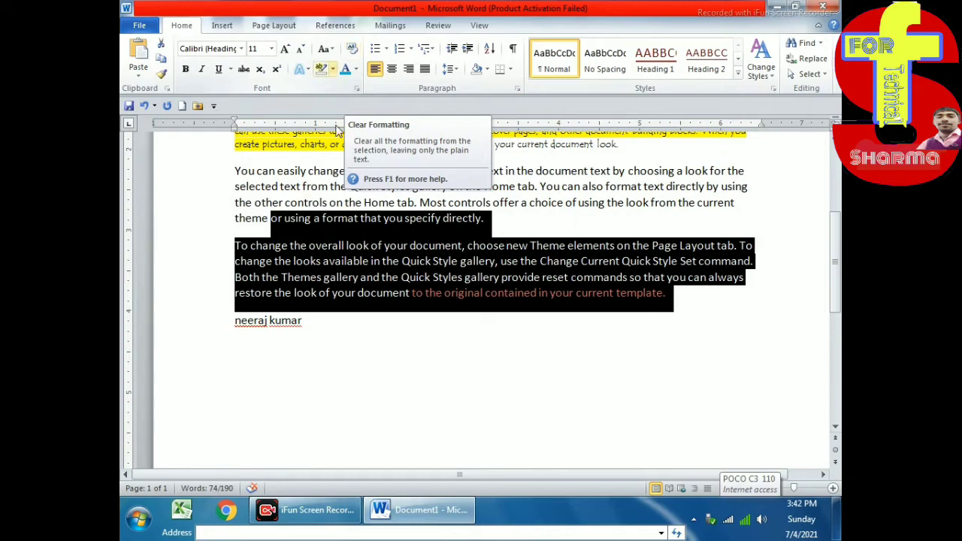
left_click(272, 202)
scroll(271, 210, "up", 2)
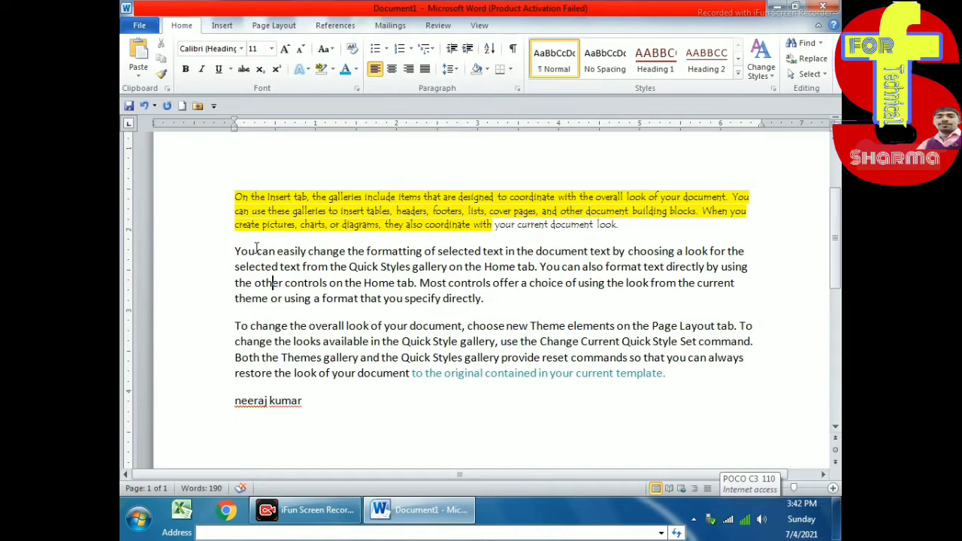
Make a selection bold, italic, underlined, struck through and subscript with a dark red text effect
left_click_drag(207, 225, 284, 344)
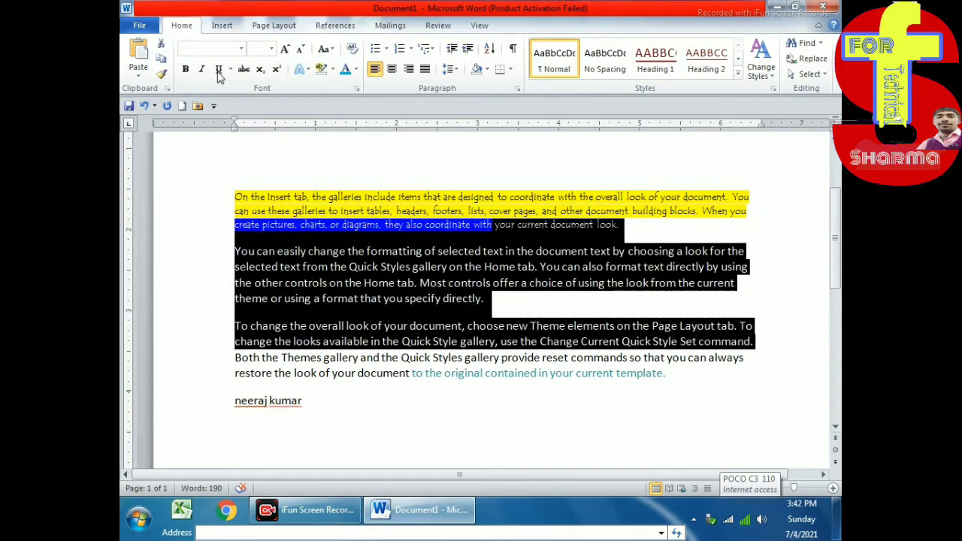
left_click(183, 69)
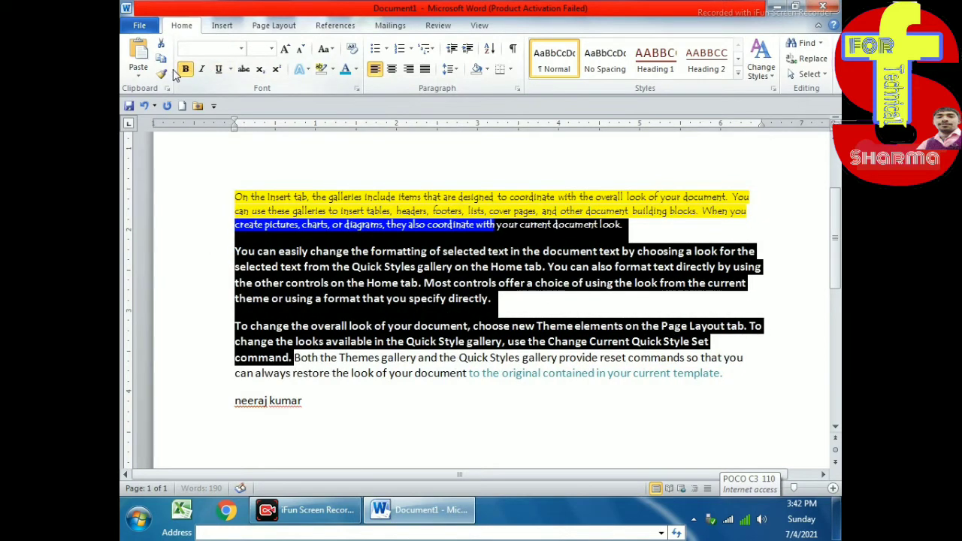
left_click(202, 69)
left_click(218, 69)
left_click(243, 70)
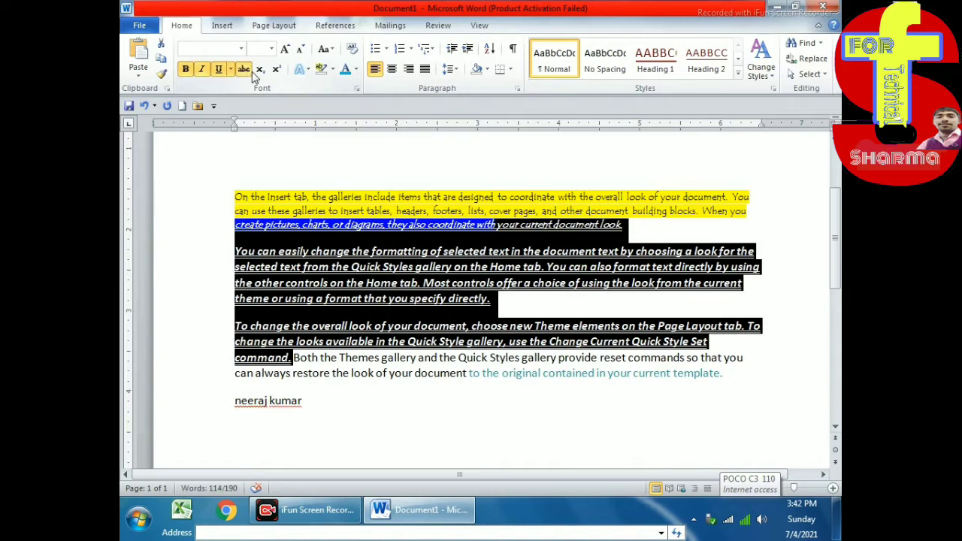
left_click(260, 69)
left_click(301, 70)
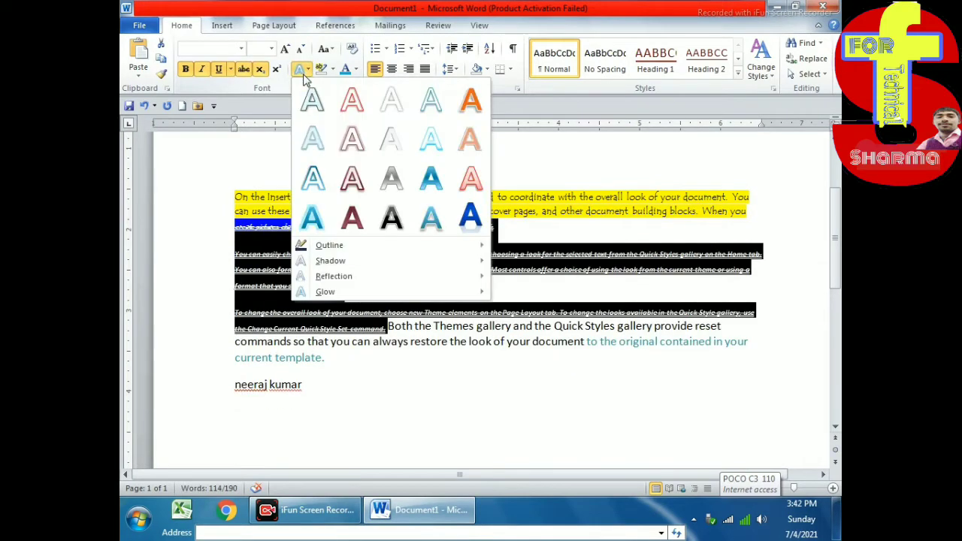
left_click(353, 177)
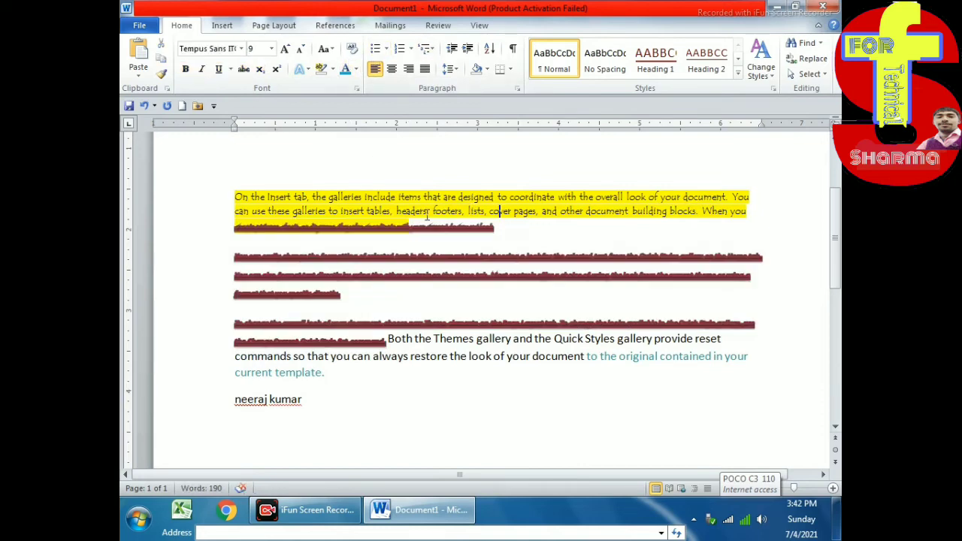
Select all the document text and clear its formatting
left_click_drag(327, 373, 232, 135)
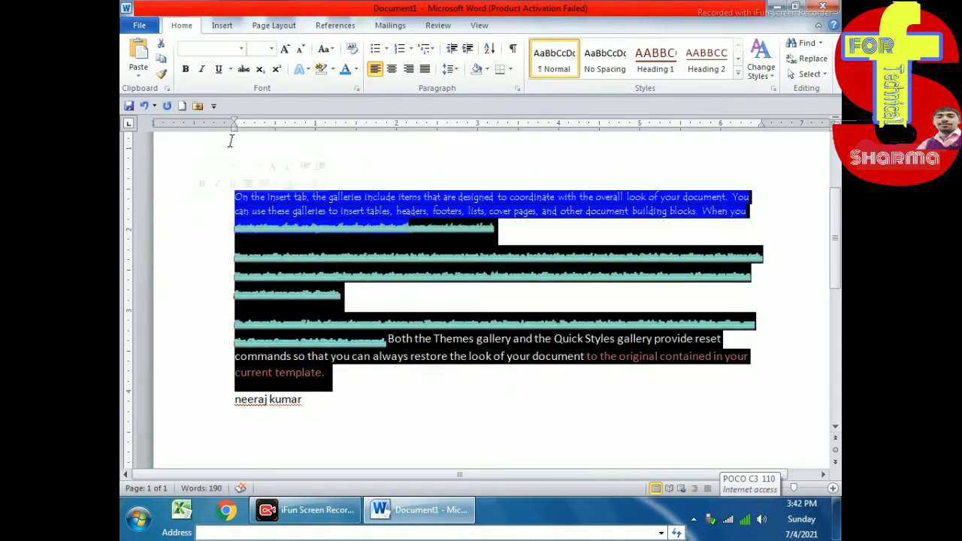
left_click(351, 50)
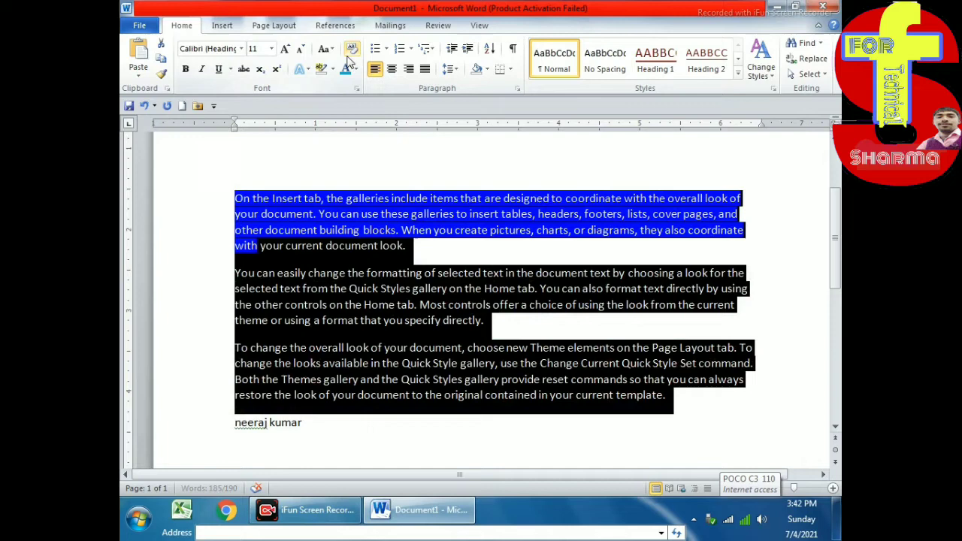
left_click(399, 169)
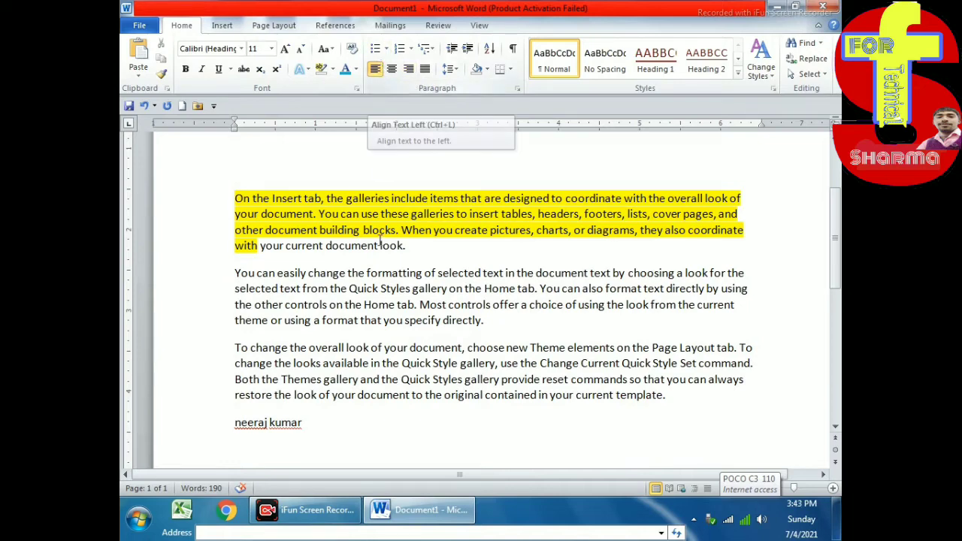
Delete all the text in the document
mouse_move(216, 183)
left_mouse_down()
mouse_move(362, 406)
mouse_move(451, 450)
left_mouse_up()
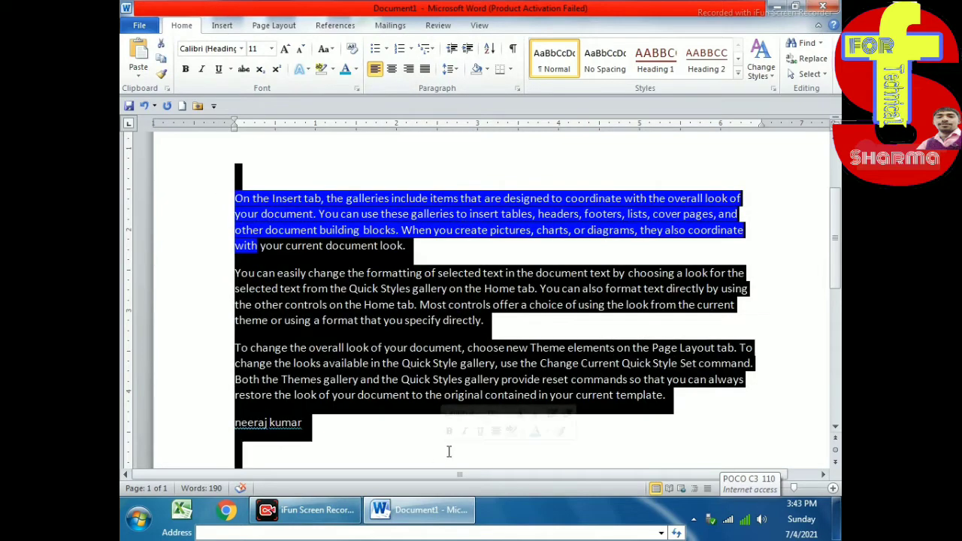
key("Delete")
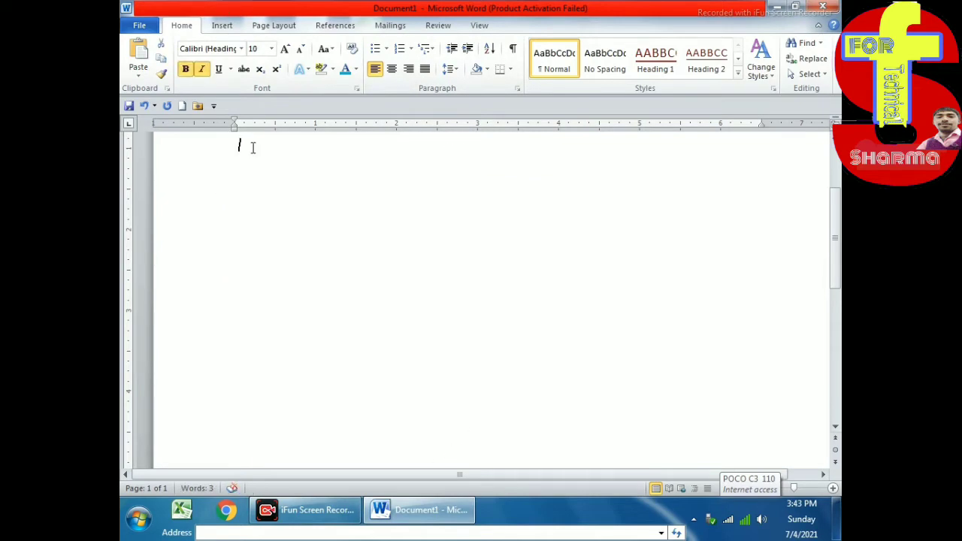
type("ne")
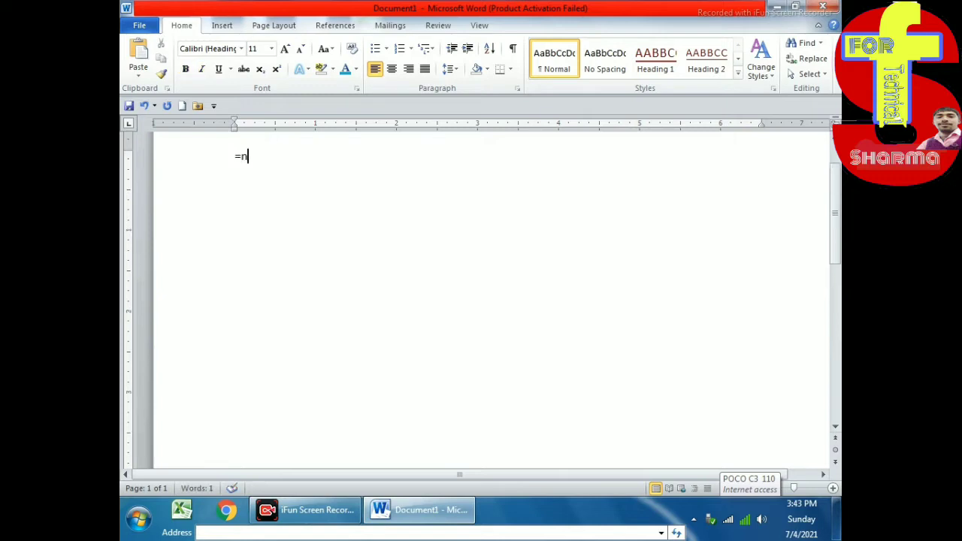
key("BackSpace")
key("BackSpace")
type("nk c")
type("o")
key("BackSpace")
key("BackSpace")
key("BackSpace")
key("BackSpace")
Generate three sample paragraphs with =rand() and break 'On the Insert tab,' onto its own line, then select it
type("=ra")
type("nd")
type("(")
key("Return")
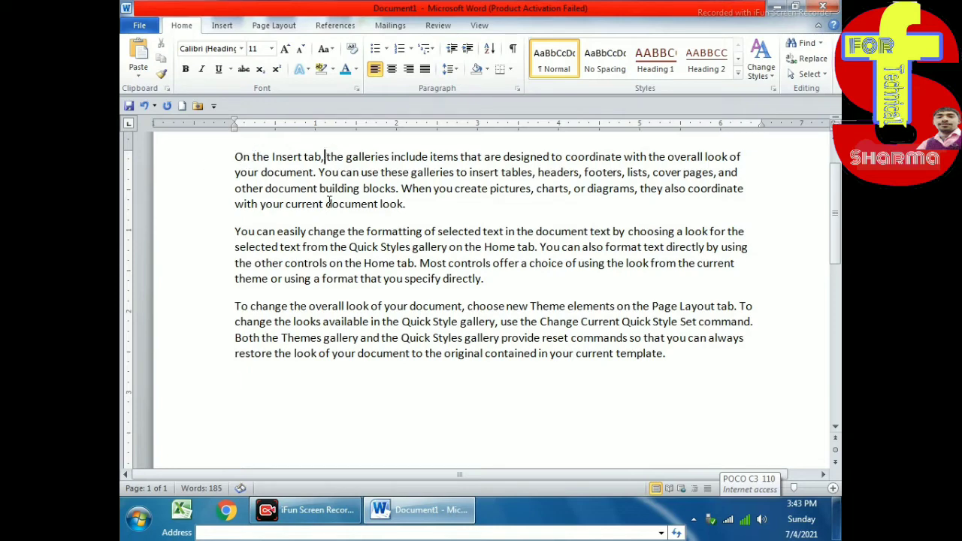
key("Return")
key("Return")
key("Return")
key("Return")
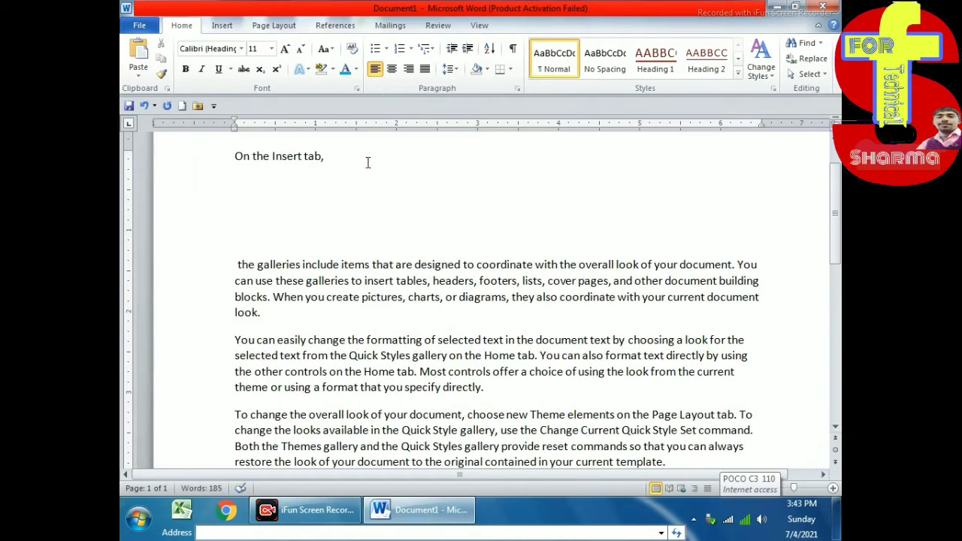
left_click_drag(327, 155, 226, 159)
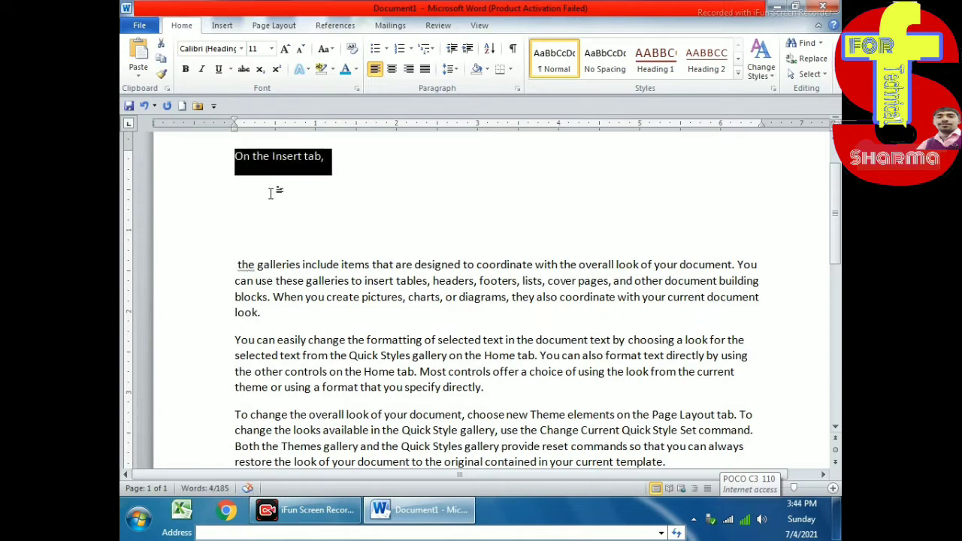
Try centre, right and left alignment on the 'On the Insert tab,' line with the buttons and Ctrl+E/R/L
left_click(391, 69)
left_click(408, 68)
left_click(375, 68)
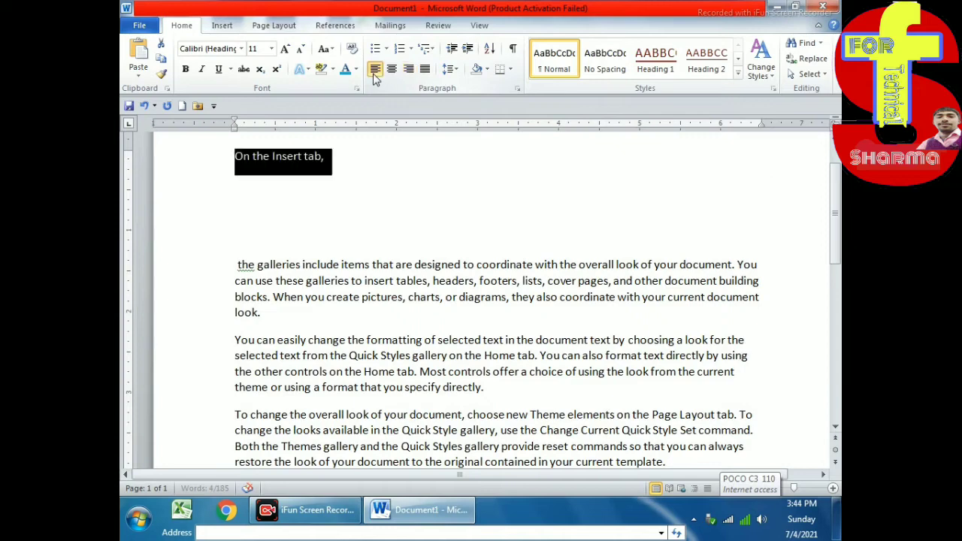
key("ctrl+e")
key("ctrl+r")
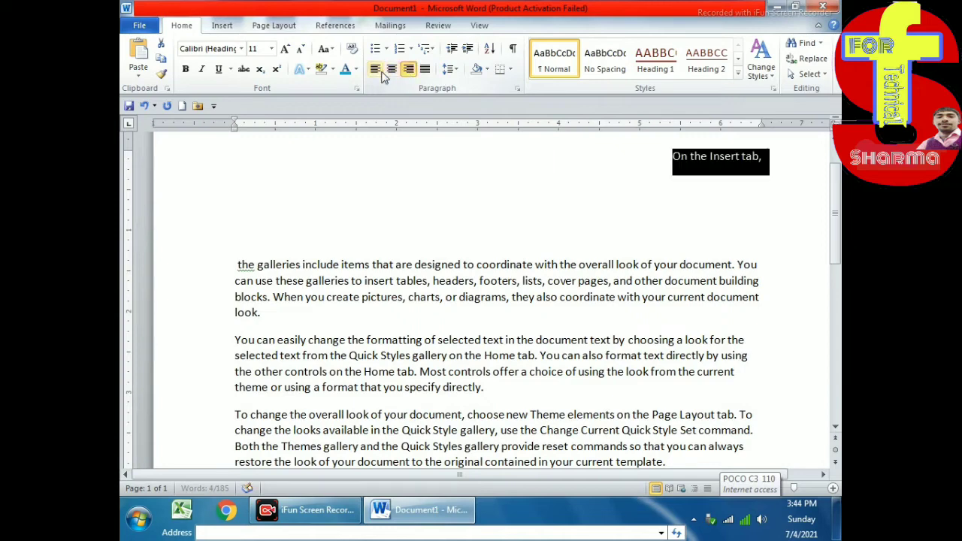
key("ctrl+l")
left_click(392, 68)
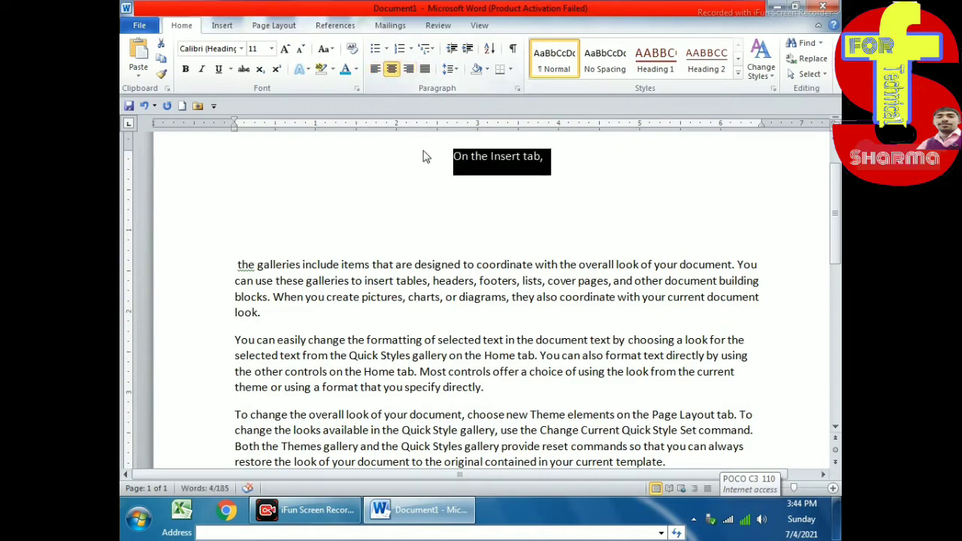
key("Left")
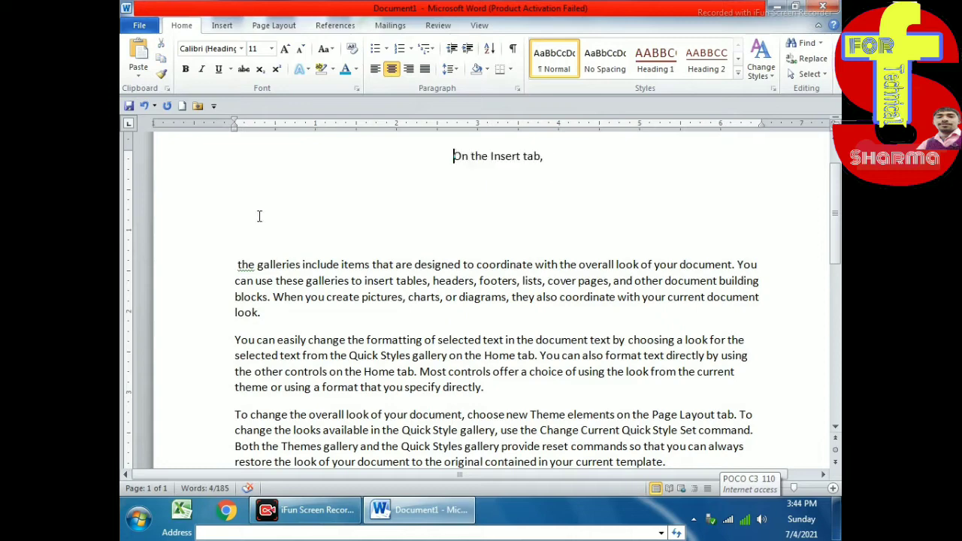
scroll(258, 275, "down", 2)
scroll(361, 225, "up", 4)
Reselect the line and cycle through justify, right, centre and left alignment
left_click(488, 258)
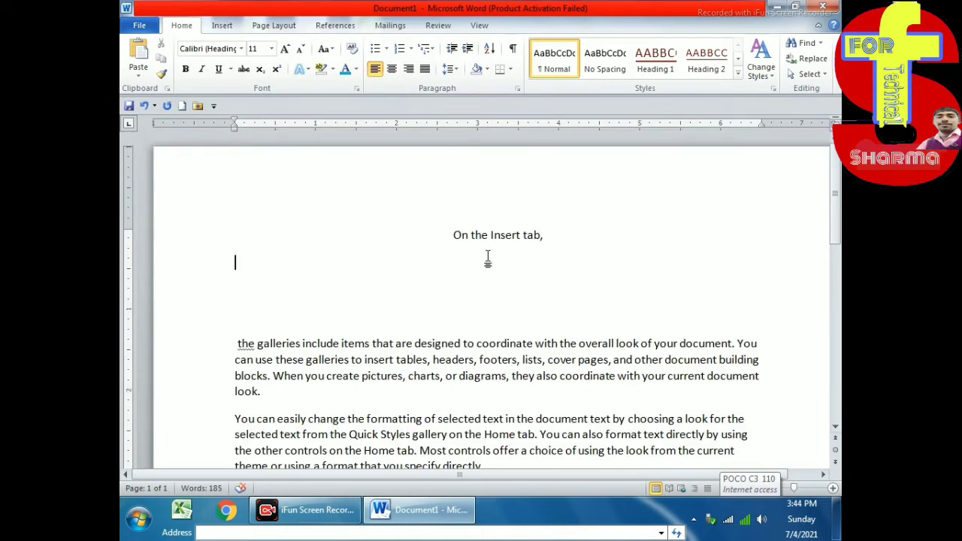
left_click(433, 225)
triple_click(562, 223)
left_click(424, 69)
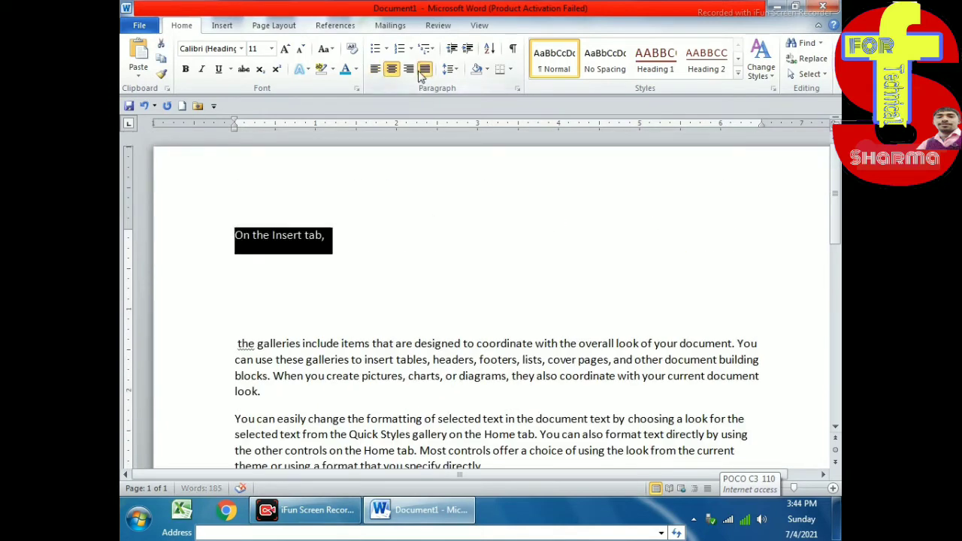
left_click(424, 69)
left_click(425, 69)
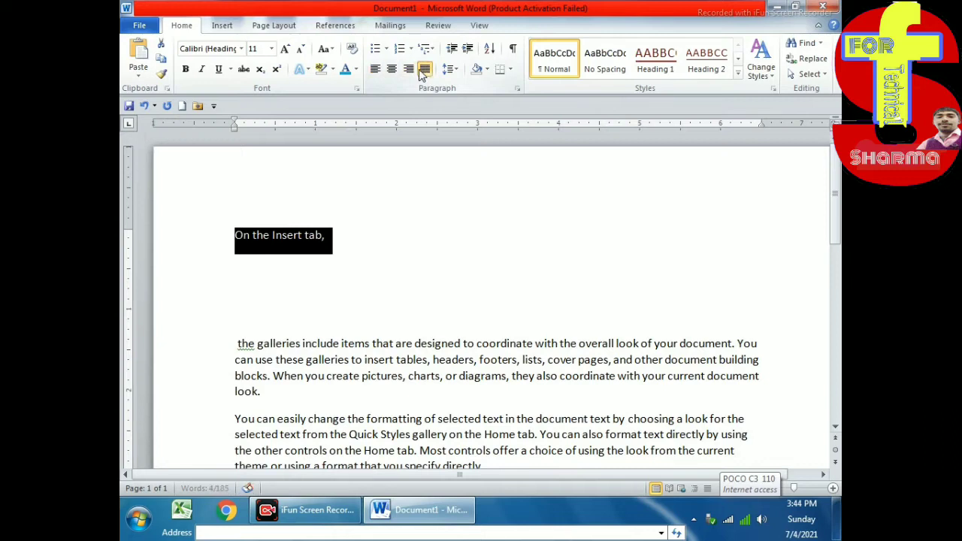
left_click(408, 69)
left_click(397, 69)
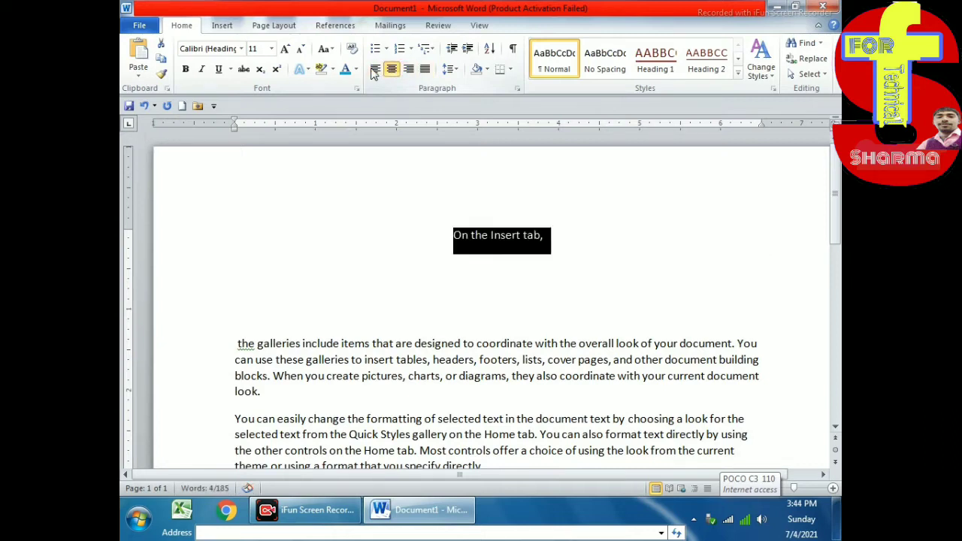
left_click(375, 69)
left_click(424, 69)
left_click(425, 70)
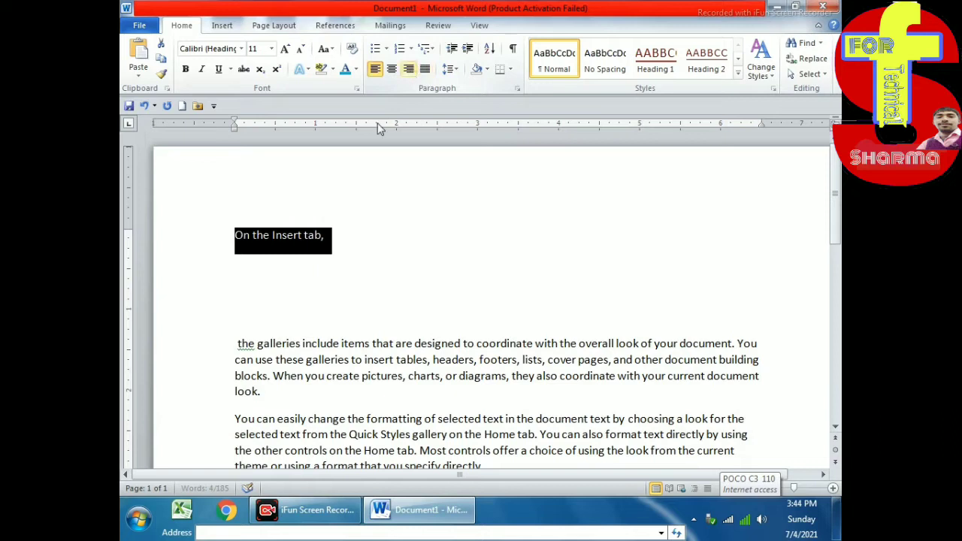
left_click(367, 225)
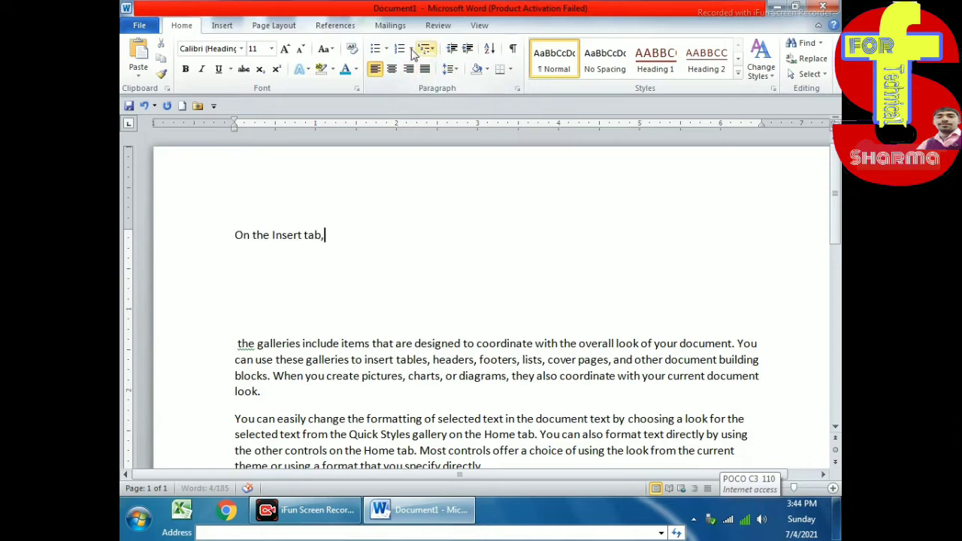
Select all the old document text and delete it
left_click(386, 48)
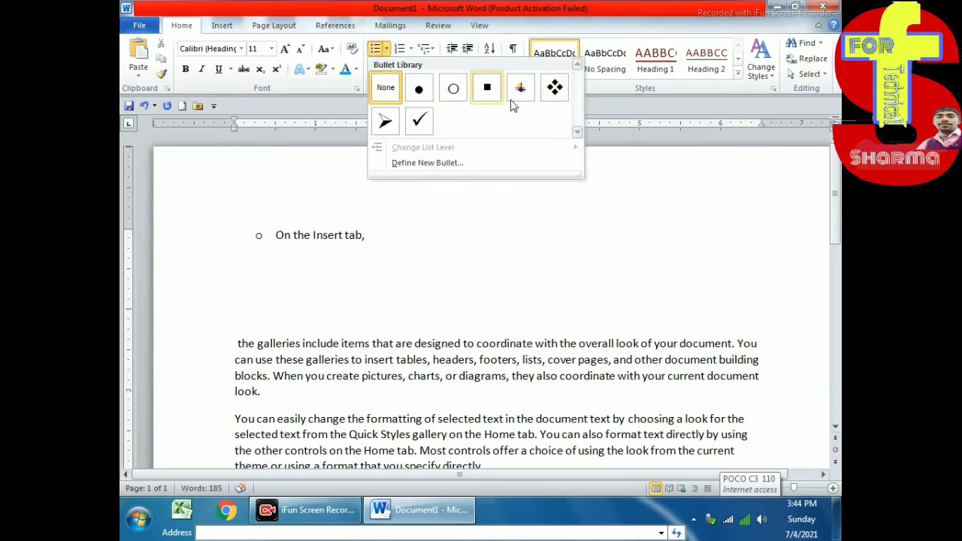
left_click(427, 272)
triple_click(193, 201)
scroll(404, 348, "down", 3)
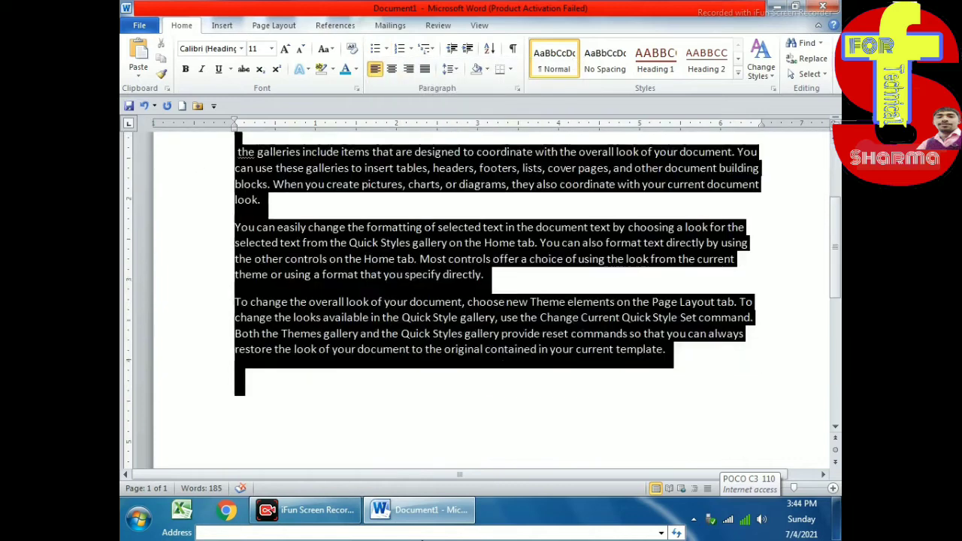
scroll(403, 347, "down", 3)
scroll(361, 316, "up", 3)
scroll(361, 316, "up", 3)
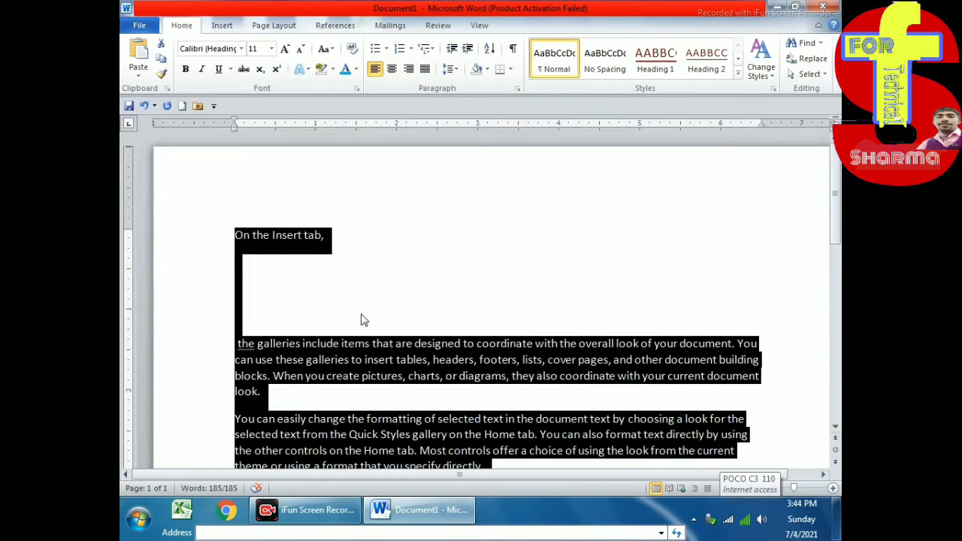
key("Delete")
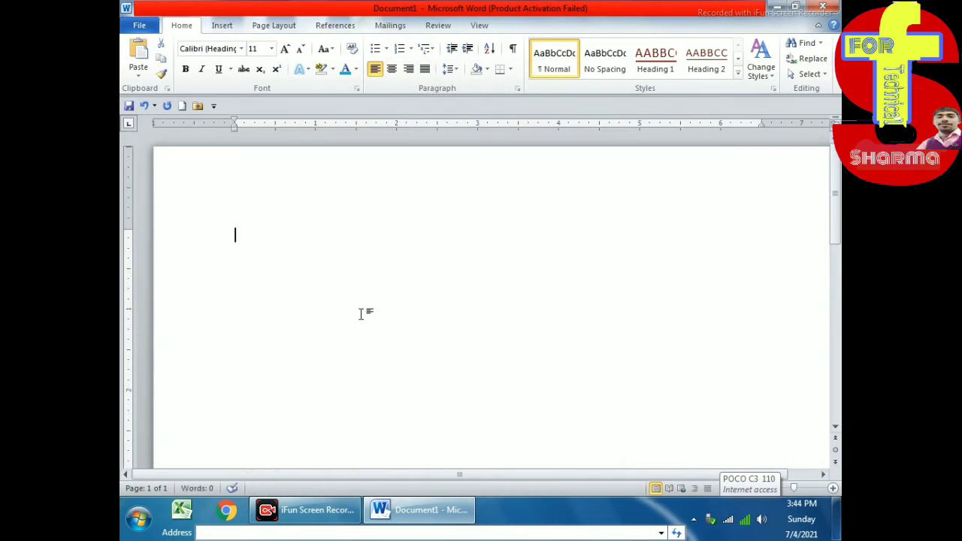
Start a list with diamond bullets from the Bullets gallery
left_click(387, 49)
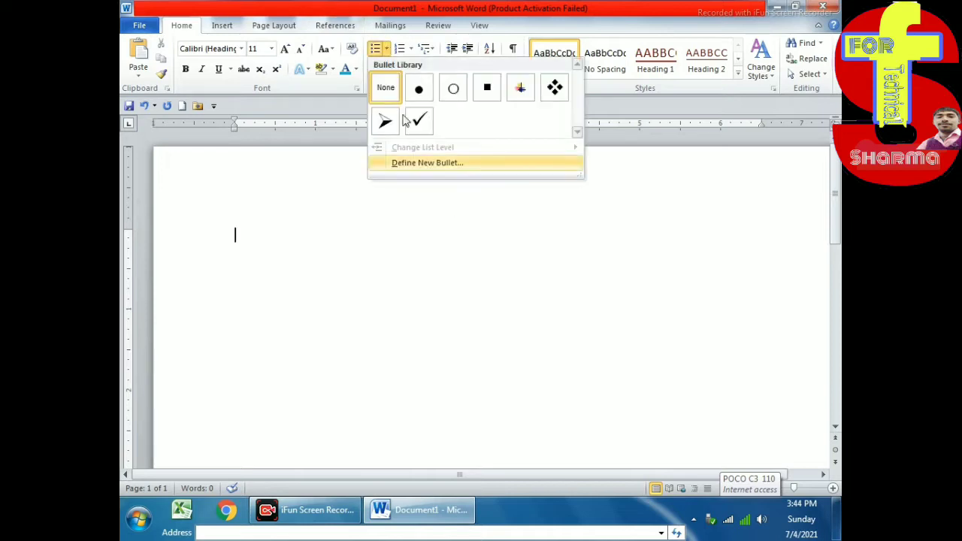
left_click(473, 226)
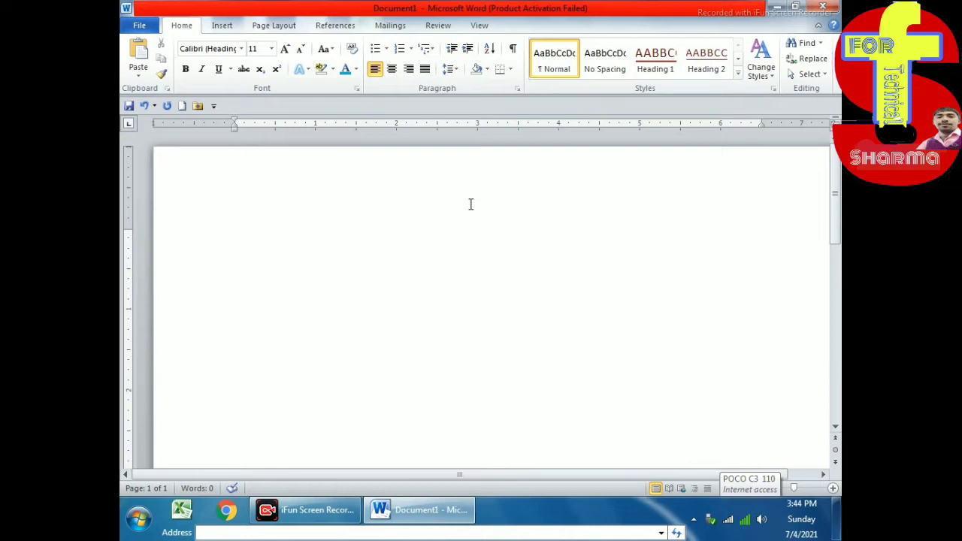
left_click(387, 49)
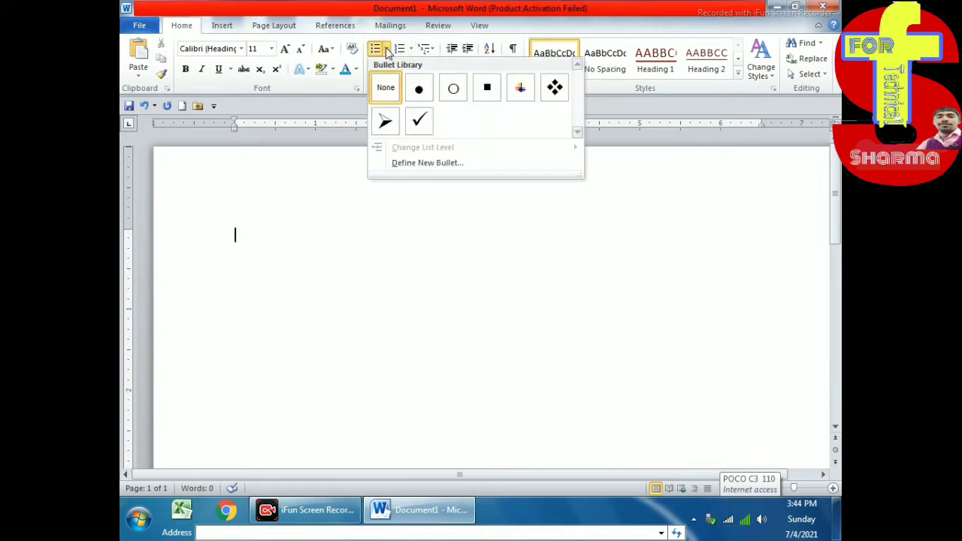
left_click(554, 88)
Type the writer's name and an age line as bullets, then select and delete both lines
type("M")
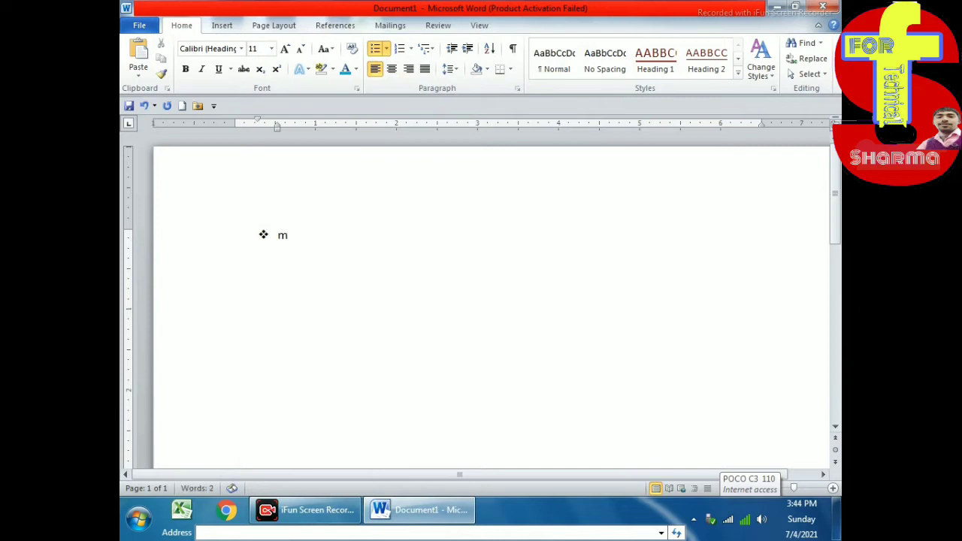
type("y name ")
type("is neeraj")
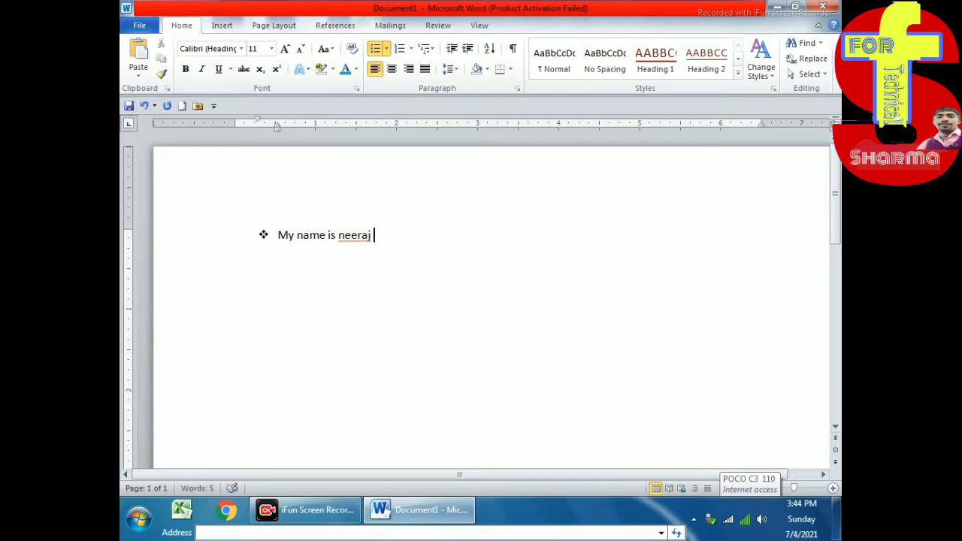
type(" kumar")
key("Return")
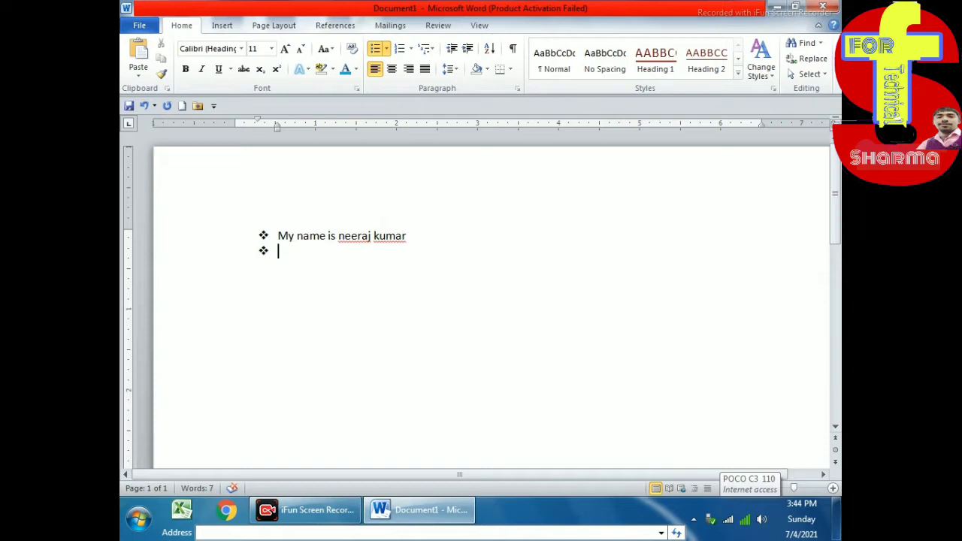
type("a")
key("BackSpace")
type("am")
type(" 19 year")
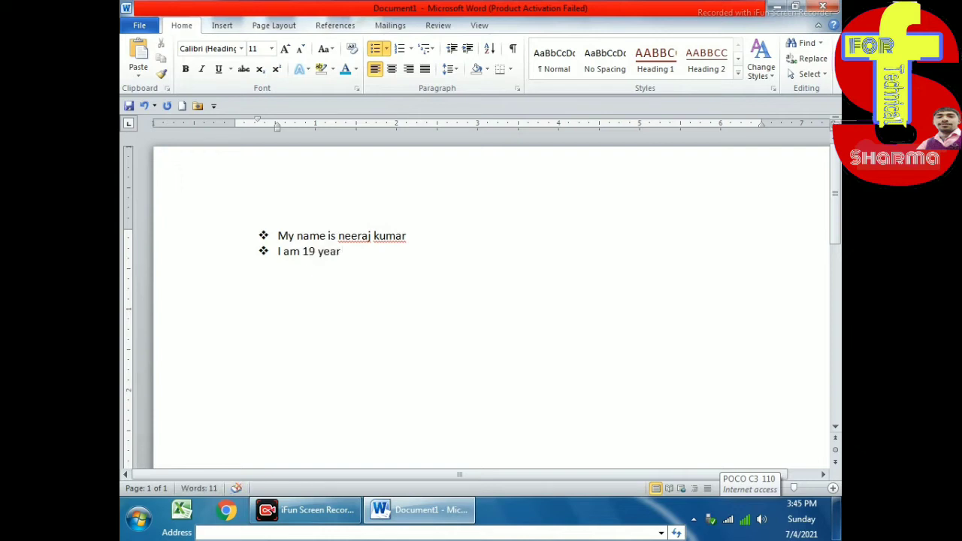
type(" sold")
key("Return")
left_click_drag(413, 321, 197, 221)
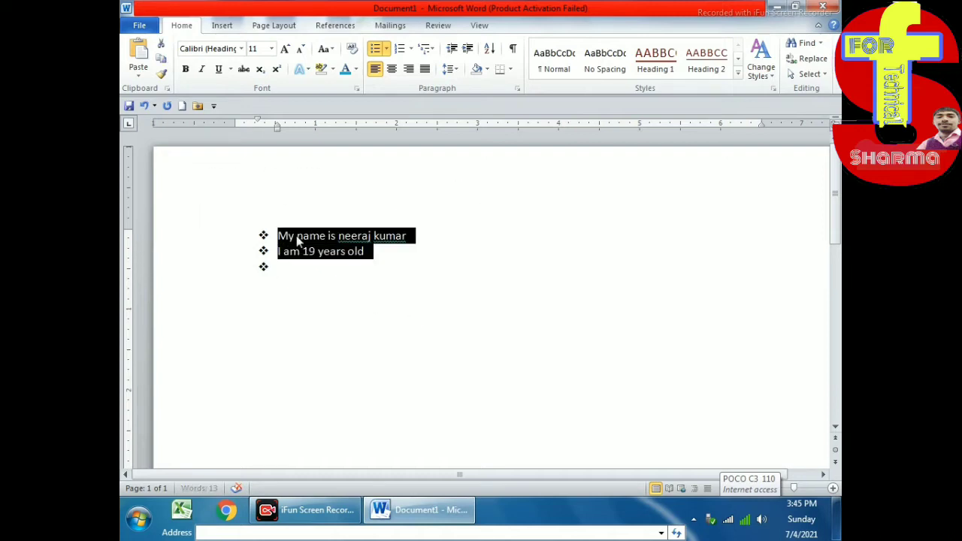
key("Delete")
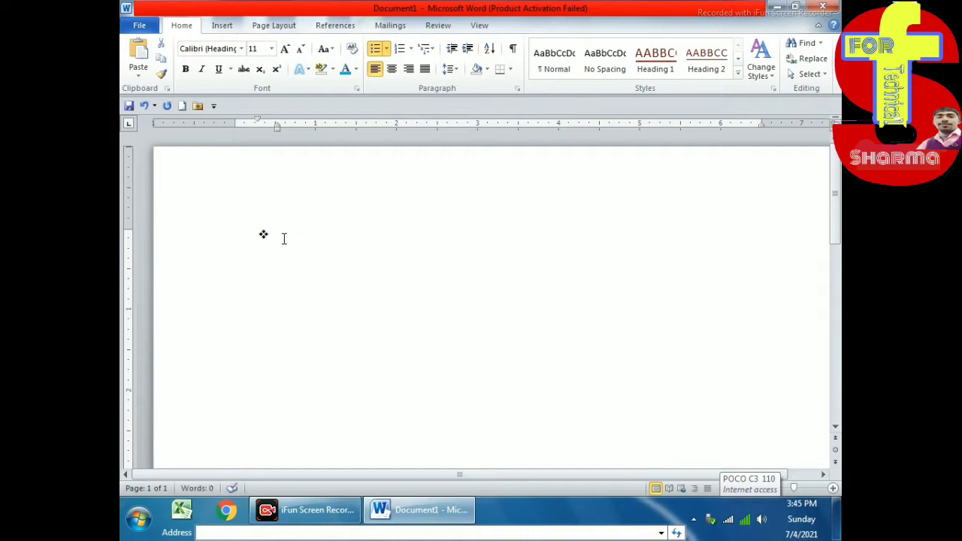
Restore the deleted bullet lines with Ctrl+Z and begin a third bullet item
left_click(386, 48)
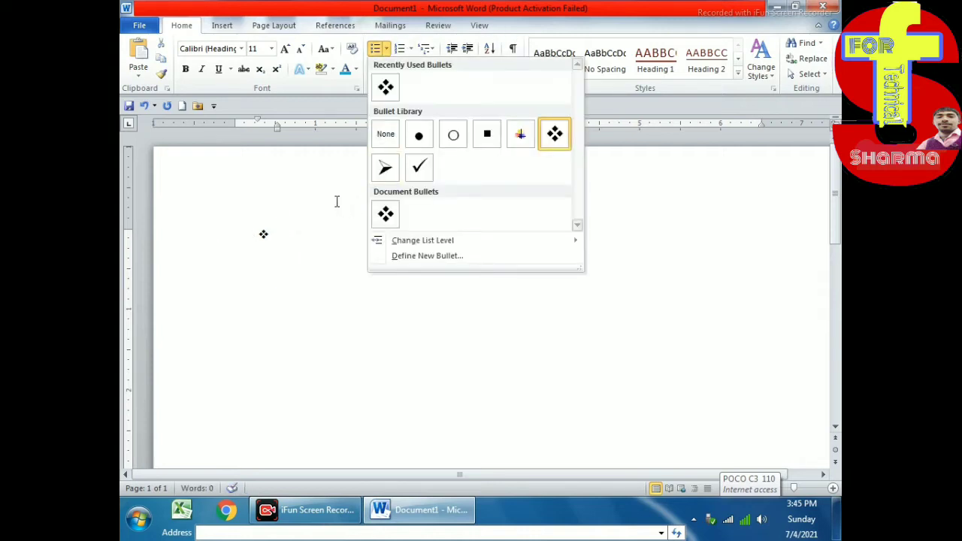
left_click(506, 323)
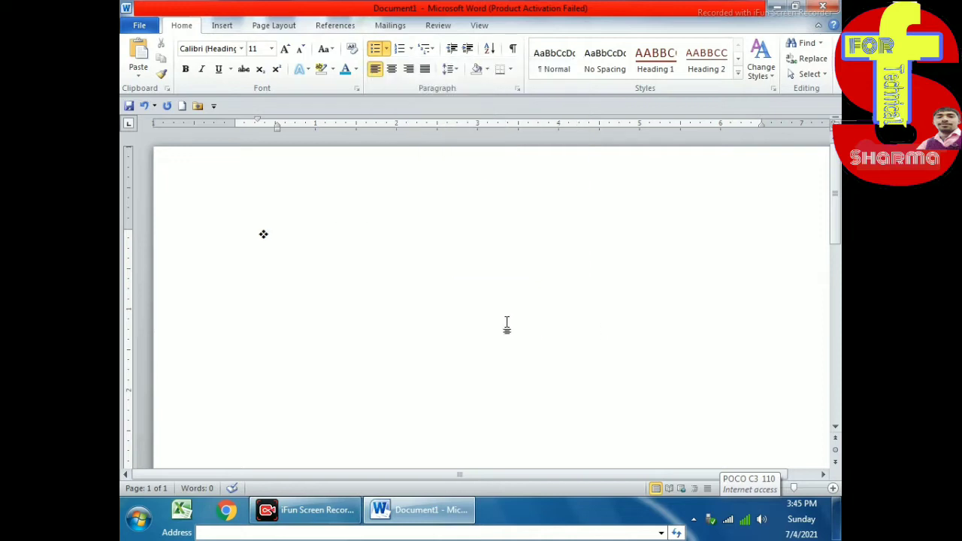
key("ctrl+z")
key("ctrl+z")
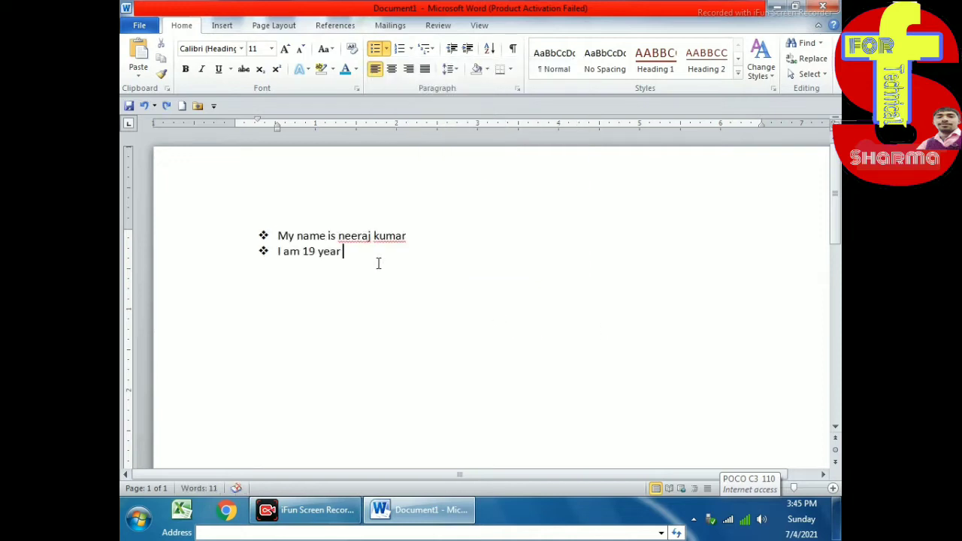
key("Return")
type("i")
type("br")
type("ot")
key("BackSpace")
key("BackSpace")
key("BackSpace")
type("p")
type("o")
Complete the third item with the brother's name and add 'He is 6yers old' as the fourth
scroll(656, 488, "down", 1)
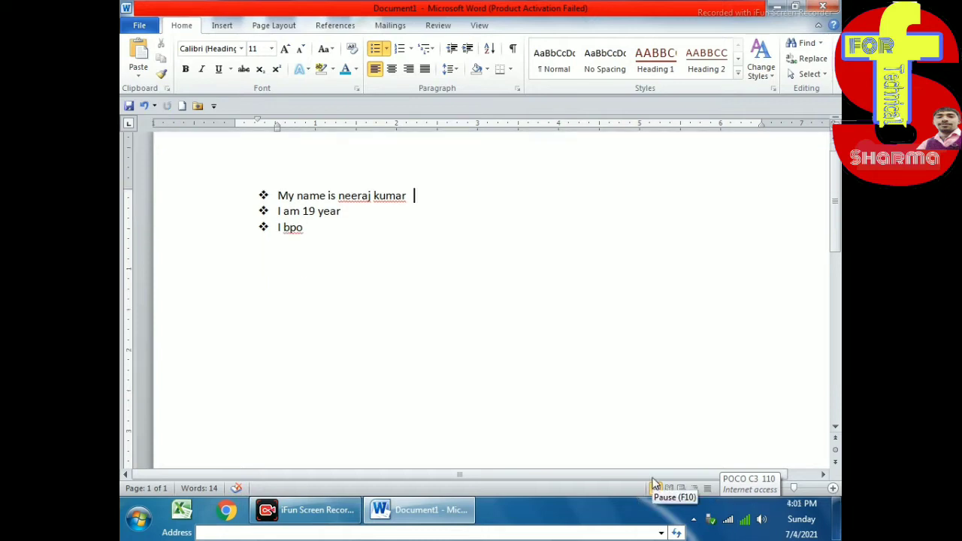
left_click(385, 48)
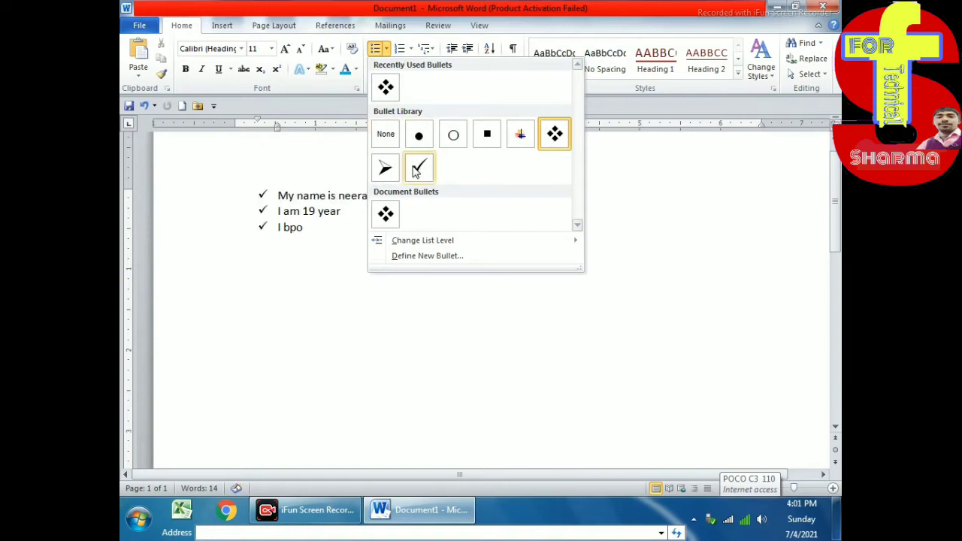
left_click(323, 226)
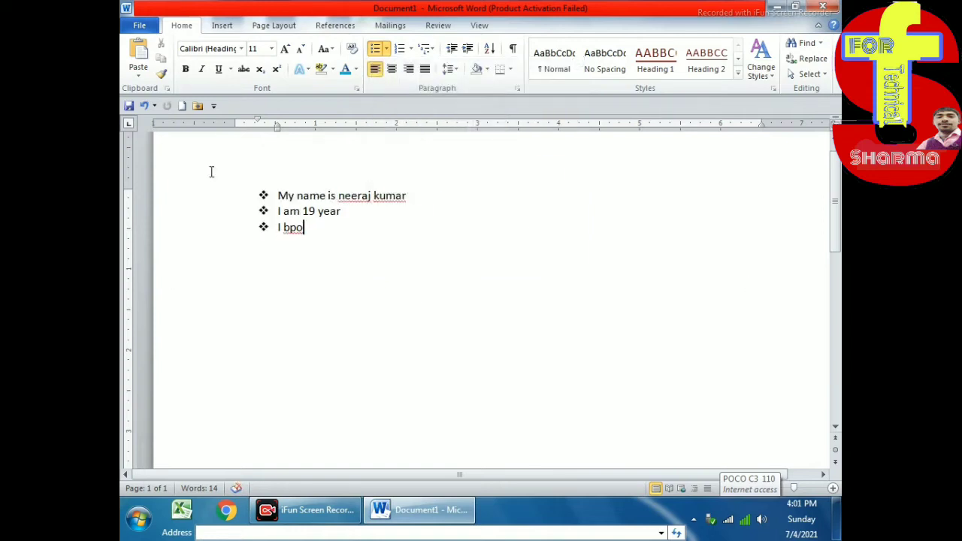
key("ctrl+a")
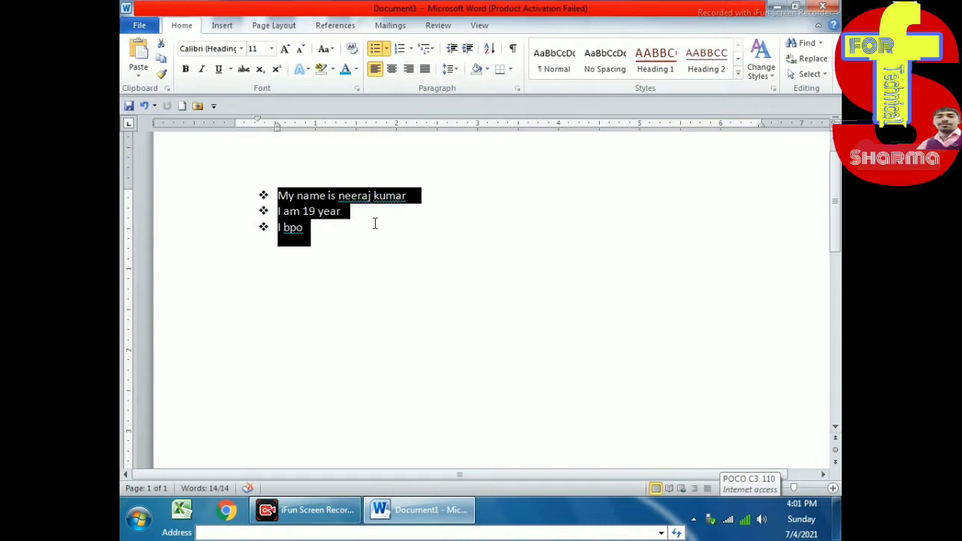
left_click(374, 223)
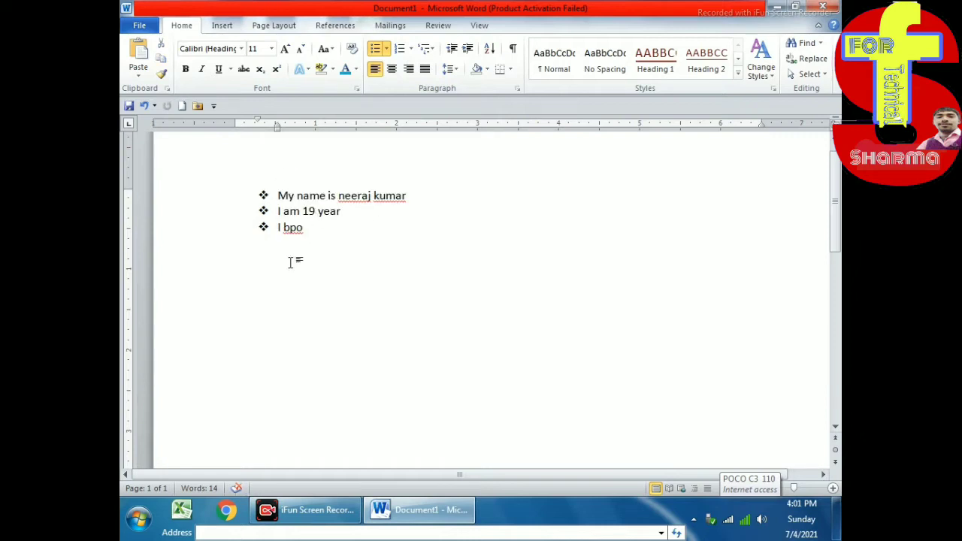
key("BackSpace")
key("BackSpace")
type("other ")
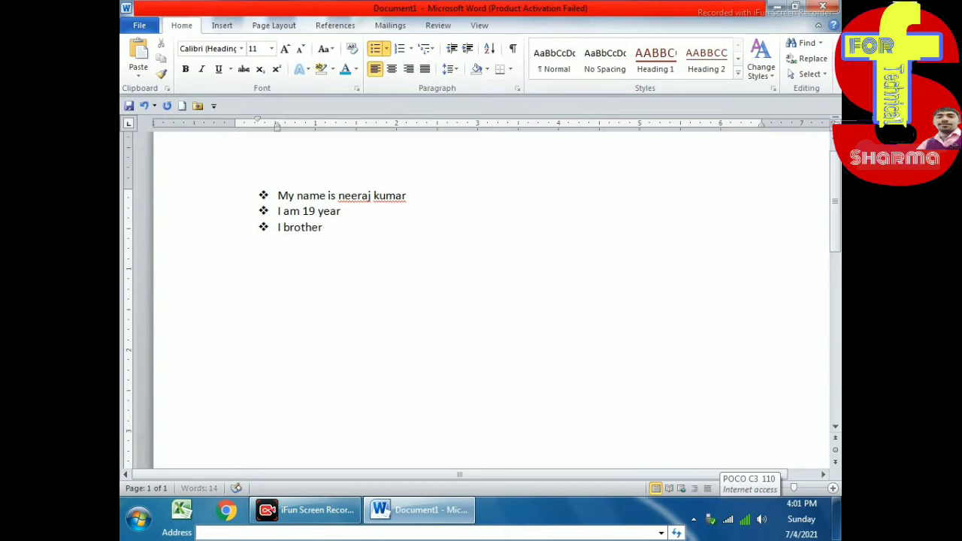
type("n")
type("ame")
type("h")
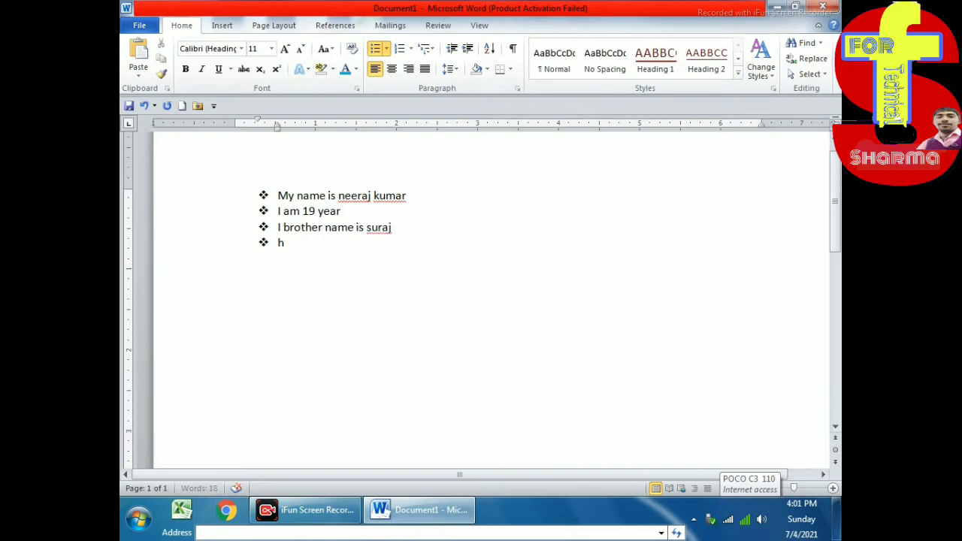
type("is")
key("BackSpace")
type("6")
type("s old")
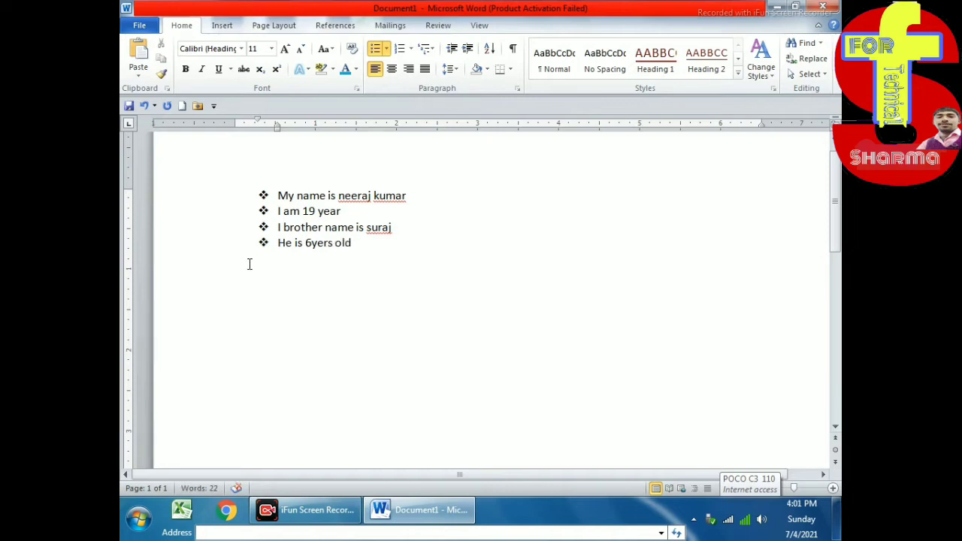
Number the four list lines with a custom 0001, 0002, 0003 number format
left_click_drag(230, 199, 203, 248)
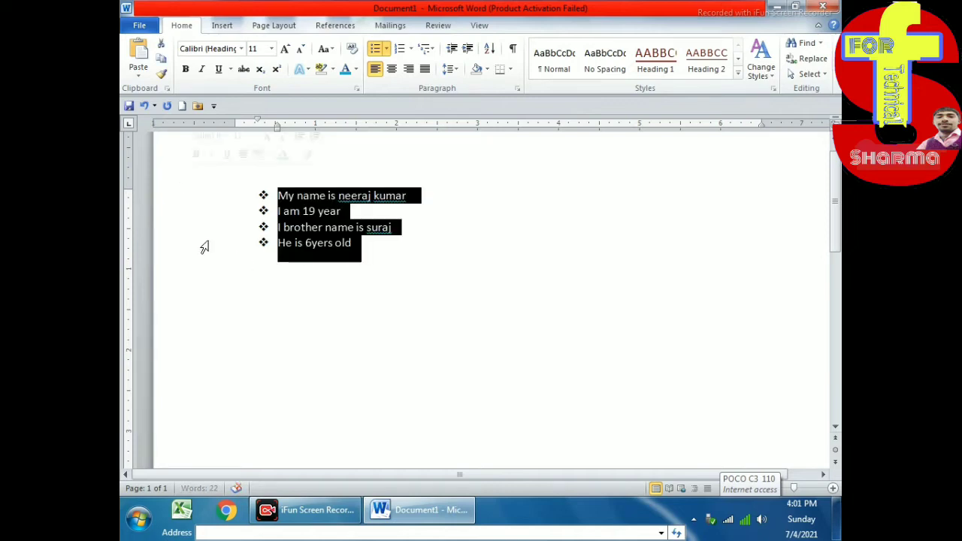
left_click(409, 49)
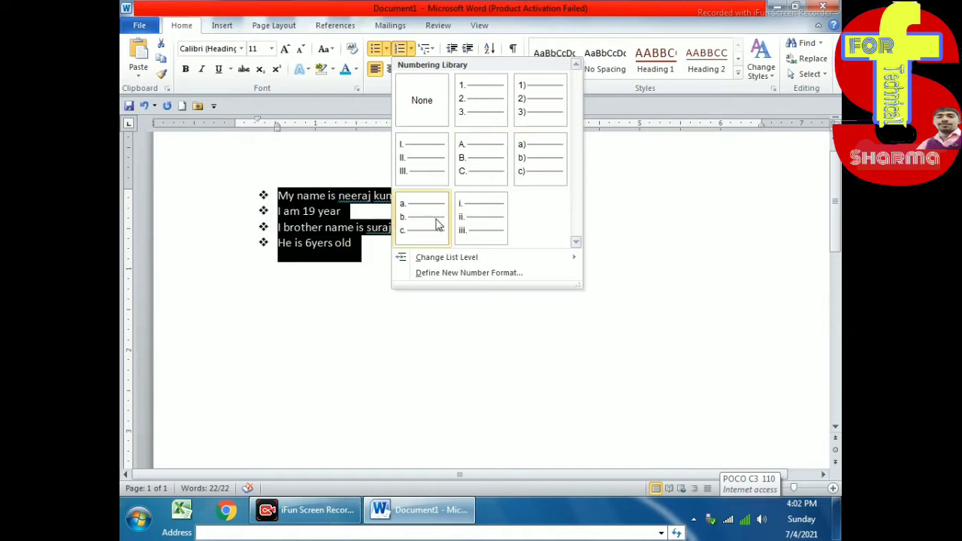
left_click(505, 275)
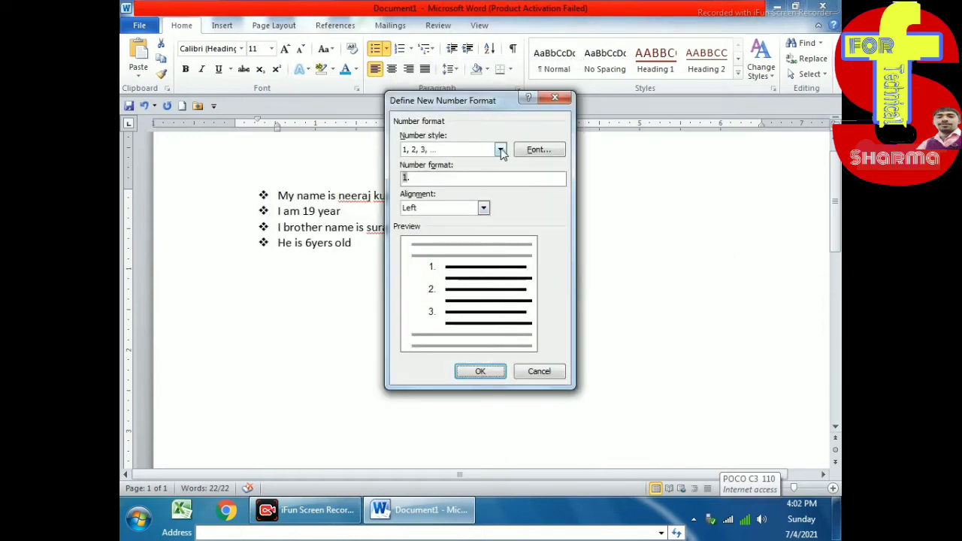
left_click(499, 149)
scroll(480, 207, "down", 2)
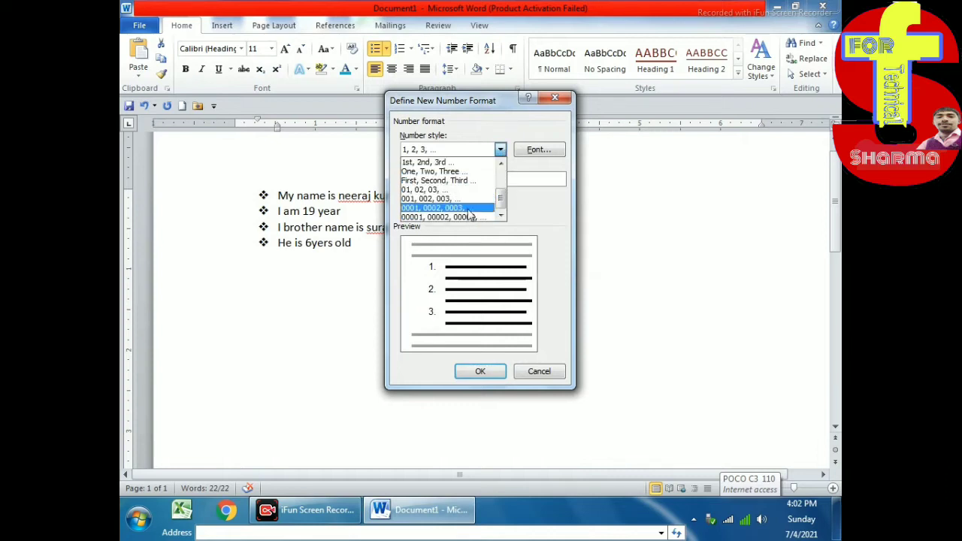
left_click(451, 208)
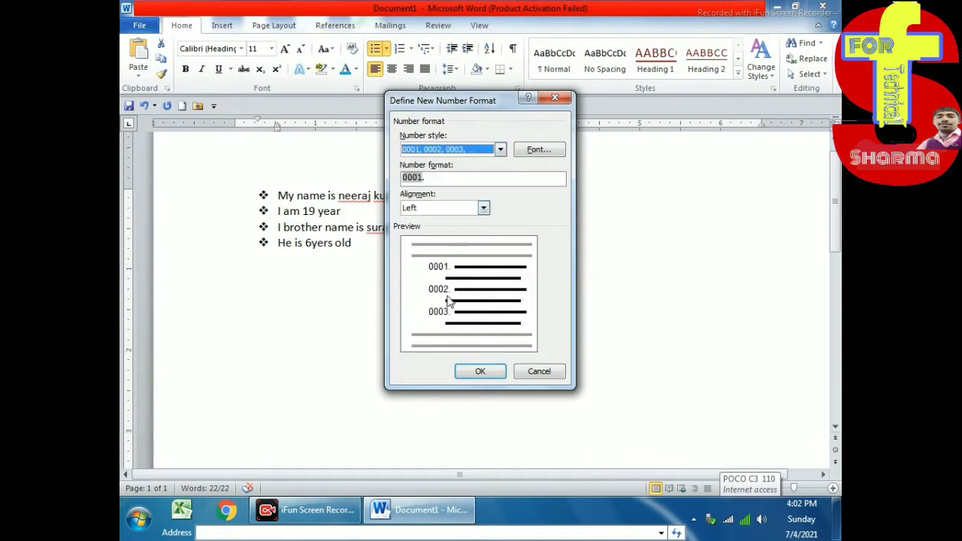
left_click(478, 371)
left_click(332, 264)
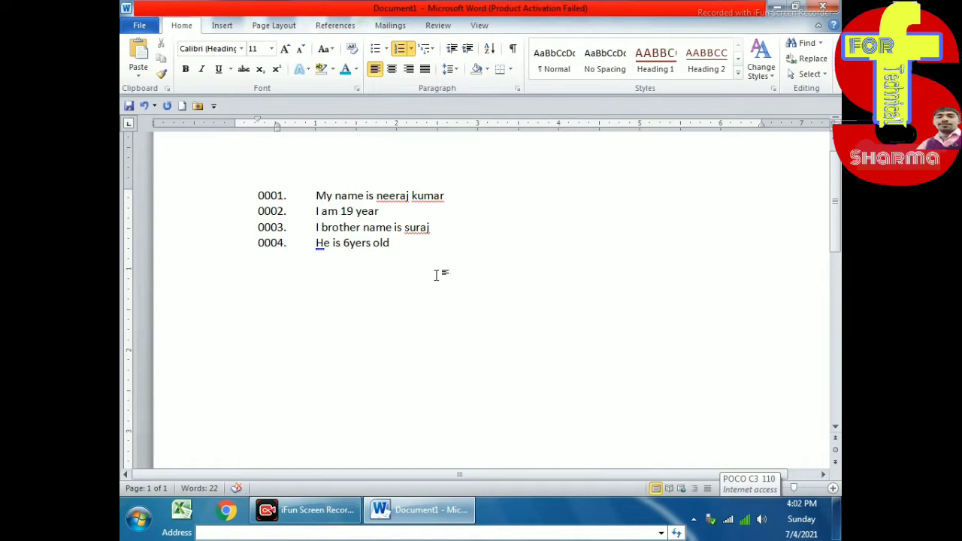
key("ctrl+a")
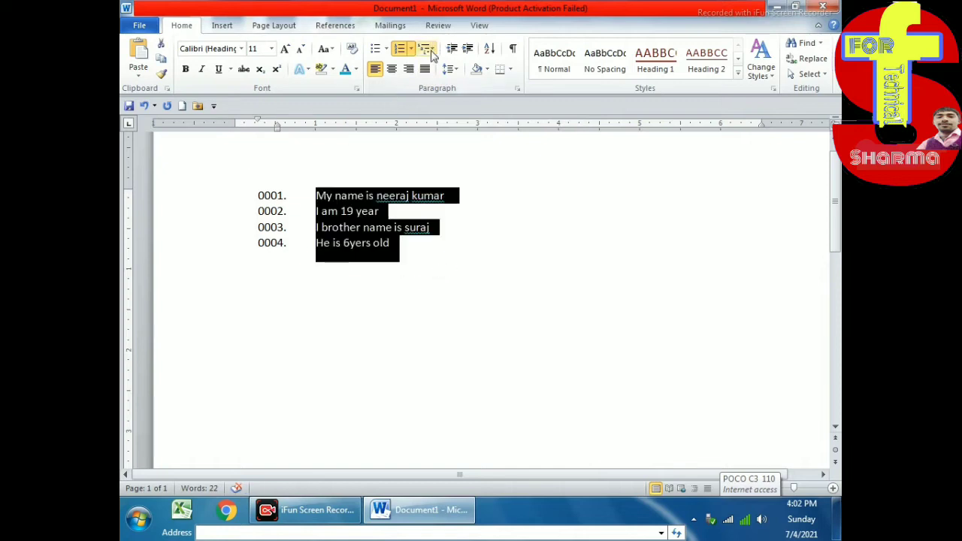
Apply the Article / Section multilevel list style to the four lines and left-align them
left_click(432, 48)
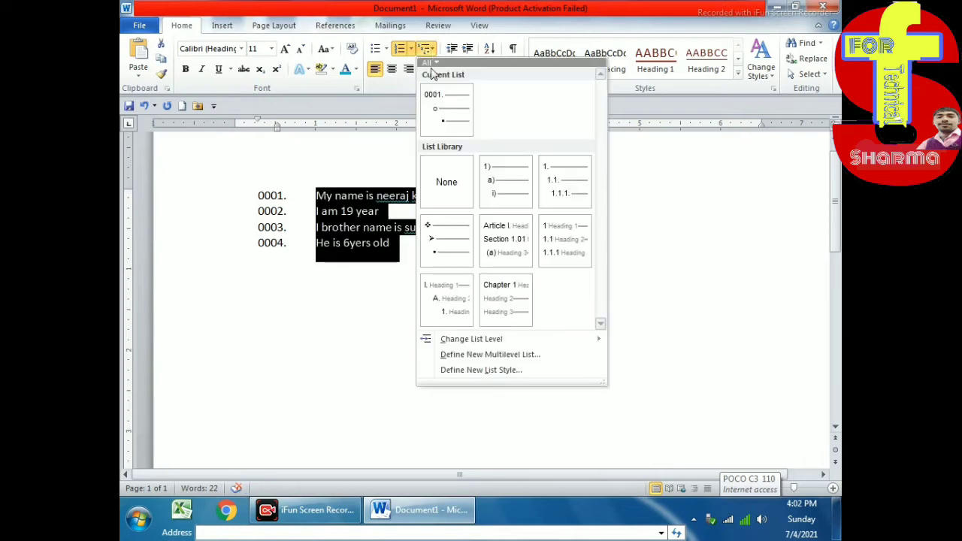
left_click(505, 248)
left_click(456, 396)
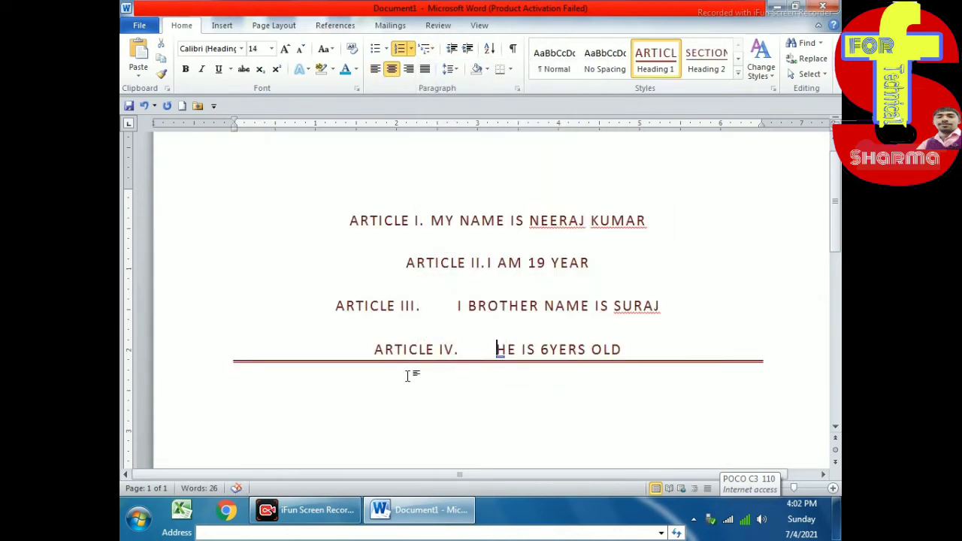
left_click(683, 400)
left_click_drag(431, 220, 540, 353)
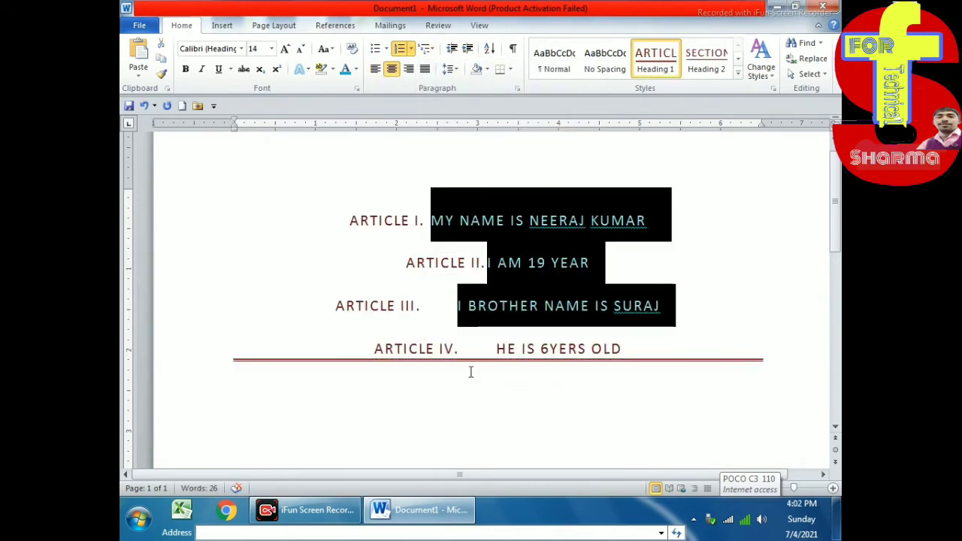
scroll(506, 239, "down", 5)
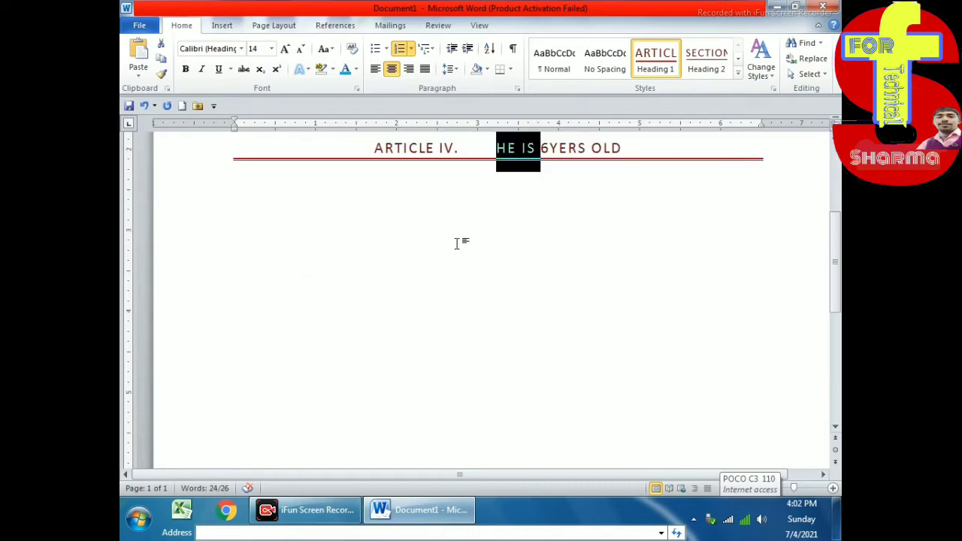
scroll(455, 242, "up", 3)
scroll(400, 208, "up", 1)
left_click(425, 68)
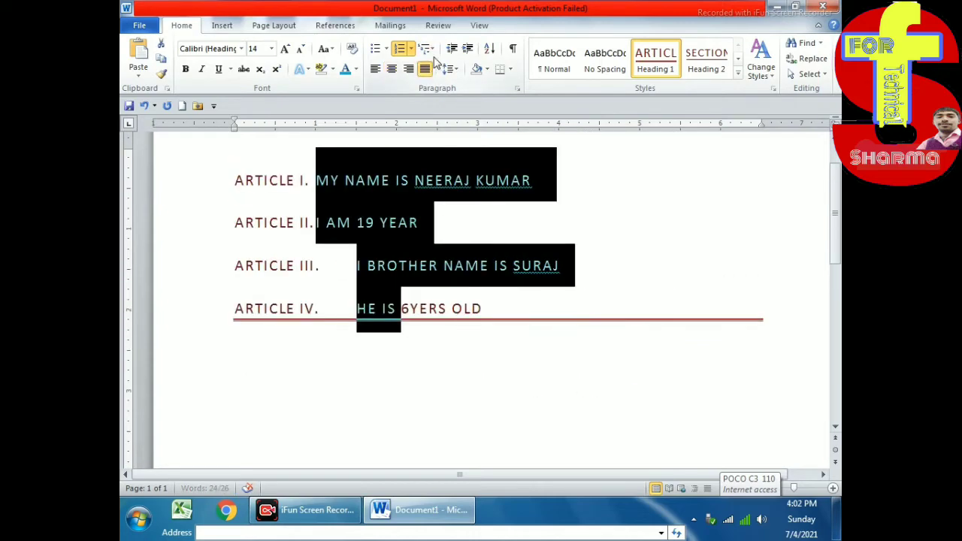
Try the Roman-numeral I. / A. heading style, then undo back to the diamond bullets
left_click(426, 48)
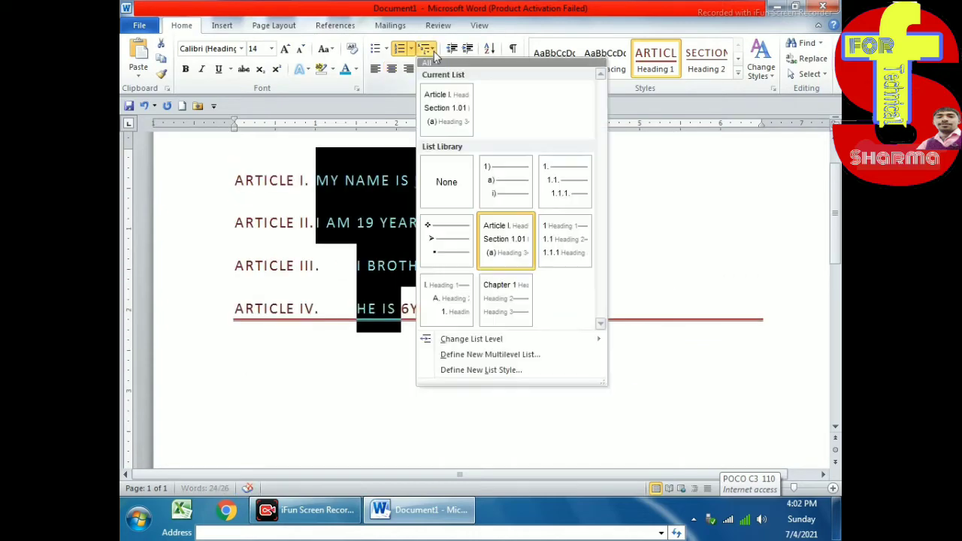
left_click(446, 298)
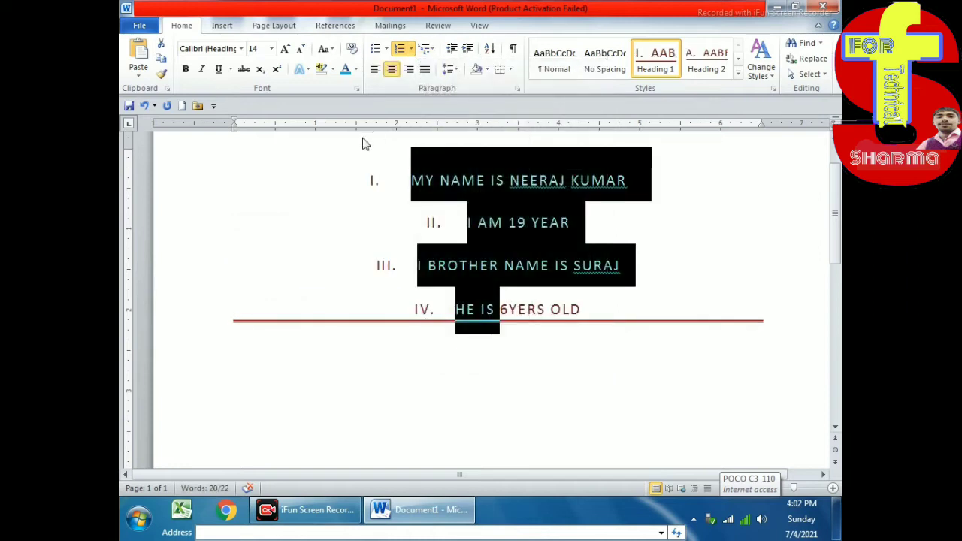
left_click(479, 287)
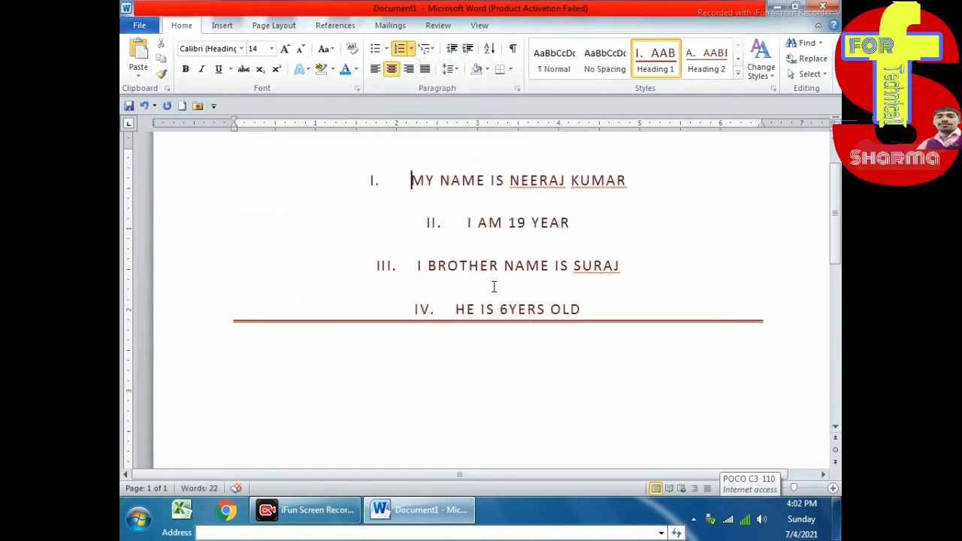
key("ctrl+z")
key("ctrl+z")
key("ctrl+z")
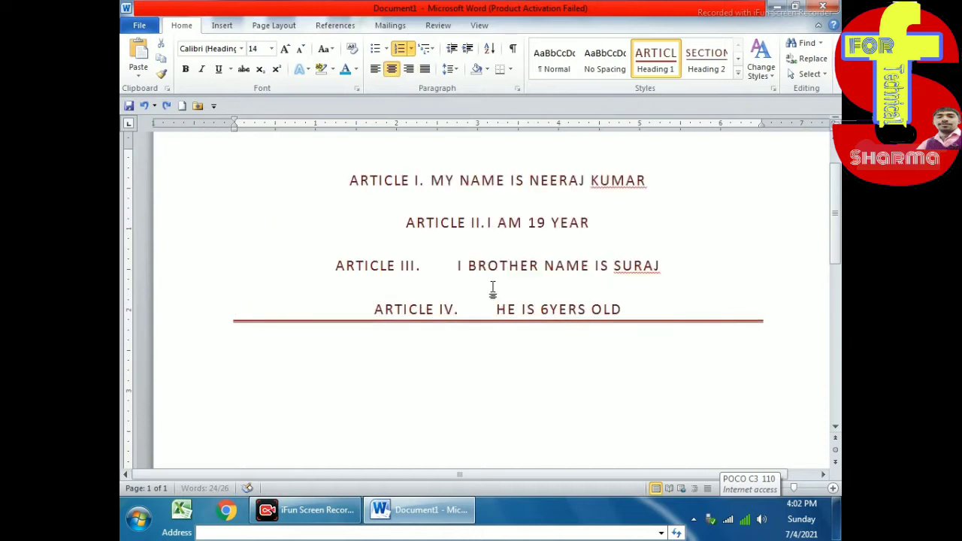
key("ctrl+z")
key("ctrl+z")
key("ctrl+z")
left_click(493, 218)
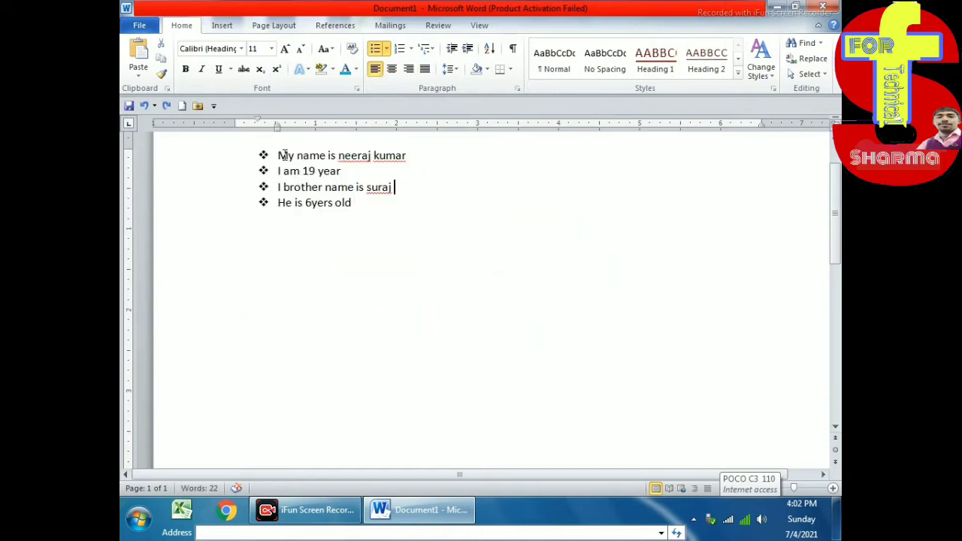
Select the four bullet lines and shift their indent right and back left several times
left_click_drag(284, 155, 167, 198)
left_click_drag(361, 215, 238, 146)
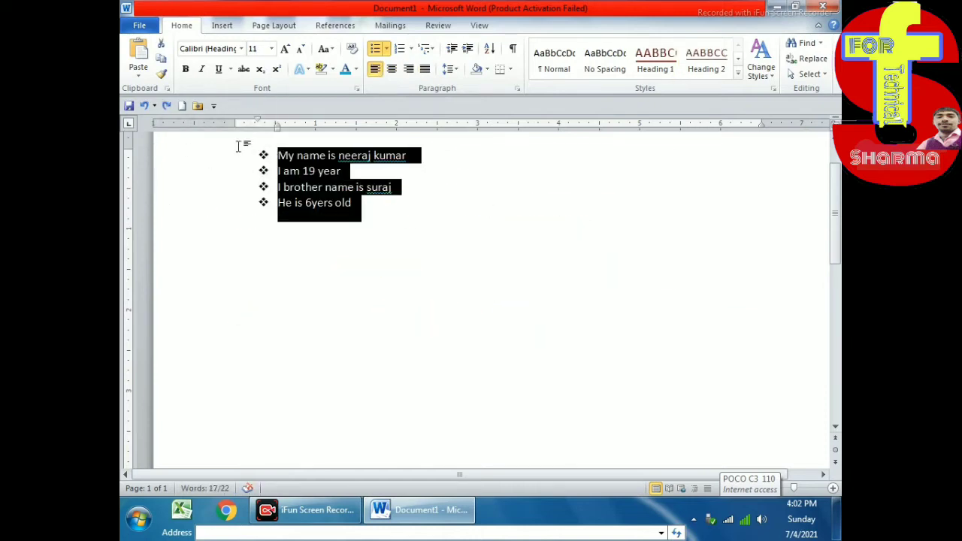
left_click(467, 48)
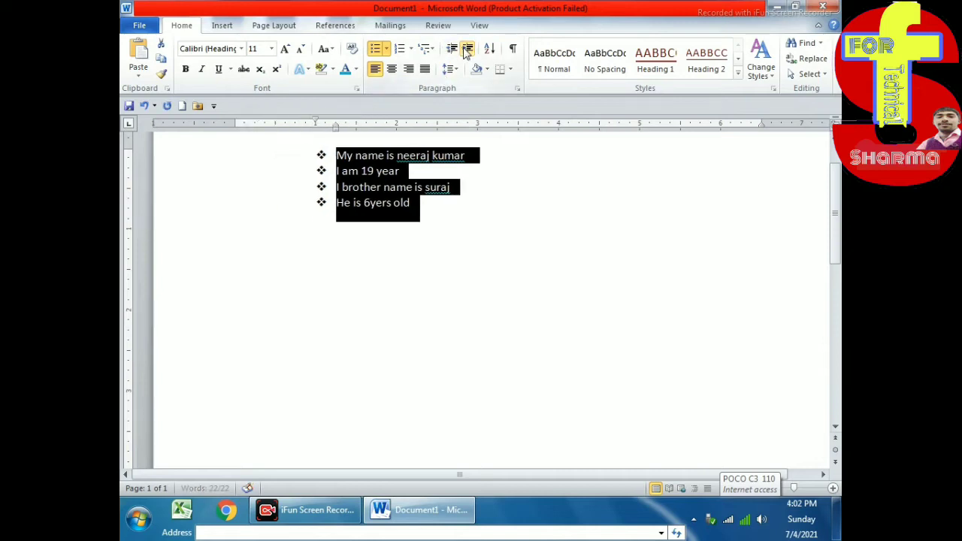
left_click(467, 49)
left_click(466, 49)
left_click(466, 49)
left_click(454, 49)
left_click(456, 48)
left_click(456, 49)
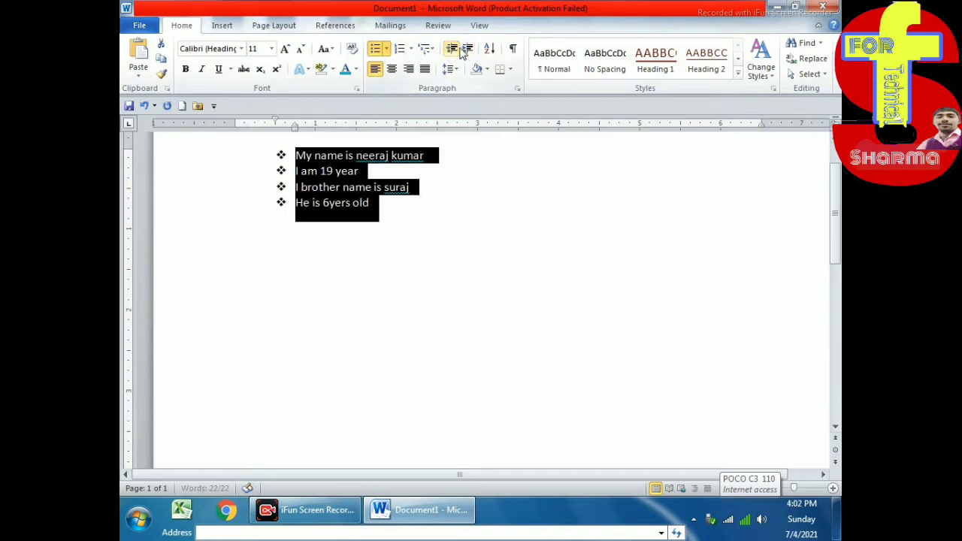
left_click(467, 49)
left_click(467, 49)
double_click(453, 49)
double_click(468, 49)
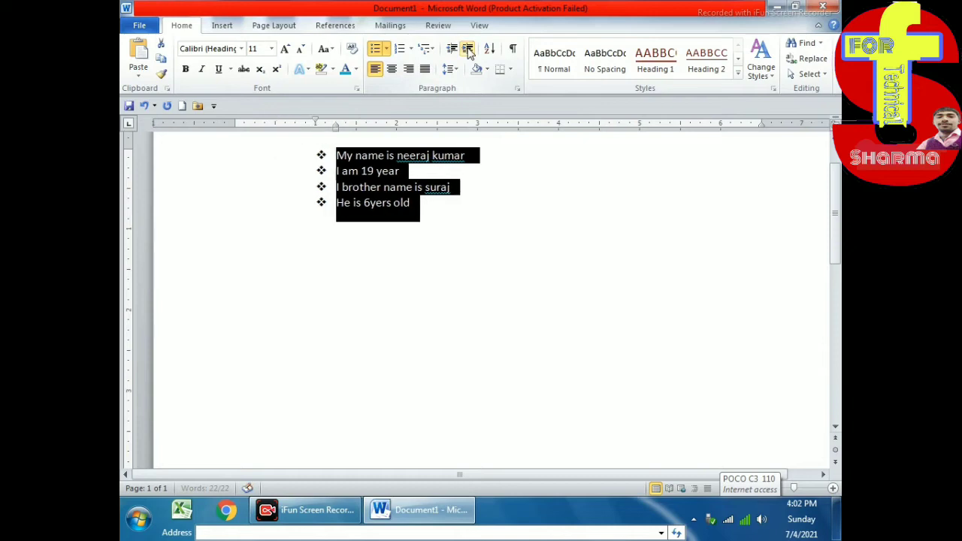
left_click(502, 267)
Set the list's line spacing to 3.0
left_click(456, 70)
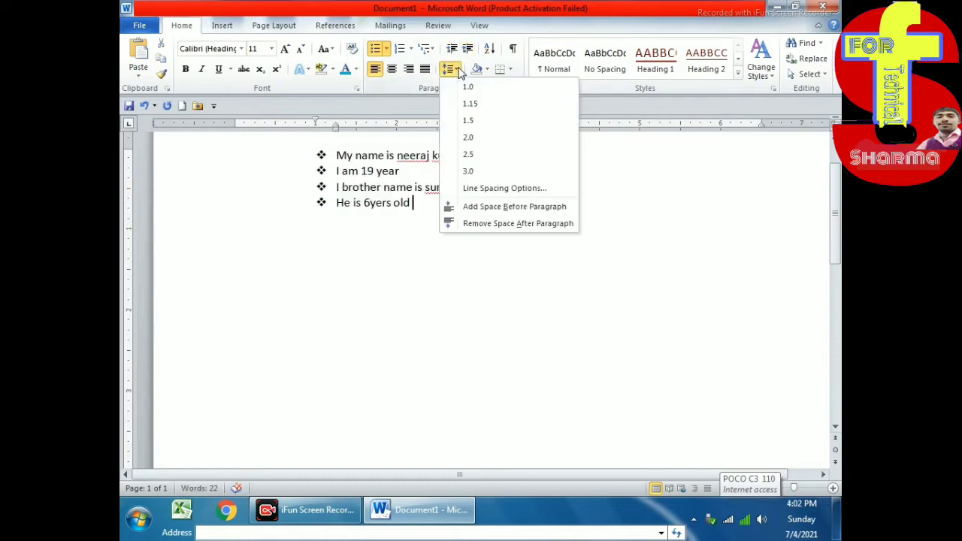
left_click(440, 347)
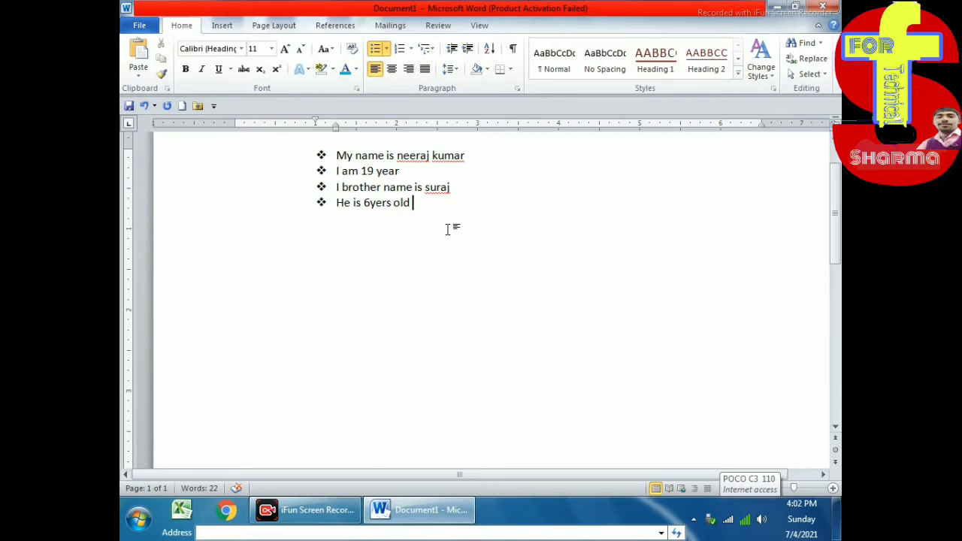
left_click_drag(443, 218, 460, 68)
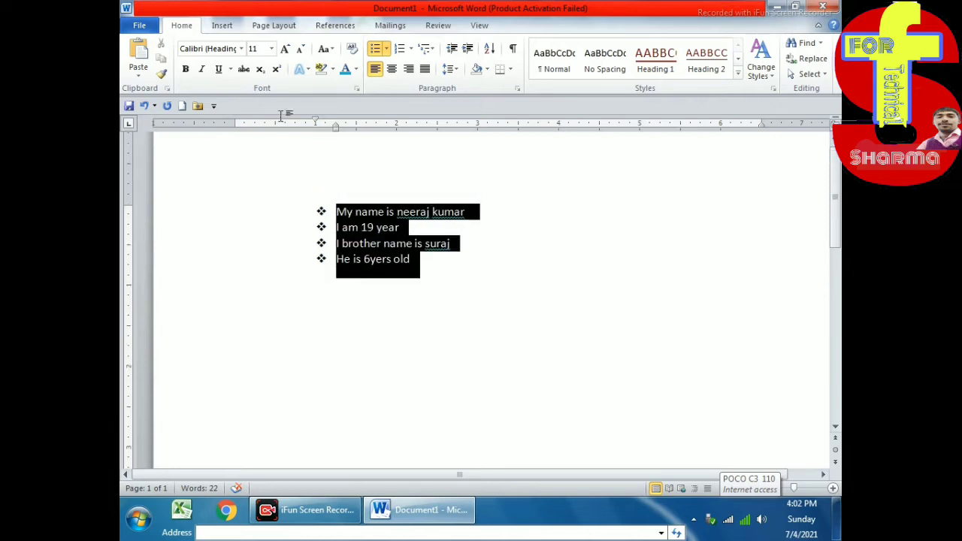
left_click(458, 67)
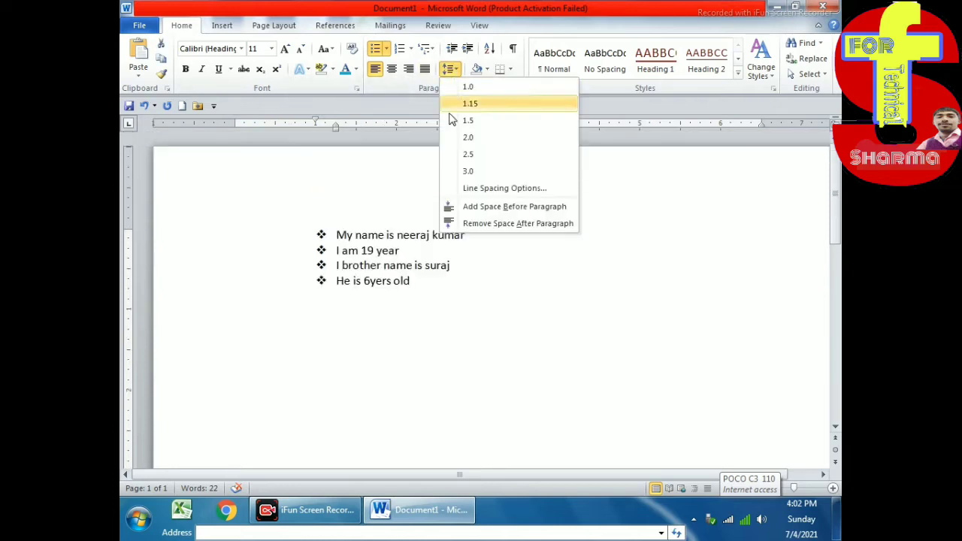
left_click(460, 173)
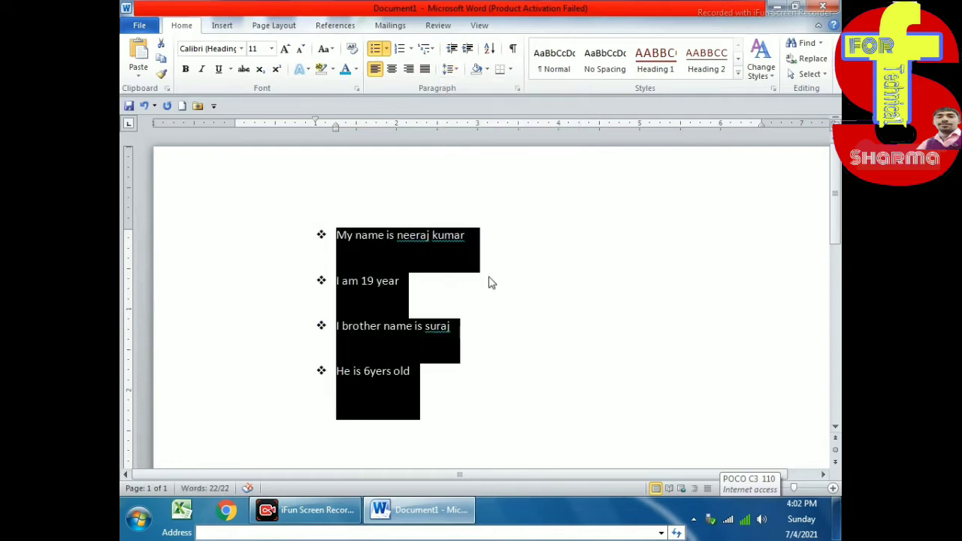
left_click(489, 282)
Remove the space after each list paragraph and set single 1.0 line spacing
left_click(451, 68)
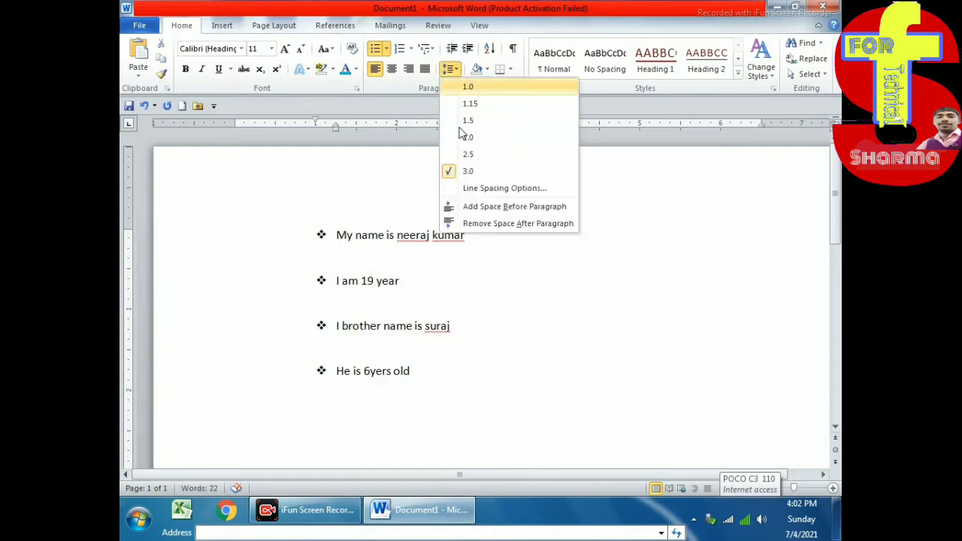
left_click(477, 209)
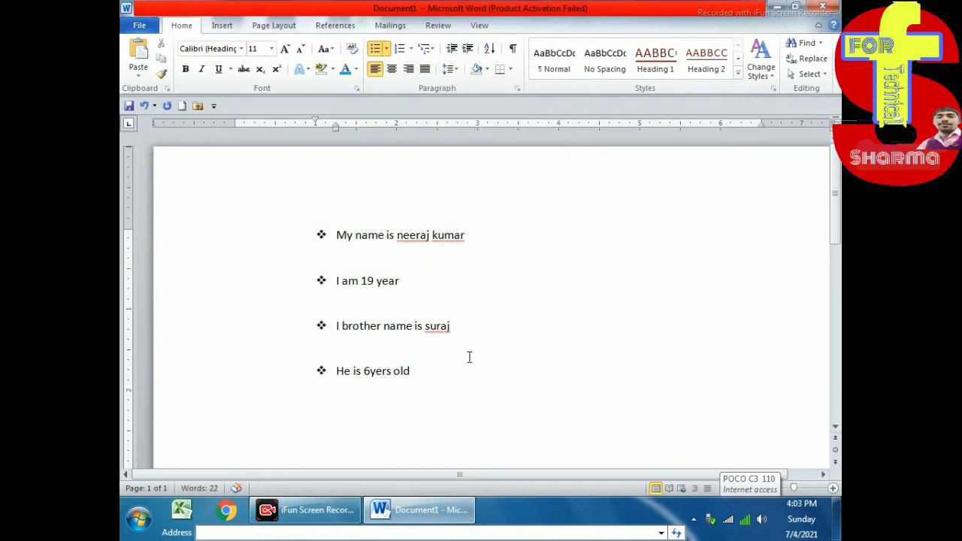
left_click_drag(457, 382, 296, 151)
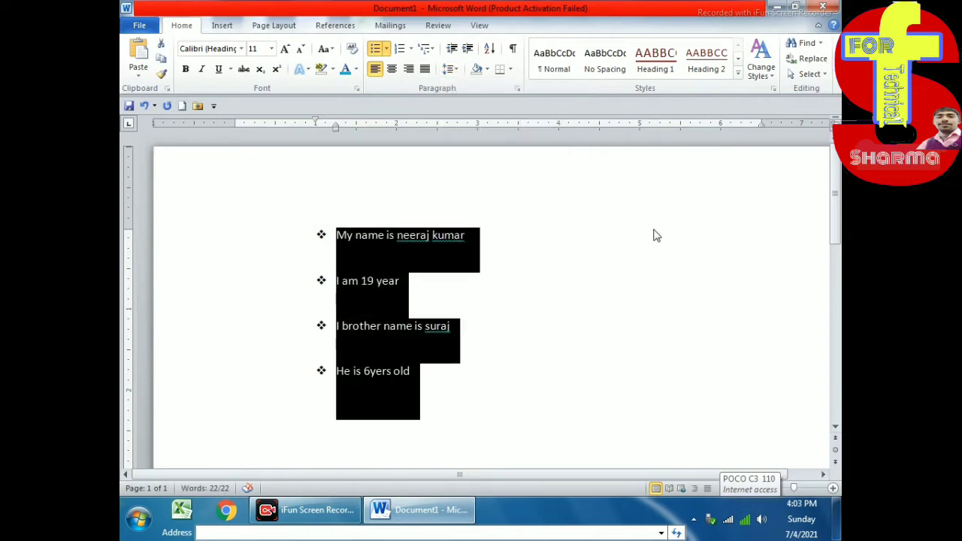
left_click(448, 68)
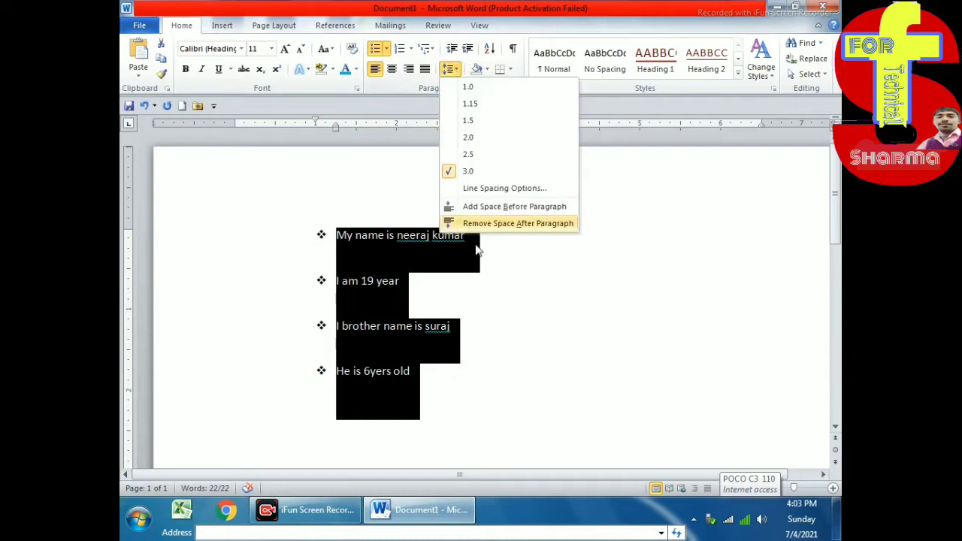
left_click(485, 208)
left_click(484, 208)
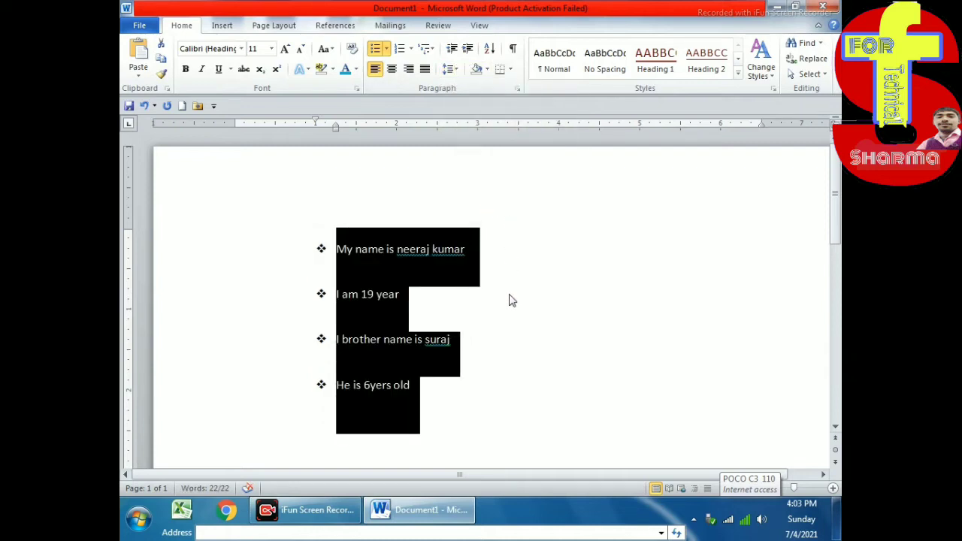
left_click(449, 69)
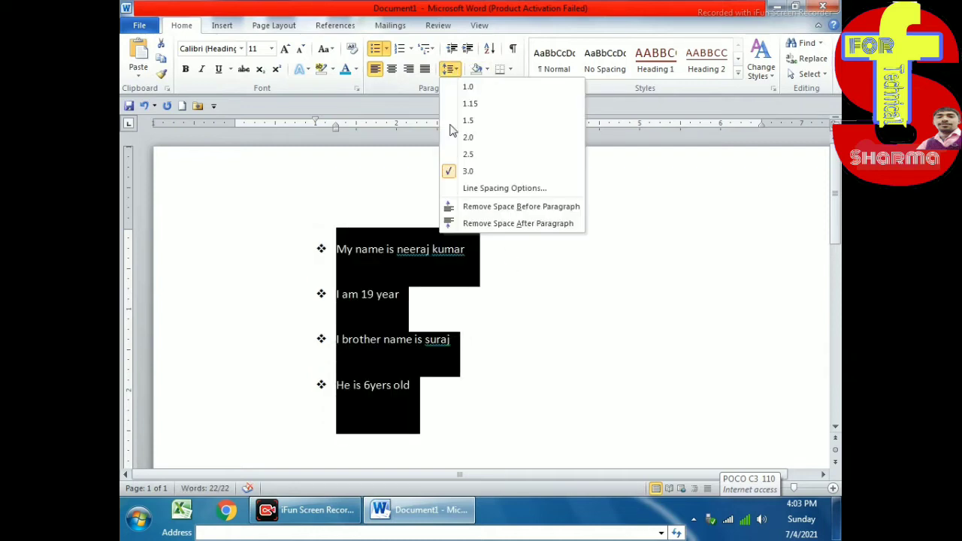
left_click(468, 222)
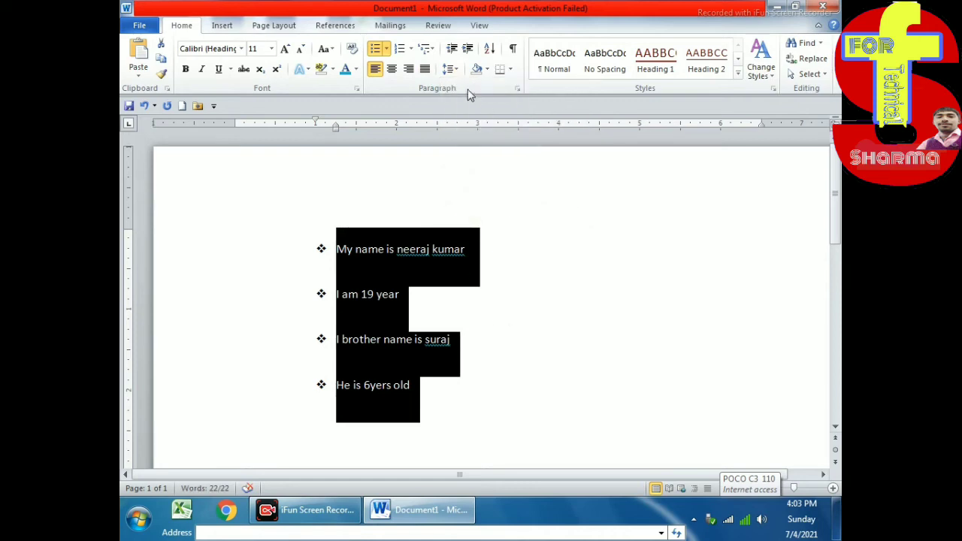
left_click(450, 69)
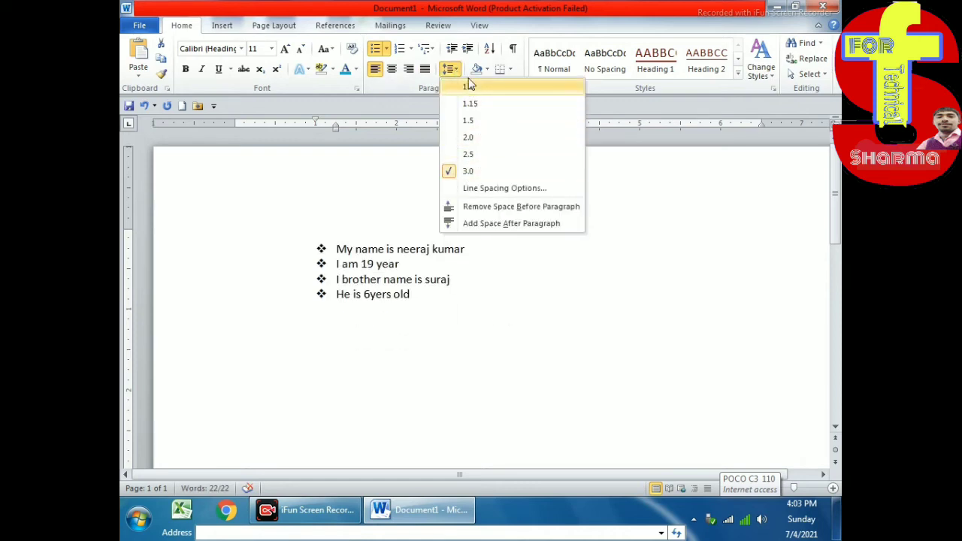
left_click(469, 90)
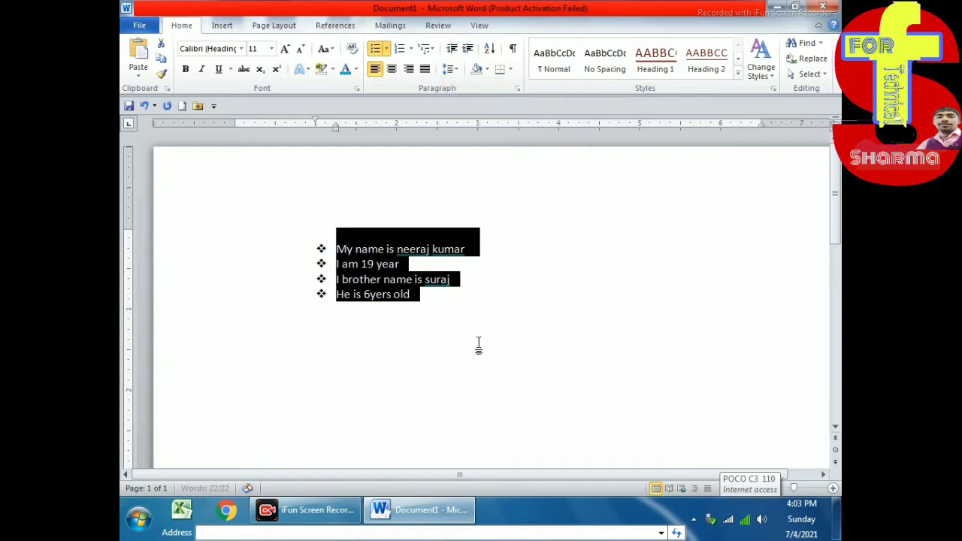
left_click(479, 343)
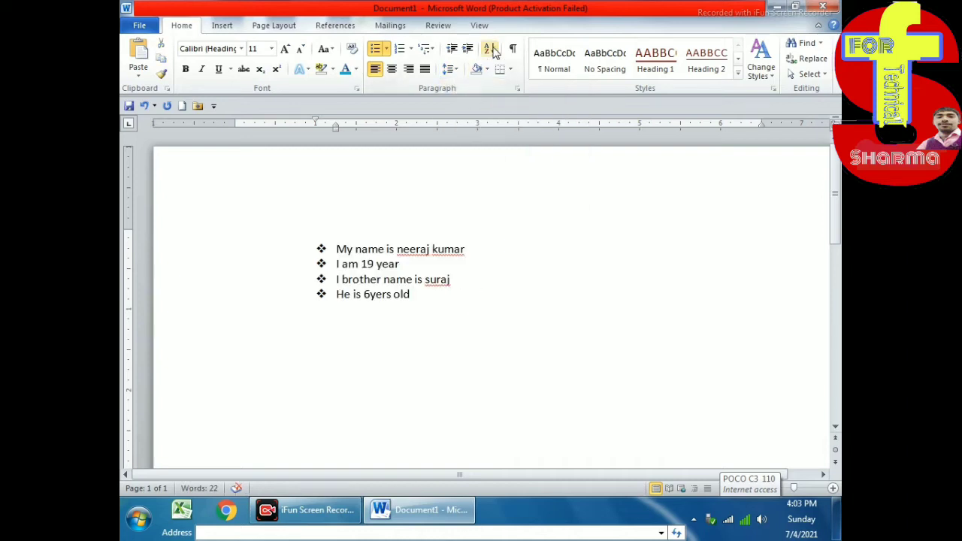
Sort the four bullet items by paragraphs, type Number, in ascending order
left_click_drag(453, 304, 297, 194)
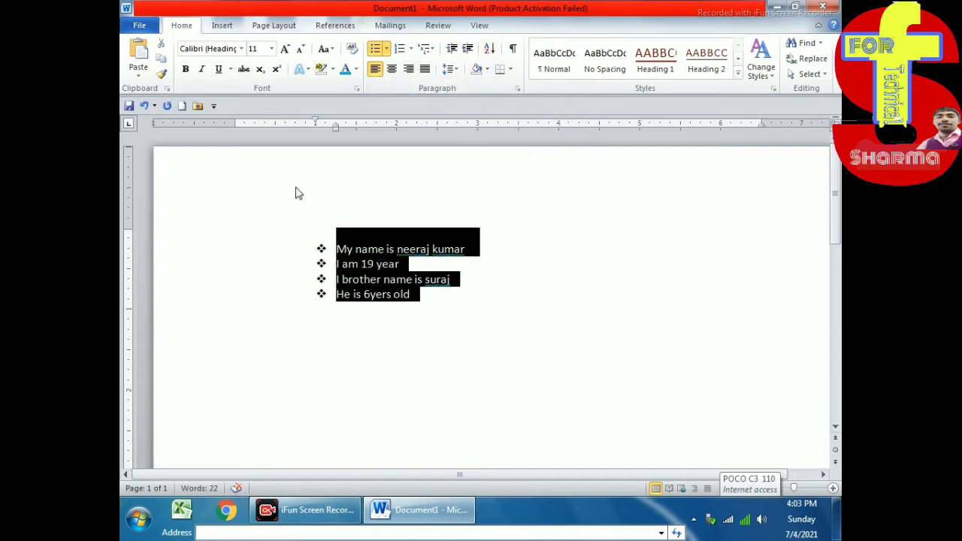
left_click(489, 48)
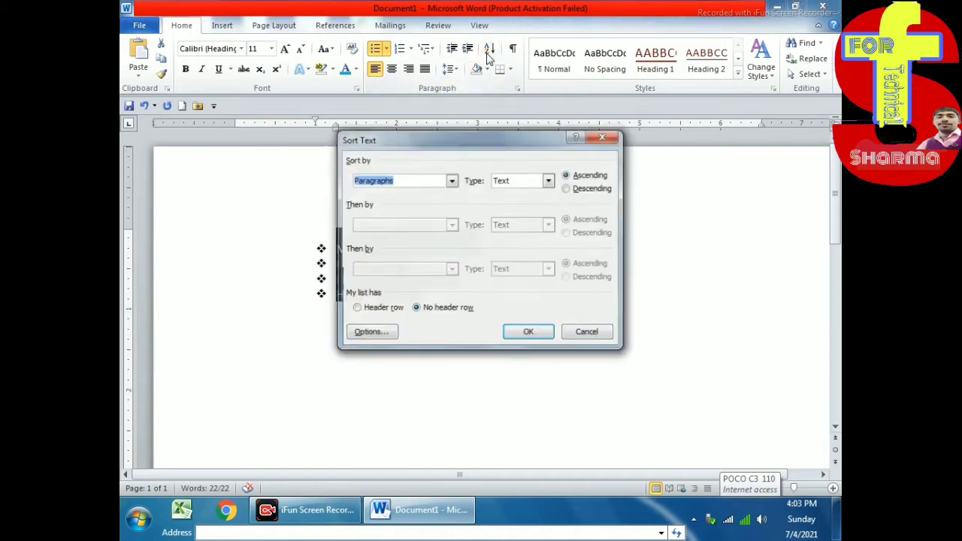
left_click(452, 182)
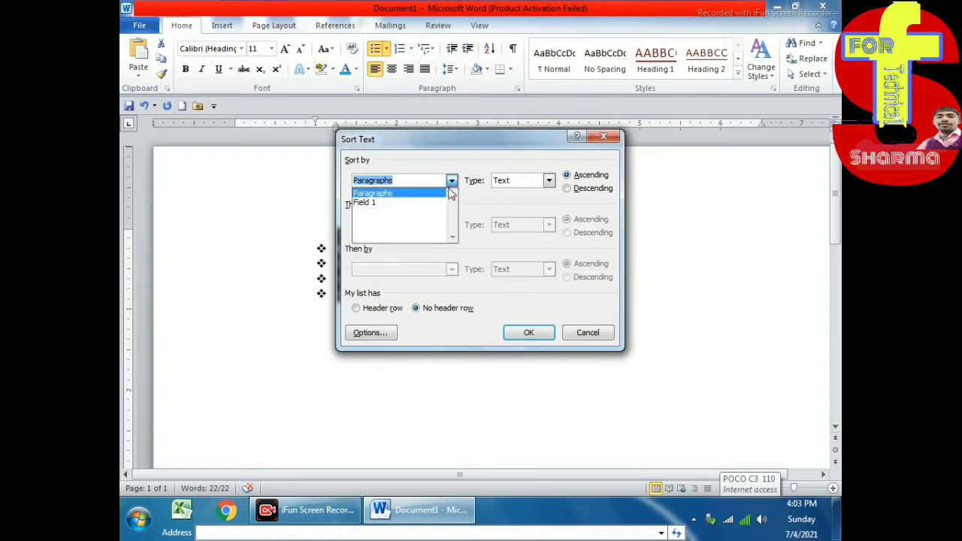
left_click(450, 194)
left_click(590, 189)
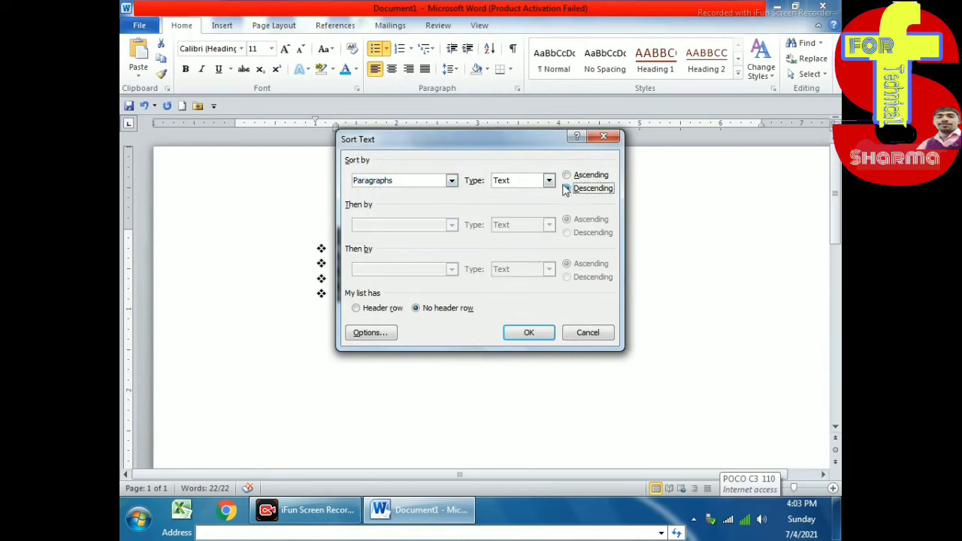
left_click(568, 175)
left_click(551, 182)
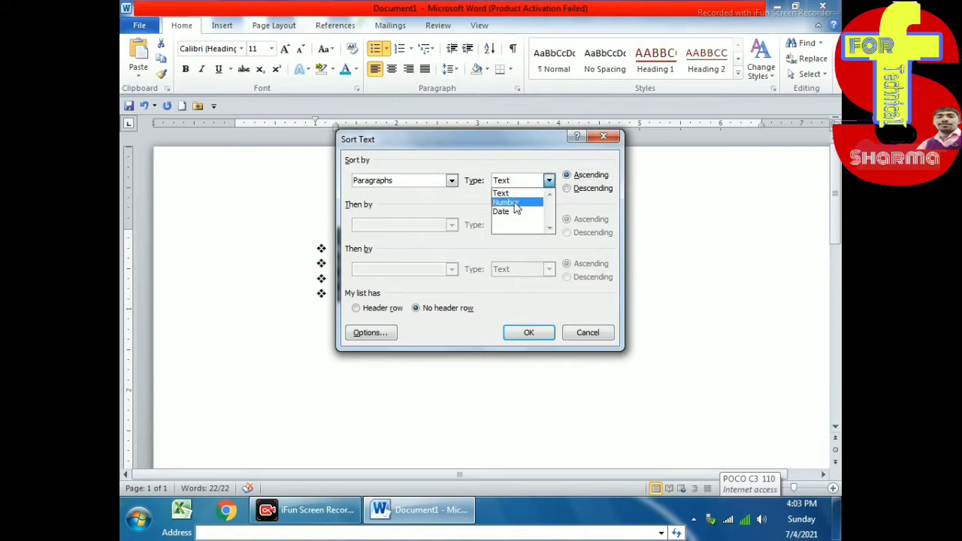
left_click(511, 200)
left_click(523, 333)
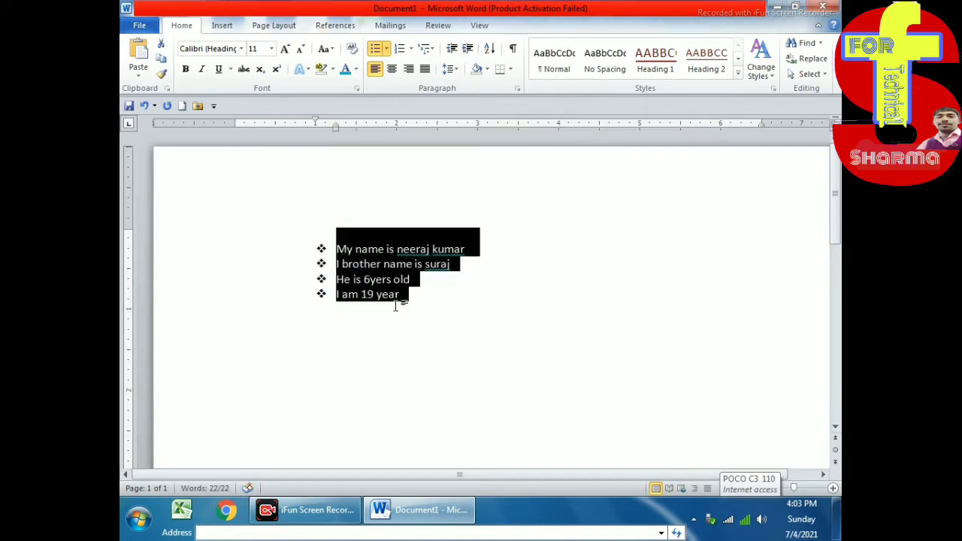
Strip the bullets from the first two items and type hand numbers 1 and 2 before them
left_click(410, 48)
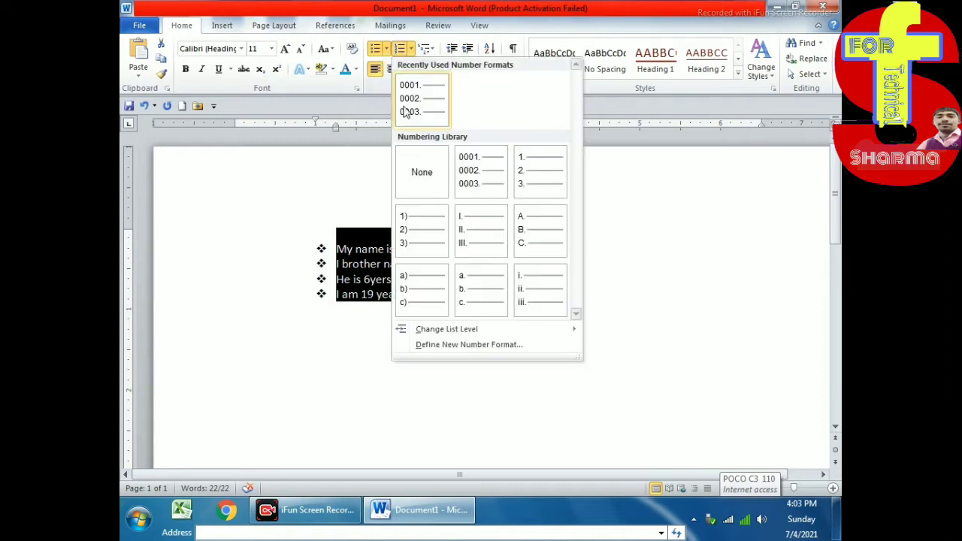
left_click(339, 189)
left_click(321, 249)
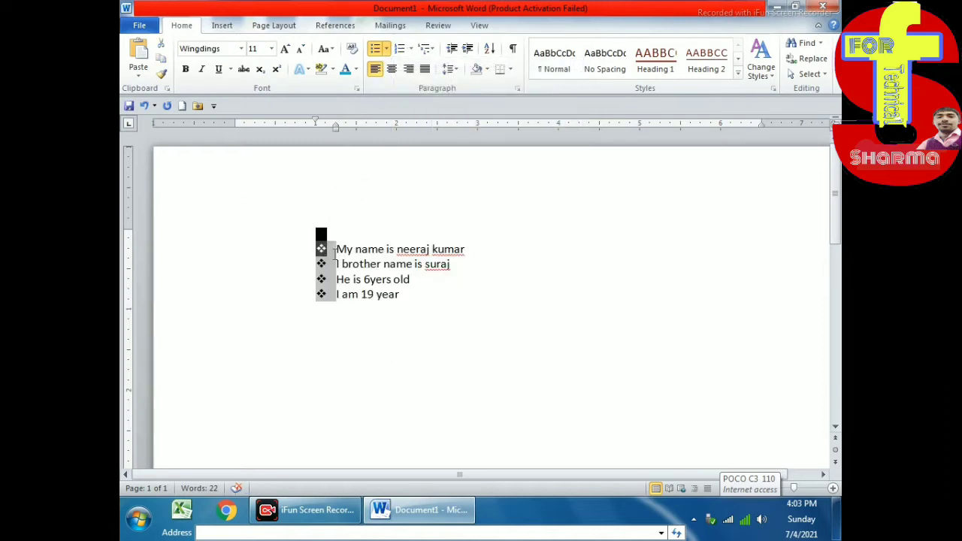
key("BackSpace")
type("1")
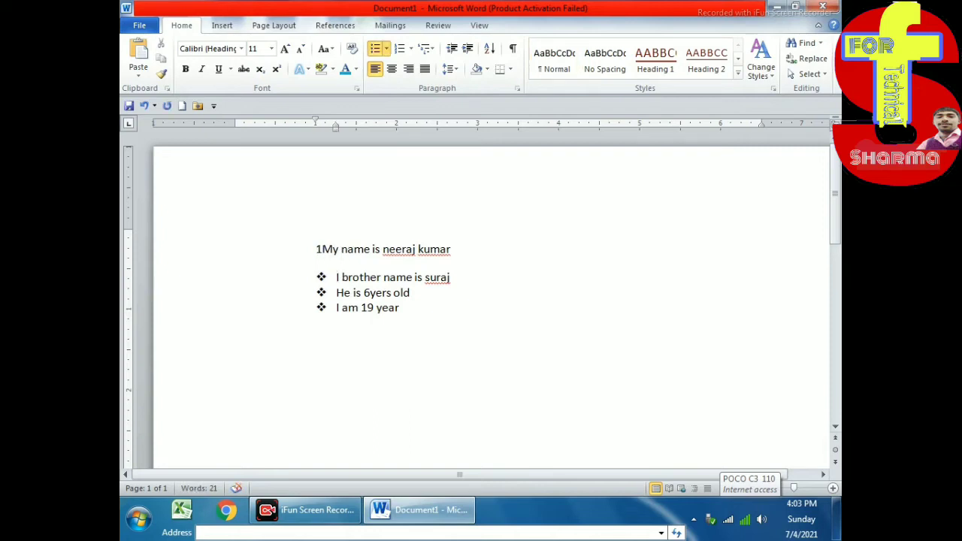
key("BackSpace")
key("BackSpace")
key("Return")
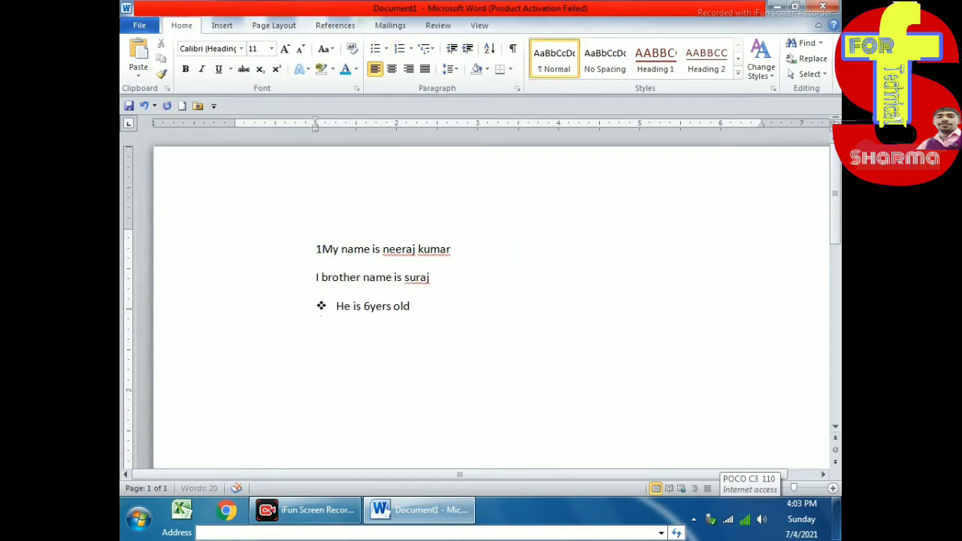
type("2")
key("Down")
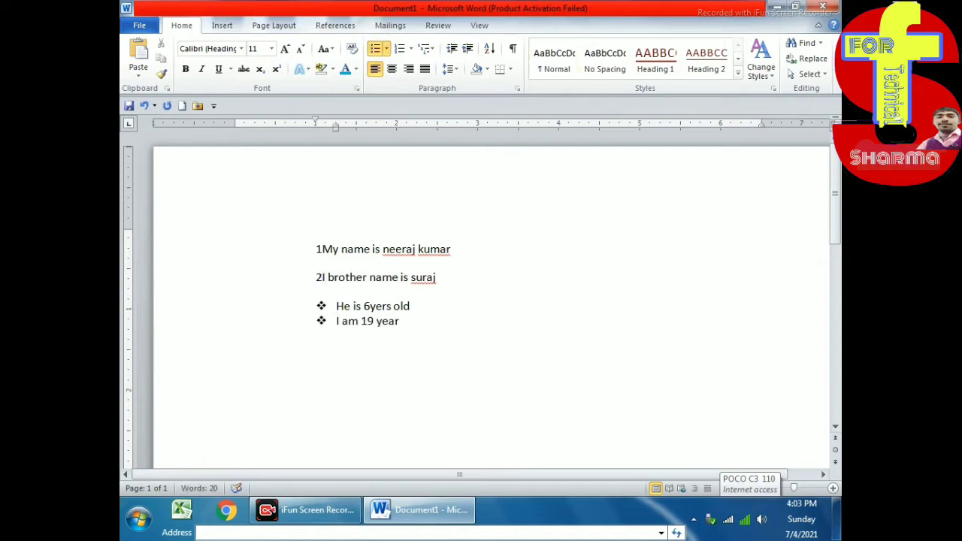
Correct the hand numbers so the name line starts with 2
left_click(321, 249)
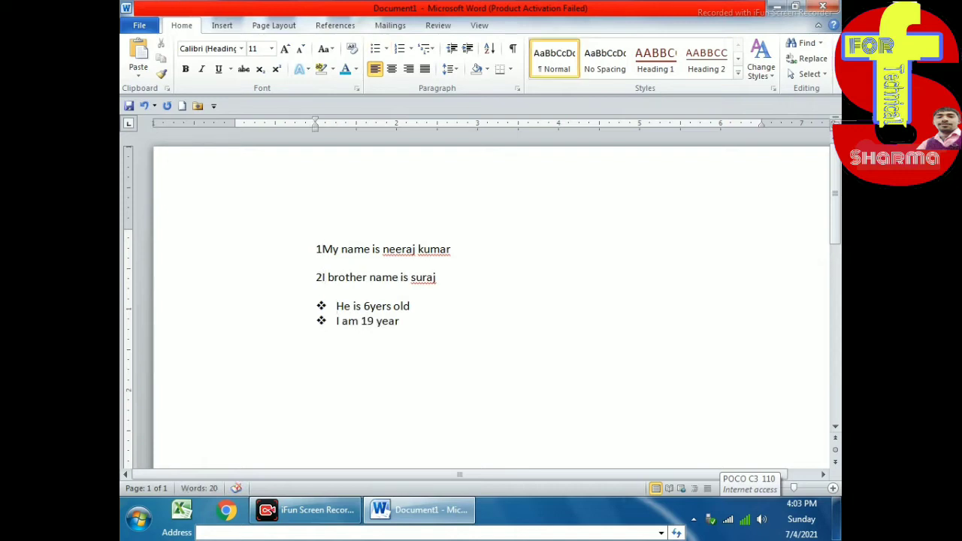
key("BackSpace")
type("2")
key("BackSpace")
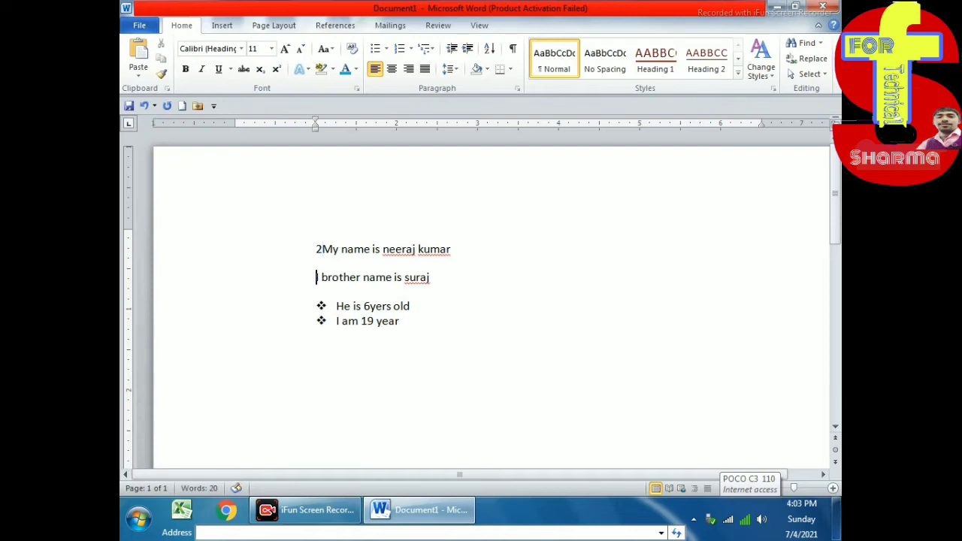
Sort the first three lines in ascending Number order so line 1 precedes line 2
type("1I")
left_click_drag(463, 318, 294, 273)
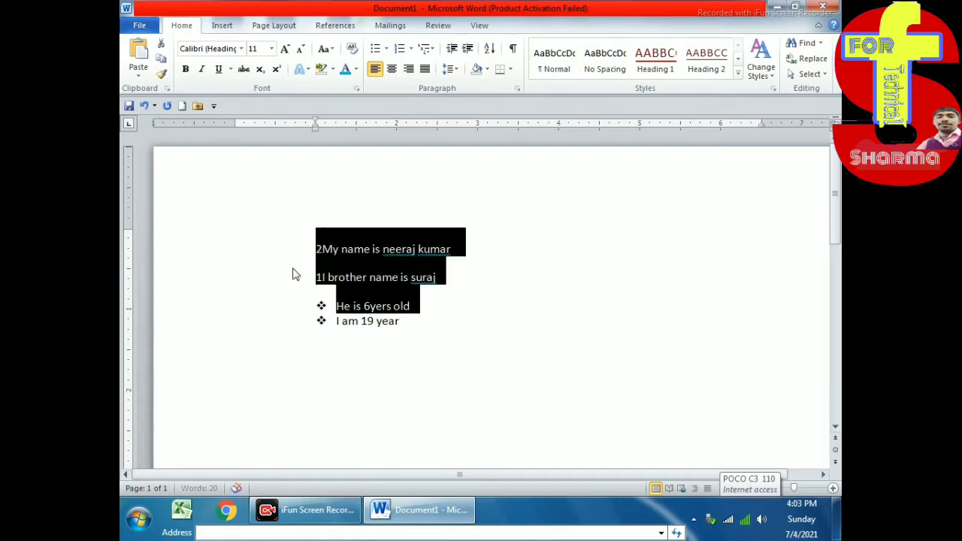
left_click(487, 51)
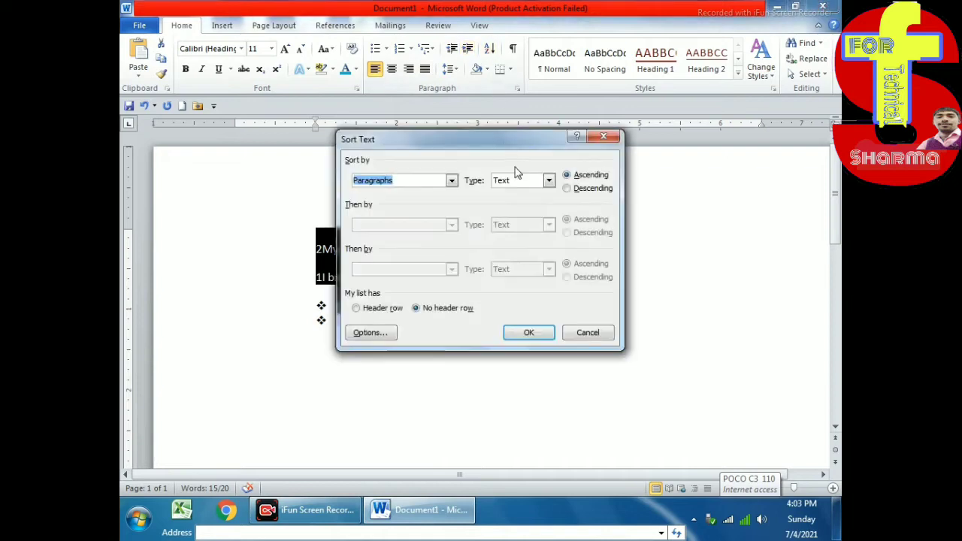
left_click(549, 181)
left_click(505, 202)
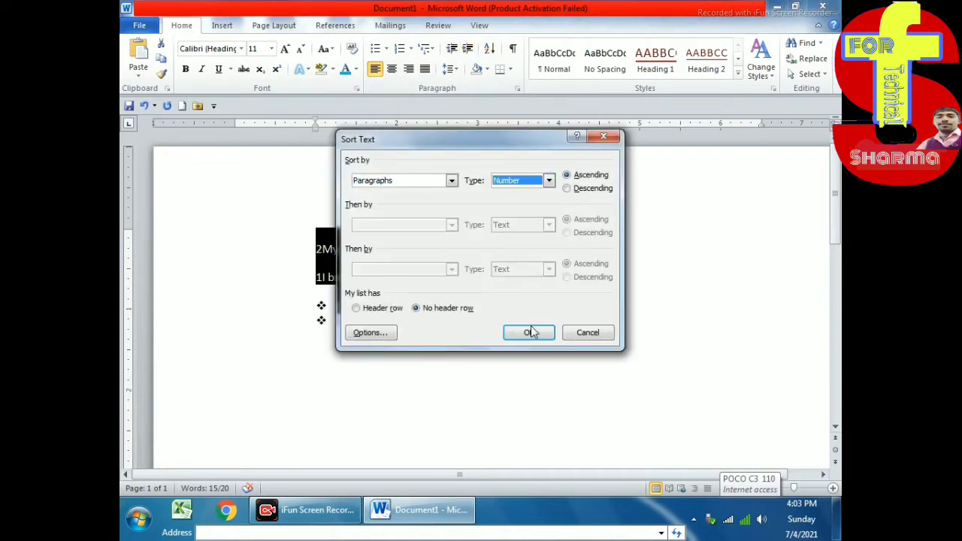
left_click(529, 332)
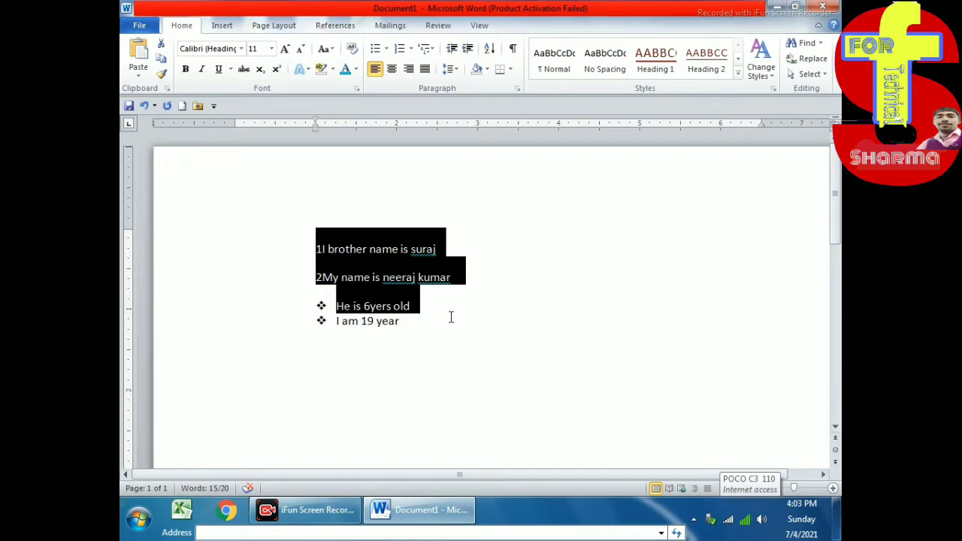
left_click(456, 316)
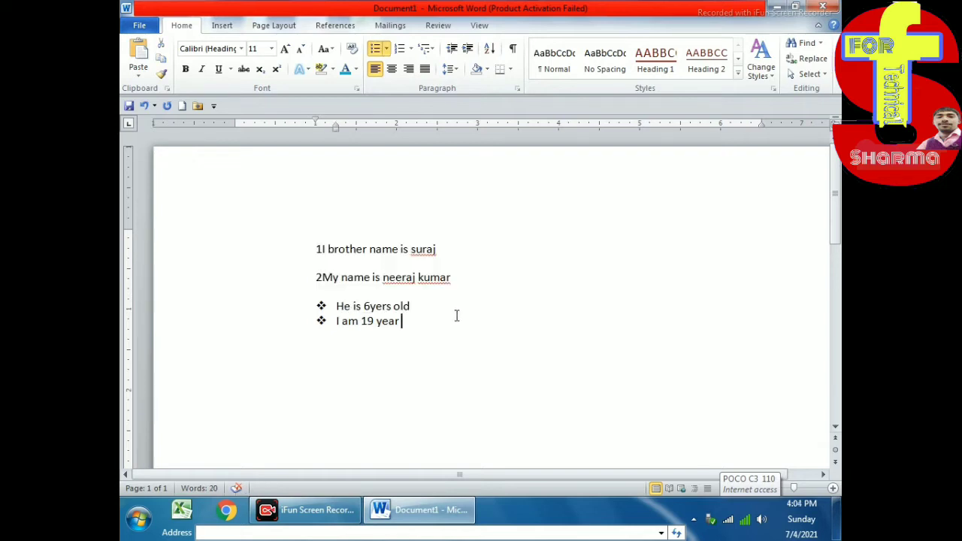
Show formatting marks (Show/Hide ¶) for all the document text
left_click_drag(506, 367, 217, 215)
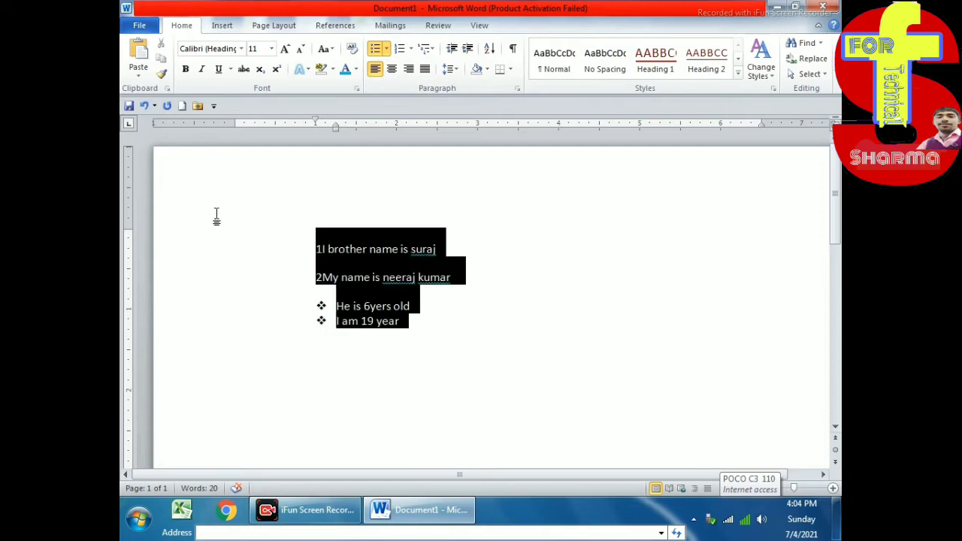
left_click(514, 50)
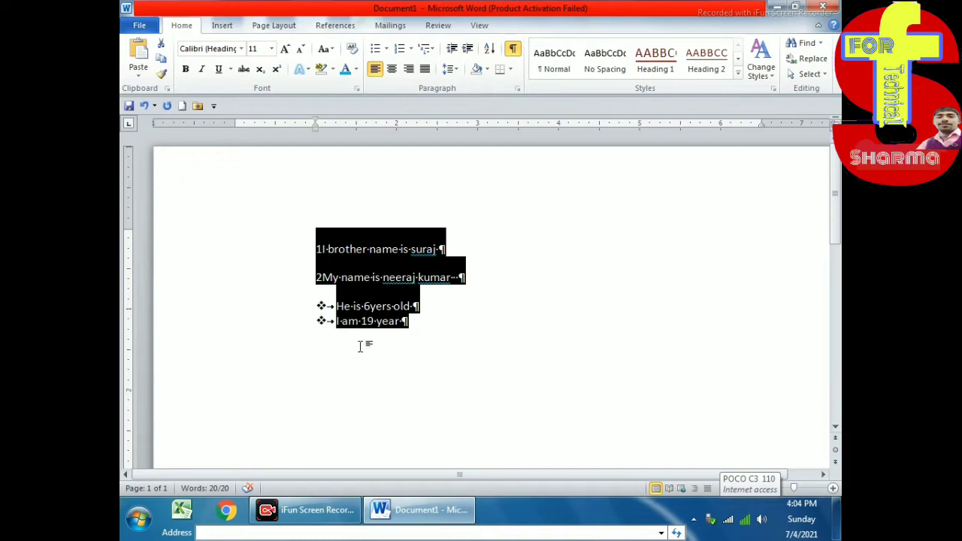
left_click(487, 376)
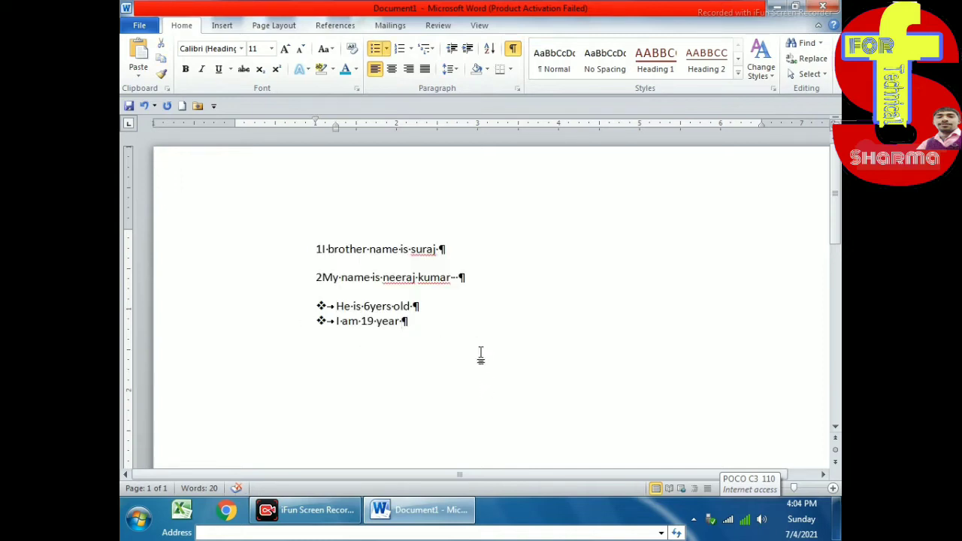
Shade all four lines with a custom dark blue colour, blue value 124
left_click_drag(463, 347, 242, 191)
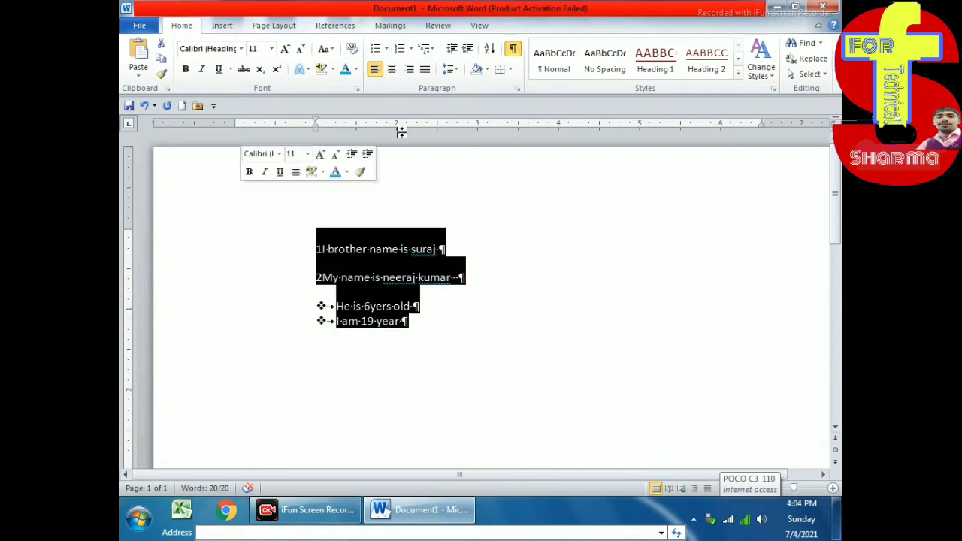
left_click(487, 69)
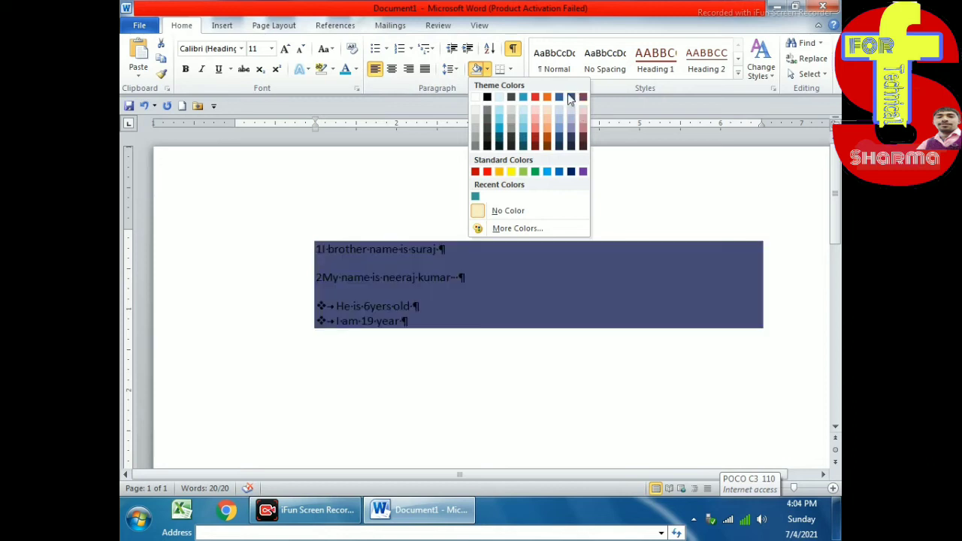
left_click(512, 229)
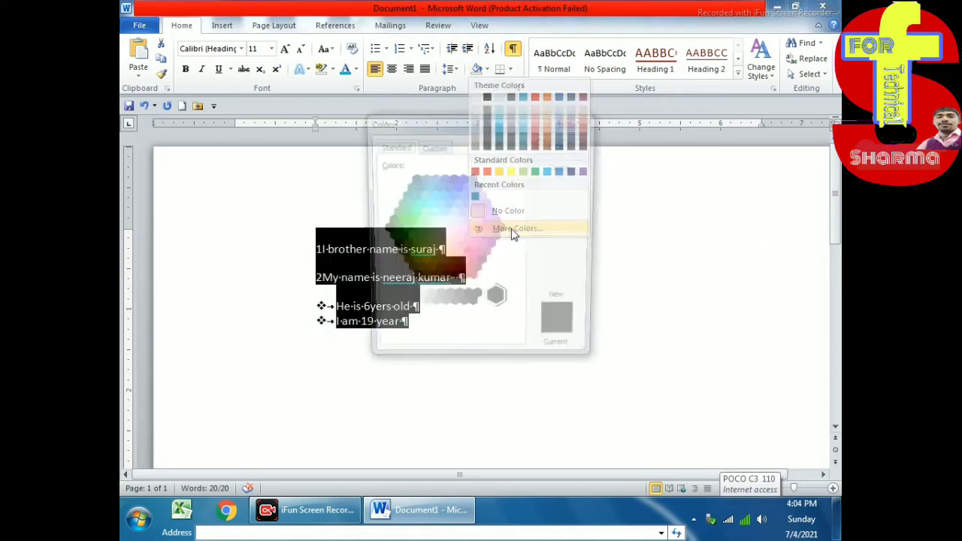
left_click(449, 205)
left_click(429, 188)
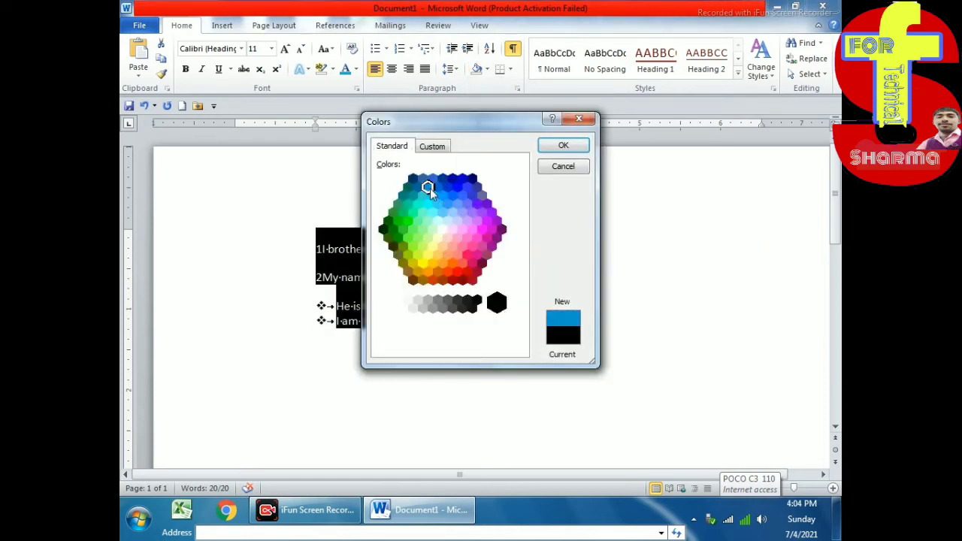
left_click(413, 195)
left_click(440, 150)
left_click(460, 216)
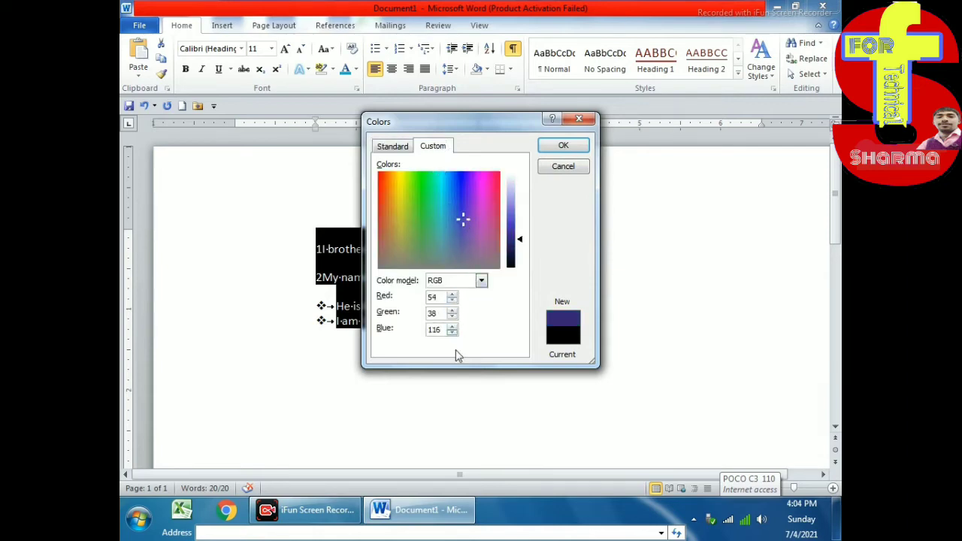
left_click(451, 327)
left_click(563, 148)
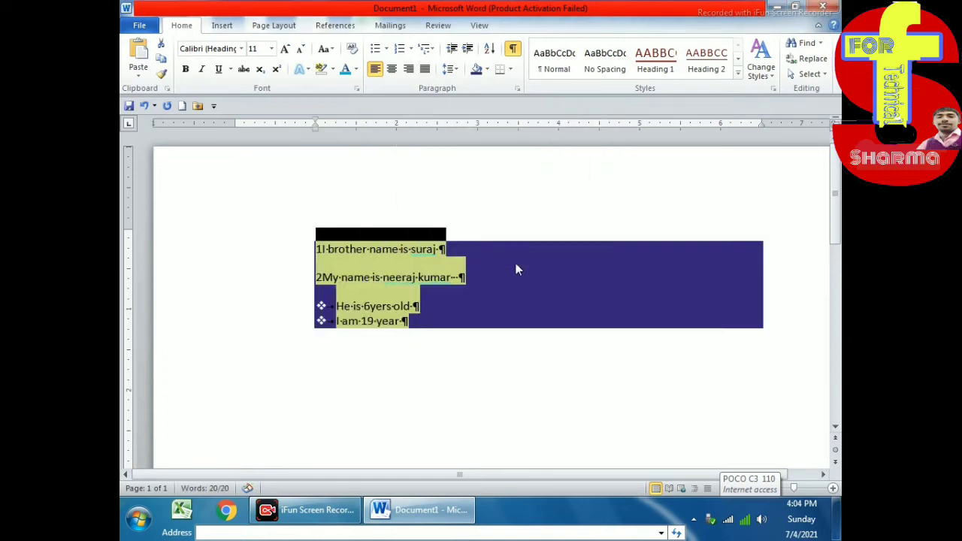
Remove the shading with No Color, first from the last line, then from all four lines
left_click(436, 366)
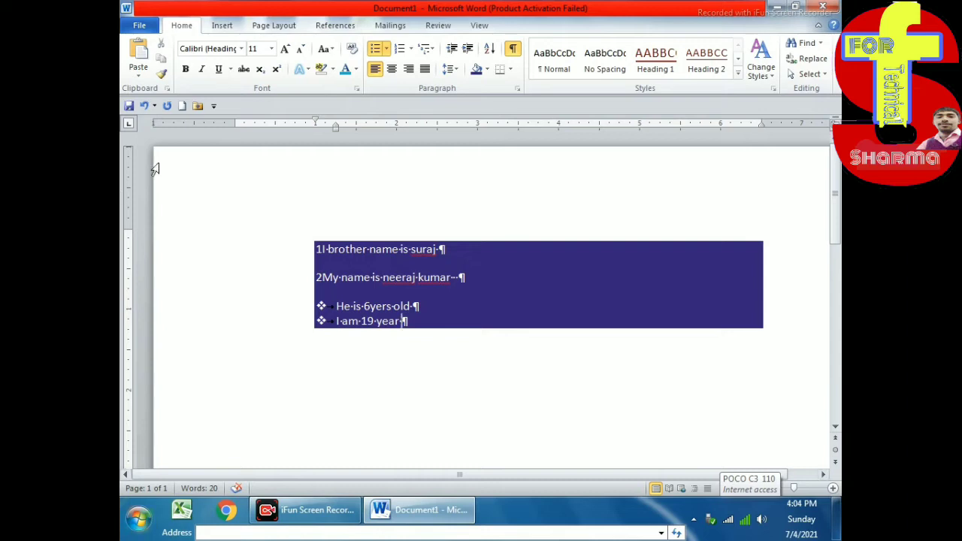
left_click(488, 69)
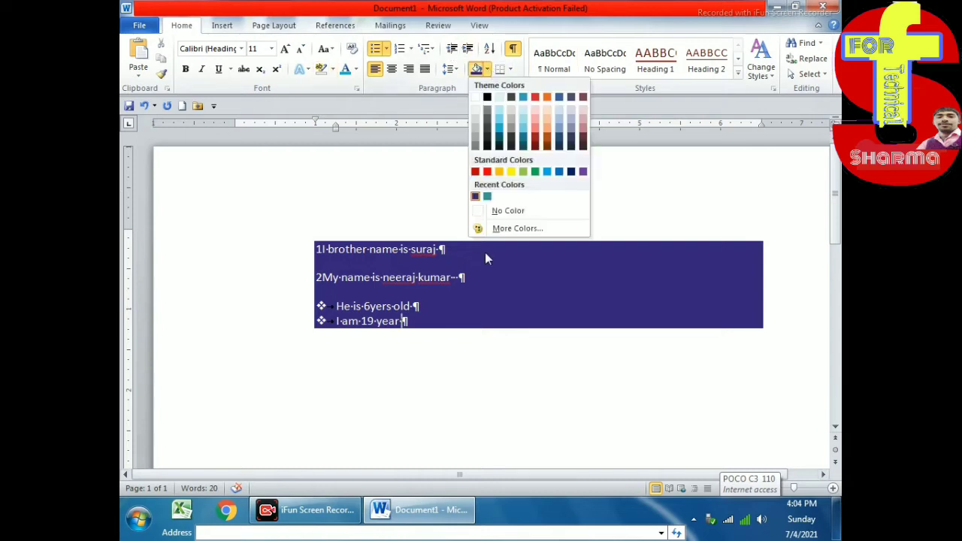
left_click(521, 213)
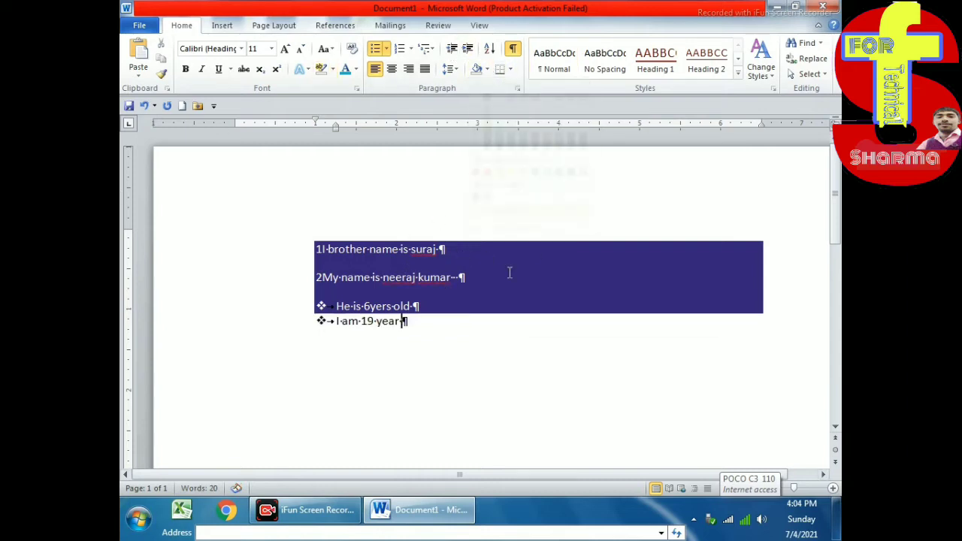
left_click_drag(564, 324, 336, 223)
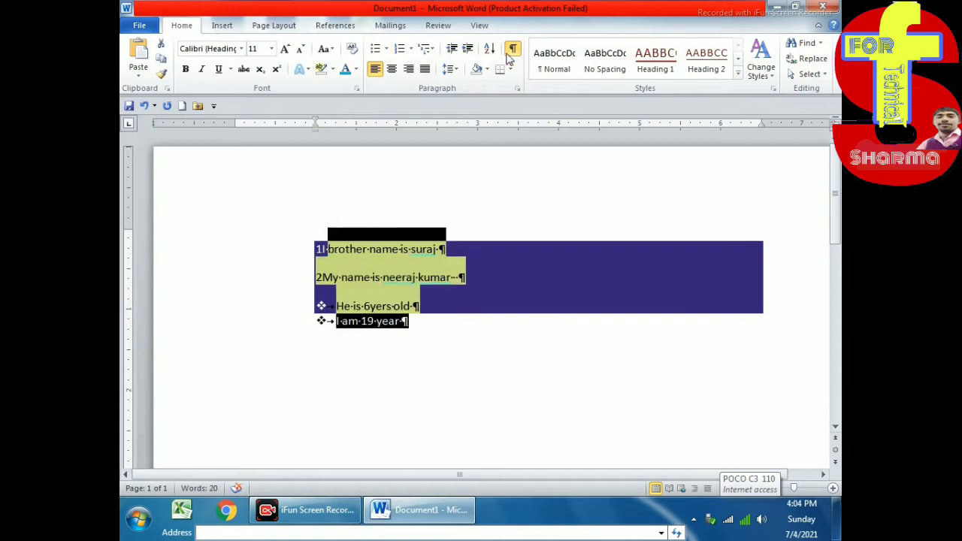
left_click(488, 69)
left_click(496, 212)
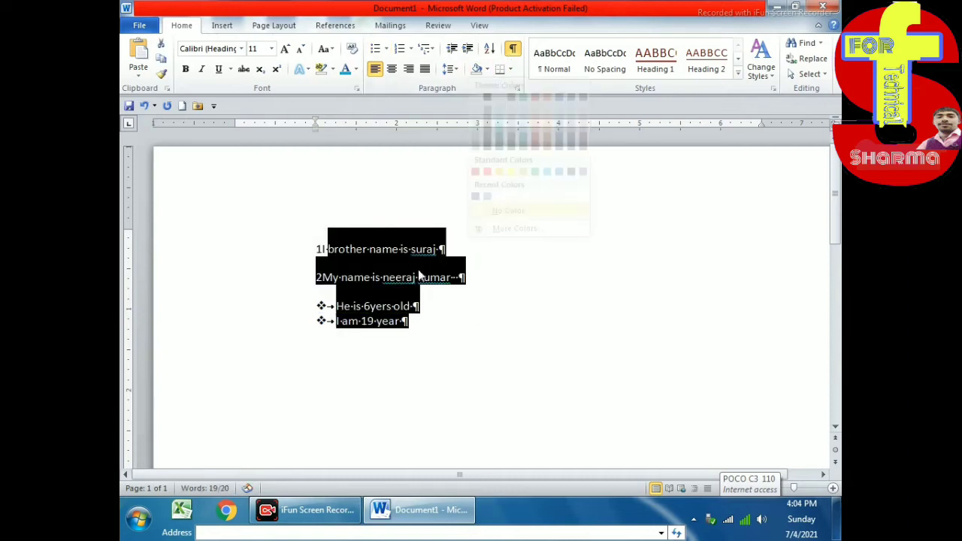
left_click(453, 331)
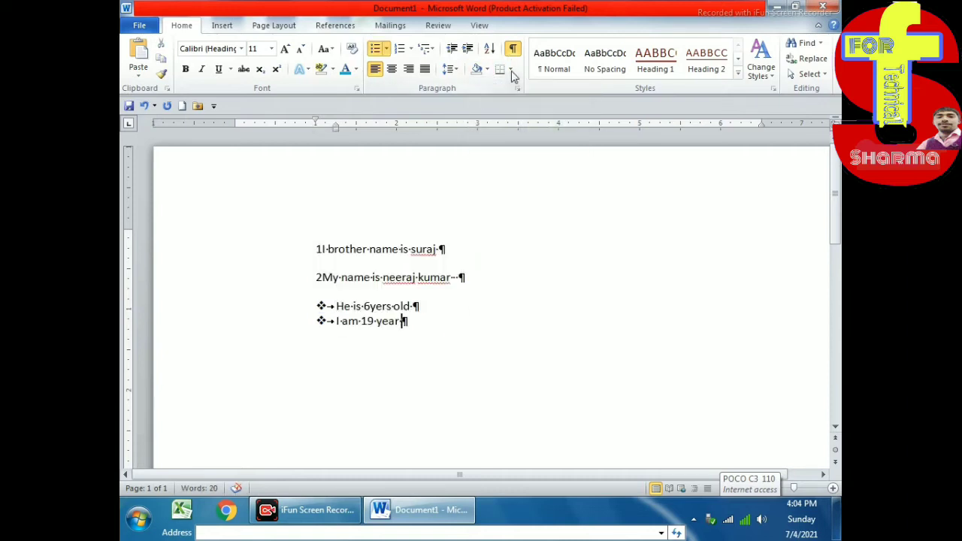
left_click_drag(464, 385, 208, 206)
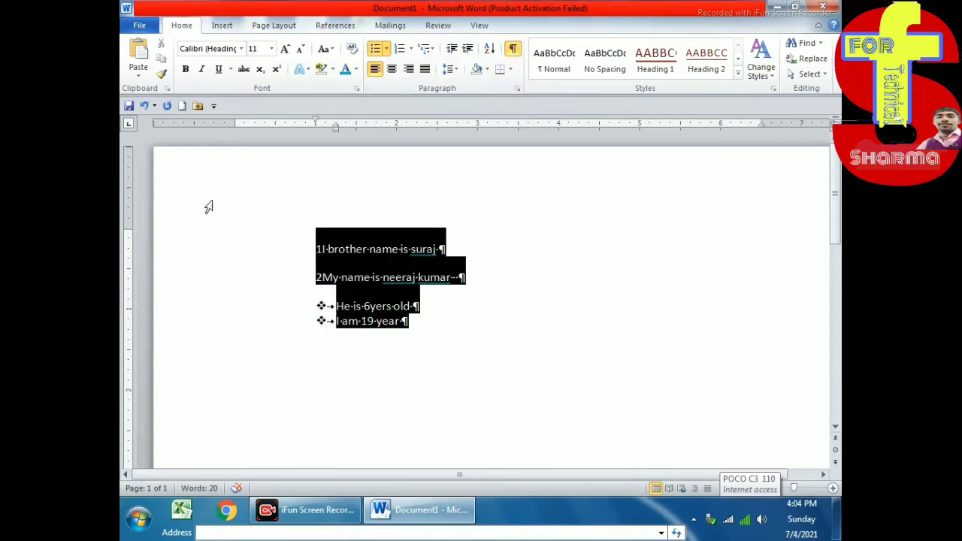
Add bottom, top, left and right borders to the text, then clear them with No Border
left_click(509, 69)
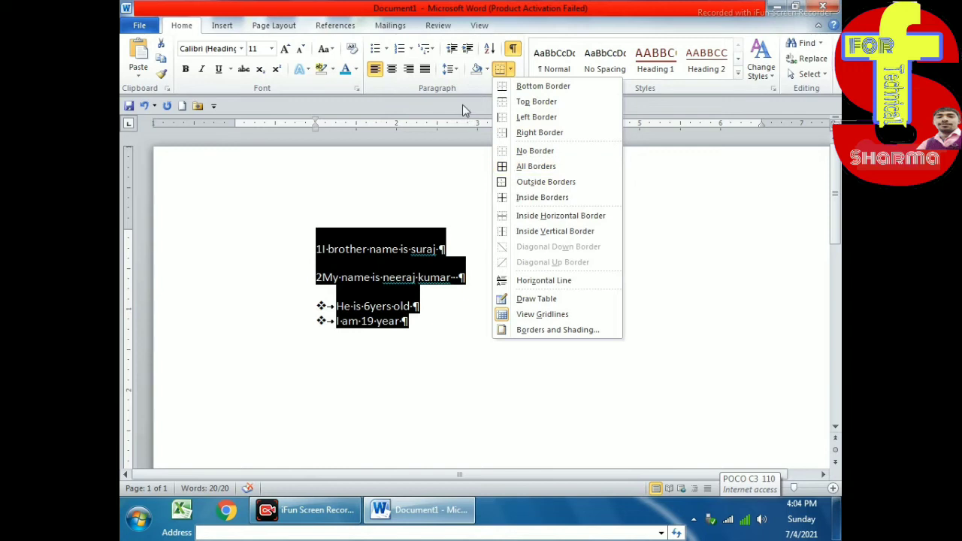
left_click(541, 88)
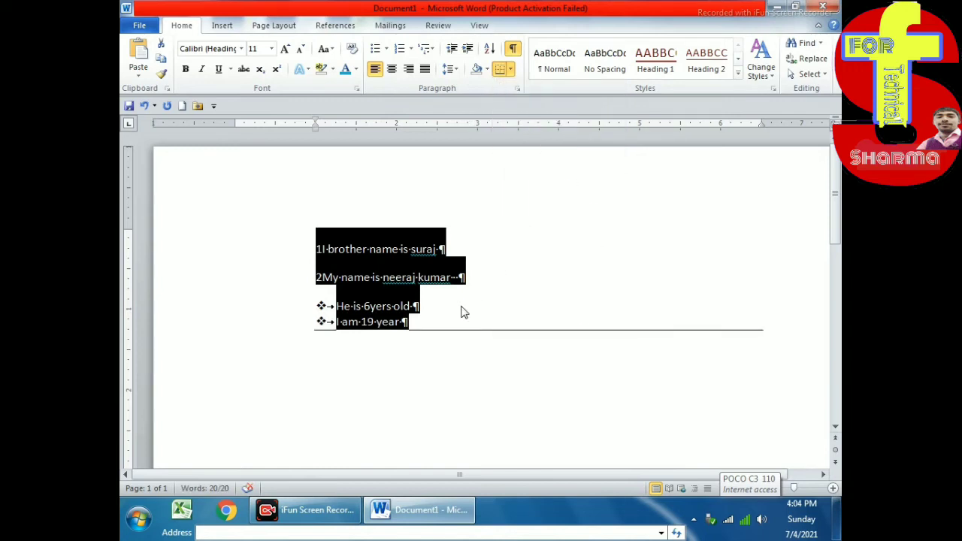
left_click(417, 306)
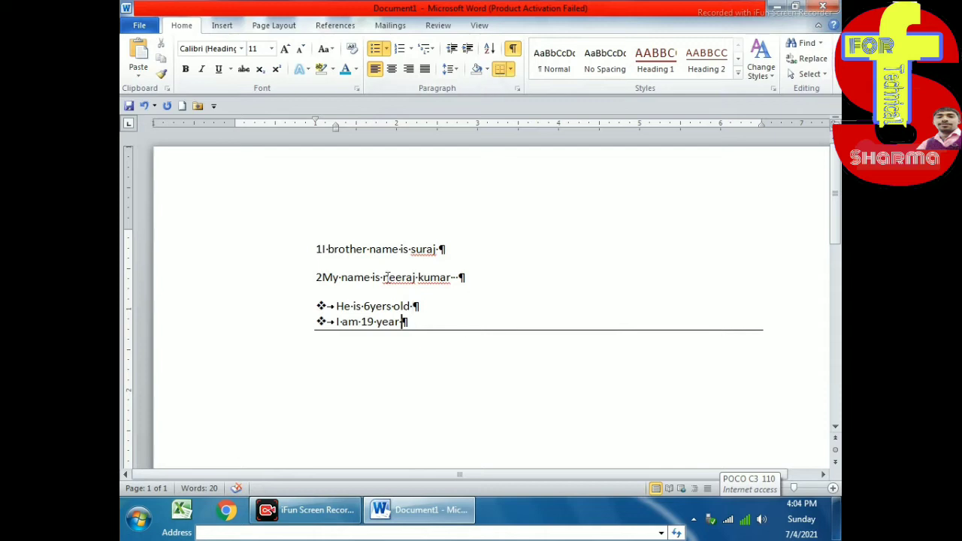
triple_click(259, 199)
left_click(512, 70)
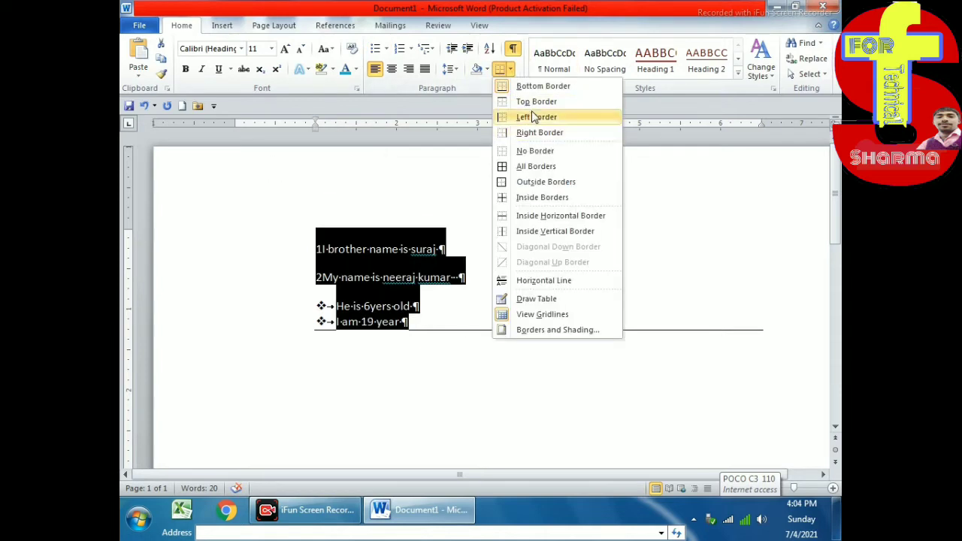
left_click(536, 101)
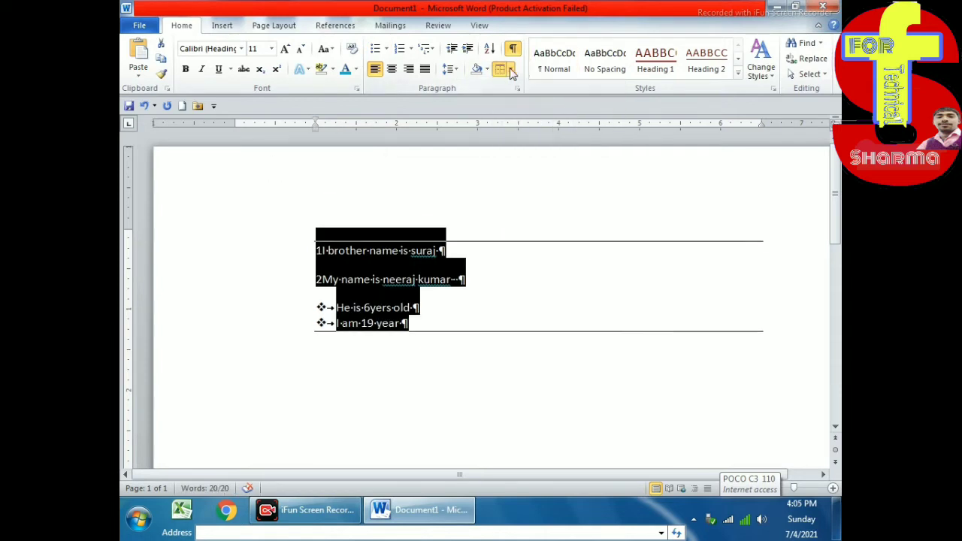
left_click(512, 72)
left_click(541, 118)
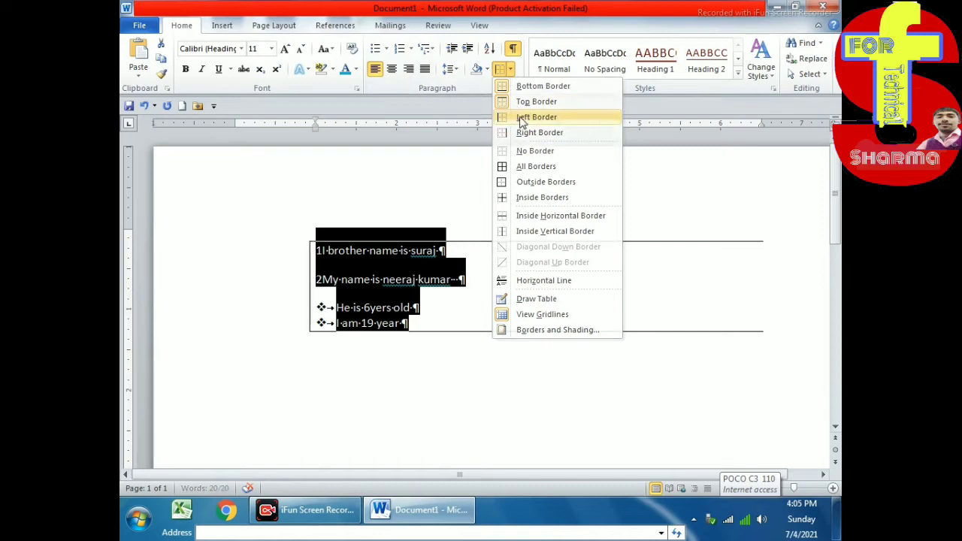
left_click(511, 69)
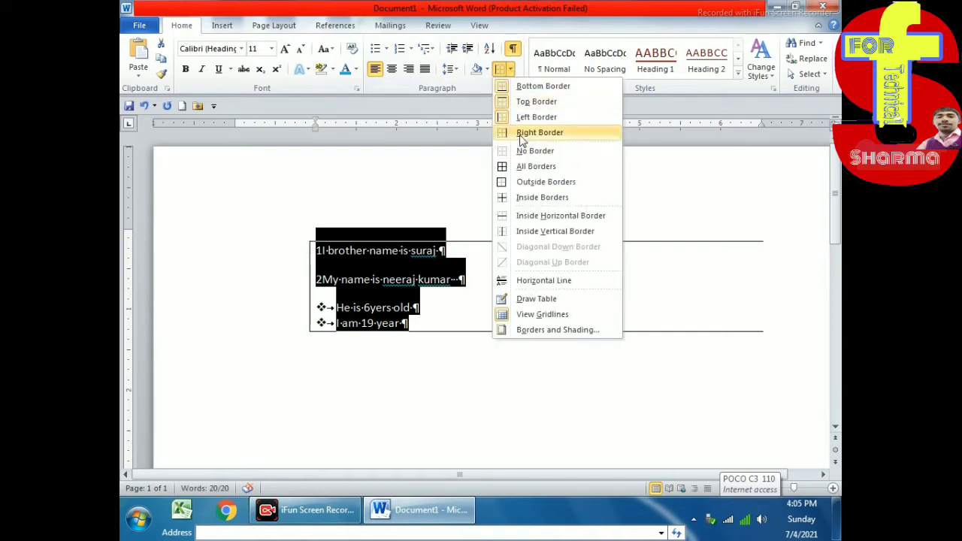
left_click(521, 135)
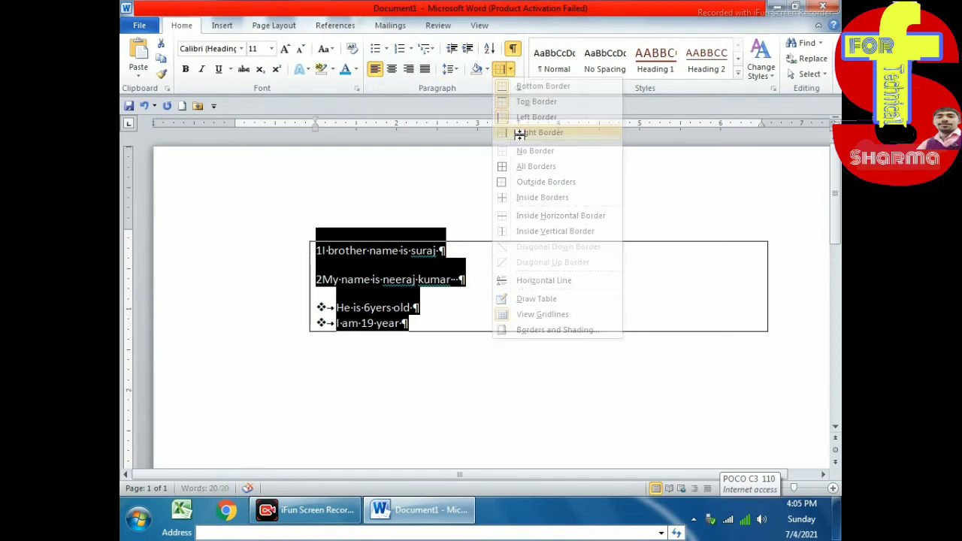
left_click(512, 71)
left_click(536, 152)
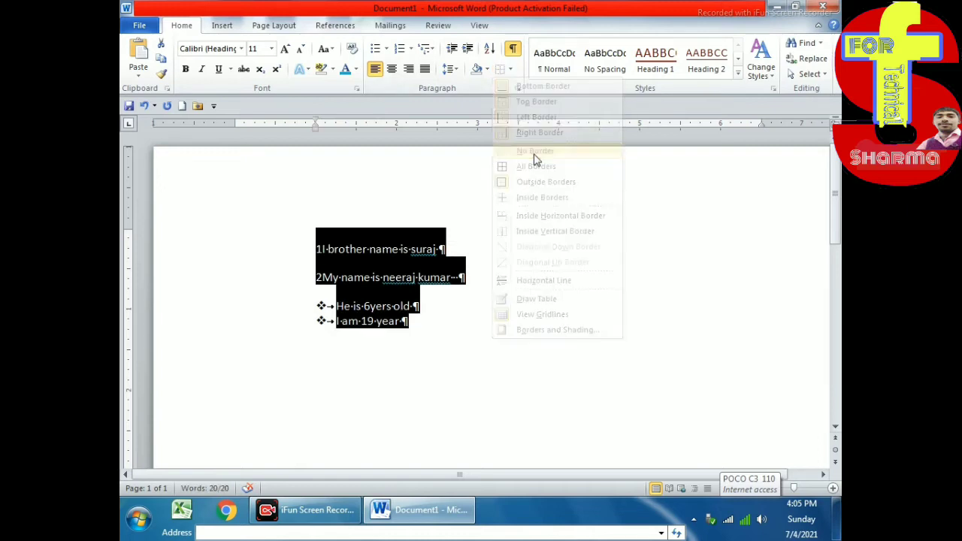
Try All Borders on the four lines, then replace them with a single Outside Borders box
left_click(510, 70)
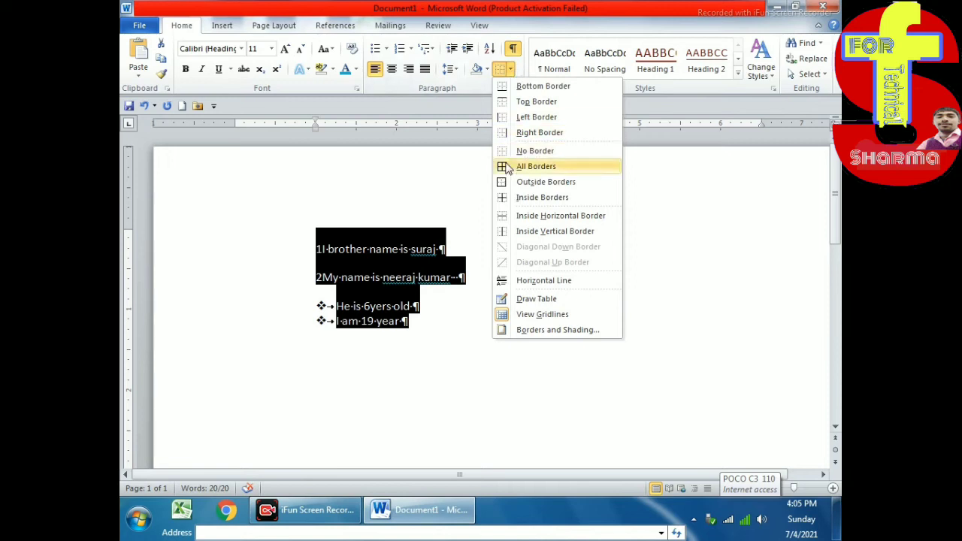
left_click(543, 166)
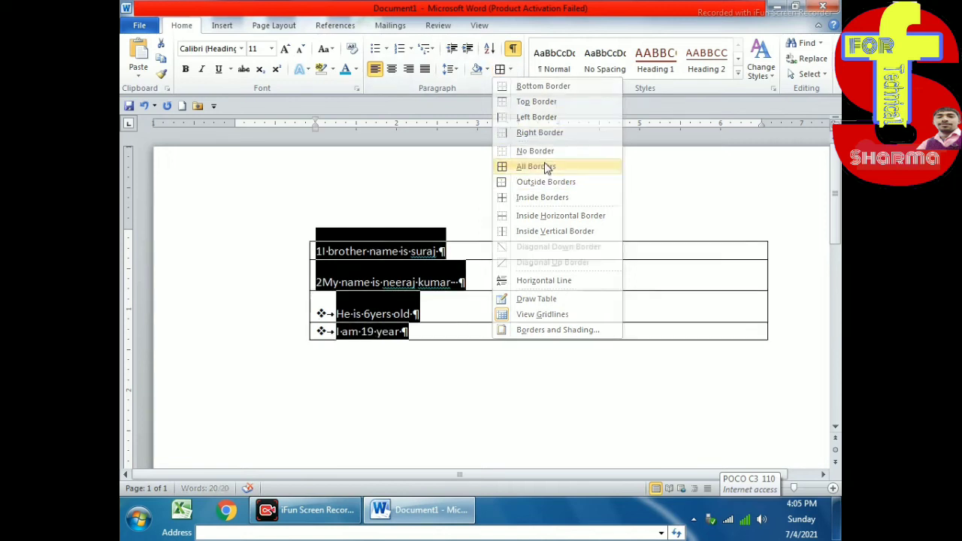
left_click(402, 351)
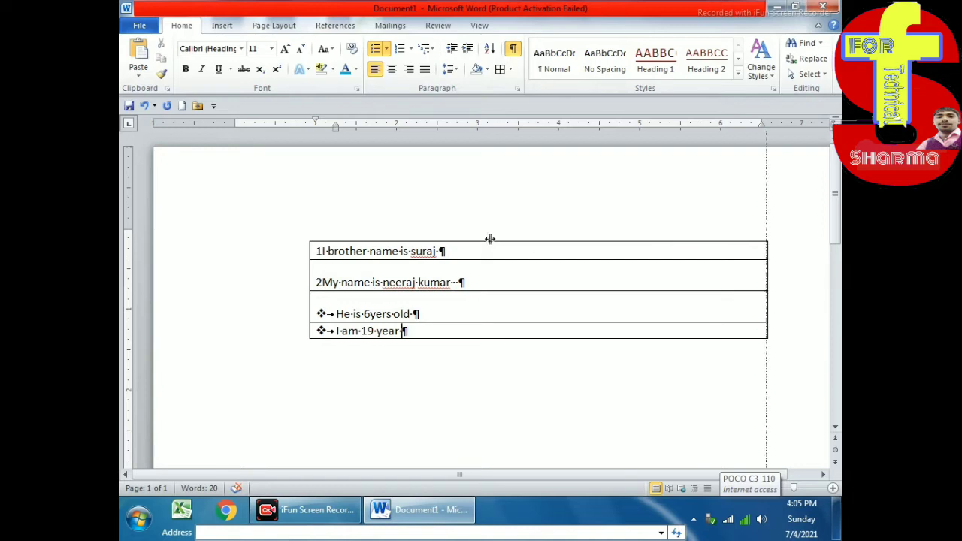
left_click(514, 276)
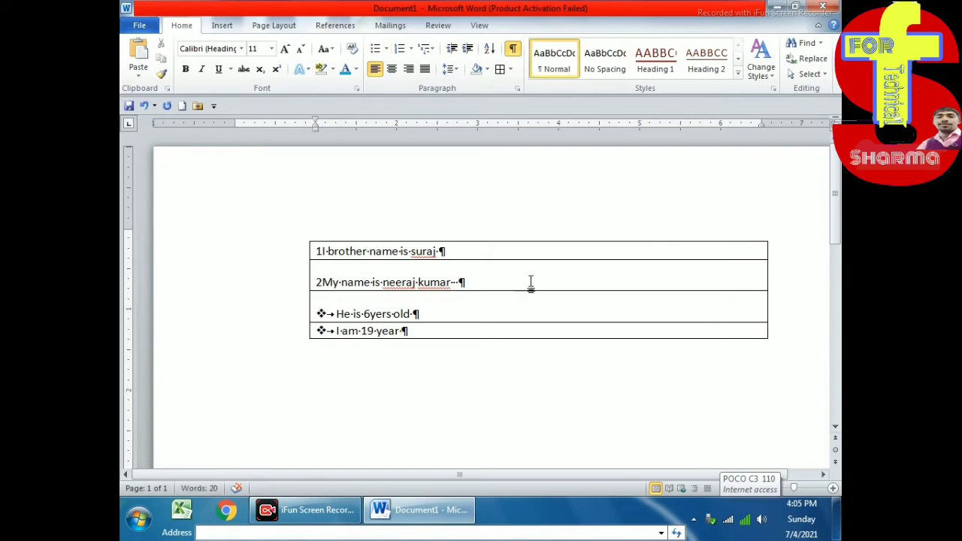
key("ctrl+a")
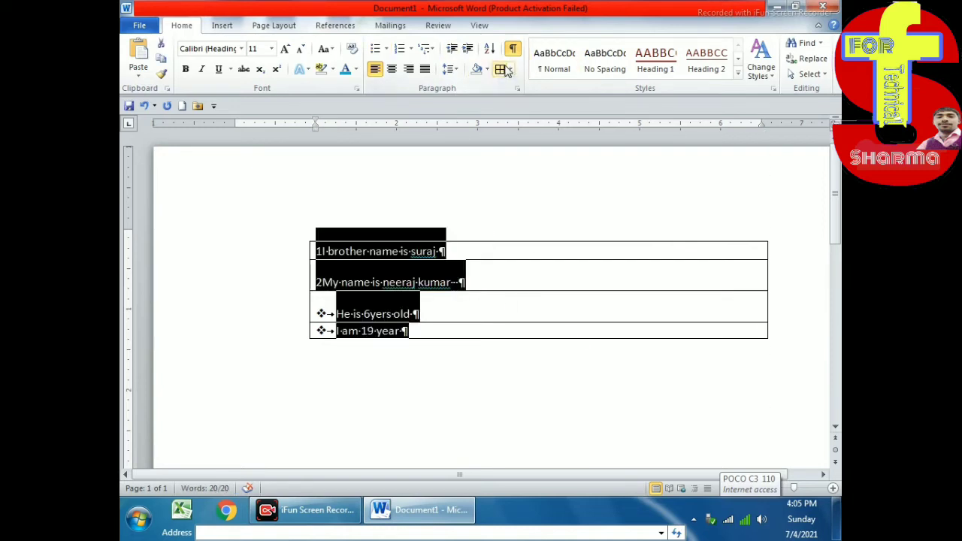
left_click(510, 70)
left_click(526, 151)
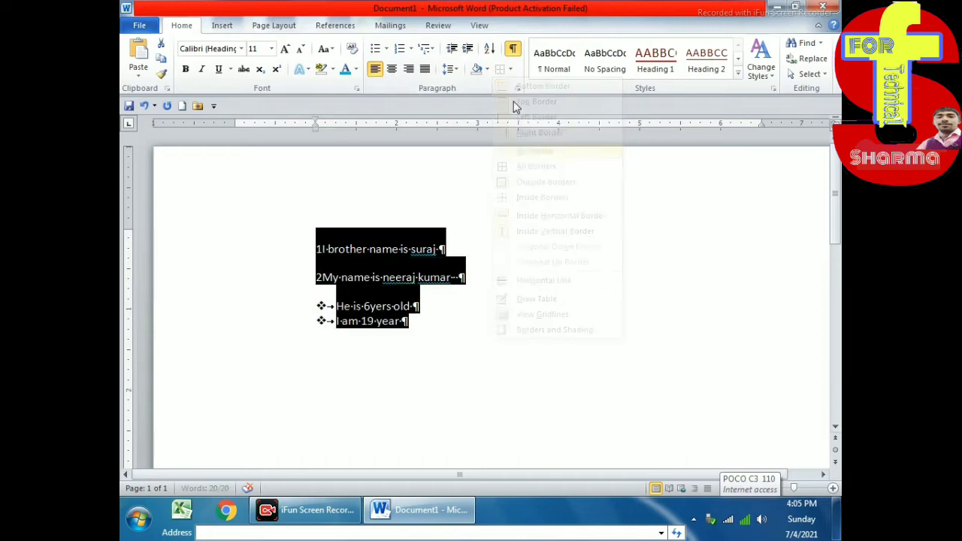
left_click(512, 70)
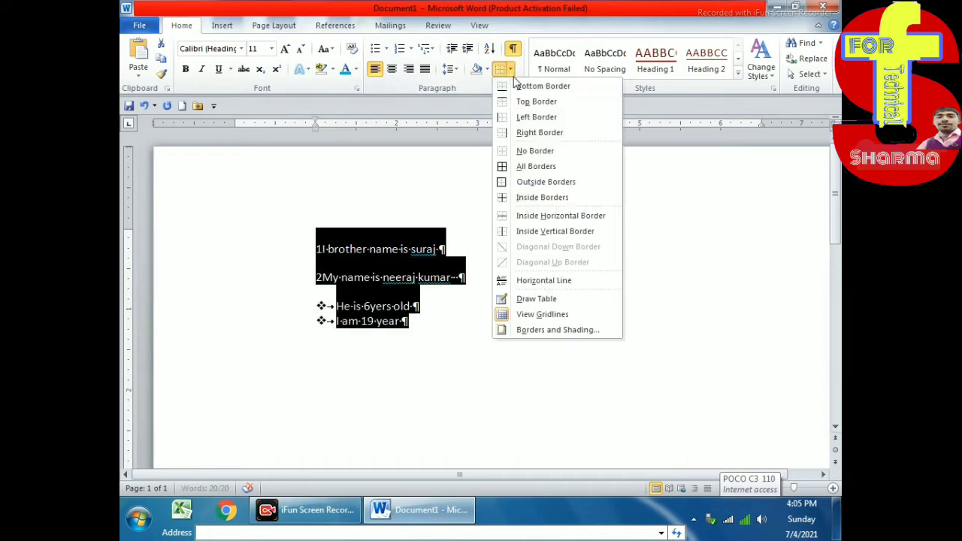
left_click(531, 183)
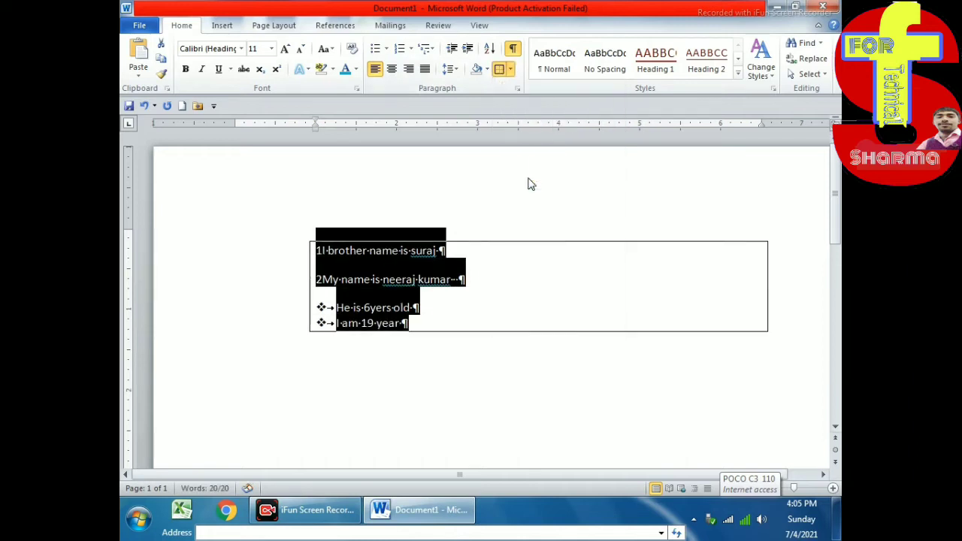
left_click(512, 69)
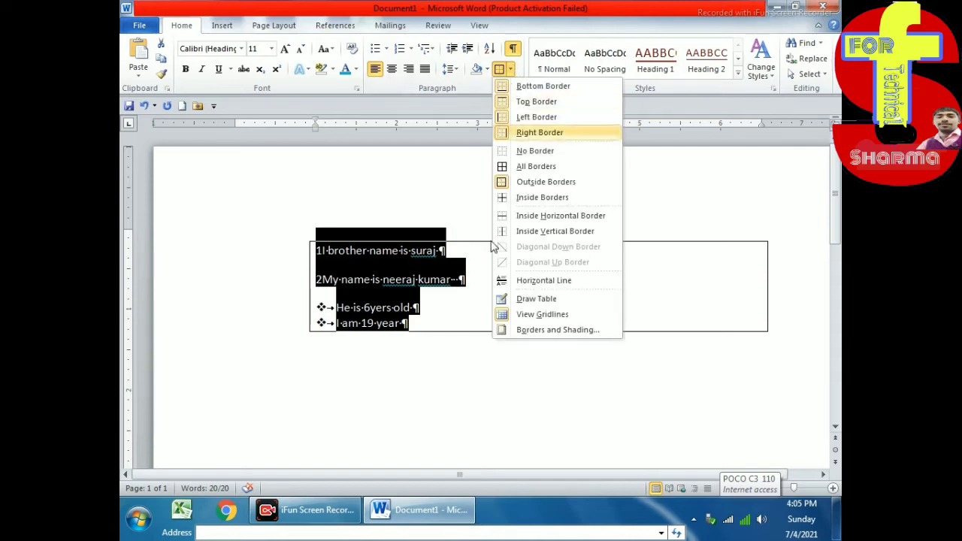
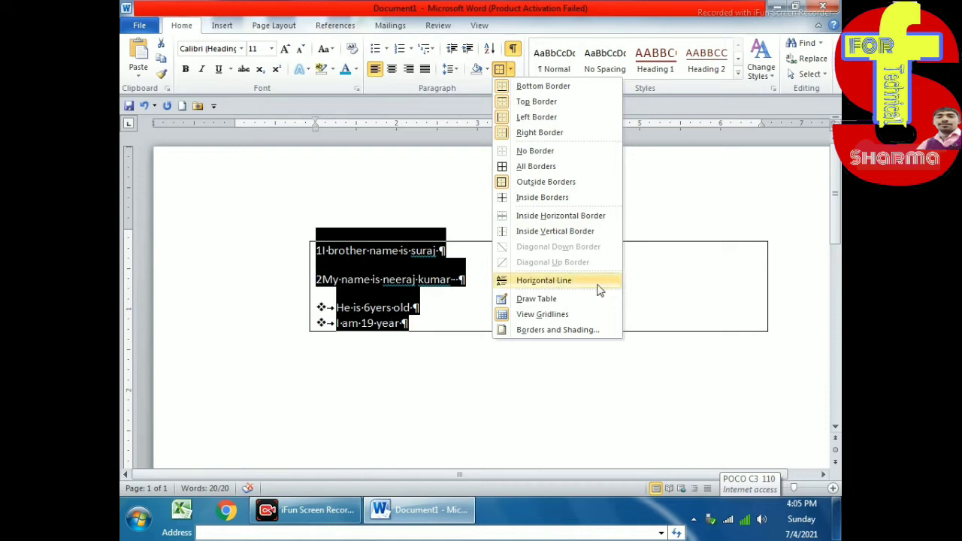
Draw a one-cell table by hand around the four text lines
left_click(546, 306)
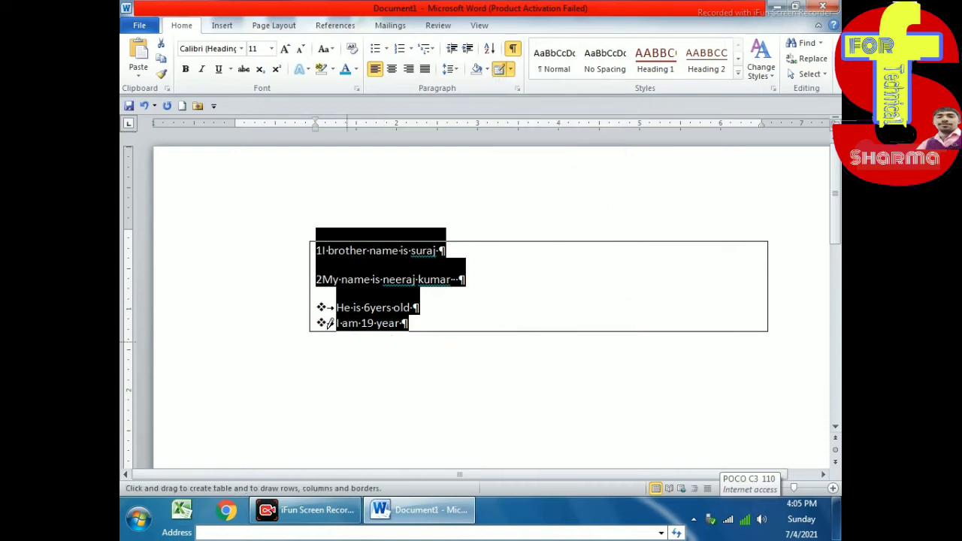
left_click_drag(285, 229, 314, 264)
left_click_drag(380, 323, 519, 355)
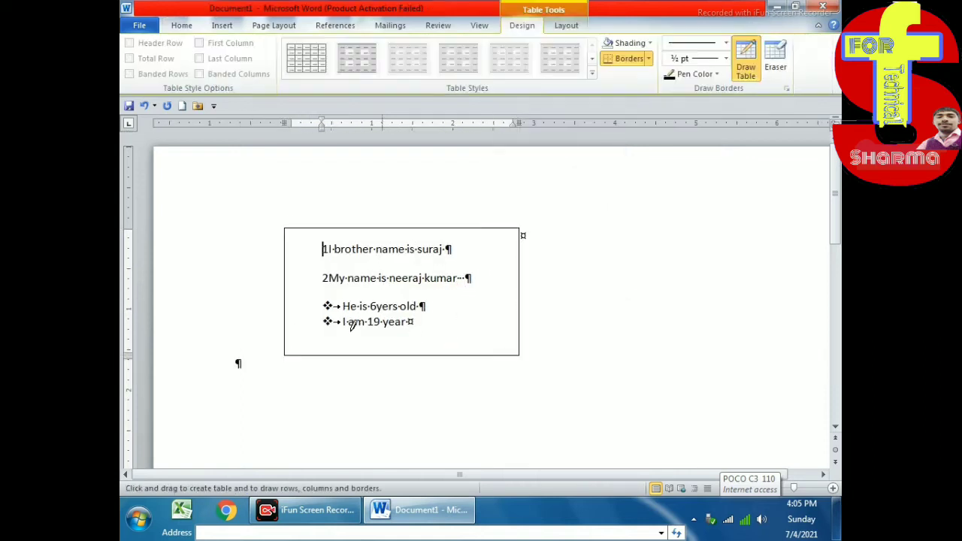
Try table styles, then settle on the light-blue style for the table
left_click(592, 73)
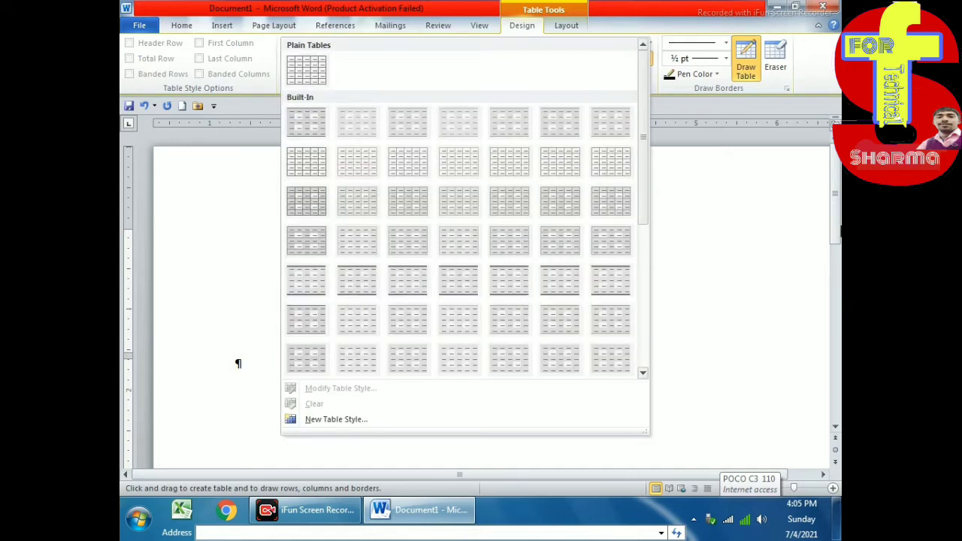
left_click(767, 213)
left_click(746, 60)
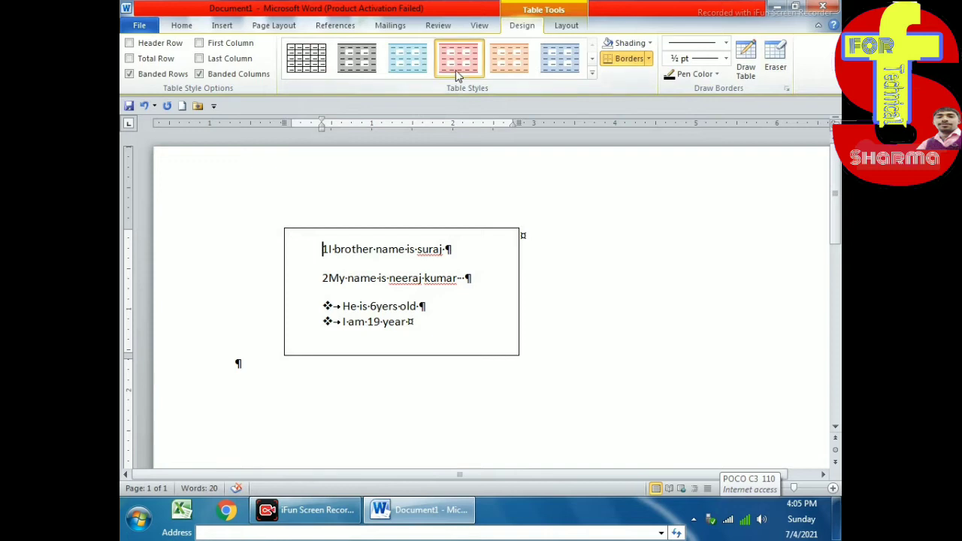
left_click(560, 60)
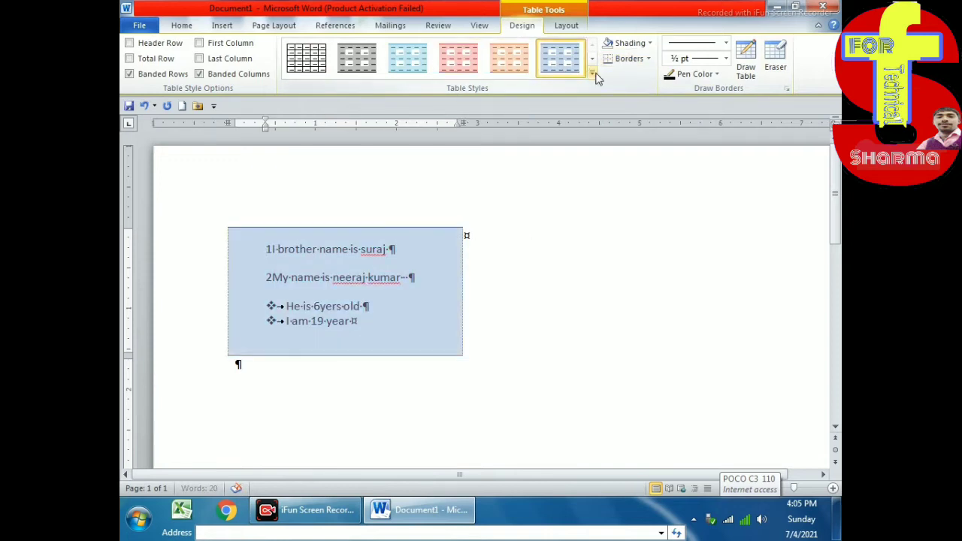
left_click(593, 74)
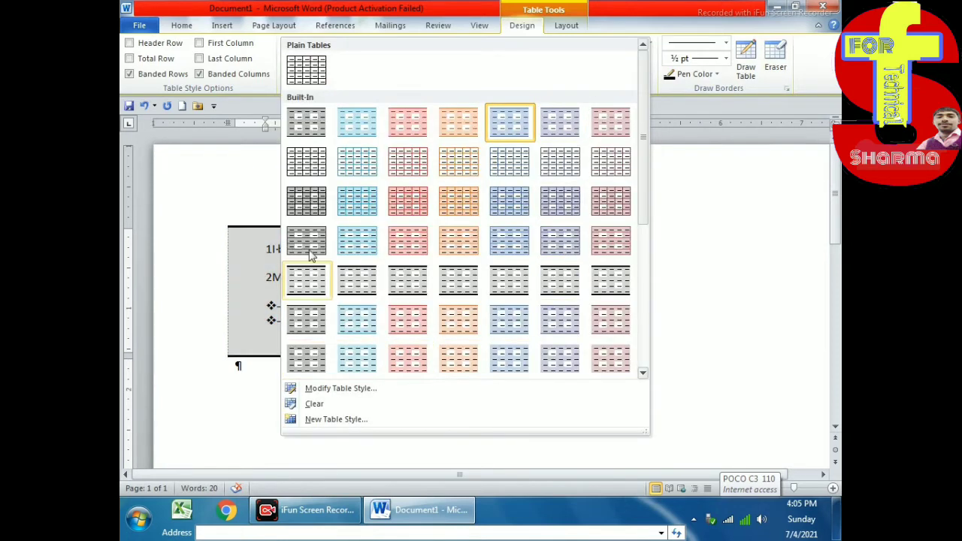
left_click(304, 160)
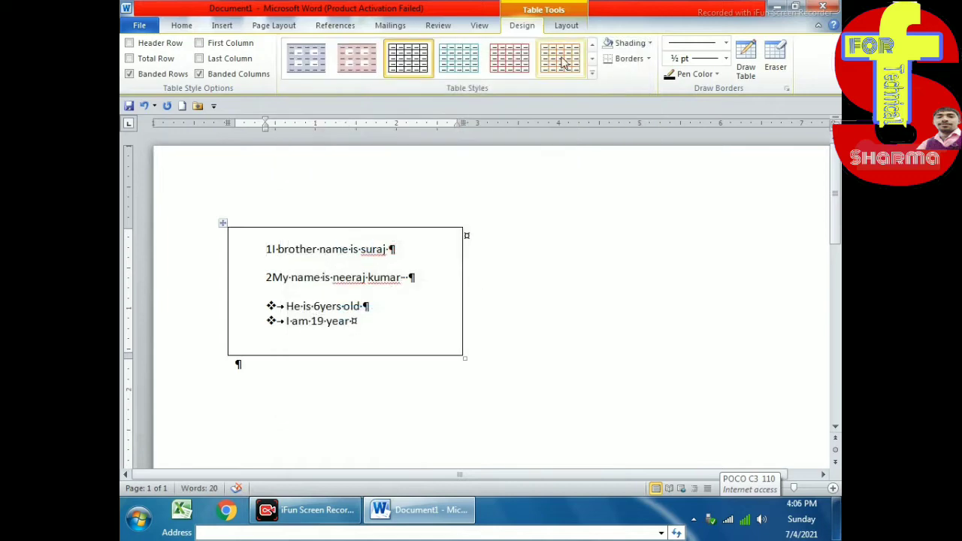
left_click(459, 59)
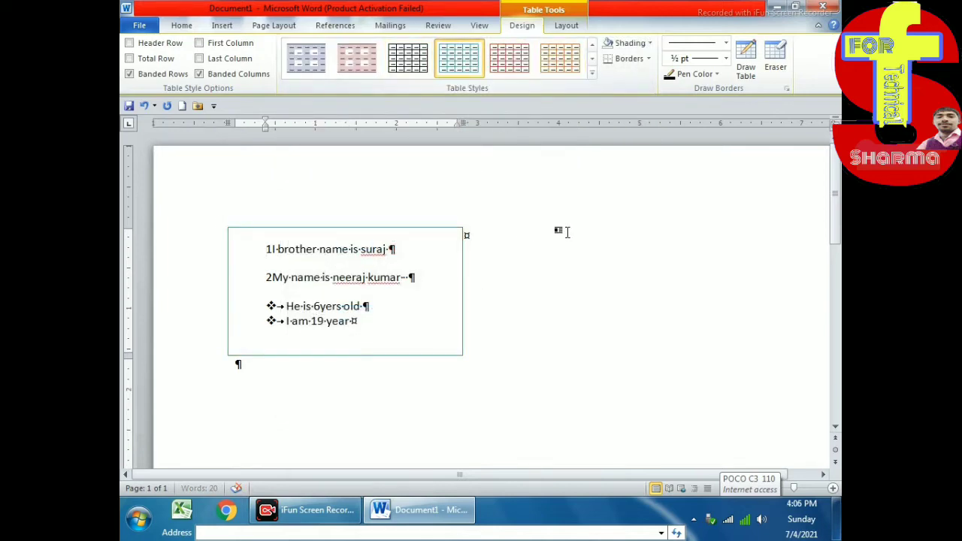
left_click(188, 25)
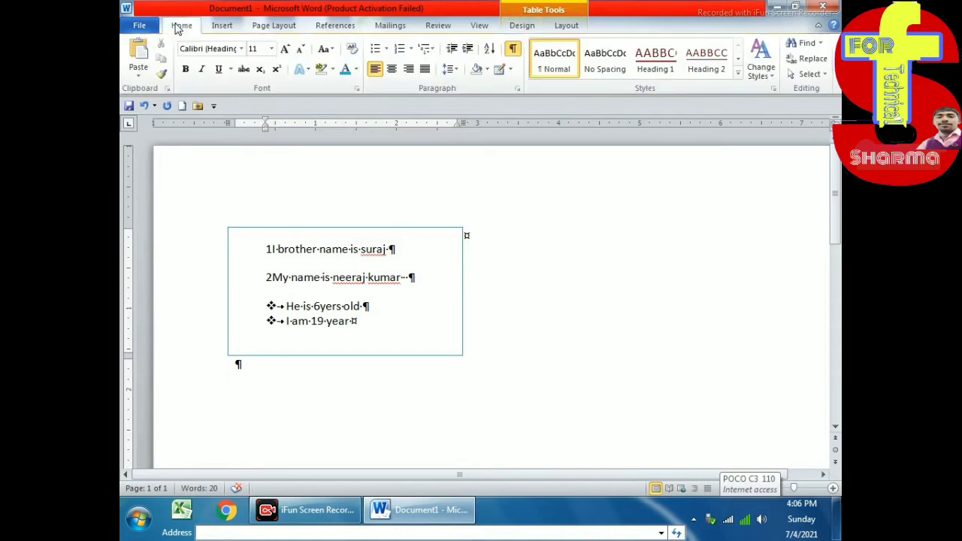
Show table gridlines and widen the table almost to the right margin, leaving shading unapplied
left_click(511, 70)
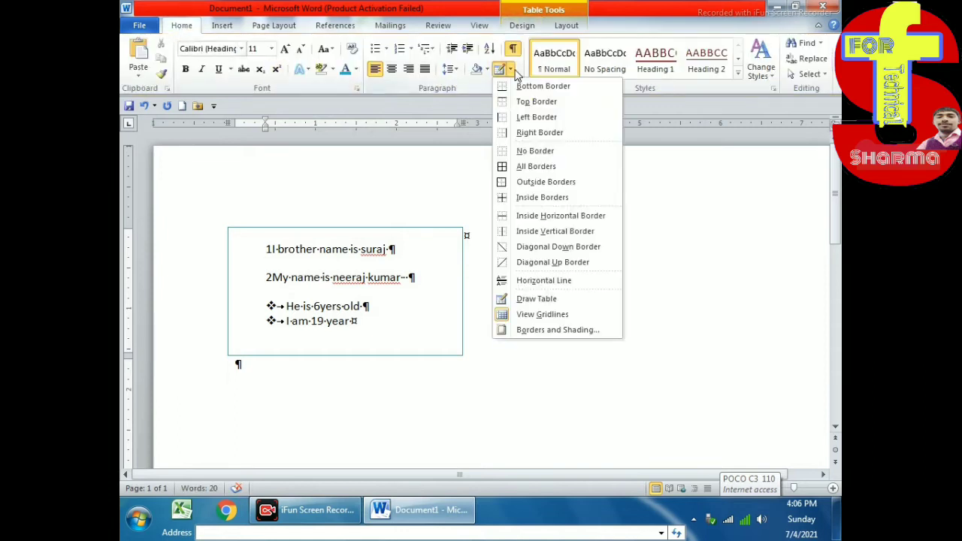
left_click(519, 316)
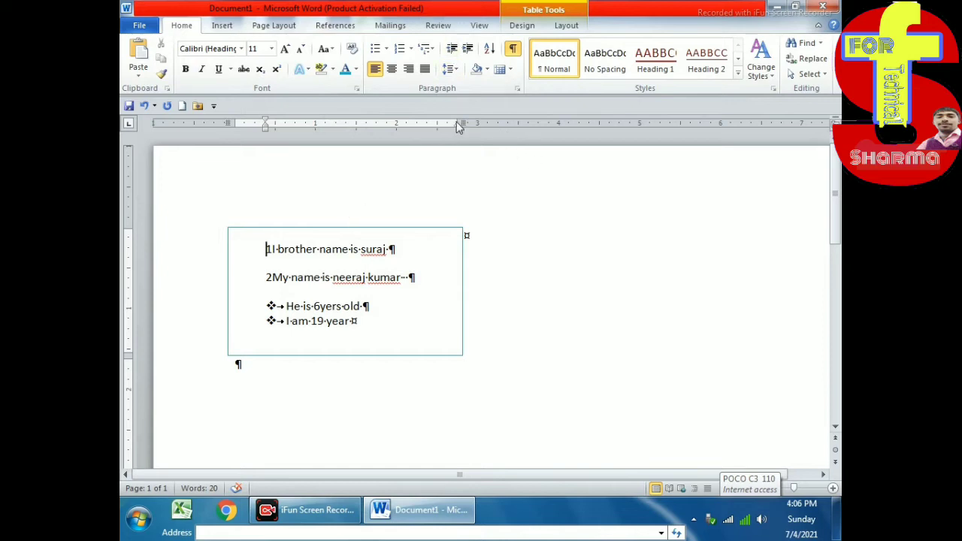
left_click_drag(462, 123, 771, 124)
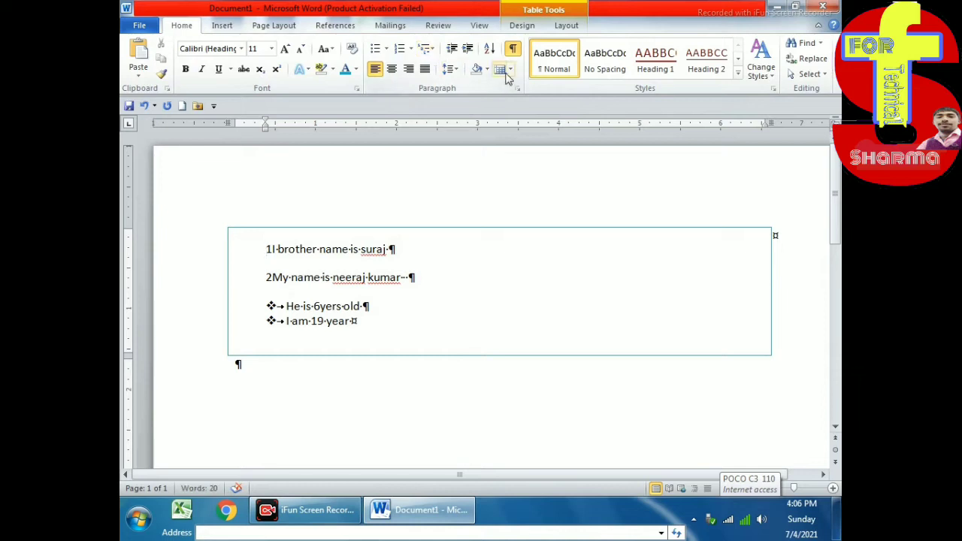
left_click(487, 71)
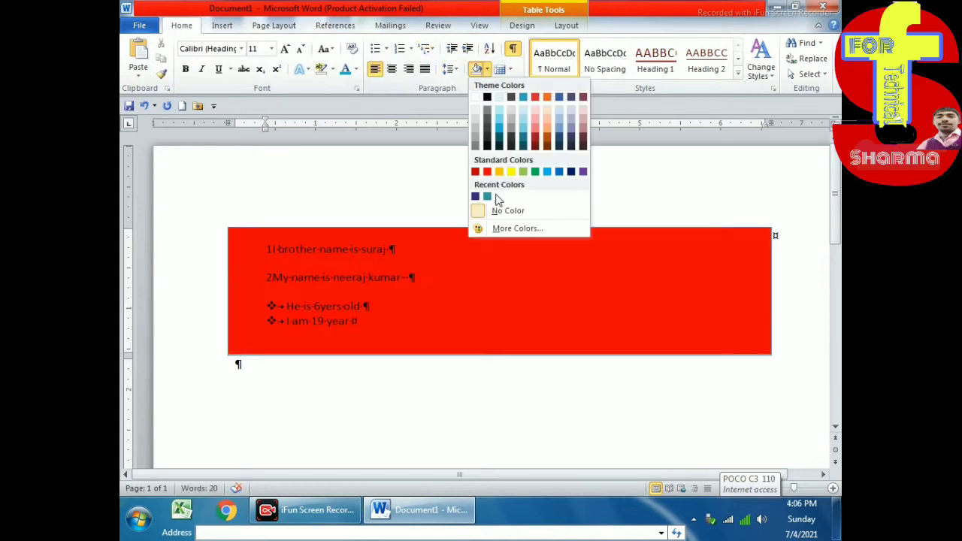
left_click(391, 197)
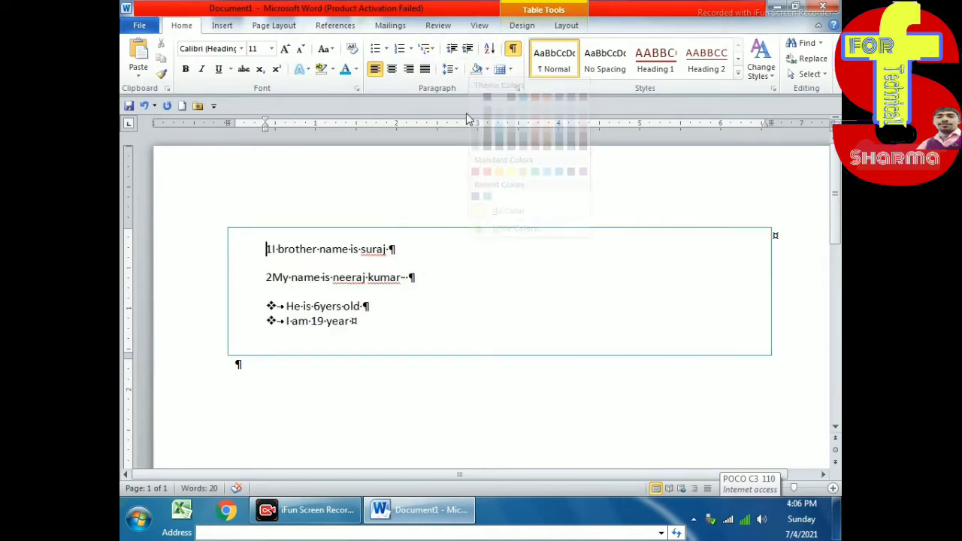
left_click(511, 69)
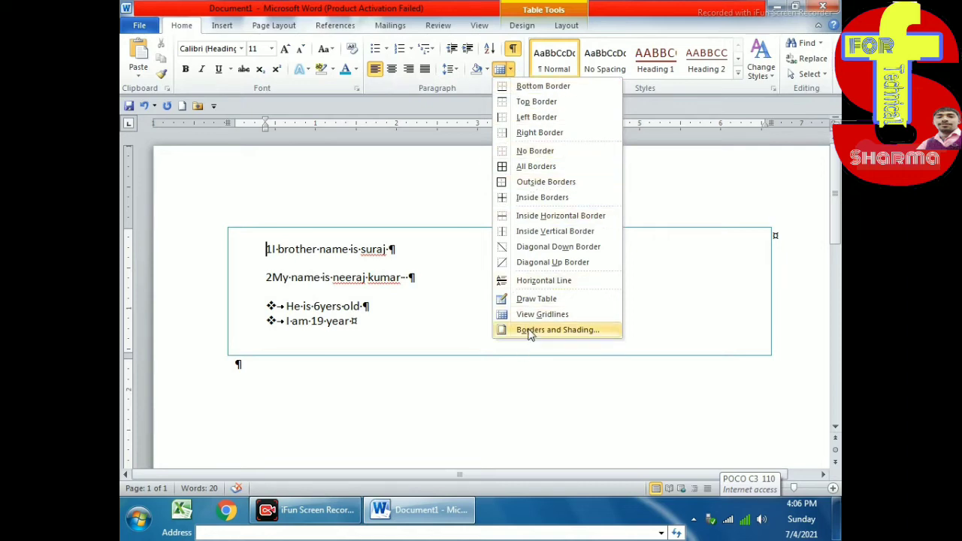
left_click(557, 330)
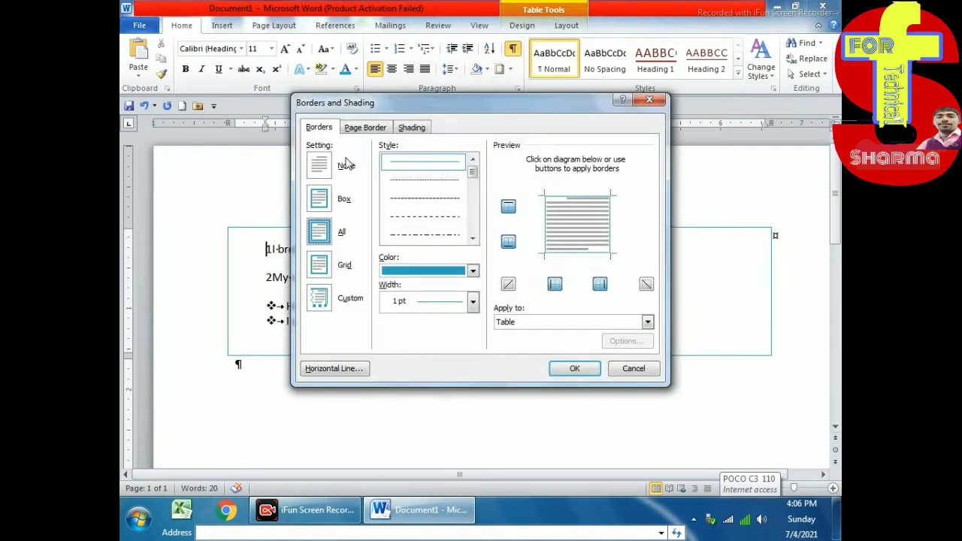
left_click(361, 127)
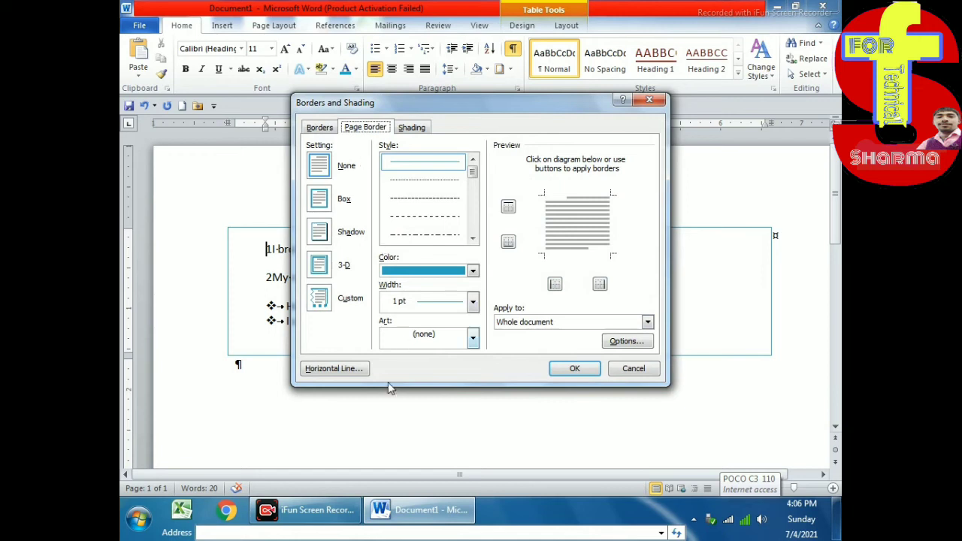
left_click(316, 127)
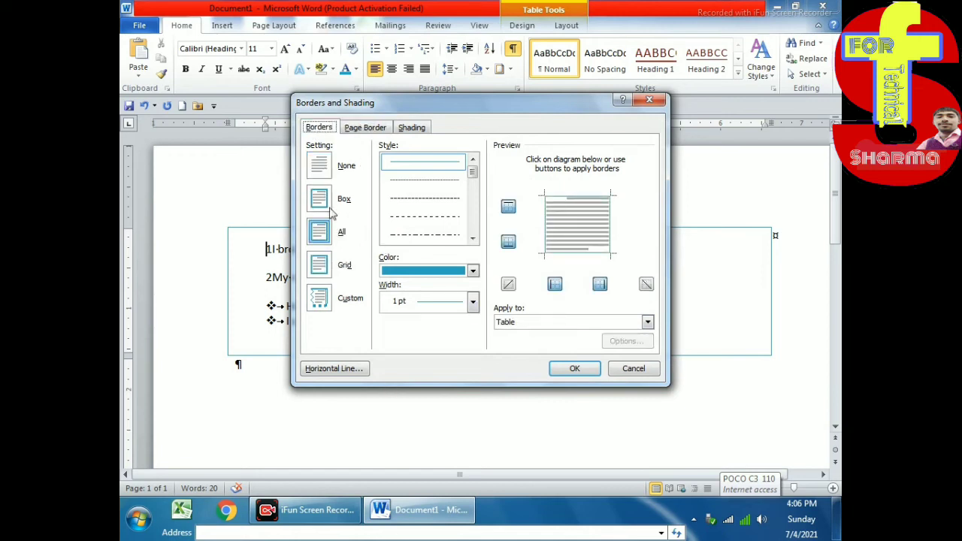
left_click(474, 272)
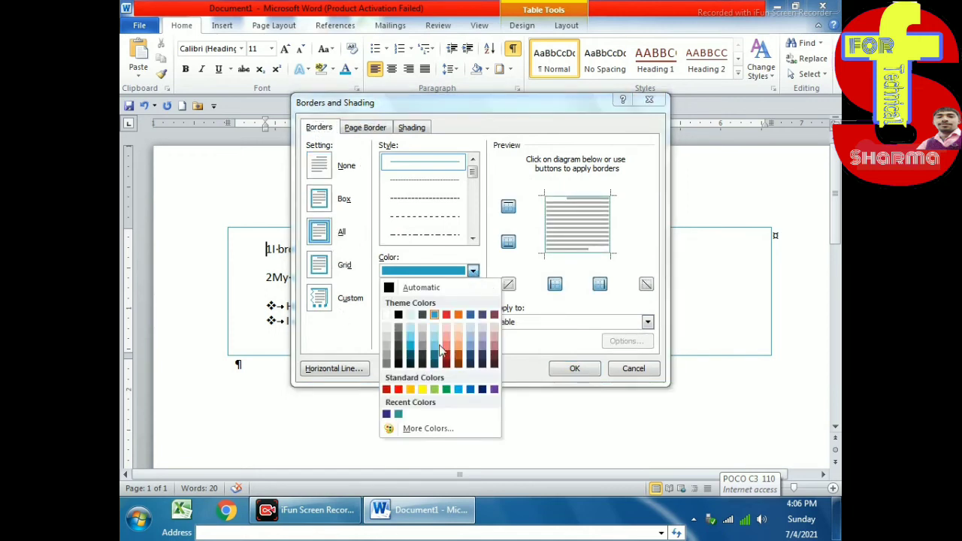
left_click(440, 347)
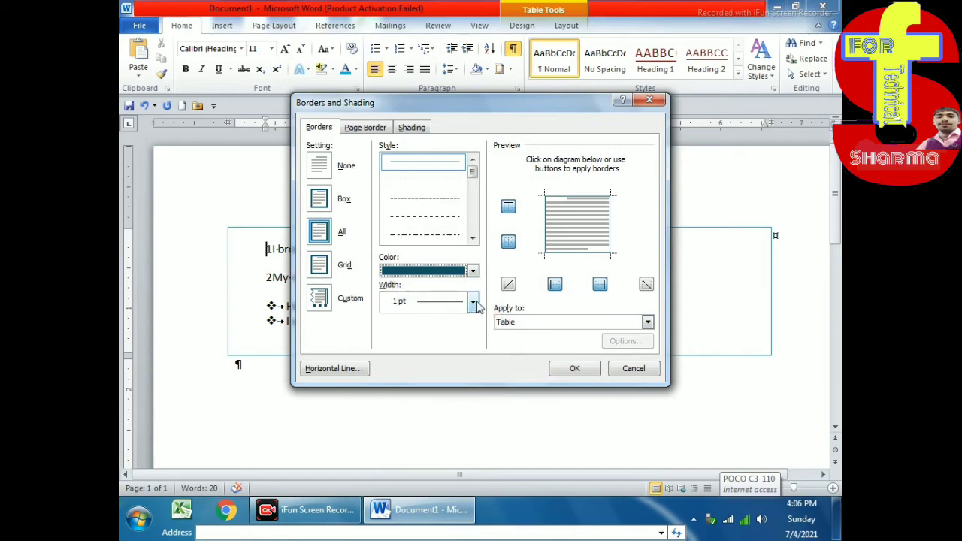
left_click(472, 302)
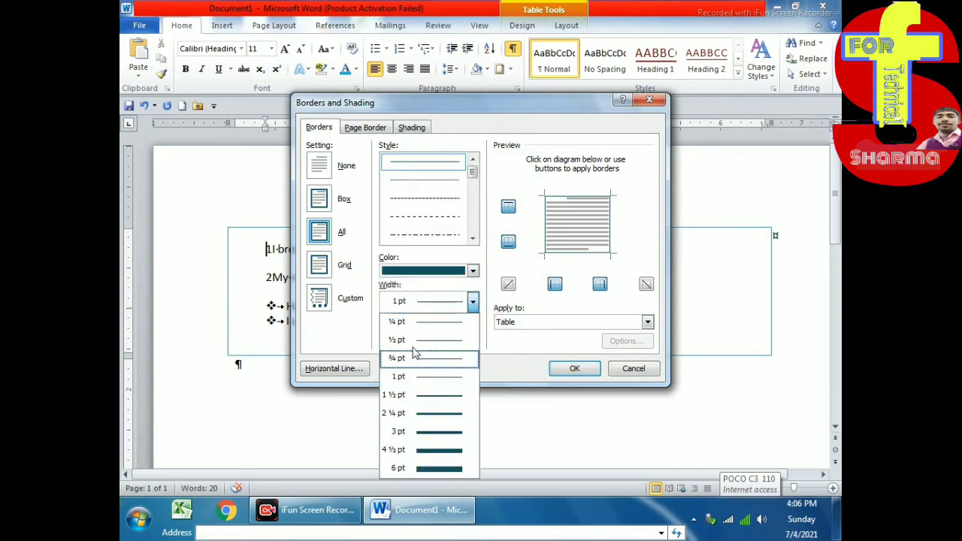
left_click(440, 322)
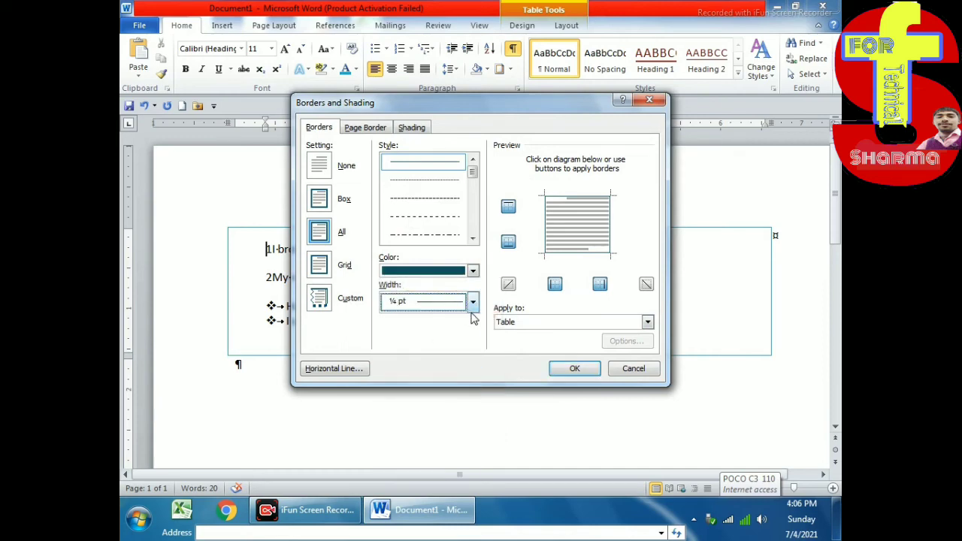
left_click(472, 303)
left_click(451, 376)
left_click_drag(474, 175, 474, 240)
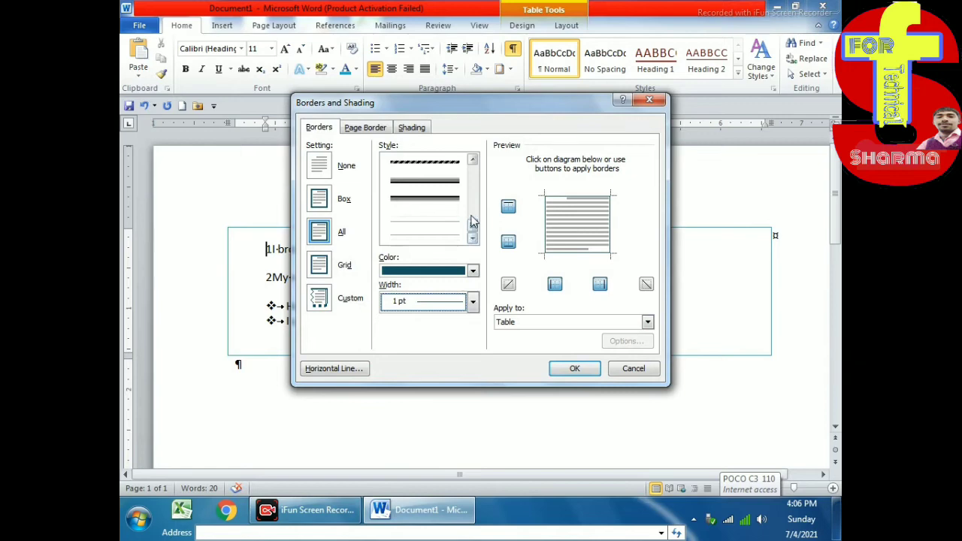
left_click_drag(472, 226, 472, 176)
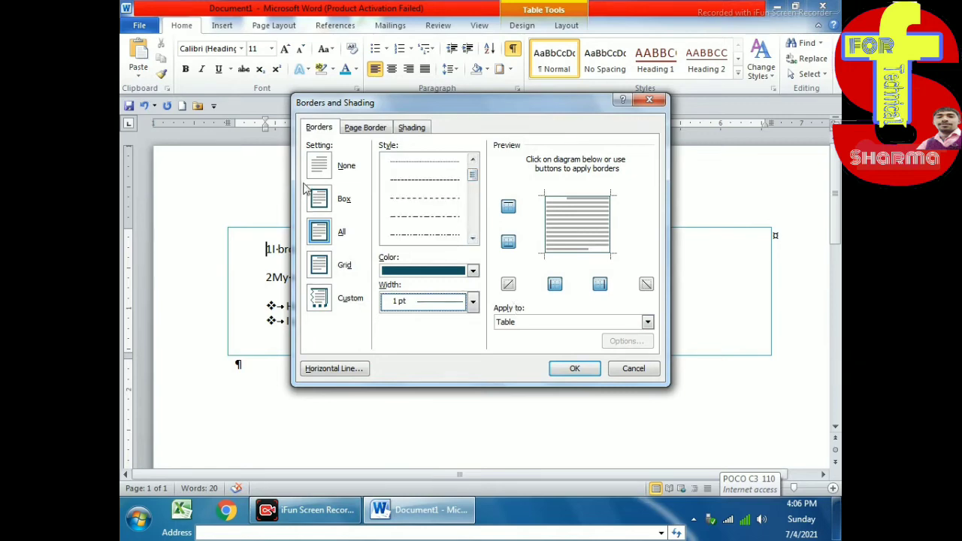
left_click(348, 133)
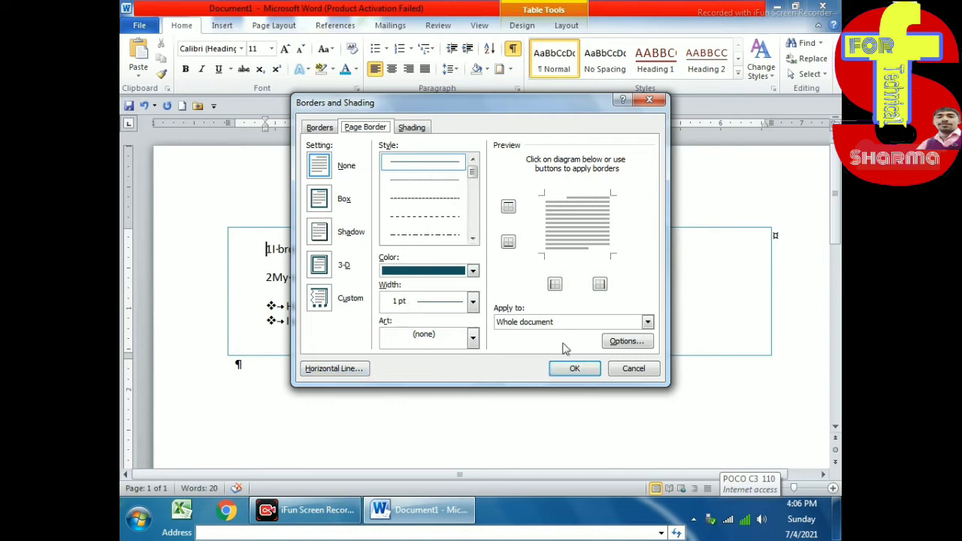
left_click(648, 322)
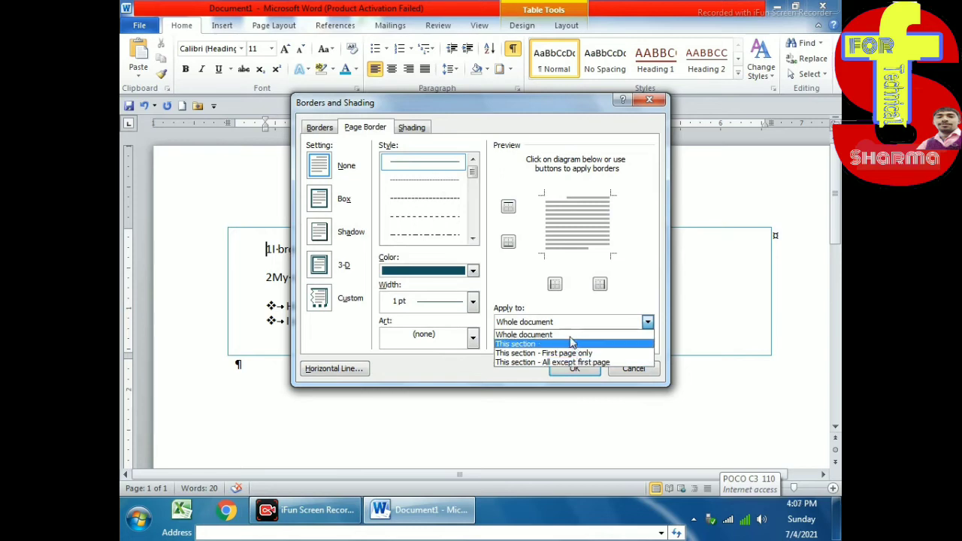
left_click(570, 335)
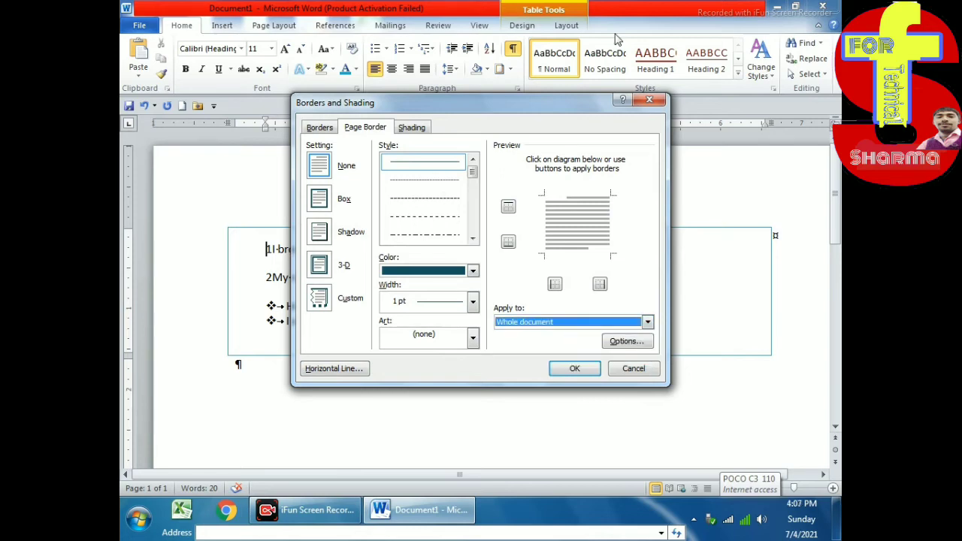
left_click(649, 100)
left_click(478, 201)
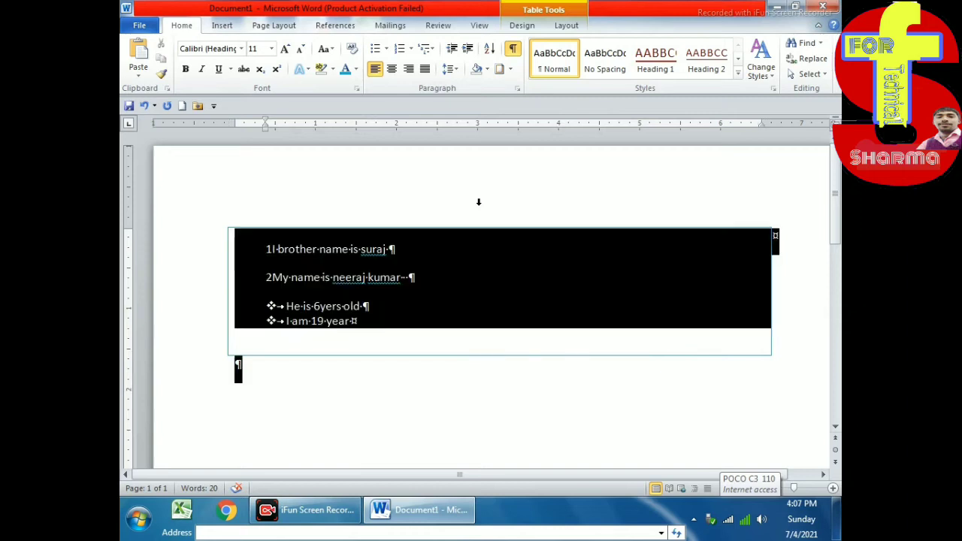
Delete the table, hide formatting marks, and generate sample text with =rand(10,10)
key("BackSpace")
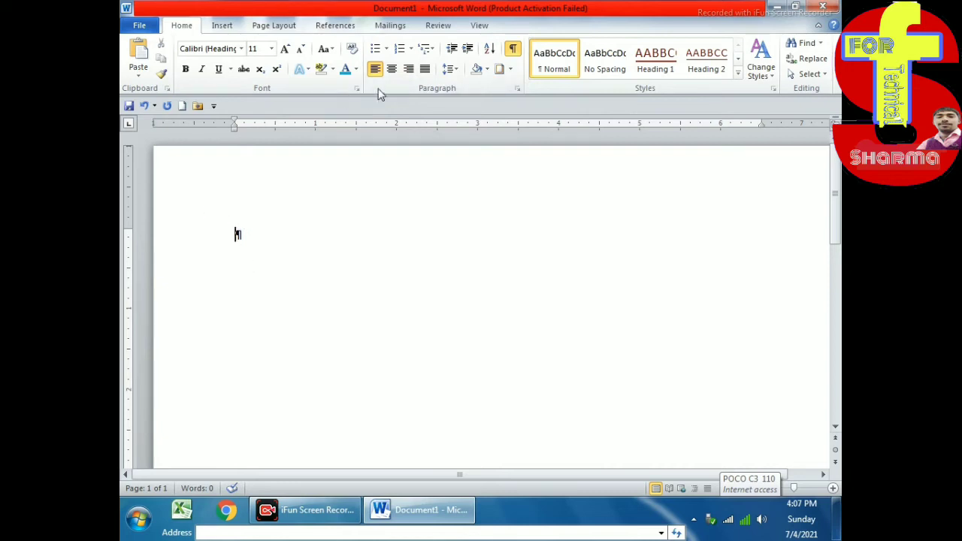
left_click(511, 50)
type("ra")
type("nd(")
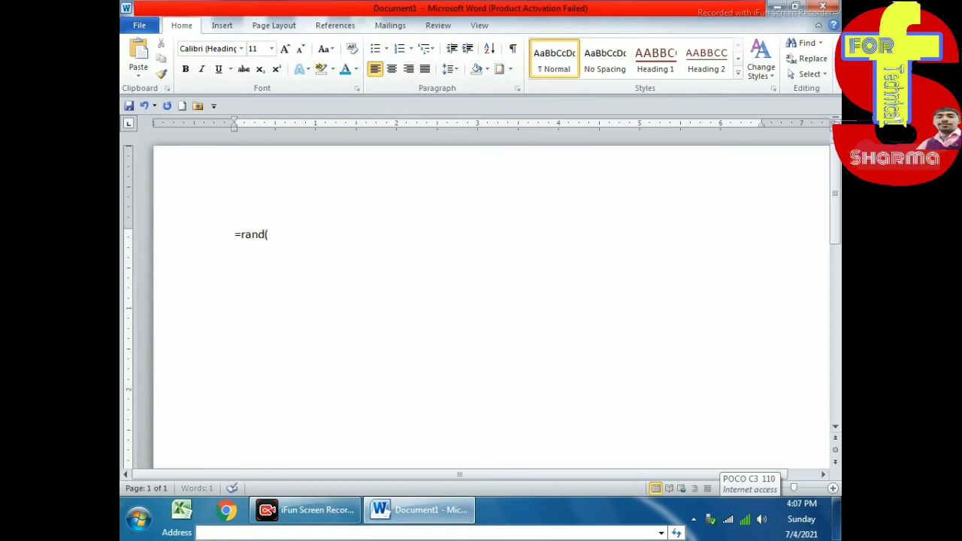
key("BackSpace")
type("0,")
type(")")
key("Return")
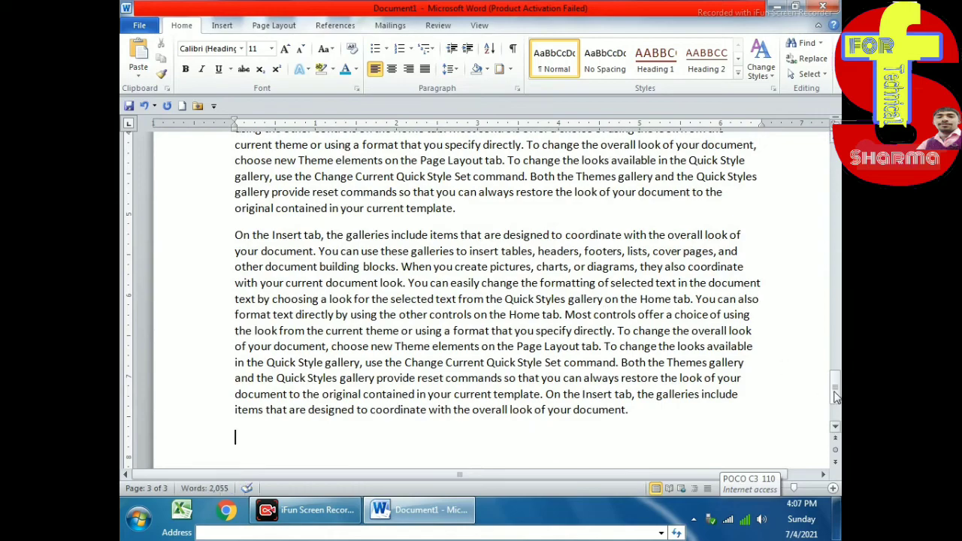
Add a plain black Box page border through Borders and Shading
left_click_drag(836, 397, 832, 161)
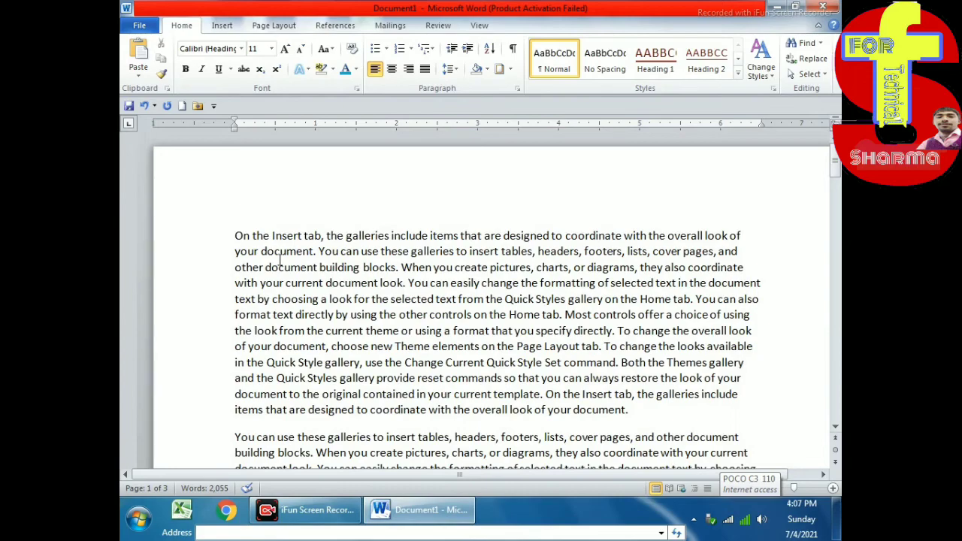
mouse_move(225, 230)
left_mouse_down()
mouse_move(368, 538)
mouse_move(391, 399)
left_mouse_up()
left_click(391, 398)
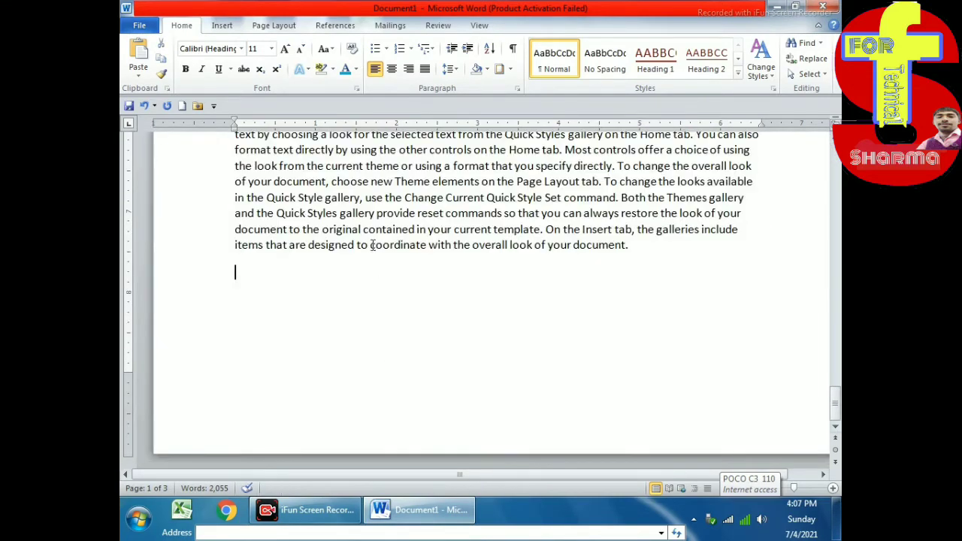
scroll(373, 232, "up", 8)
mouse_move(835, 369)
left_mouse_down()
mouse_move(816, 155)
mouse_move(831, 365)
left_mouse_up()
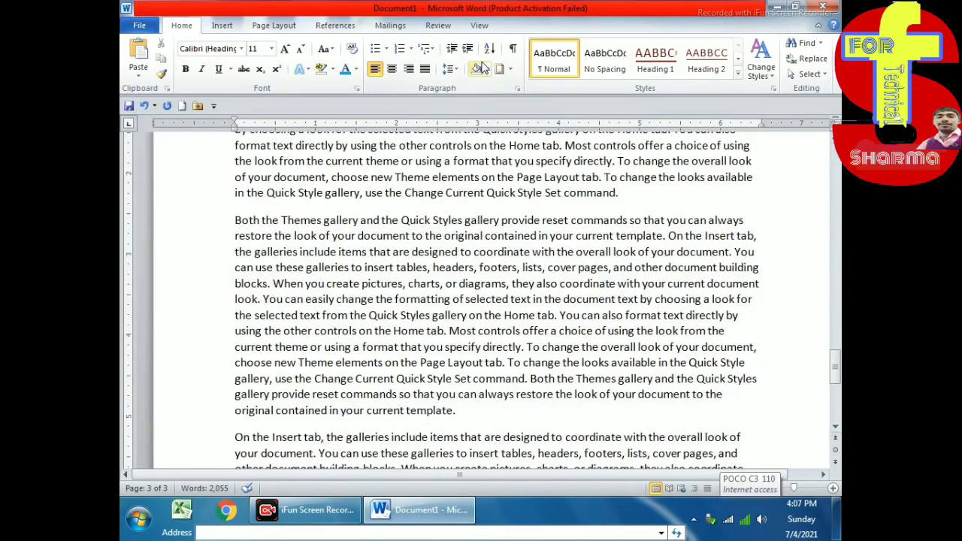
left_click(513, 68)
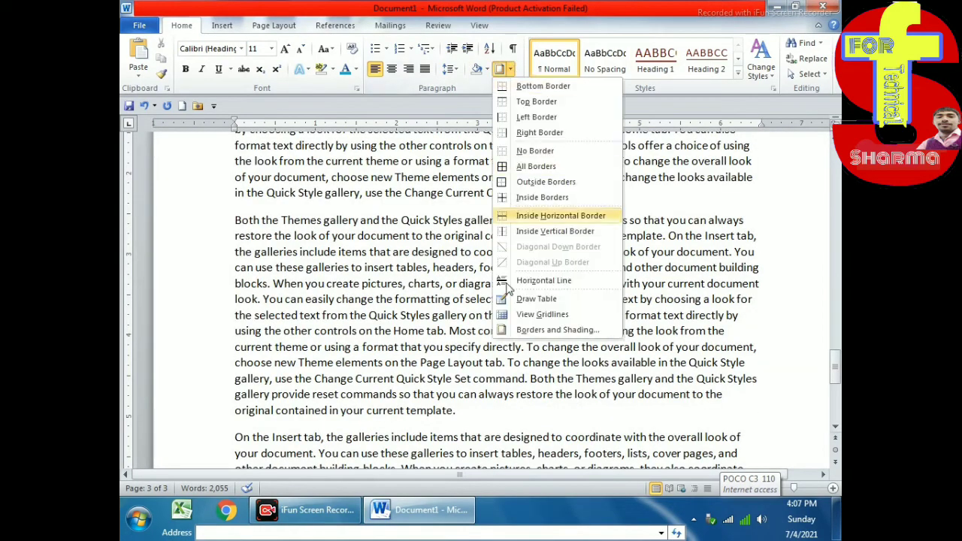
left_click(508, 330)
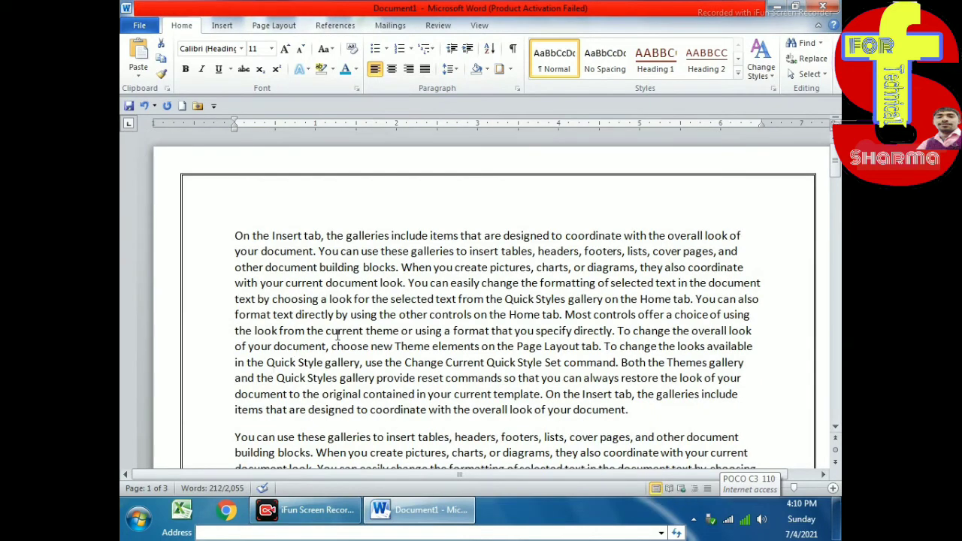
left_click(509, 68)
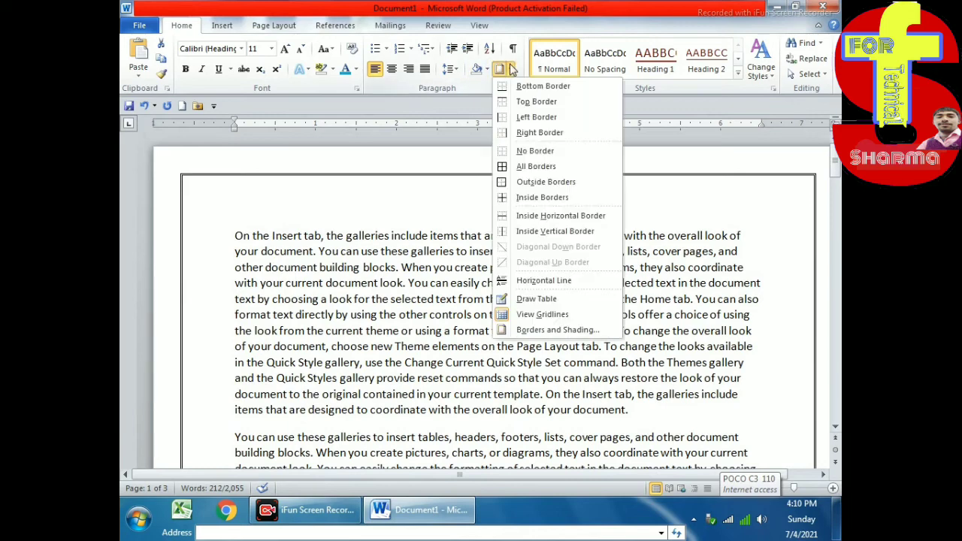
left_click(522, 329)
left_click(381, 127)
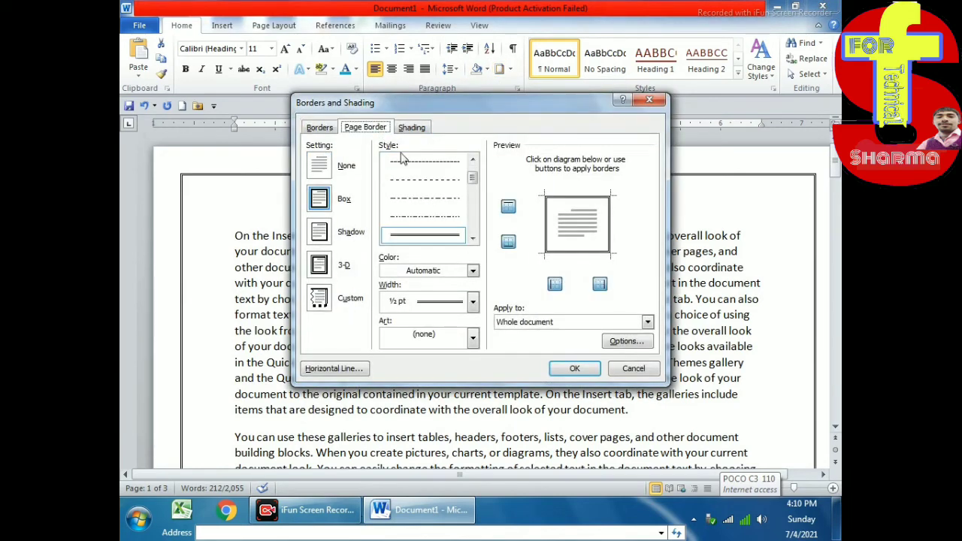
left_click(426, 215)
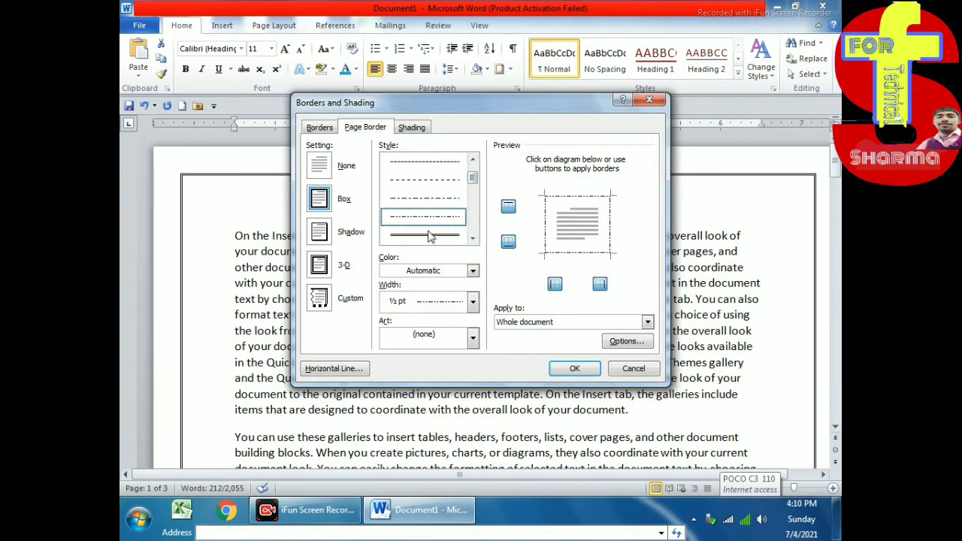
left_click(430, 234)
left_click(573, 370)
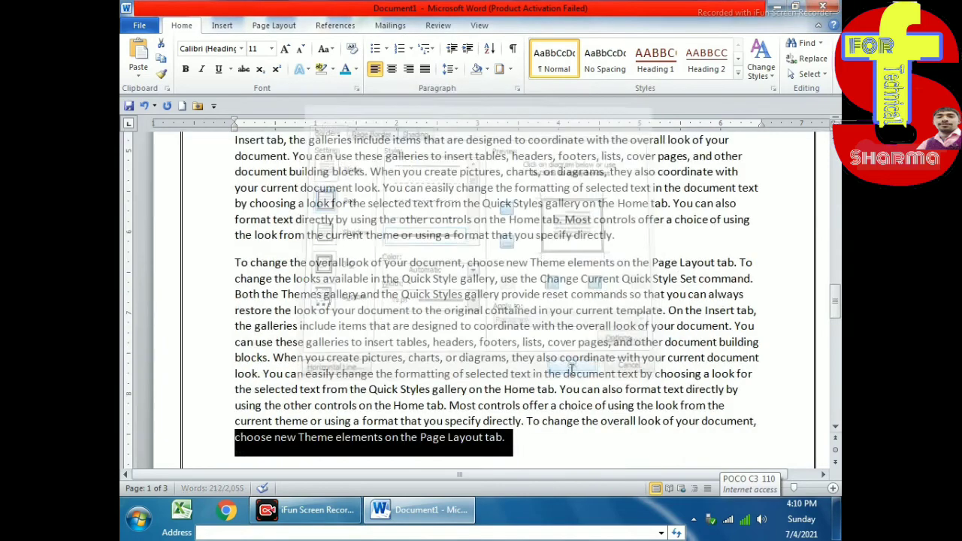
scroll(391, 196, "up", 5)
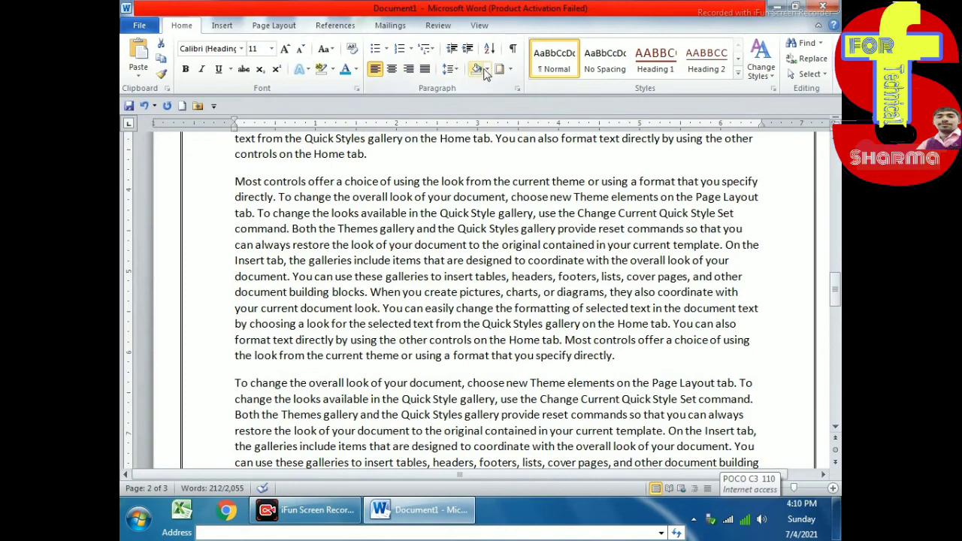
left_click(511, 69)
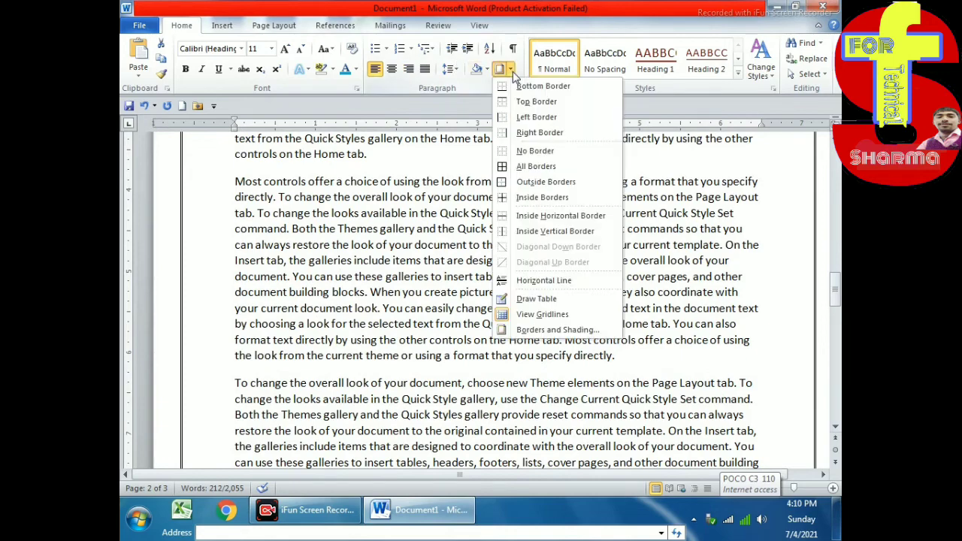
left_click(556, 330)
left_click(473, 302)
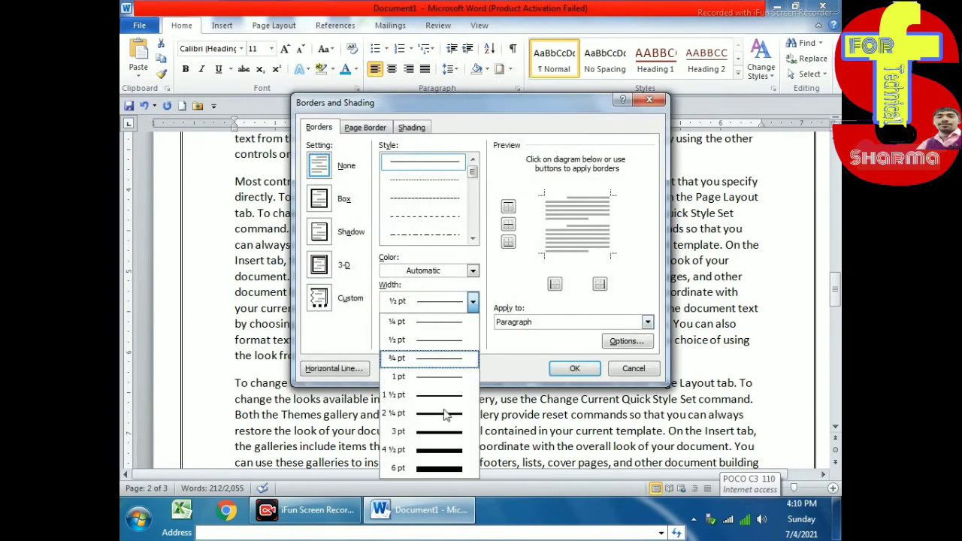
left_click(424, 468)
left_click(574, 368)
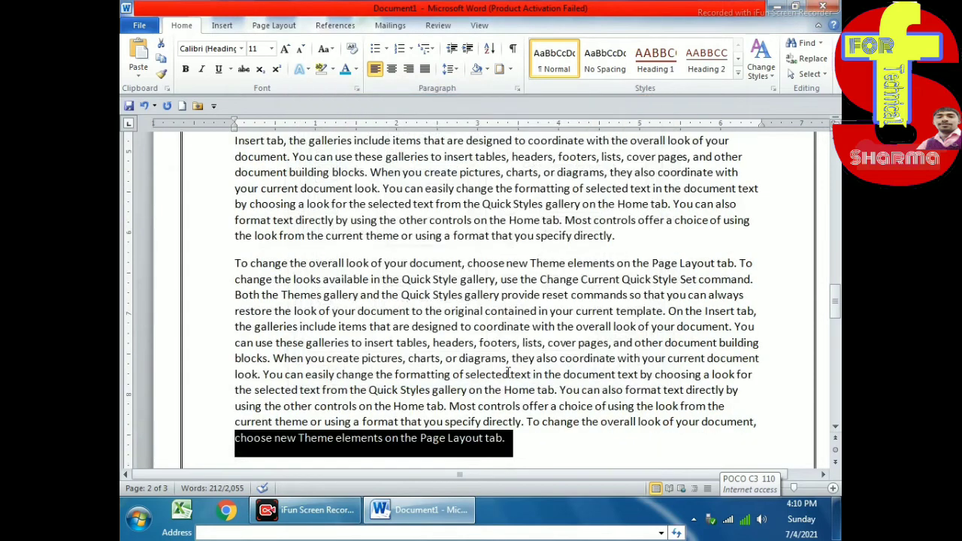
scroll(453, 316, "up", 3)
scroll(453, 316, "up", 3)
scroll(453, 315, "up", 3)
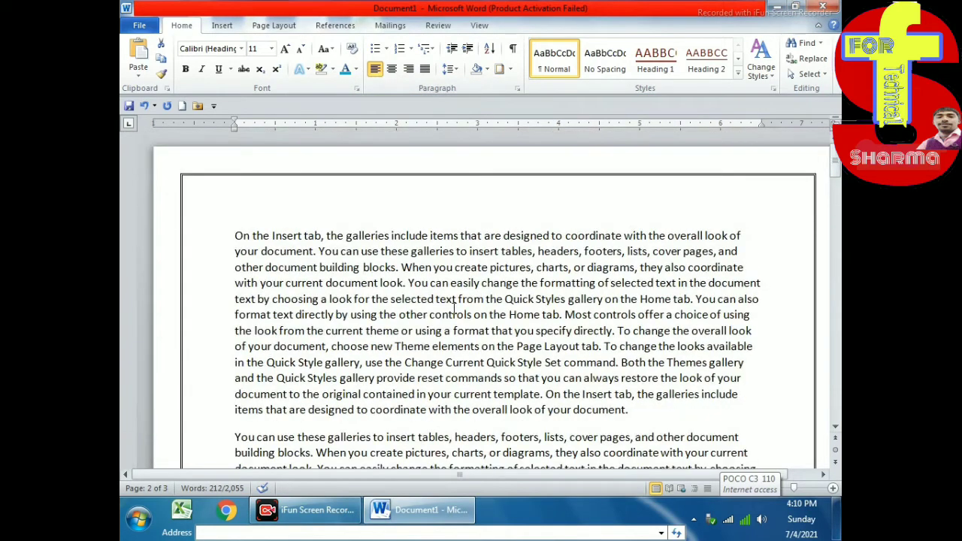
Apply the red apples art page border at 31 pt to the whole document
left_click(511, 69)
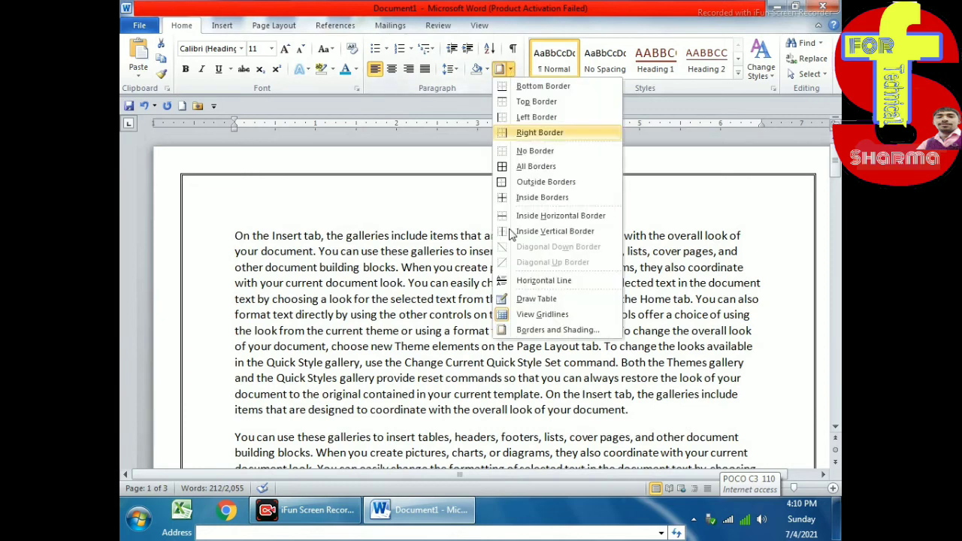
left_click(519, 331)
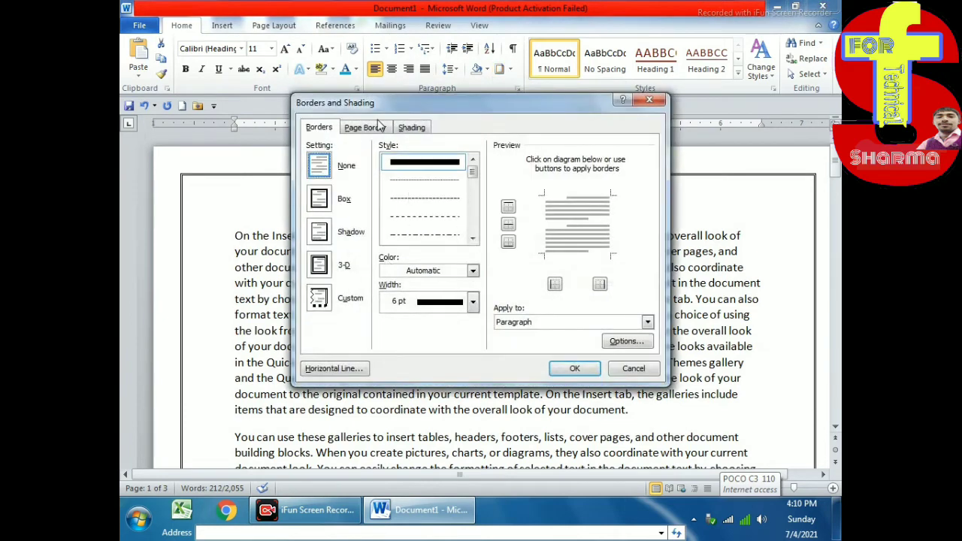
left_click(379, 129)
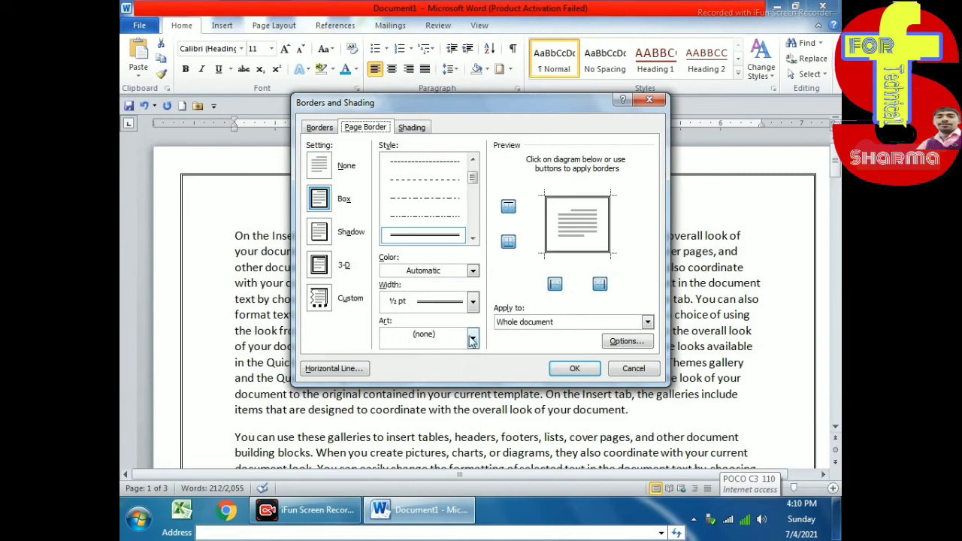
left_click(472, 339)
left_click(442, 411)
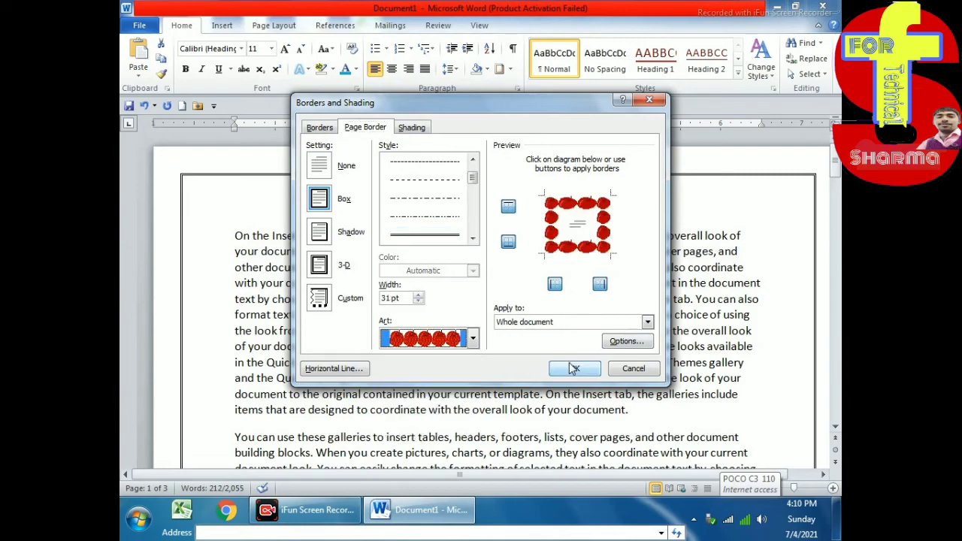
left_click(572, 369)
scroll(649, 352, "down", 5)
scroll(649, 352, "down", 5)
scroll(648, 352, "down", 5)
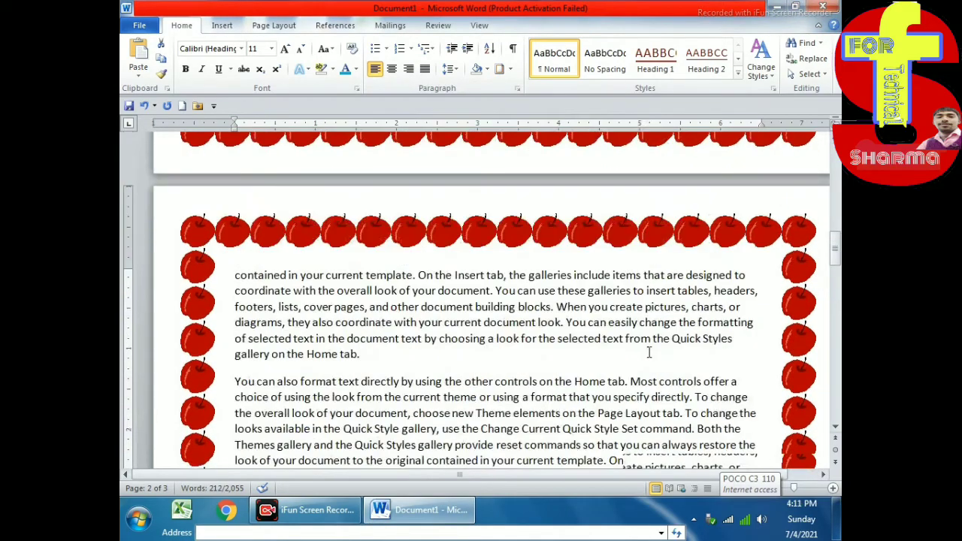
scroll(648, 352, "down", 5)
scroll(649, 353, "down", 5)
scroll(649, 352, "down", 5)
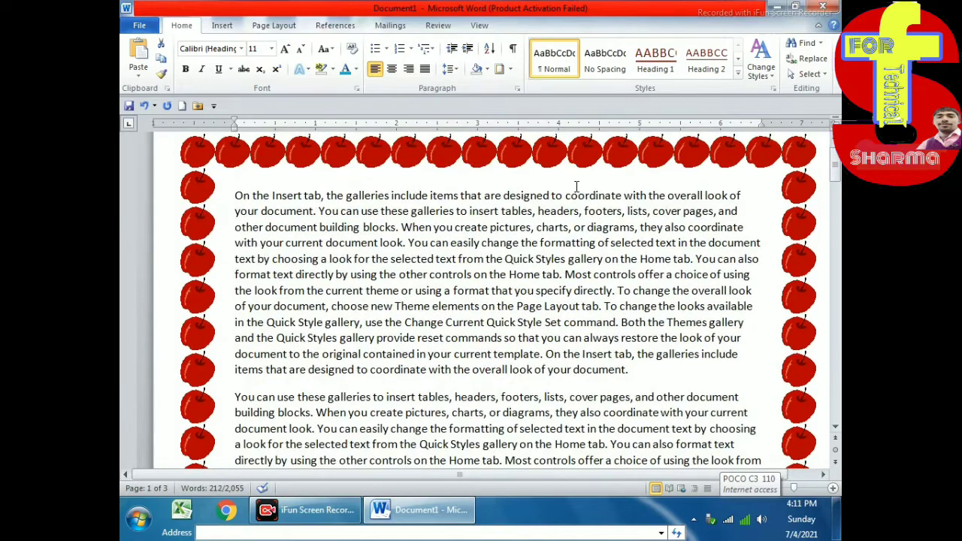
In Borders and Shading, keep the Automatic colour and set the border width to ¼ pt
left_click(511, 69)
left_click(556, 330)
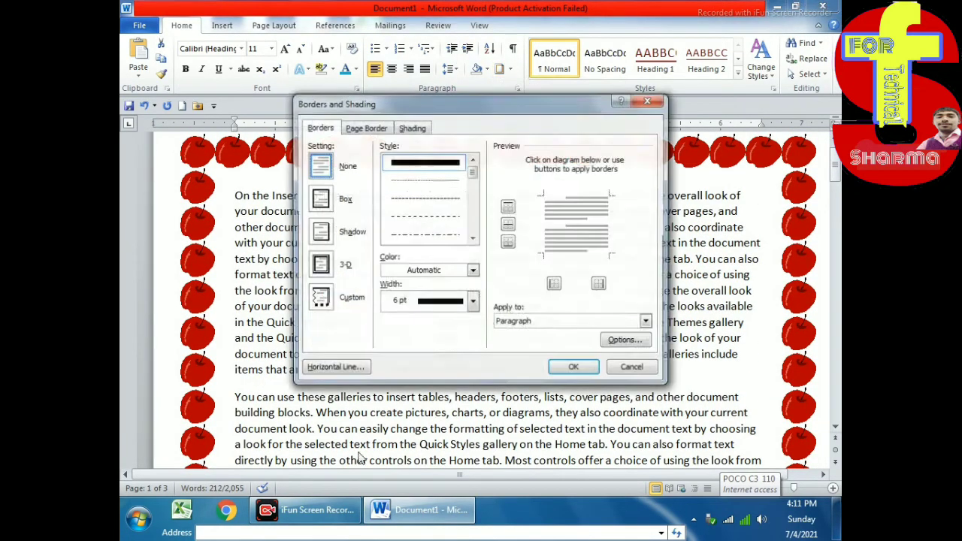
left_click(472, 271)
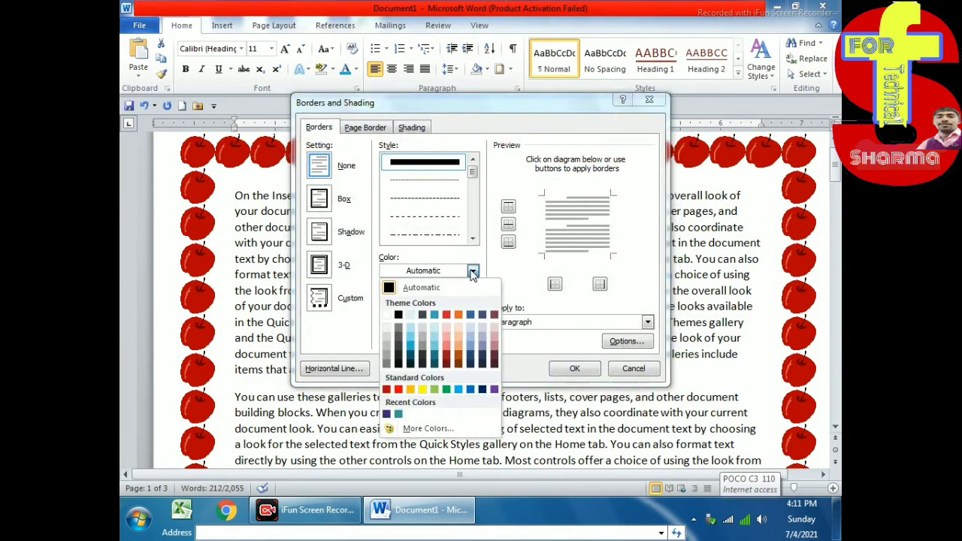
left_click(472, 271)
left_click(473, 302)
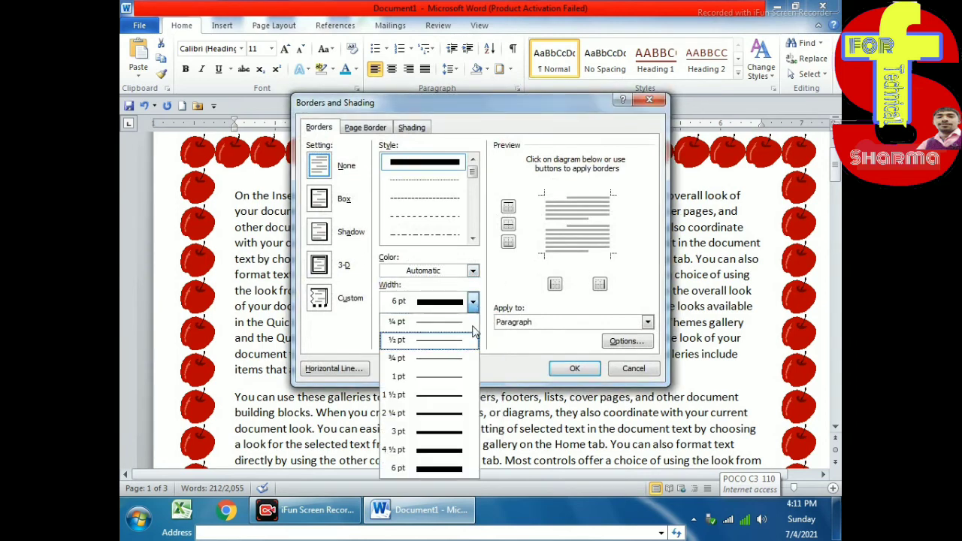
left_click(421, 322)
Replace the apples with the green film-strip art page border and check the pages
left_click(363, 128)
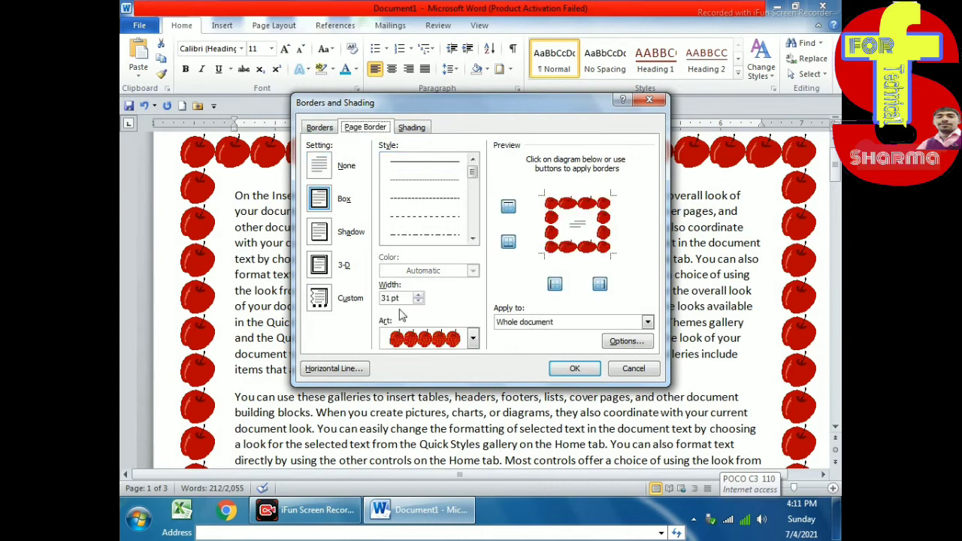
left_click(473, 339)
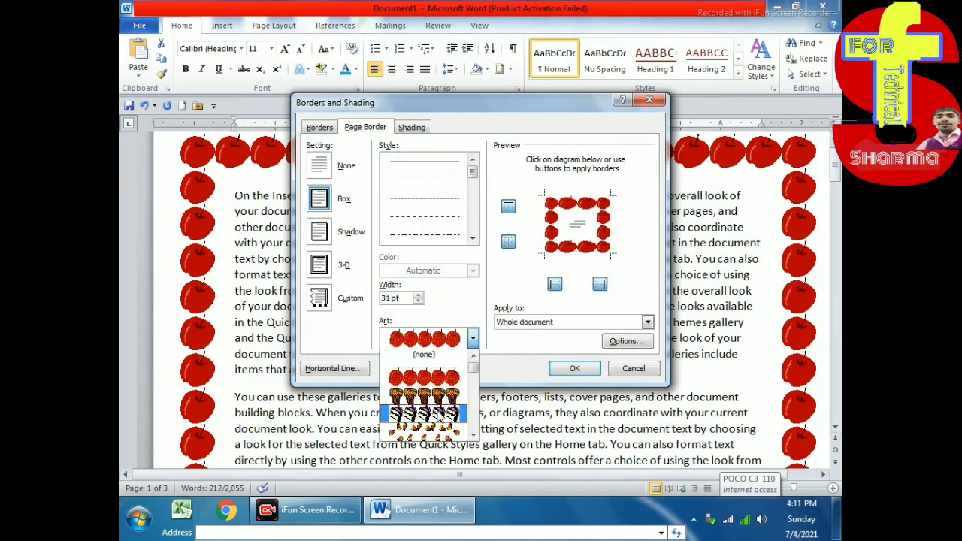
scroll(444, 404, "down", 2)
scroll(442, 405, "down", 2)
scroll(441, 406, "down", 2)
scroll(441, 404, "down", 2)
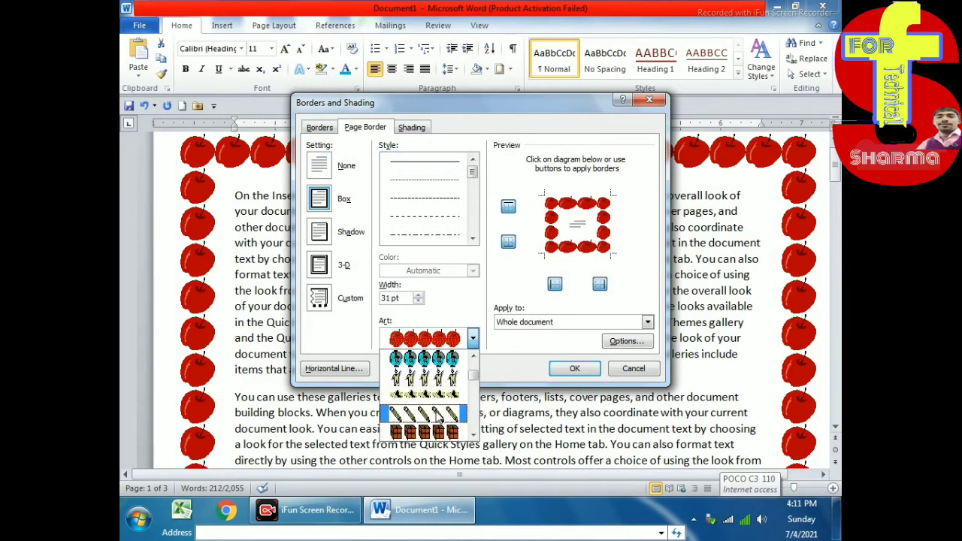
scroll(441, 399, "down", 2)
scroll(442, 391, "down", 2)
scroll(443, 380, "down", 2)
scroll(442, 380, "down", 2)
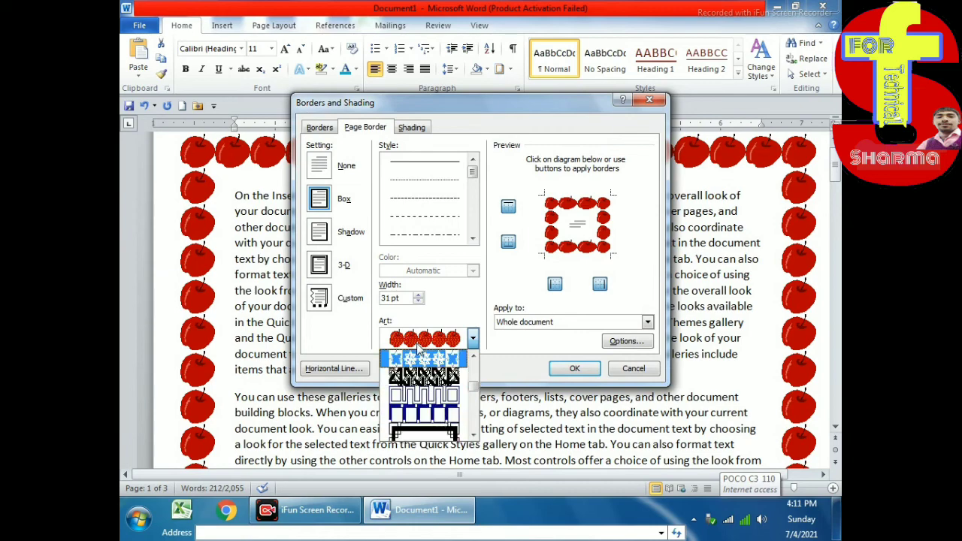
scroll(440, 387, "down", 1)
scroll(434, 398, "up", 3)
scroll(430, 408, "up", 1)
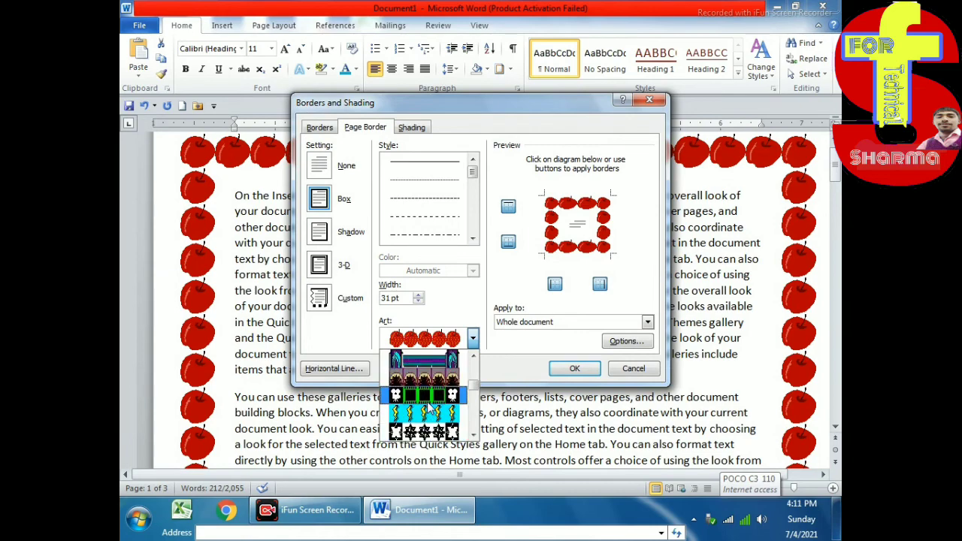
left_click(425, 396)
left_click(574, 368)
scroll(338, 301, "down", 5)
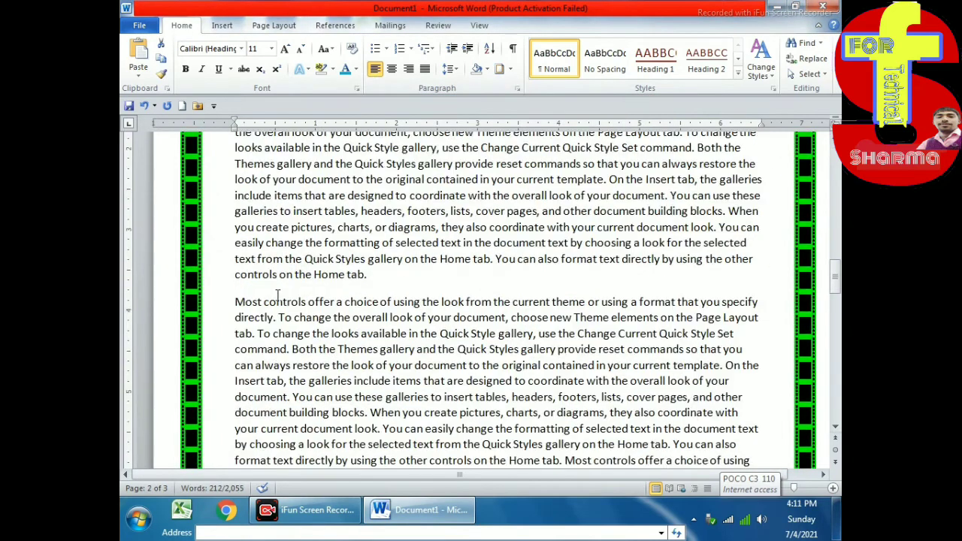
scroll(277, 297, "up", 5)
scroll(278, 300, "up", 5)
scroll(277, 308, "up", 5)
scroll(278, 319, "up", 4)
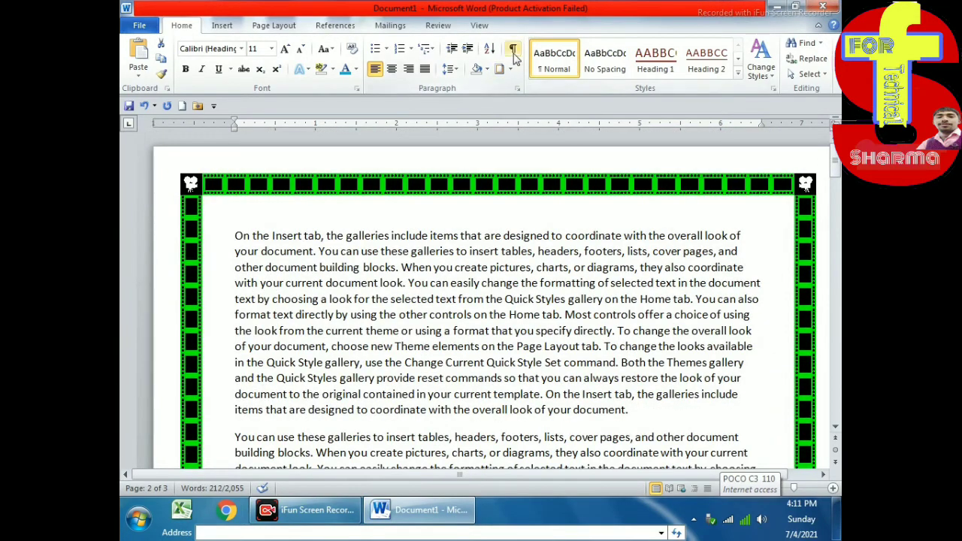
scroll(569, 316, "down", 5)
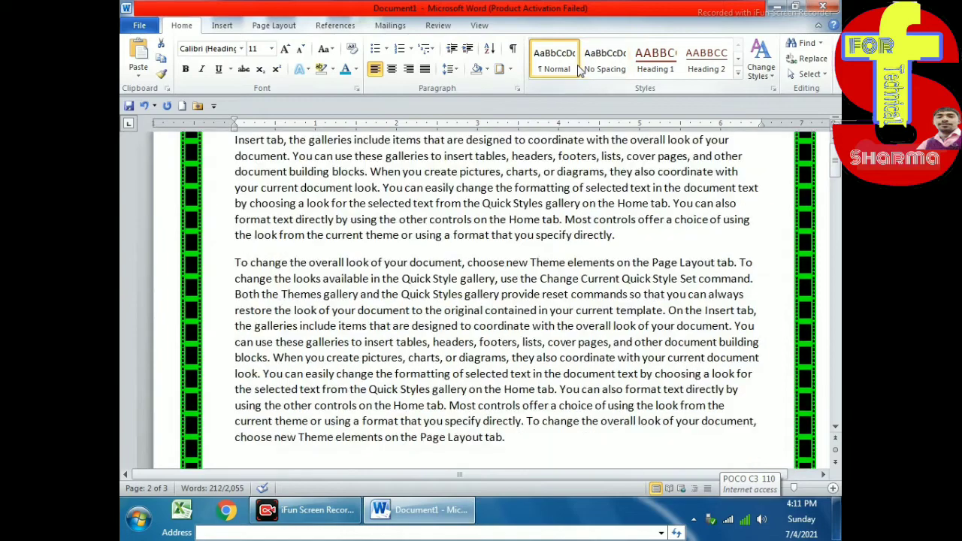
scroll(569, 315, "down", 5)
scroll(569, 316, "down", 5)
scroll(568, 316, "up", 14)
scroll(569, 316, "up", 1)
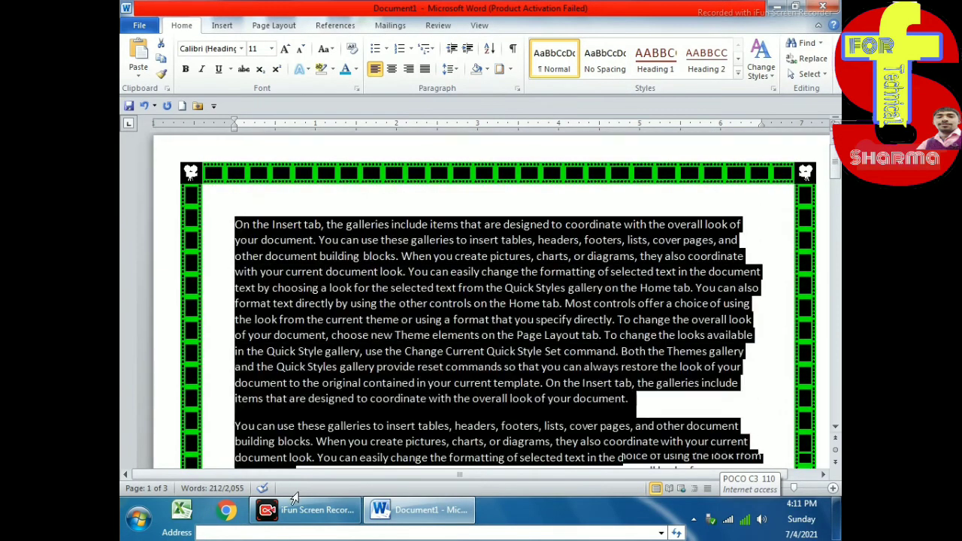
Give the selected paragraphs the Heading 2 style, then browse the Quick Styles gallery and style sets
left_click_drag(222, 231, 526, 466)
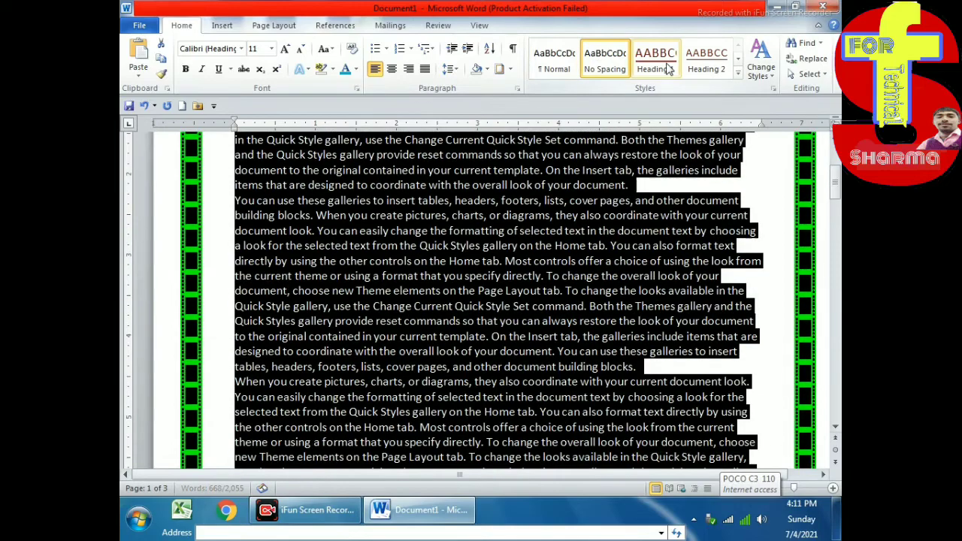
left_click(706, 60)
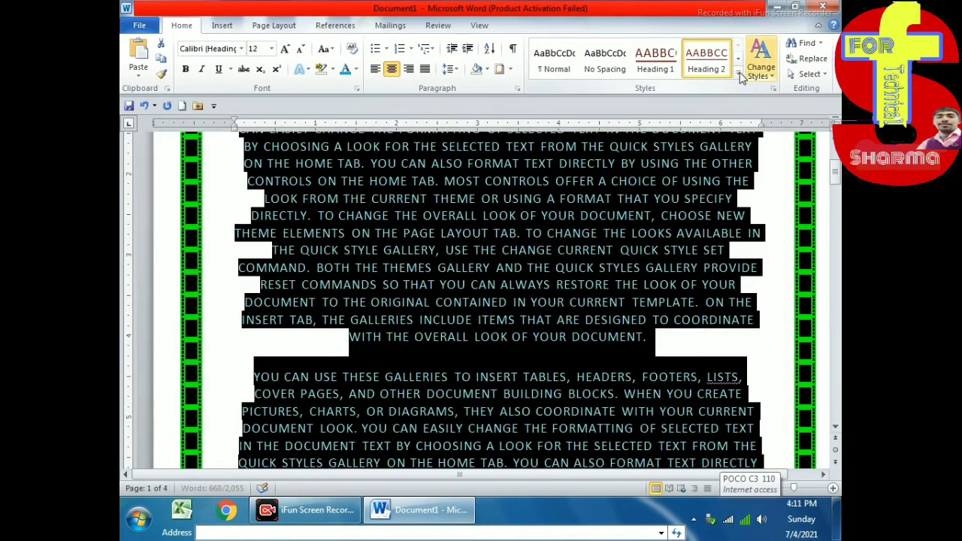
left_click(737, 74)
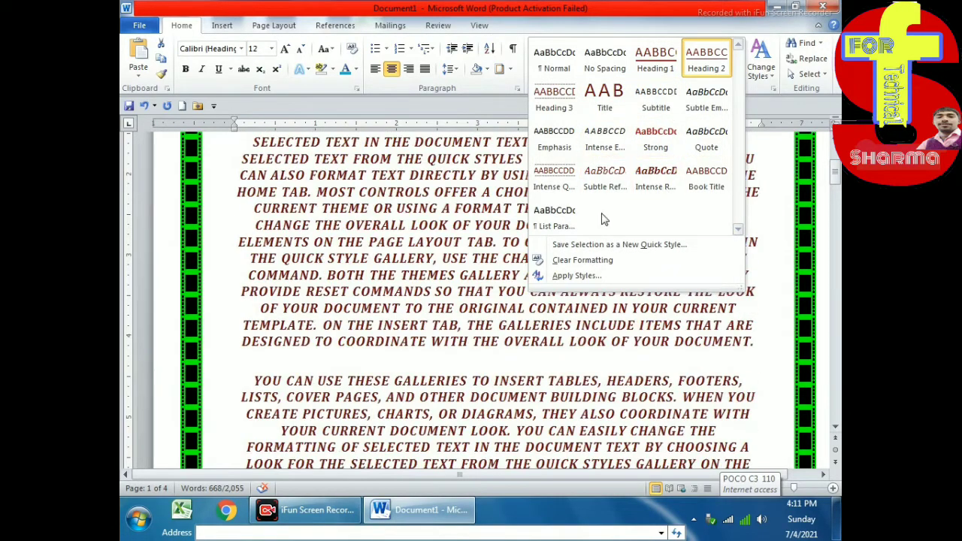
left_click(592, 246)
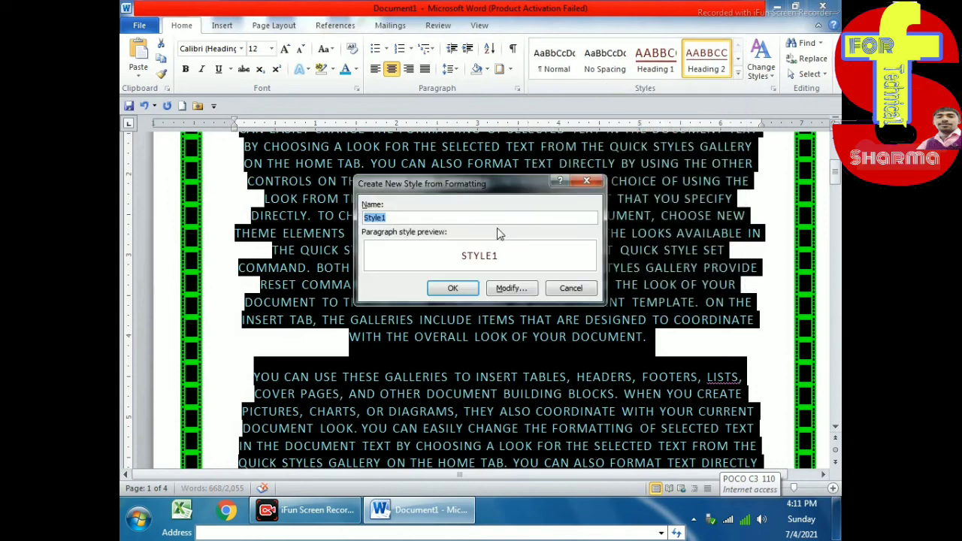
left_click(586, 181)
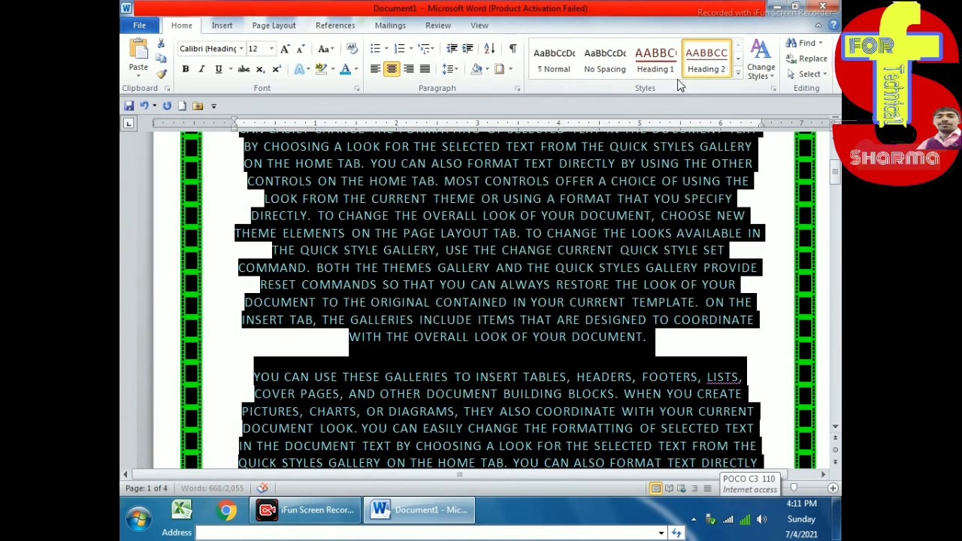
left_click(737, 77)
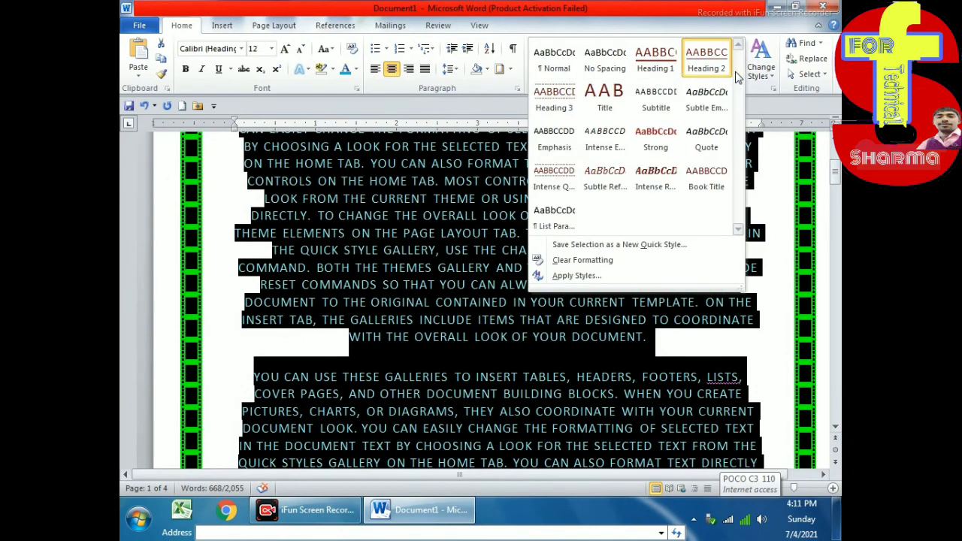
left_click(646, 130)
left_click(760, 63)
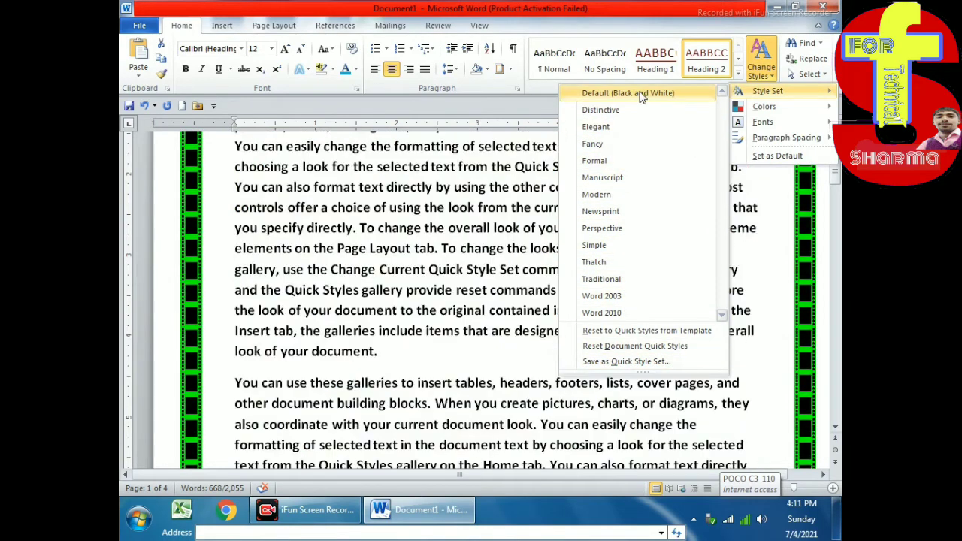
Use the Default (Black and White) style set with Angles colours, then find the repeated passage
left_click(590, 93)
left_click(760, 79)
mouse_move(764, 106)
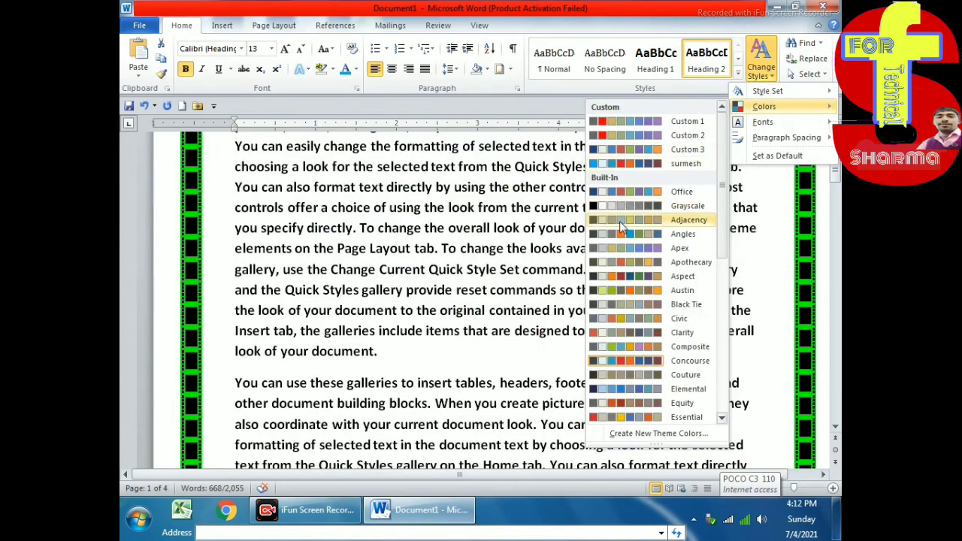
left_click(626, 236)
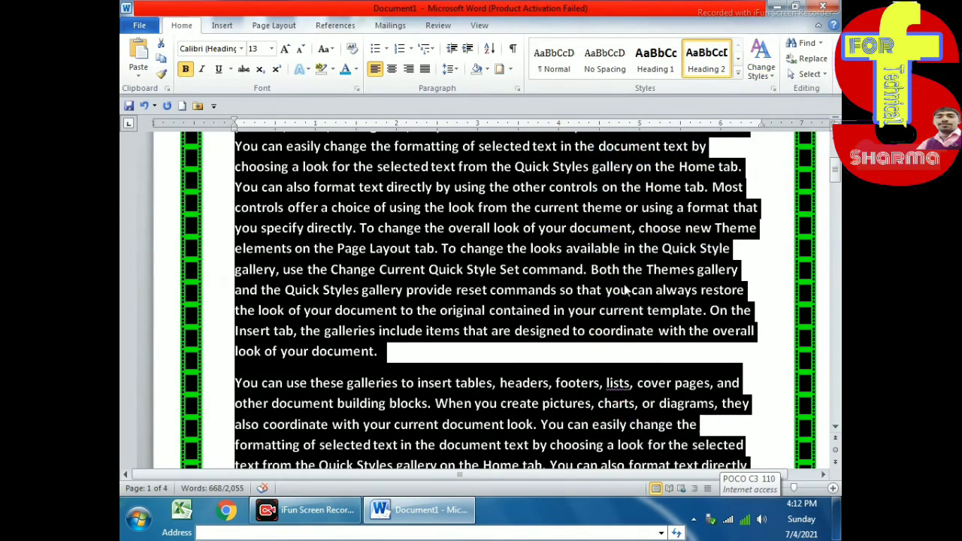
left_click(762, 75)
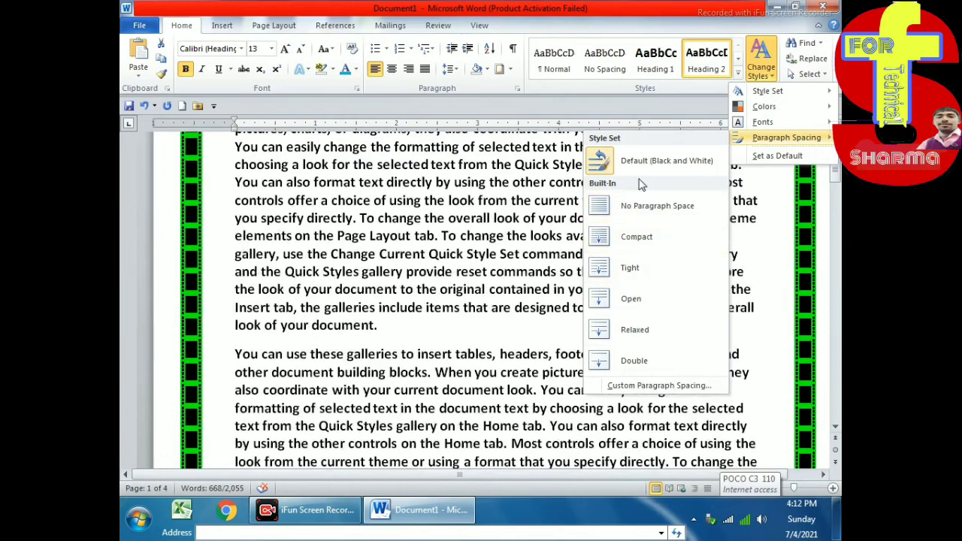
mouse_move(767, 91)
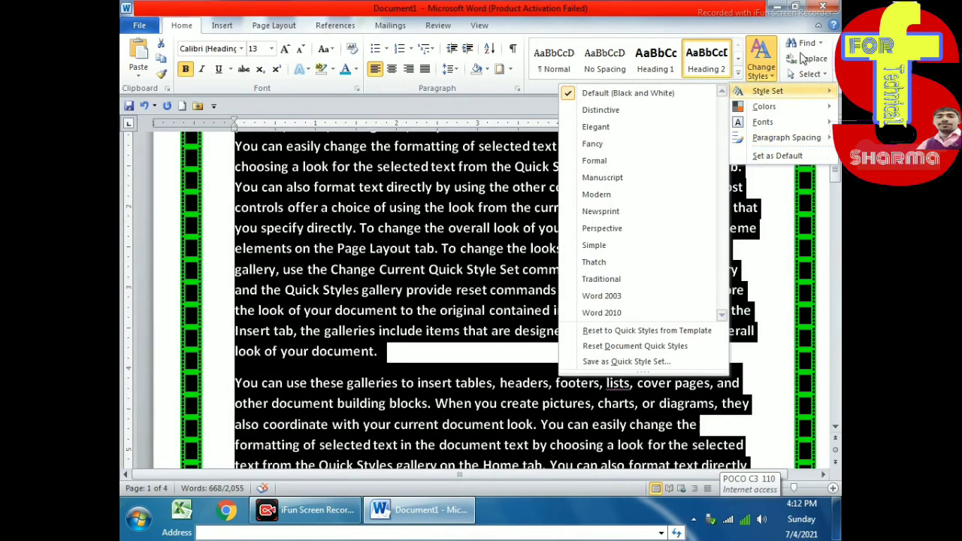
left_click(804, 43)
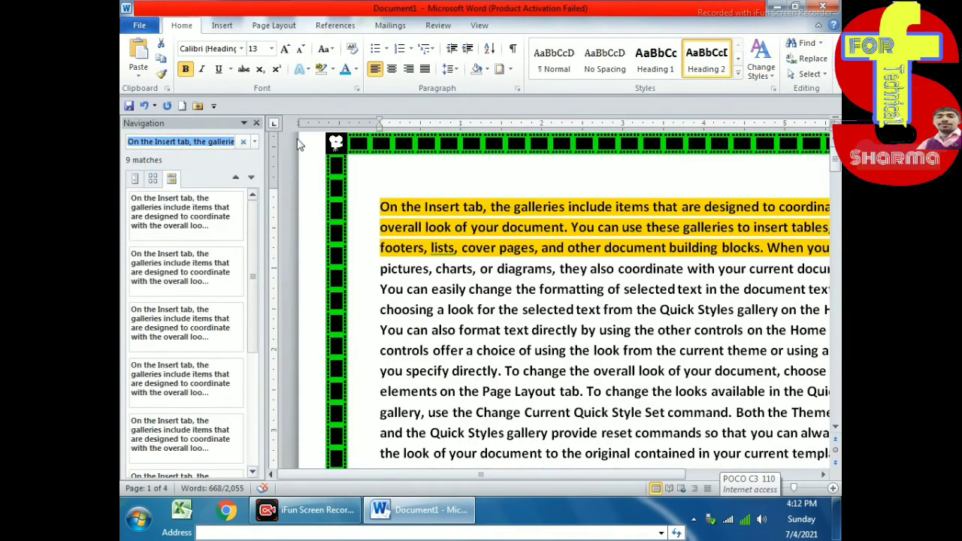
Search again for the repeated opening passage, jump to a match, and close the results pane
left_click(256, 123)
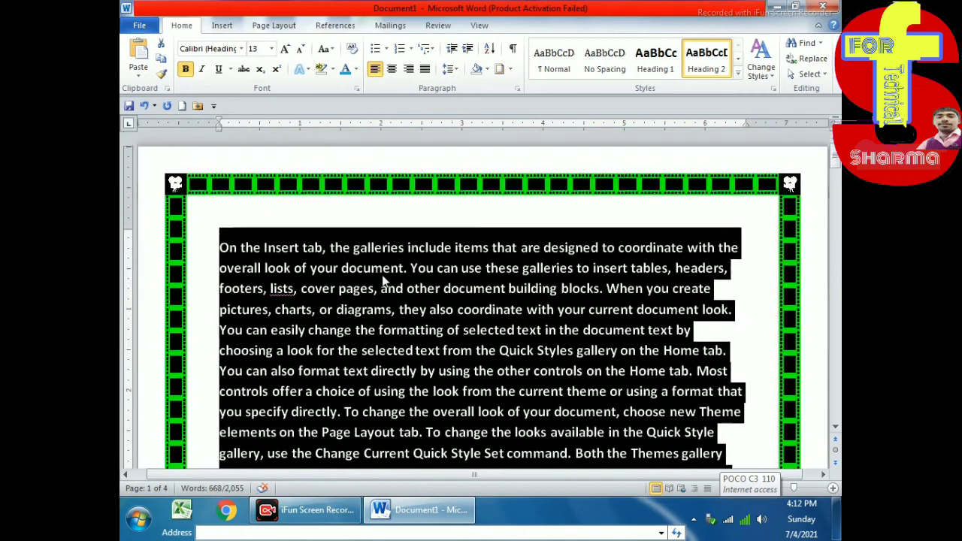
left_click(281, 247)
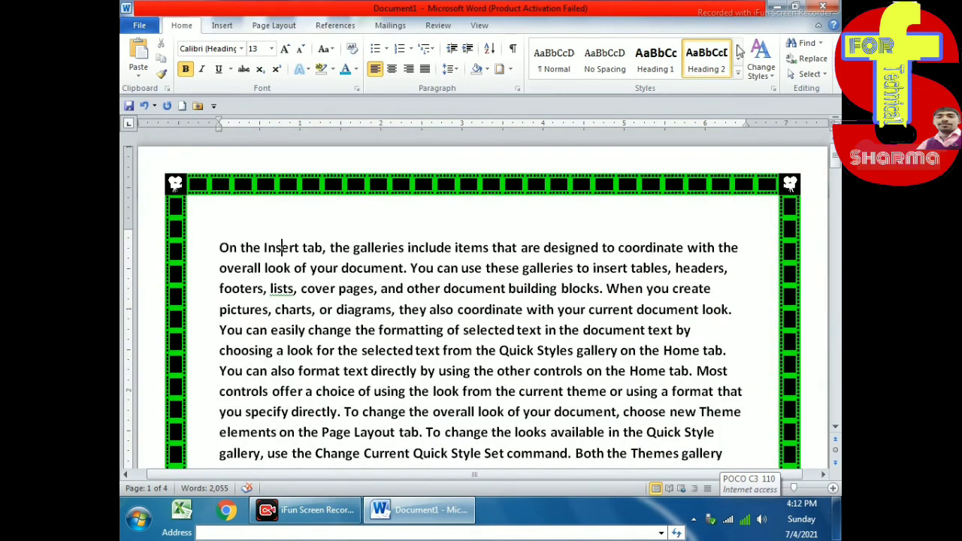
left_click(804, 42)
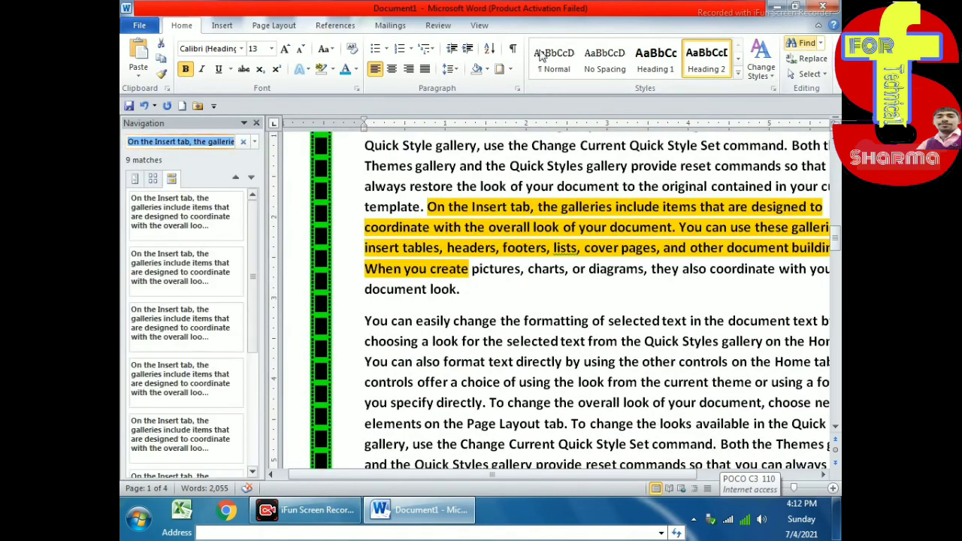
left_click(256, 123)
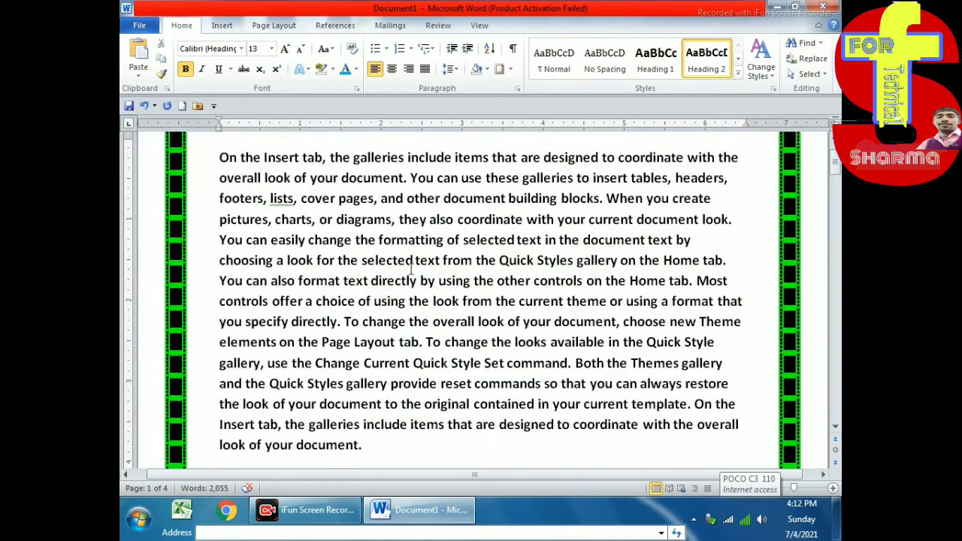
scroll(410, 270, "up", 2)
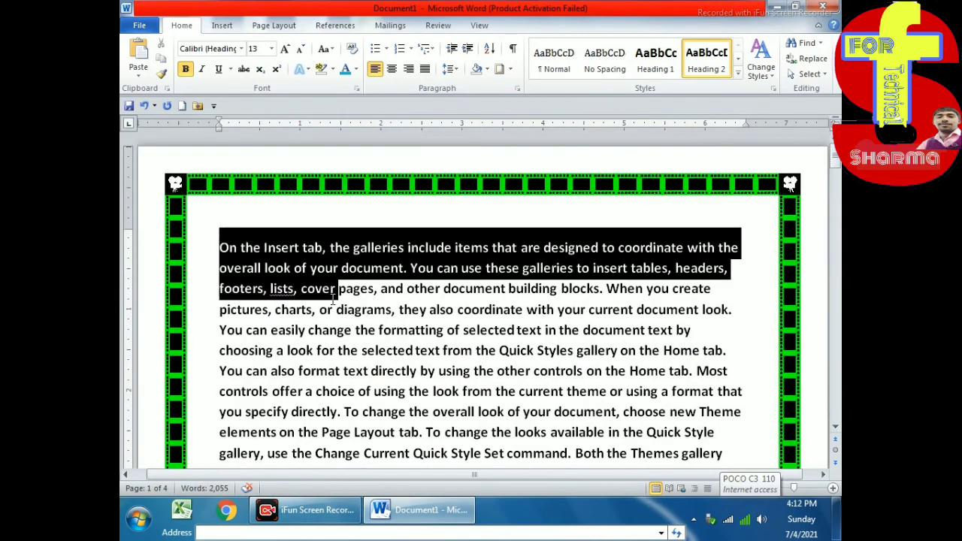
left_click_drag(235, 239, 522, 310)
left_click(413, 379)
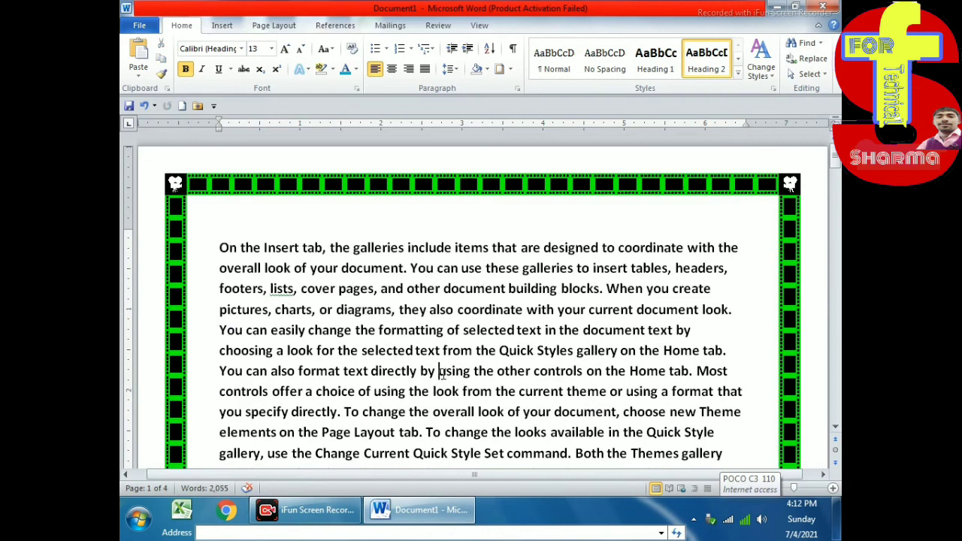
left_click_drag(439, 374, 494, 373)
left_click(494, 374)
left_click(802, 43)
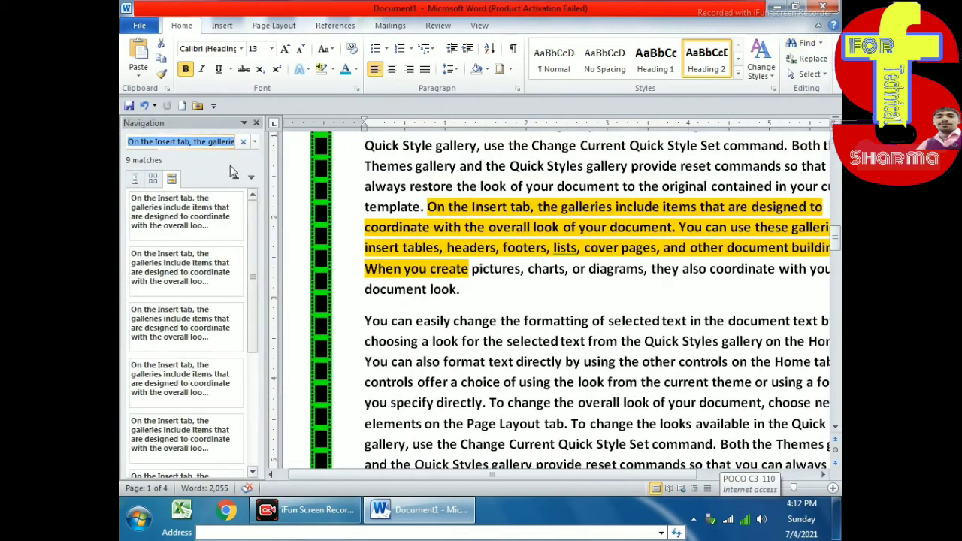
left_click(202, 226)
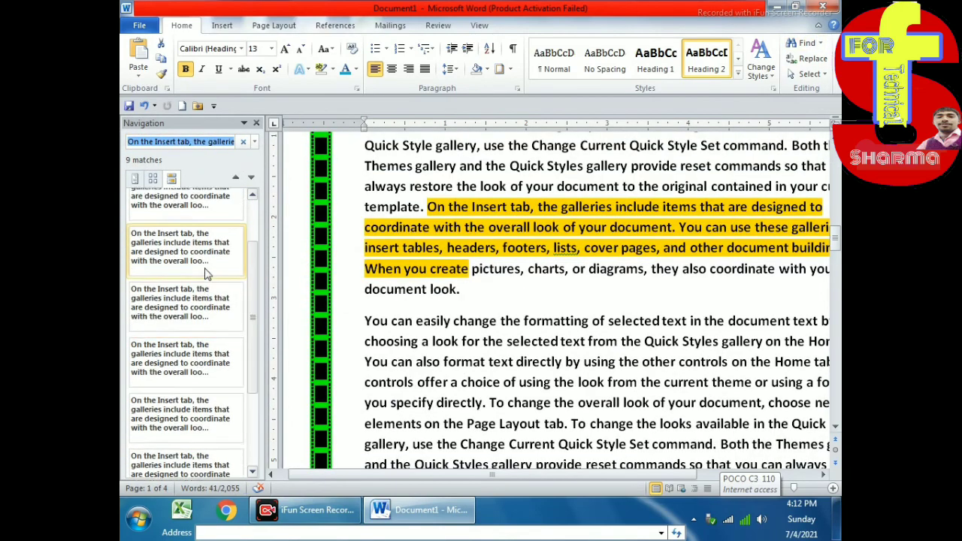
left_click(257, 123)
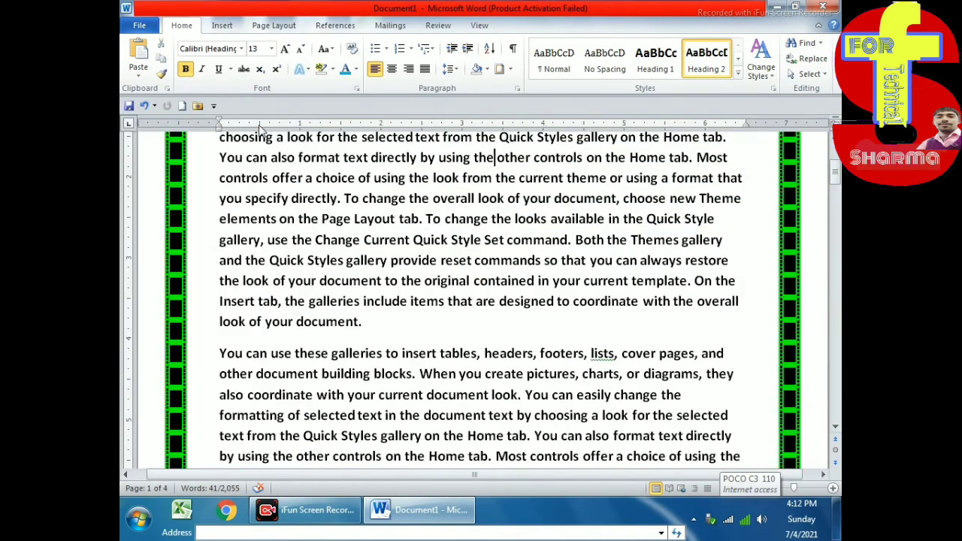
Select all the document text and bring up Save As
scroll(360, 259, "up", 2)
key("ctrl+a")
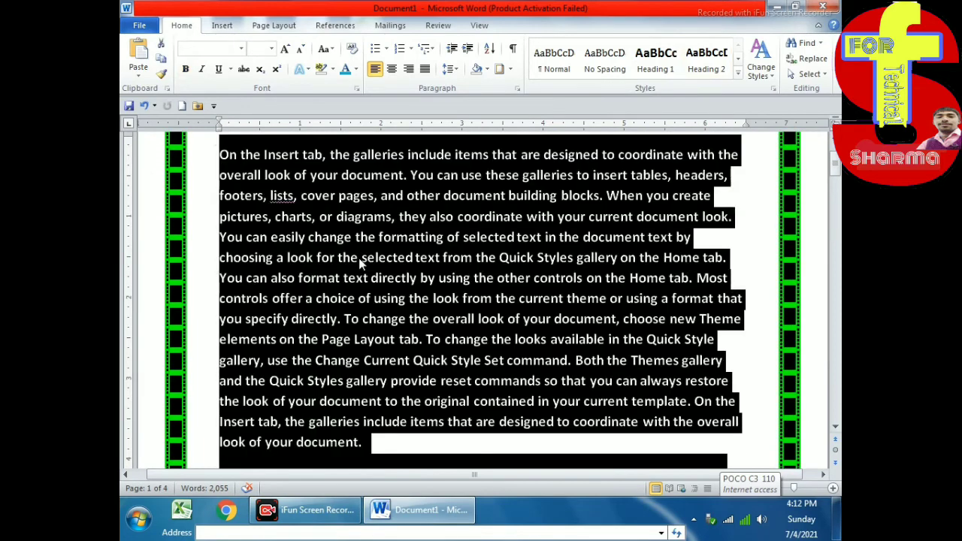
key("ctrl+s")
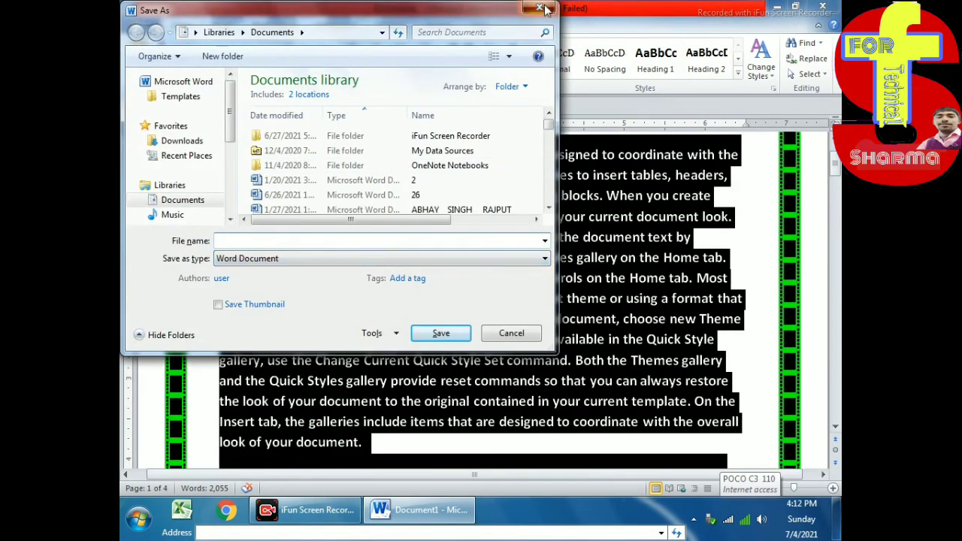
Cancel saving, delete the text, and generate three =rand() paragraphs in a new document
left_click(539, 8)
key("Delete")
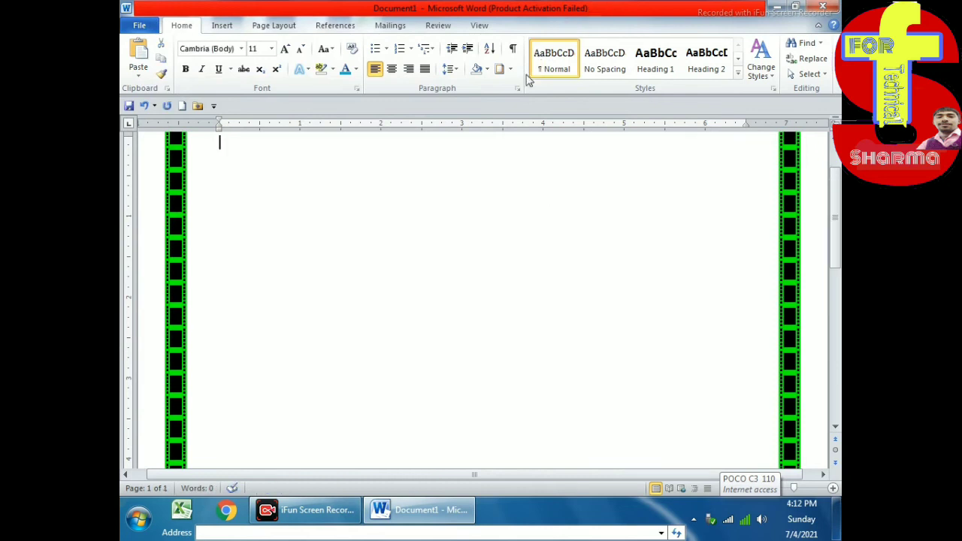
key("ctrl+n")
type("=rand()")
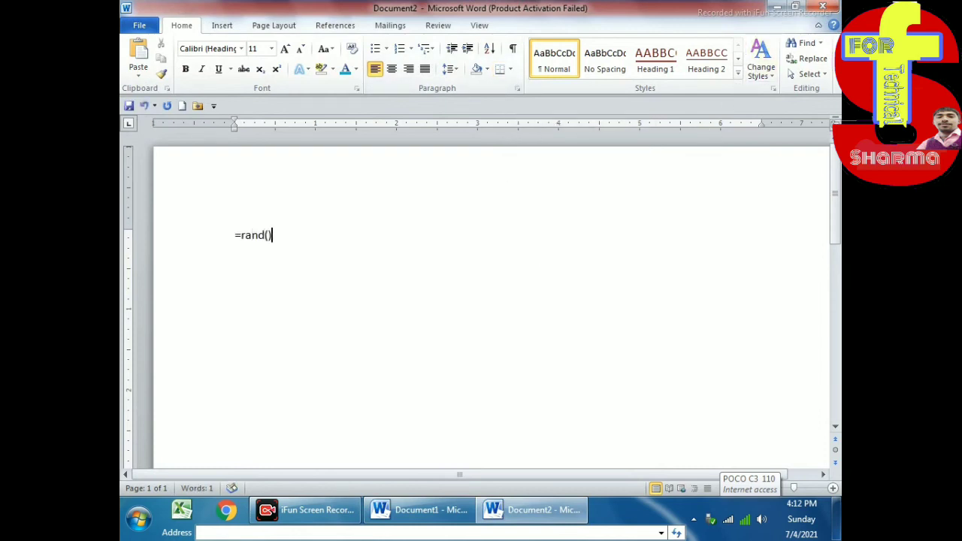
key("Return")
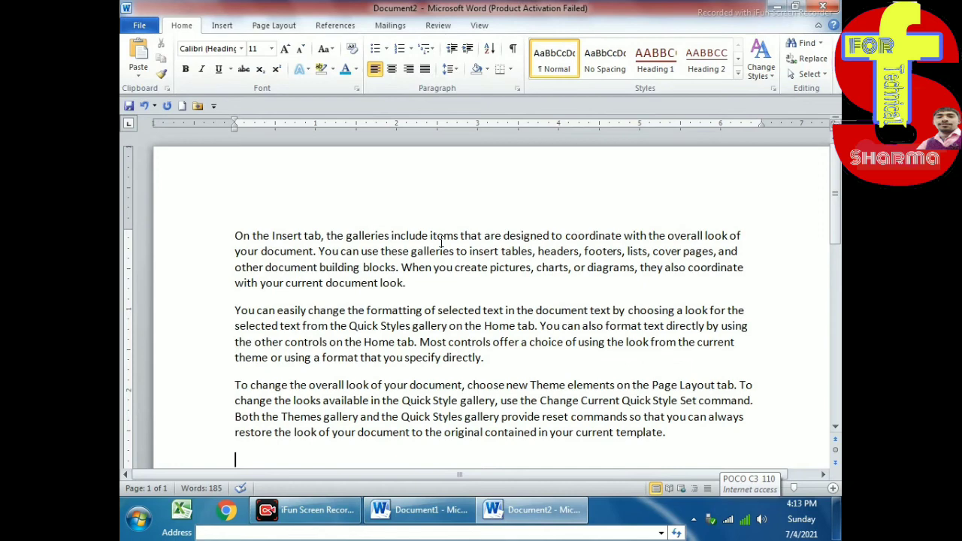
key("ctrl+a")
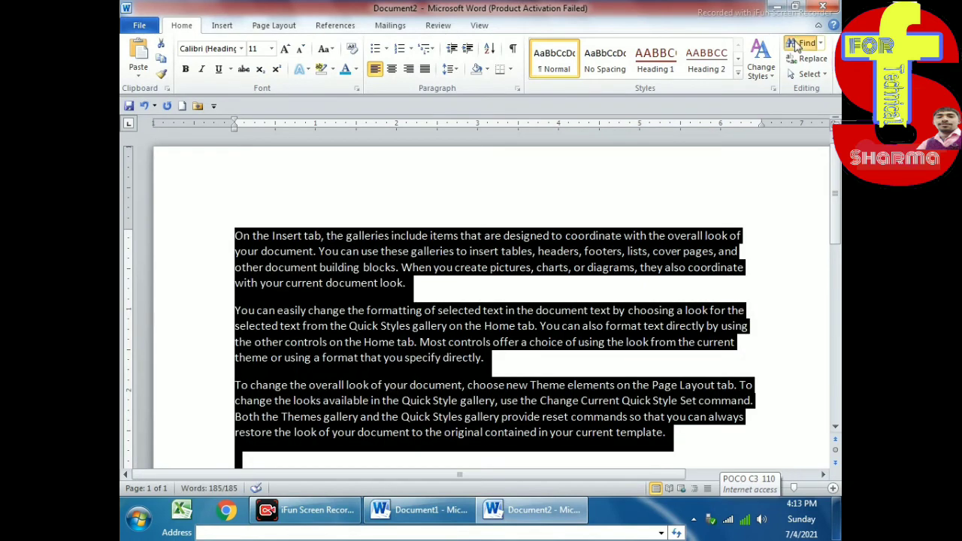
Open the Navigation pane, search the sample text for 'on', then clear the search and close the pane
left_click(802, 43)
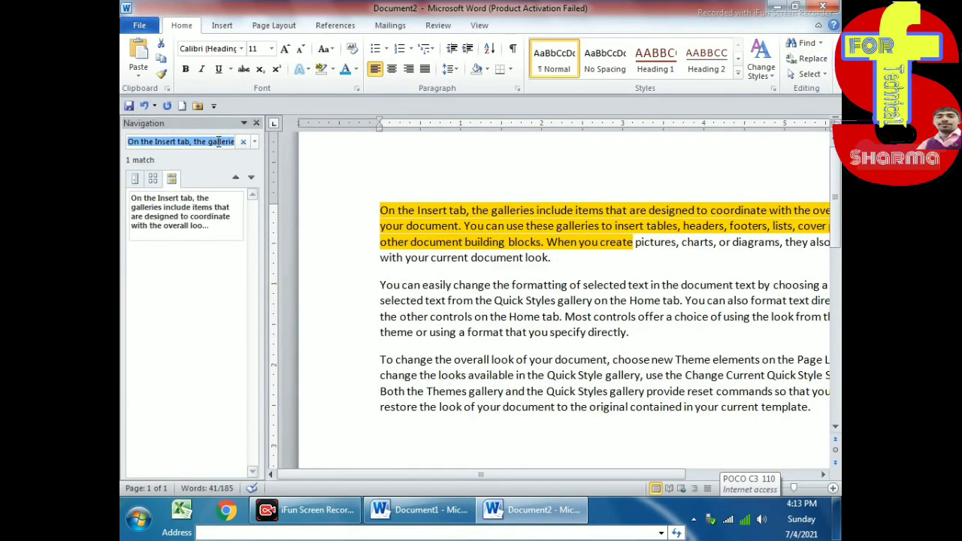
left_click(240, 142)
left_click(197, 141)
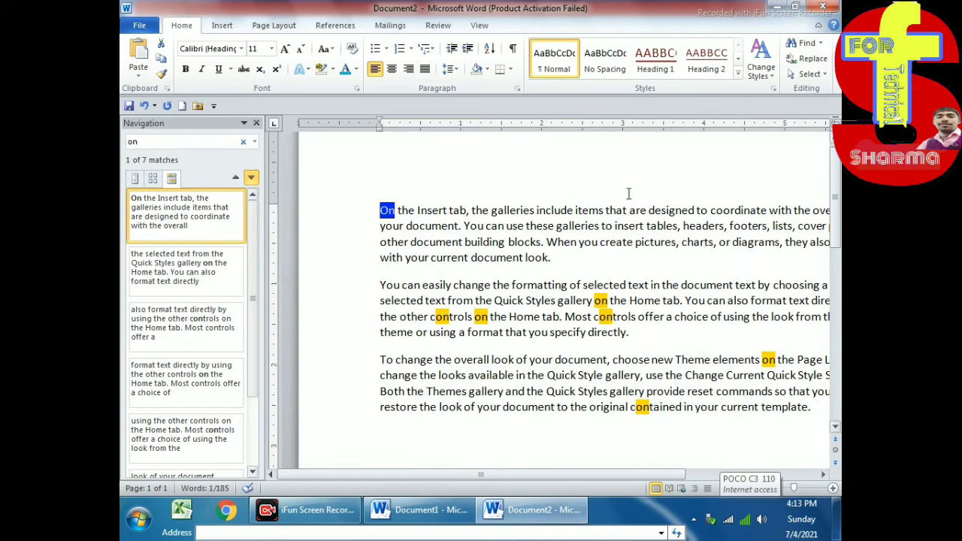
left_click(243, 142)
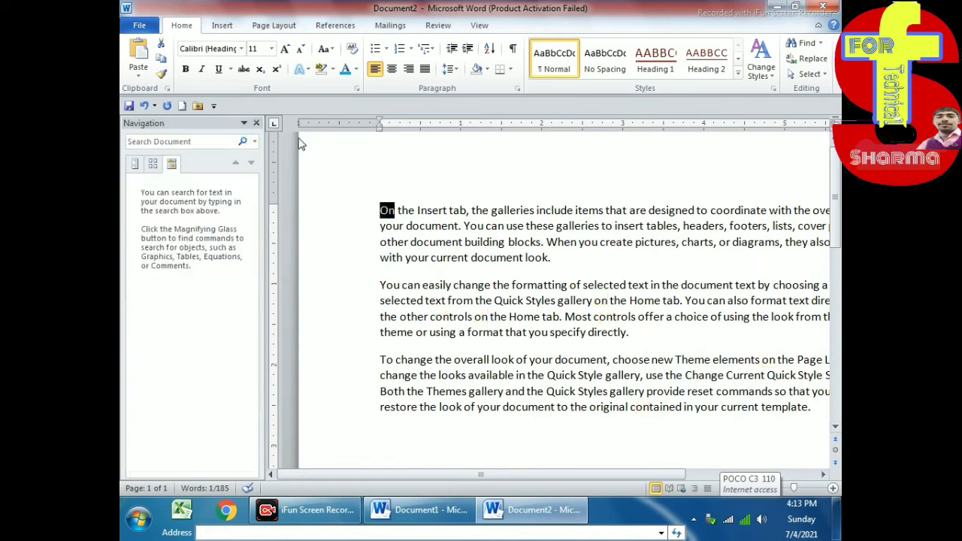
left_click(257, 122)
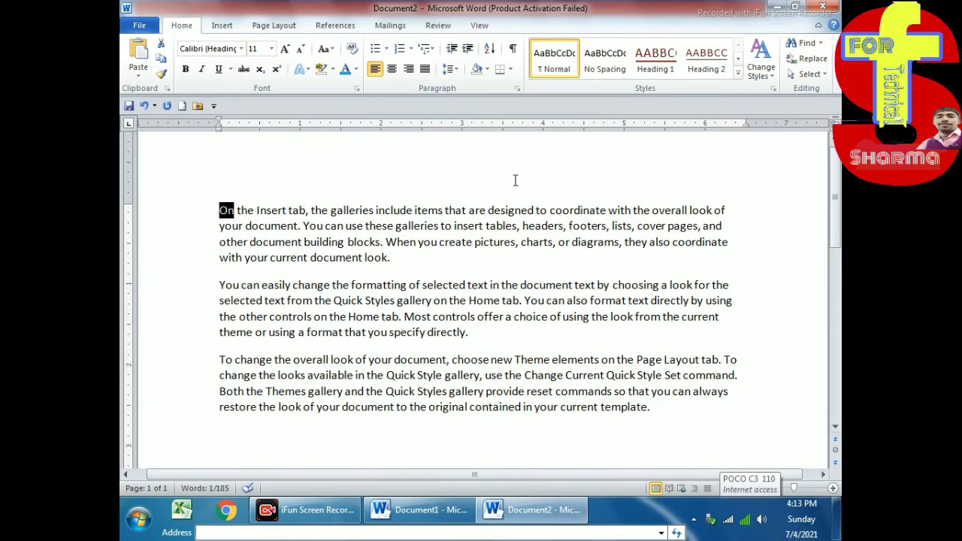
Reopen the Navigation pane with Ctrl+F, search for 'the', then clear the search box
key("ctrl+f")
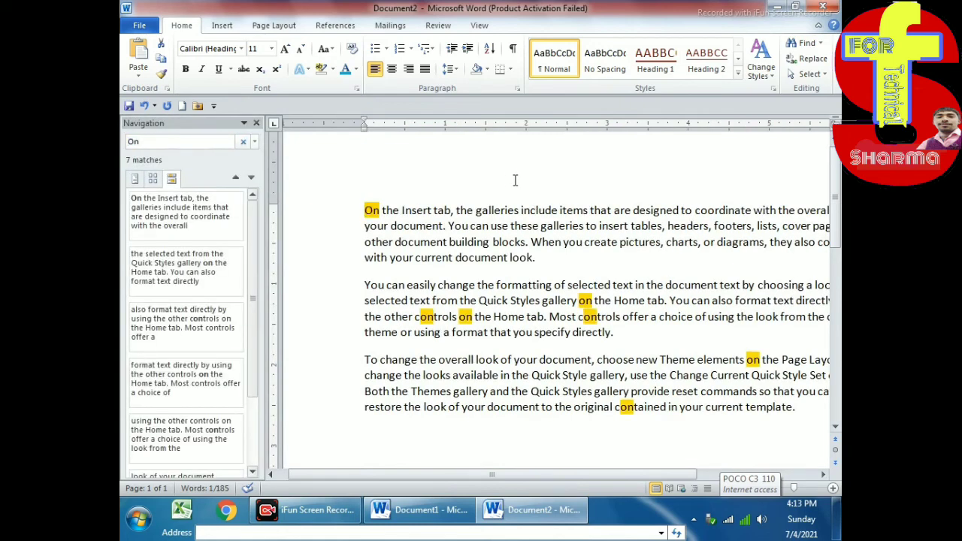
key("Escape")
type("the")
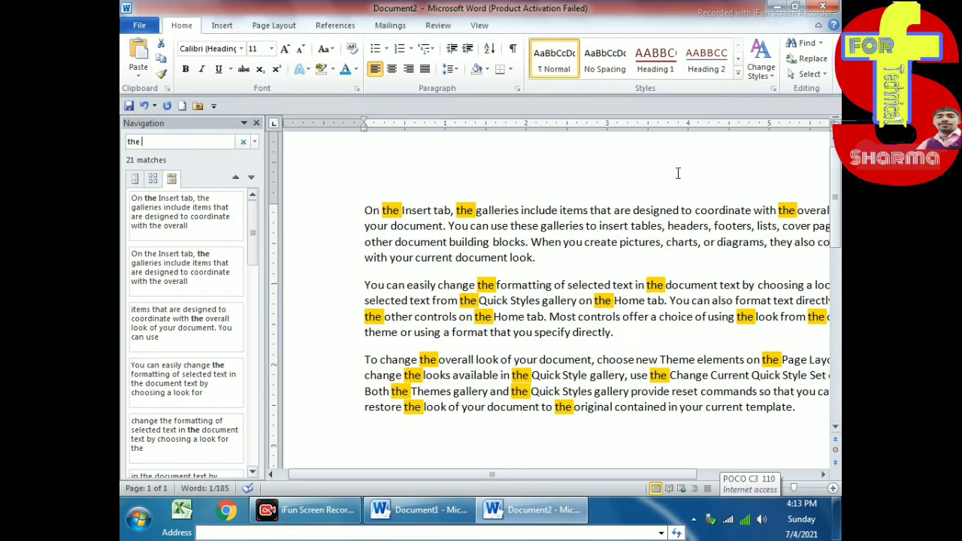
left_click(242, 142)
Replace every 'on' with 'that' via Replace All, confirm the completion message, and close the dialog
left_click(811, 58)
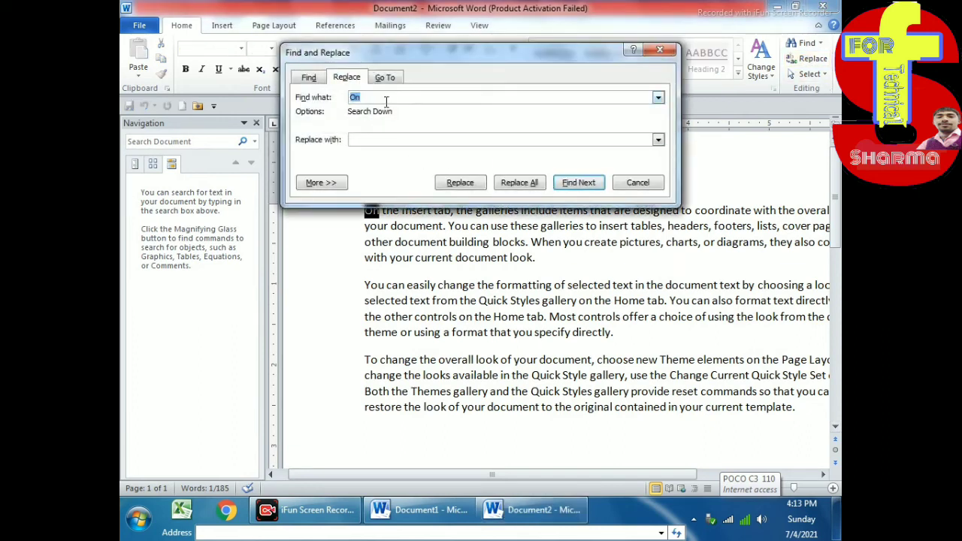
left_click(390, 140)
key("BackSpace")
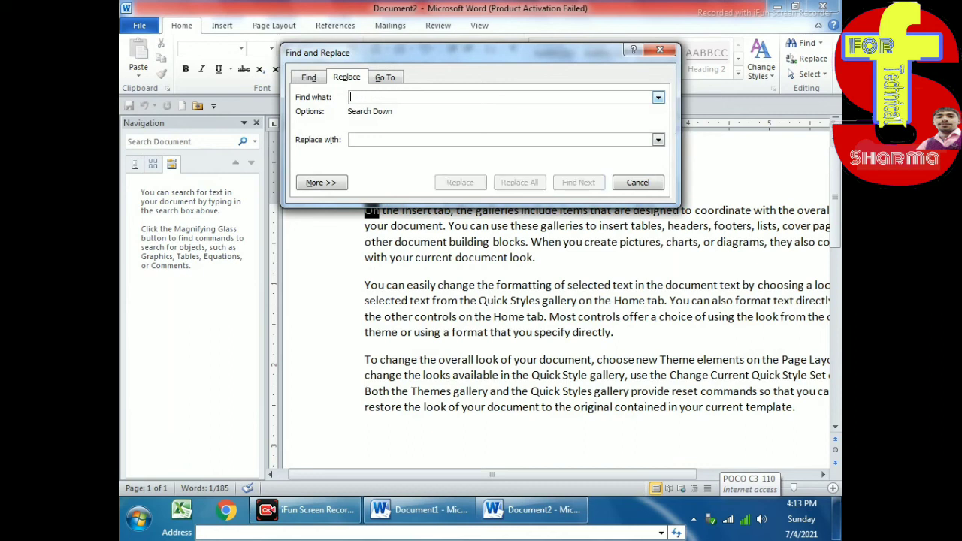
type("on")
left_click(387, 142)
type("that")
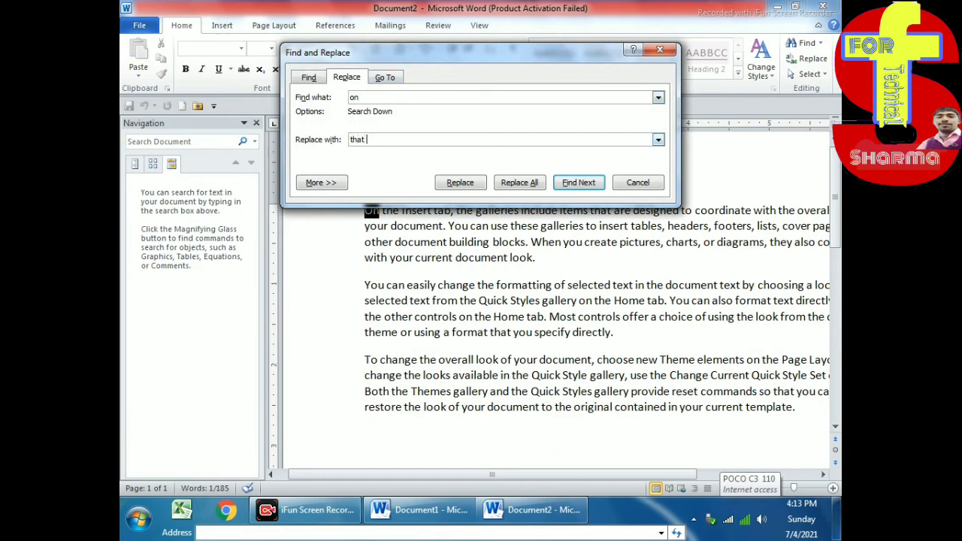
left_click(460, 183)
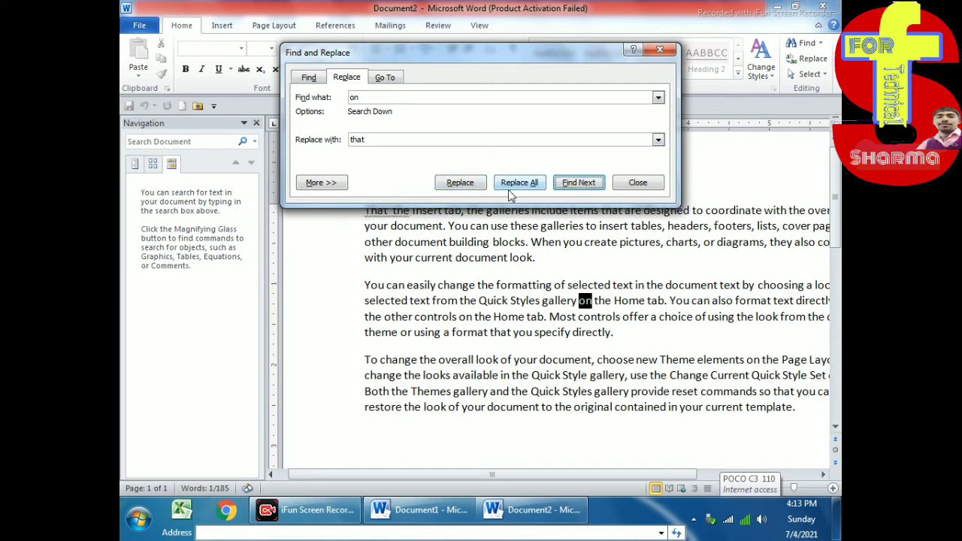
left_click(514, 185)
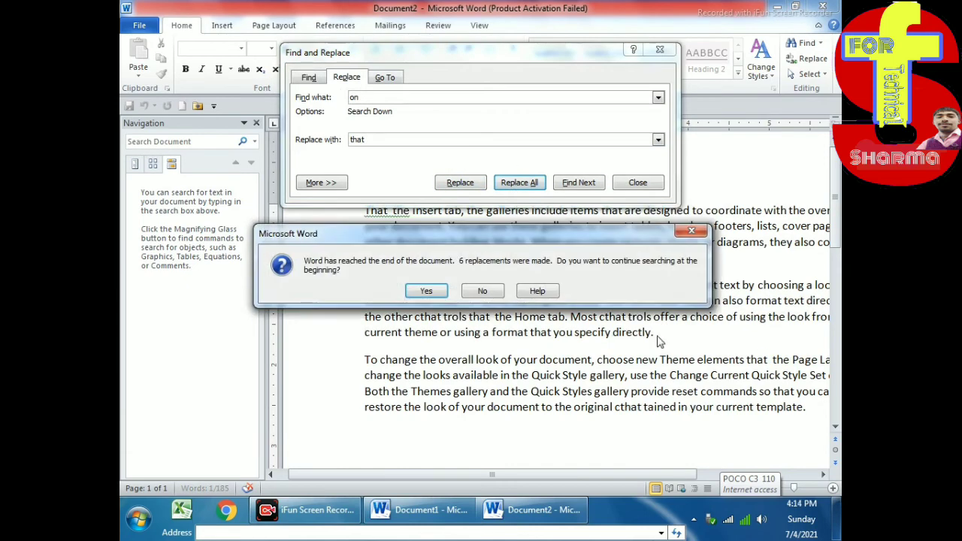
left_click(426, 292)
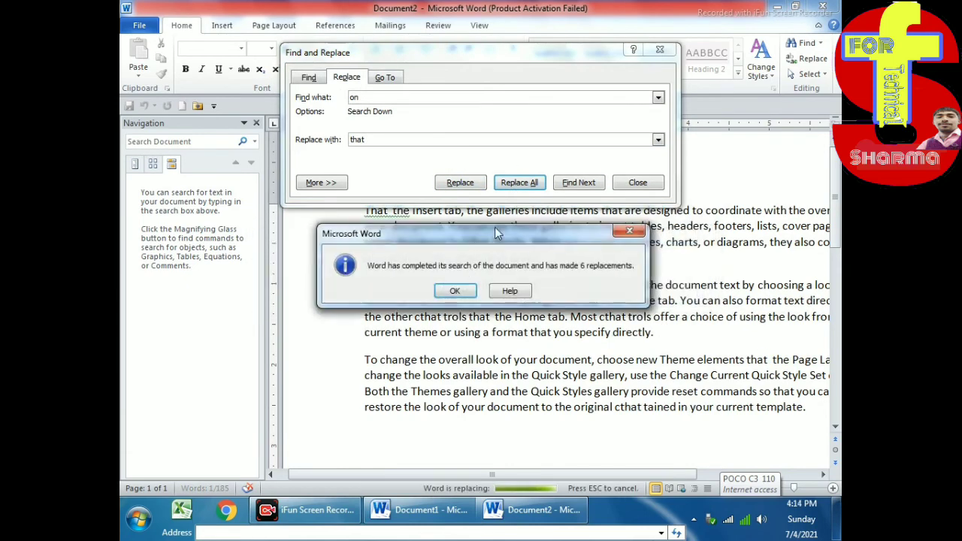
left_click(456, 291)
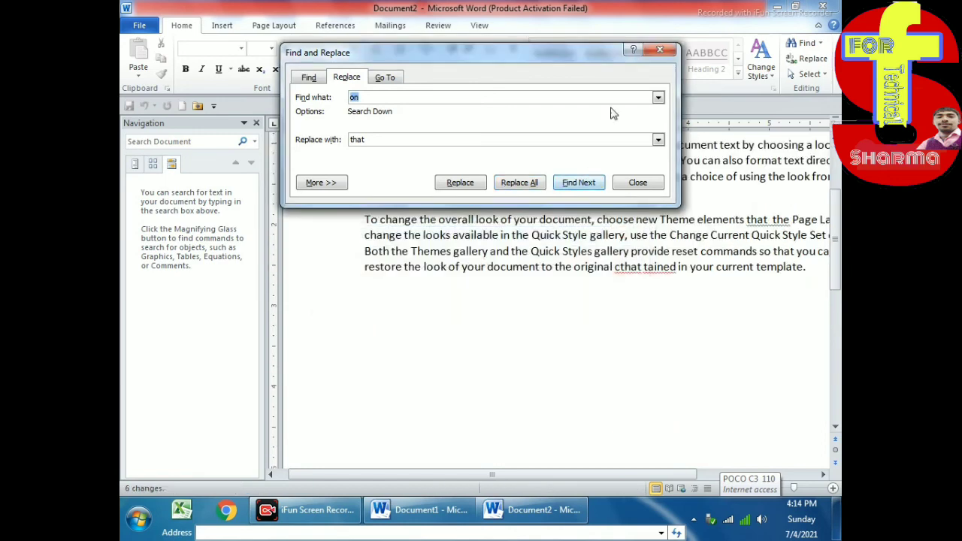
left_click(659, 49)
scroll(577, 340, "up", 4)
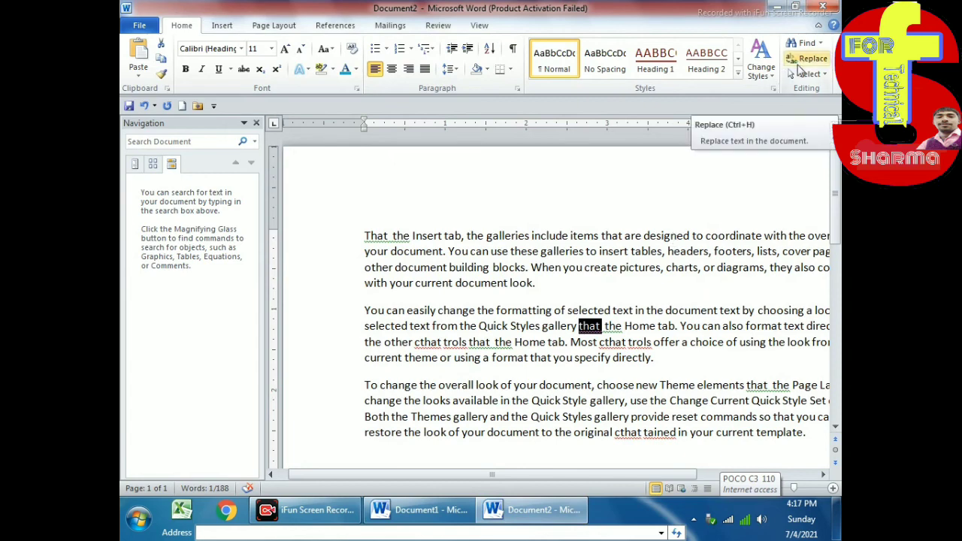
Try the Select menu's Select All and Select Objects options, then show and close the Selection Pane
left_click(808, 74)
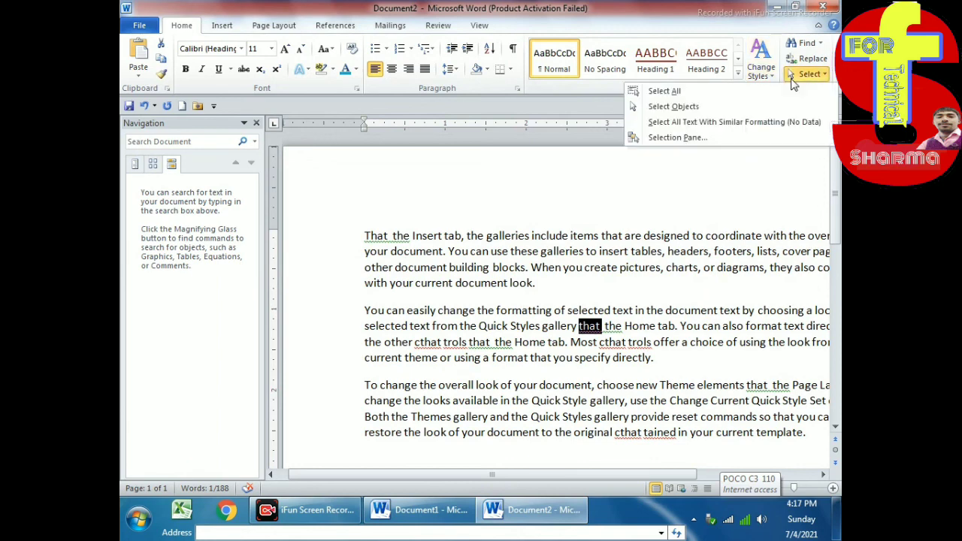
left_click(707, 91)
left_click(809, 74)
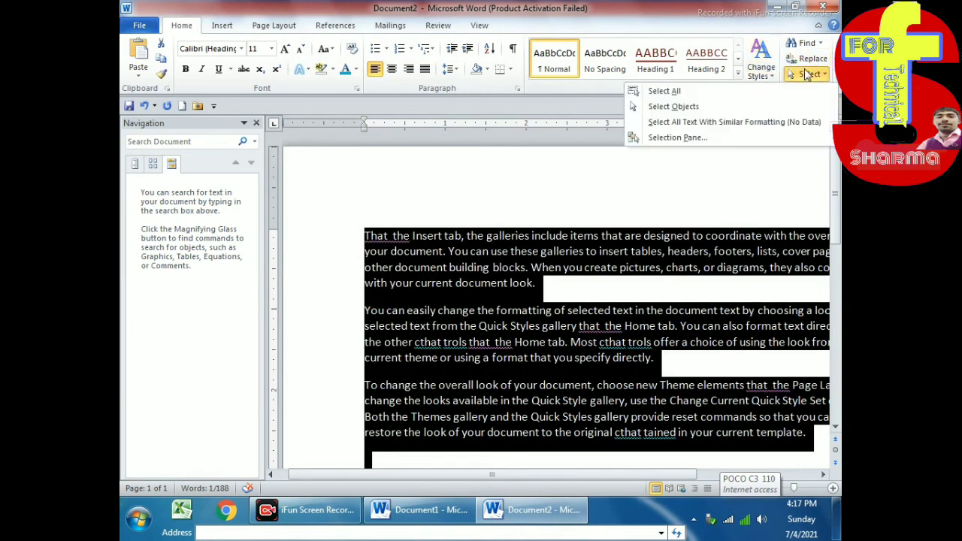
left_click(703, 106)
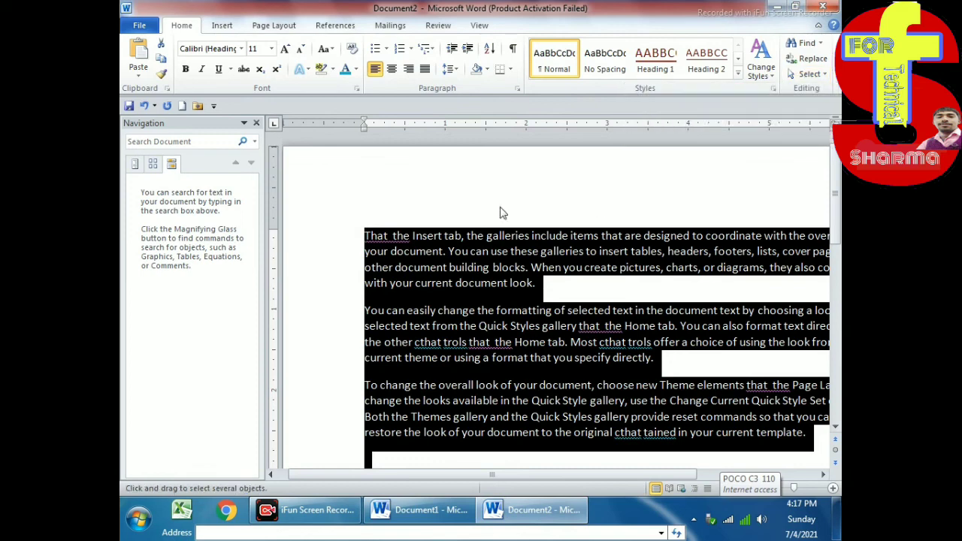
left_click(808, 74)
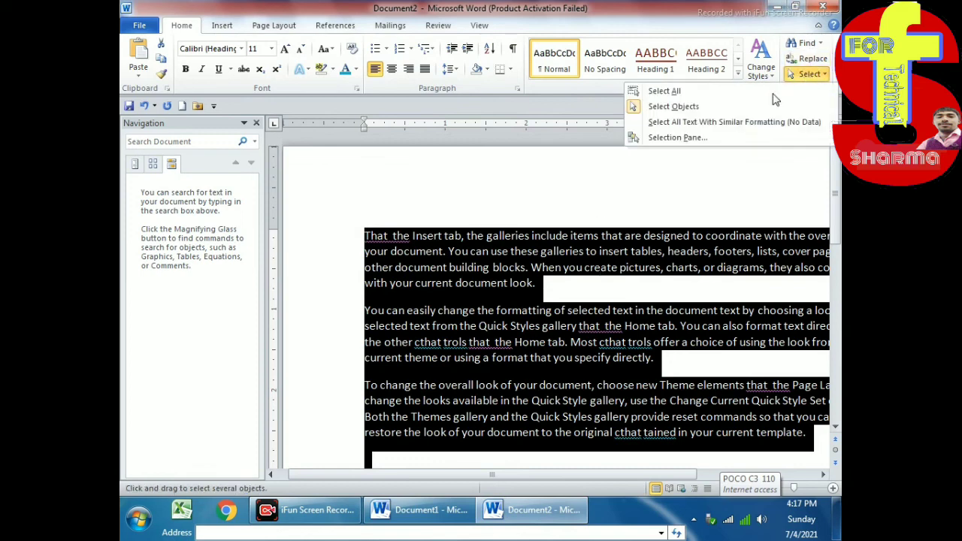
left_click(693, 124)
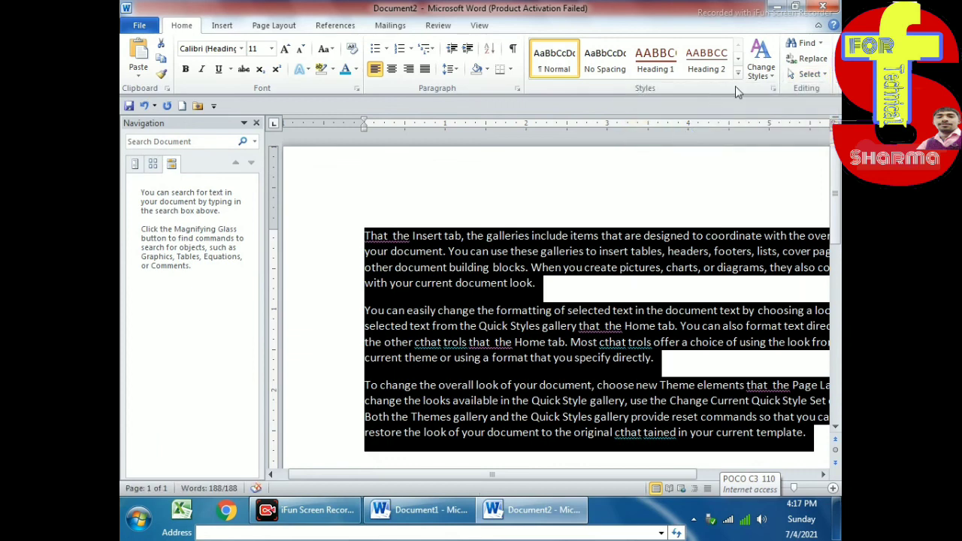
left_click(808, 74)
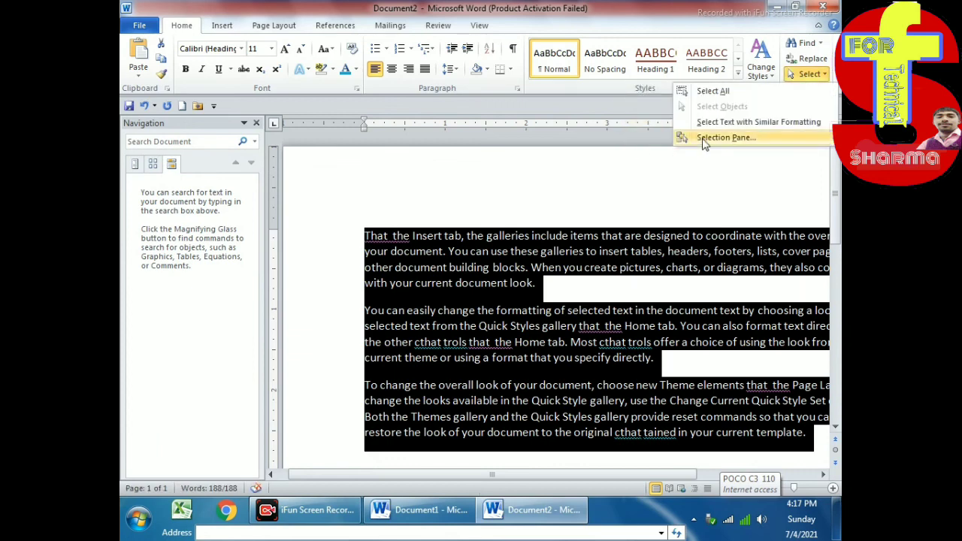
left_click(704, 140)
left_click(832, 123)
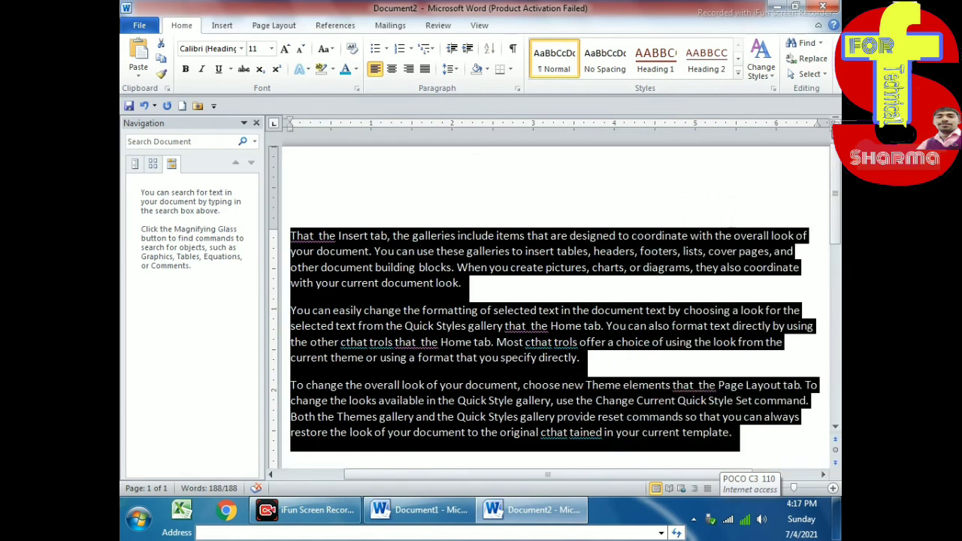
Close the Navigation pane, deselect the text, and drag to select the edited paragraphs
left_click(256, 124)
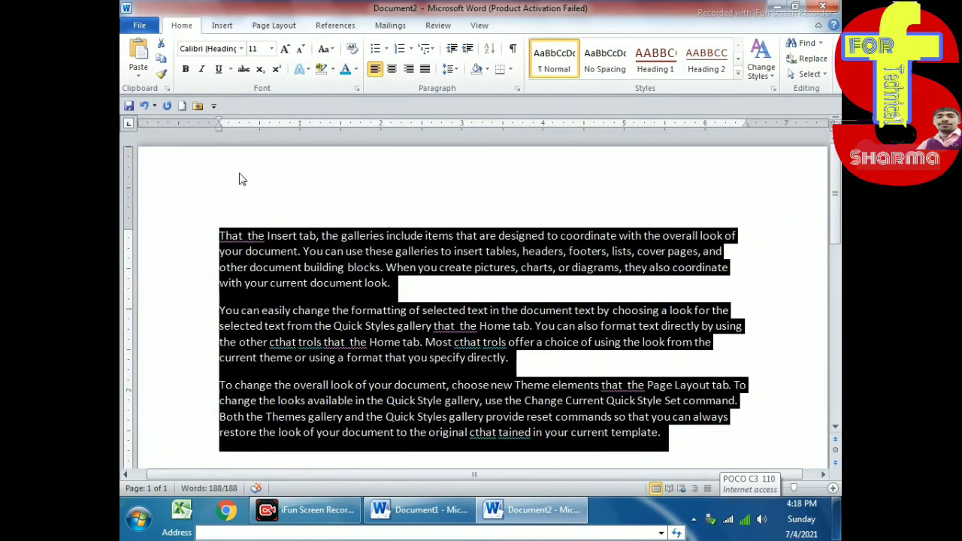
left_click(478, 214)
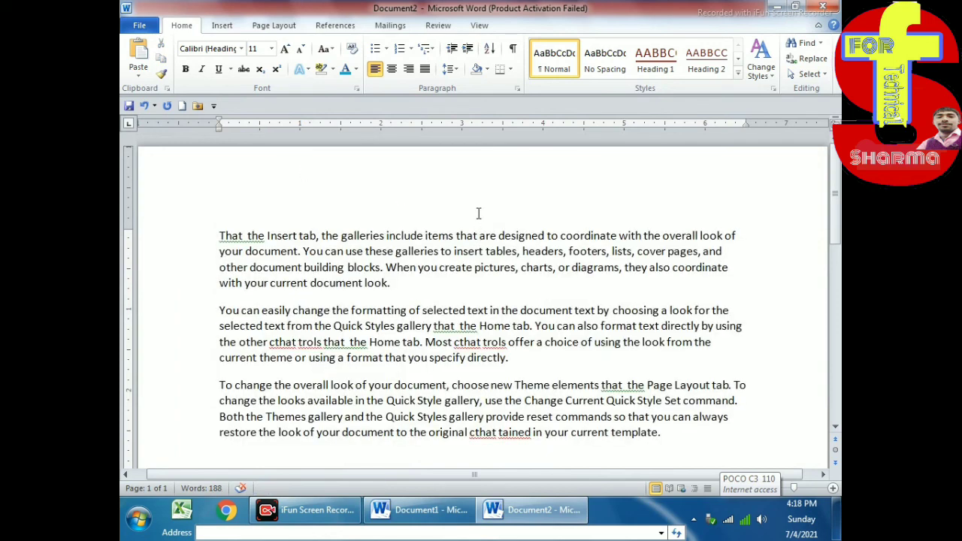
scroll(478, 233, "down", 4)
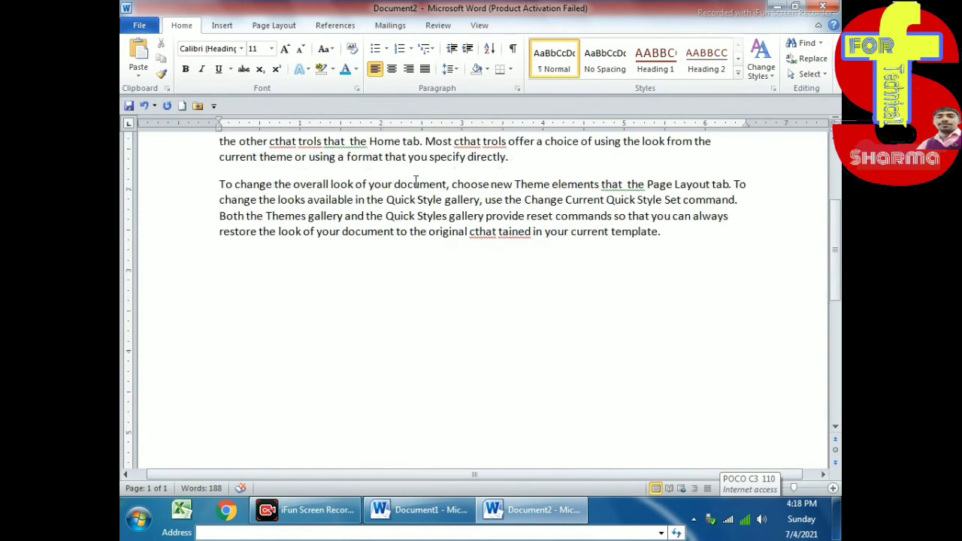
scroll(415, 181, "down", 3)
scroll(414, 184, "up", 2)
scroll(411, 187, "up", 5)
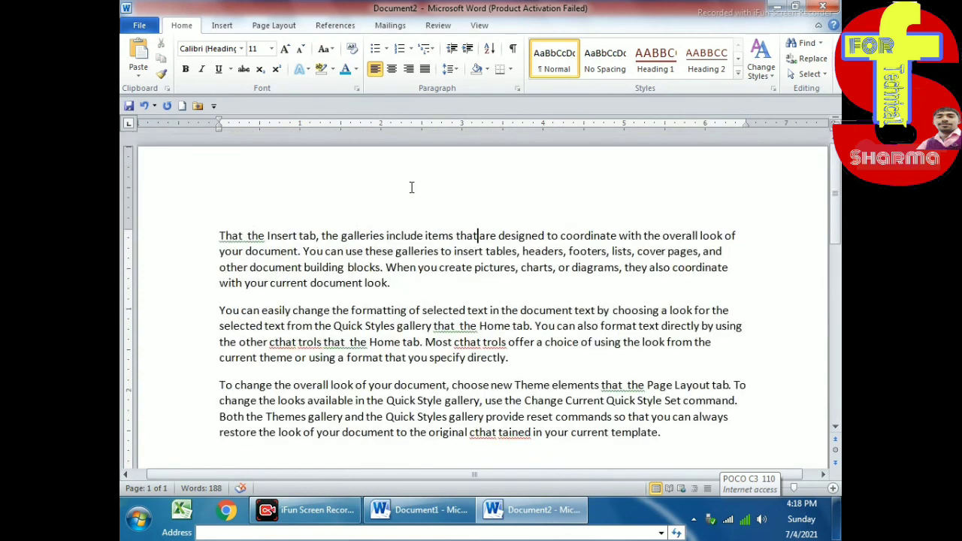
left_click_drag(220, 235, 547, 451)
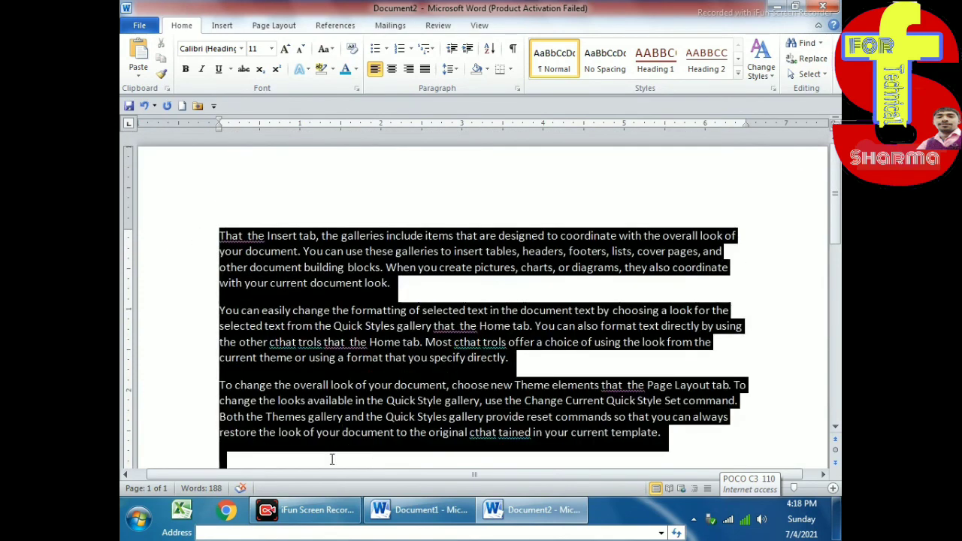